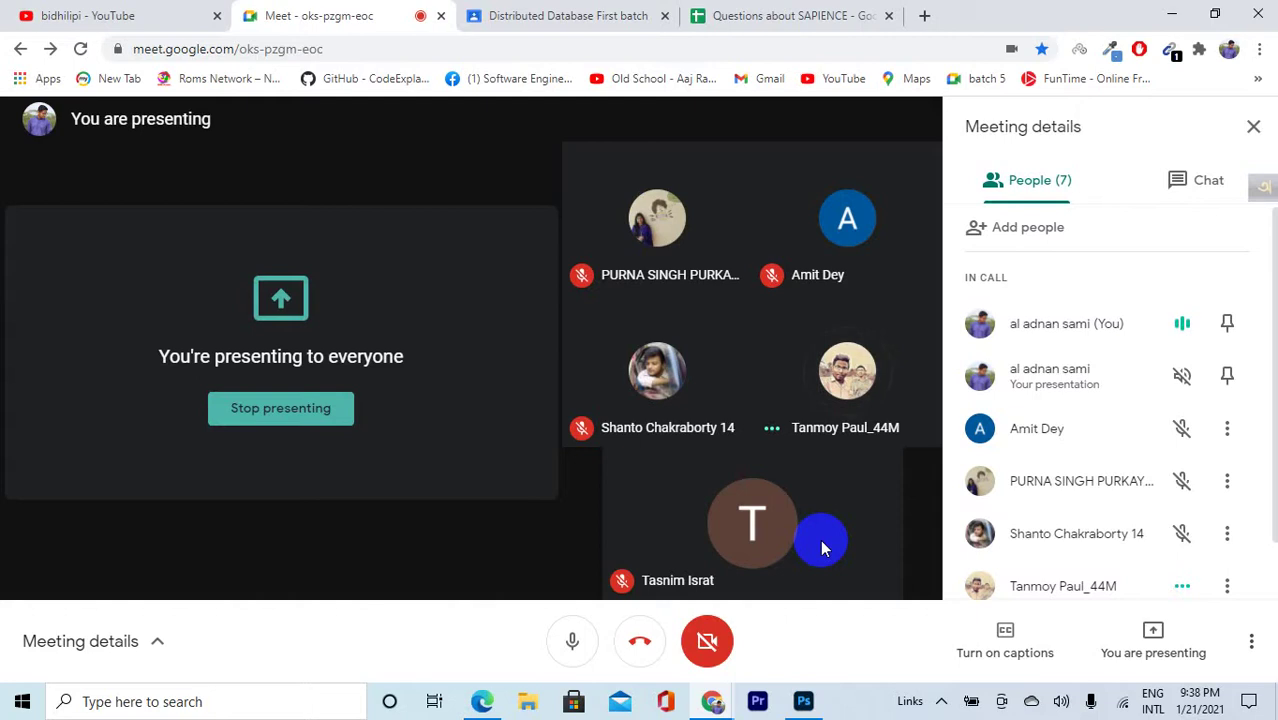
mouse_move(819, 194)
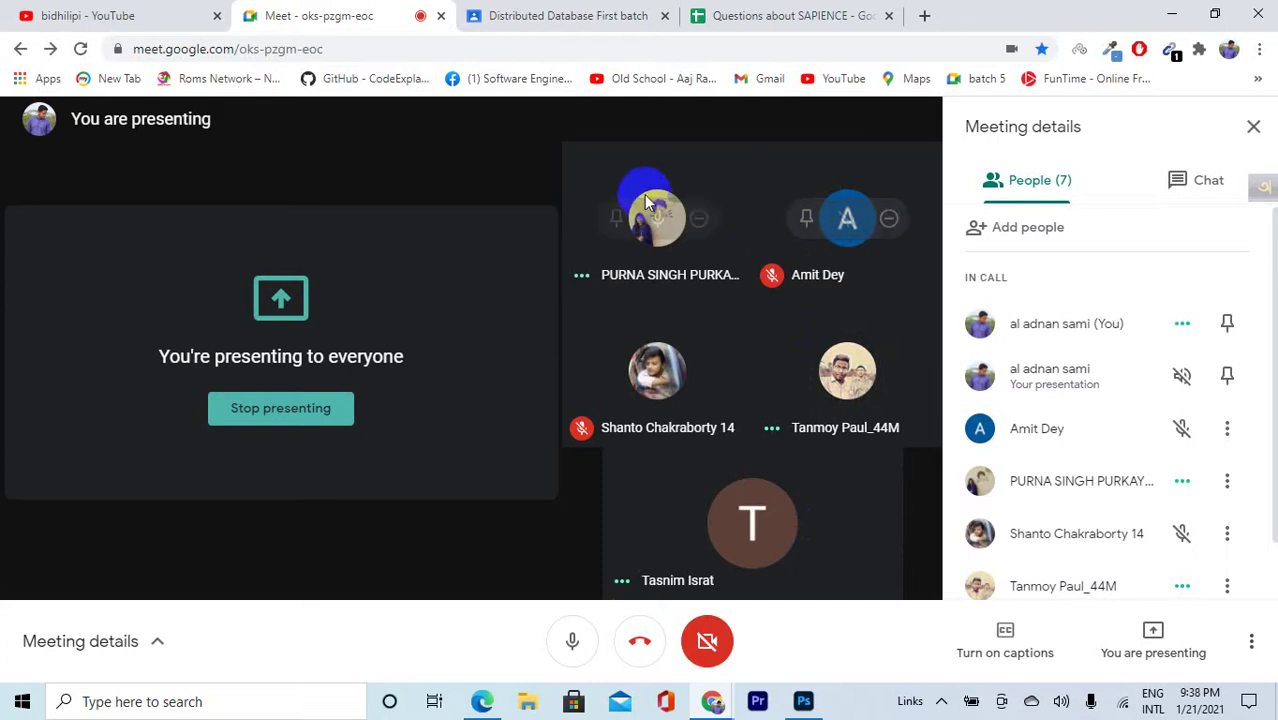
mouse_move(640, 192)
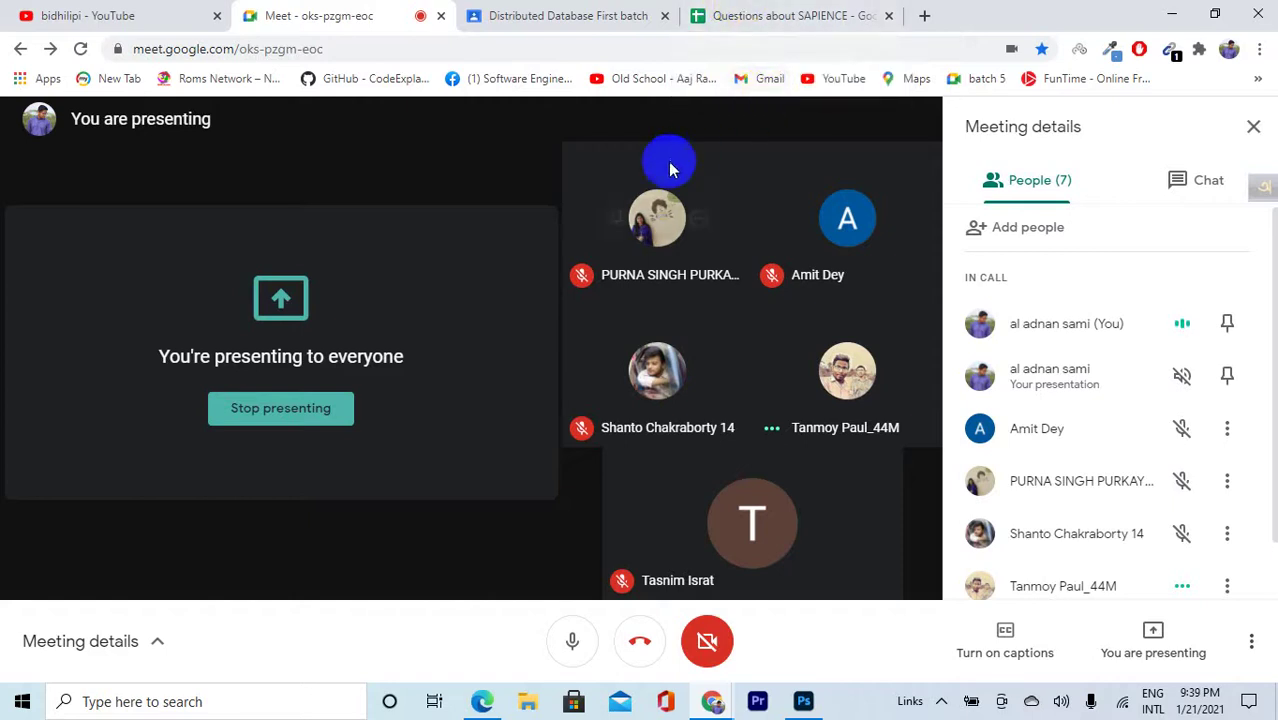
mouse_move(633, 217)
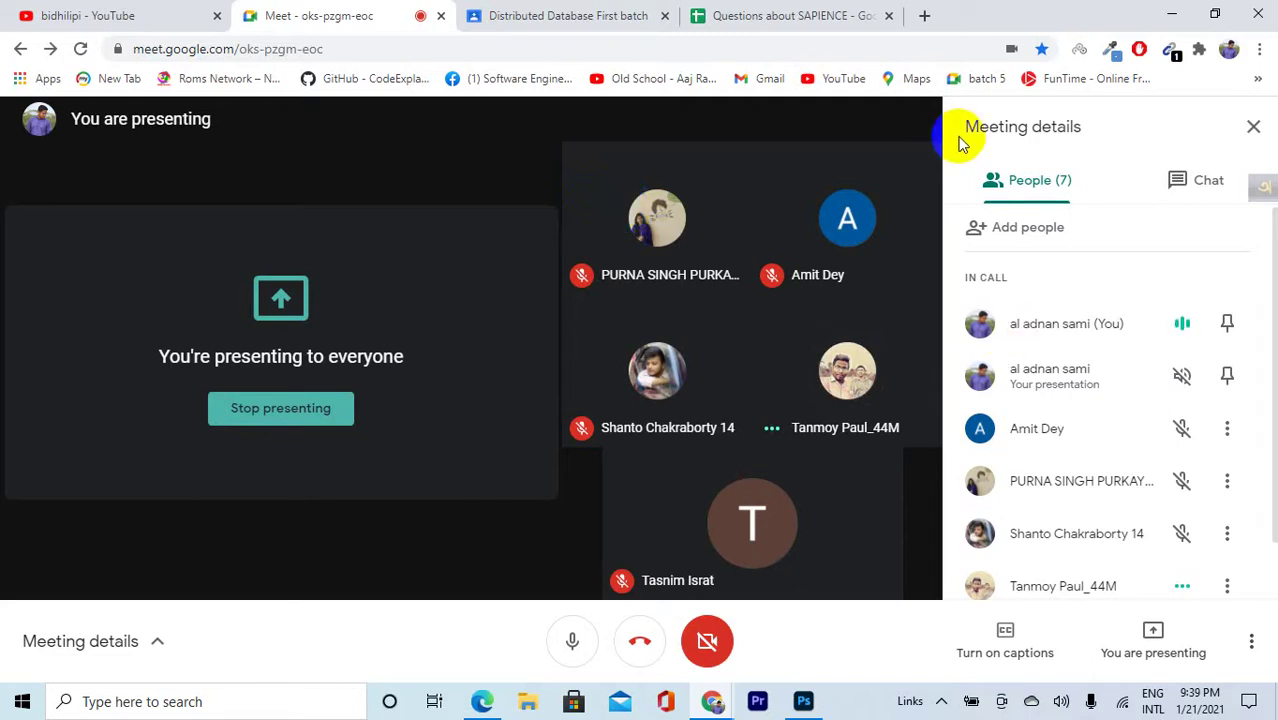
mouse_move(706, 170)
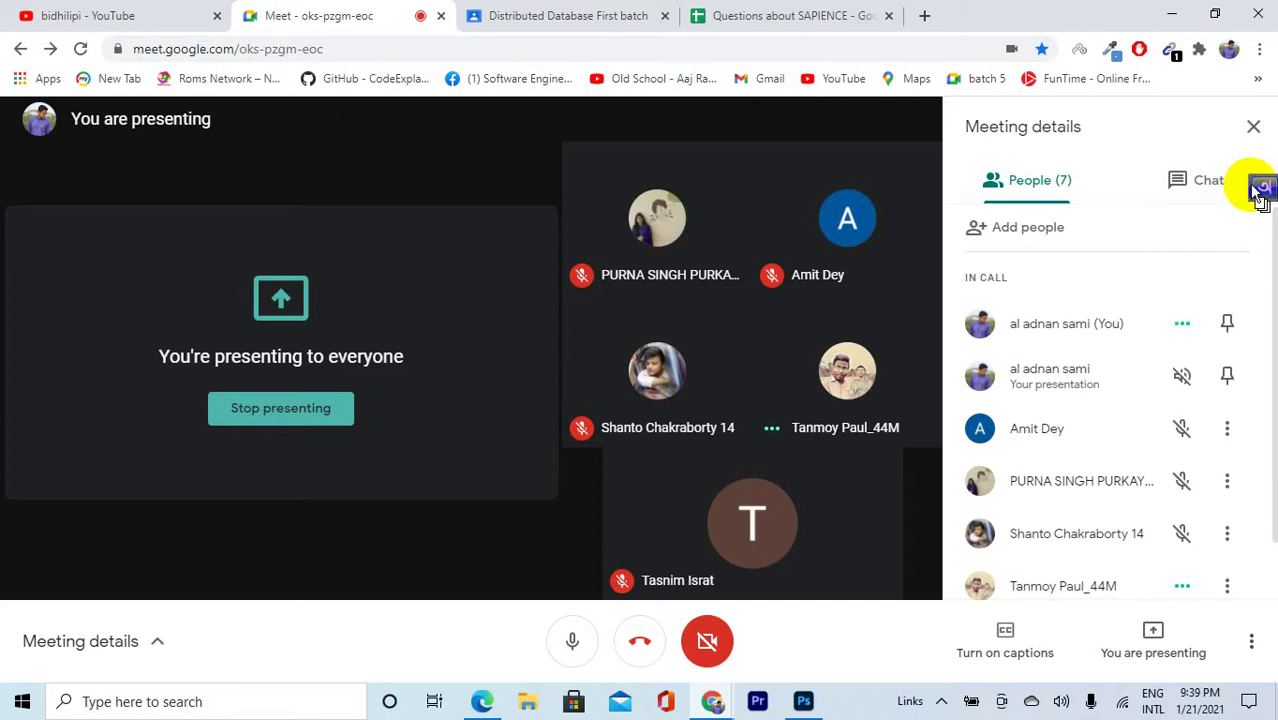
Move the floating keyboard language toolbar slightly lower along the screen edge and close the meeting details
drag(1262, 183, 1057, 228)
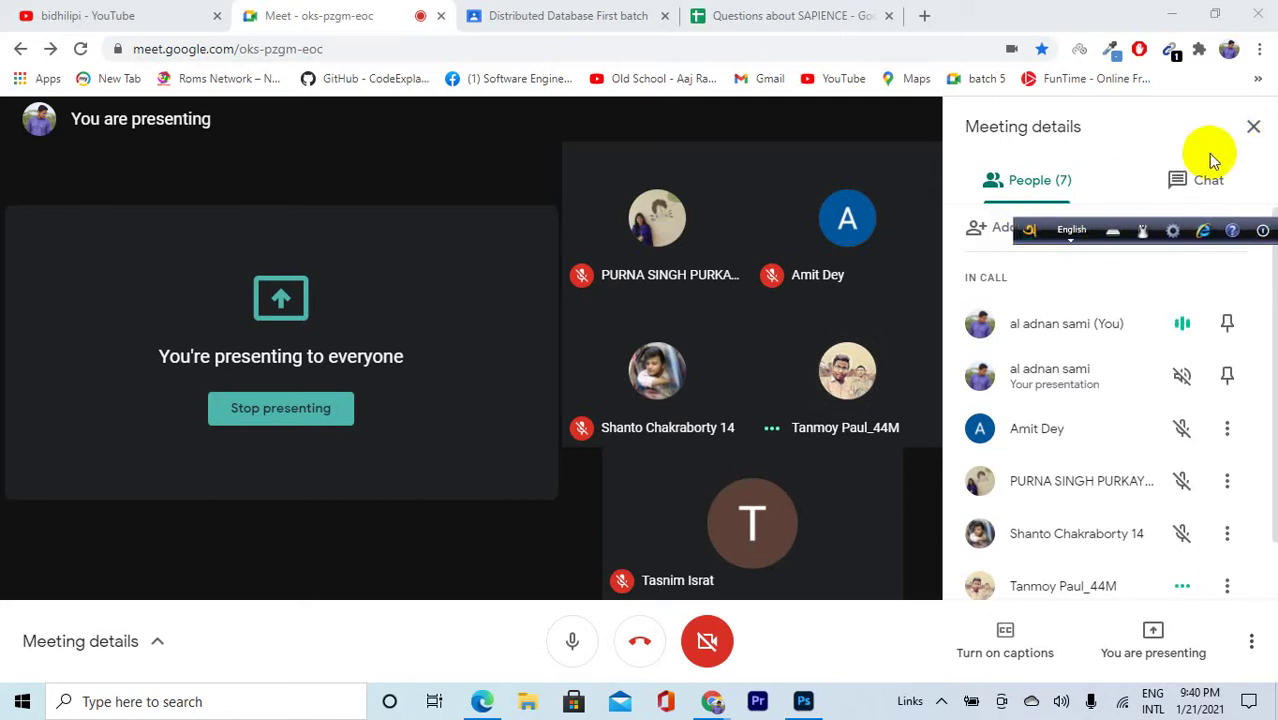
drag(1041, 240, 1263, 258)
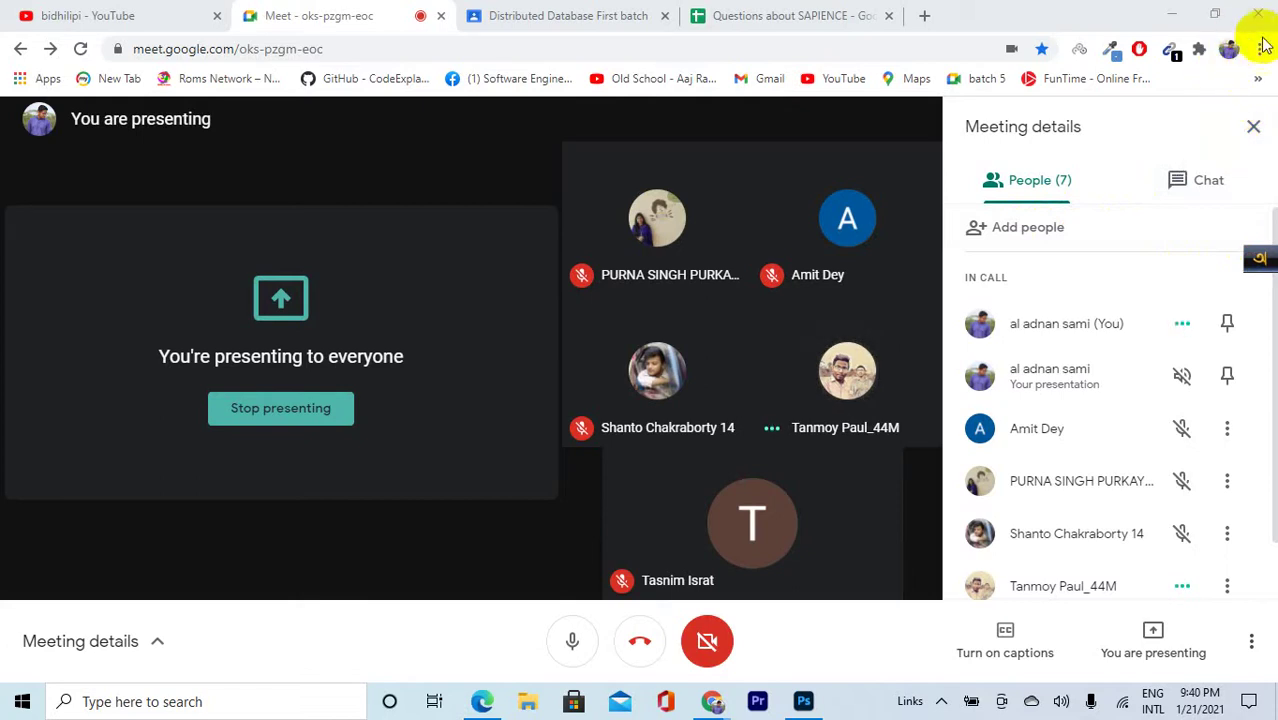
click(1252, 127)
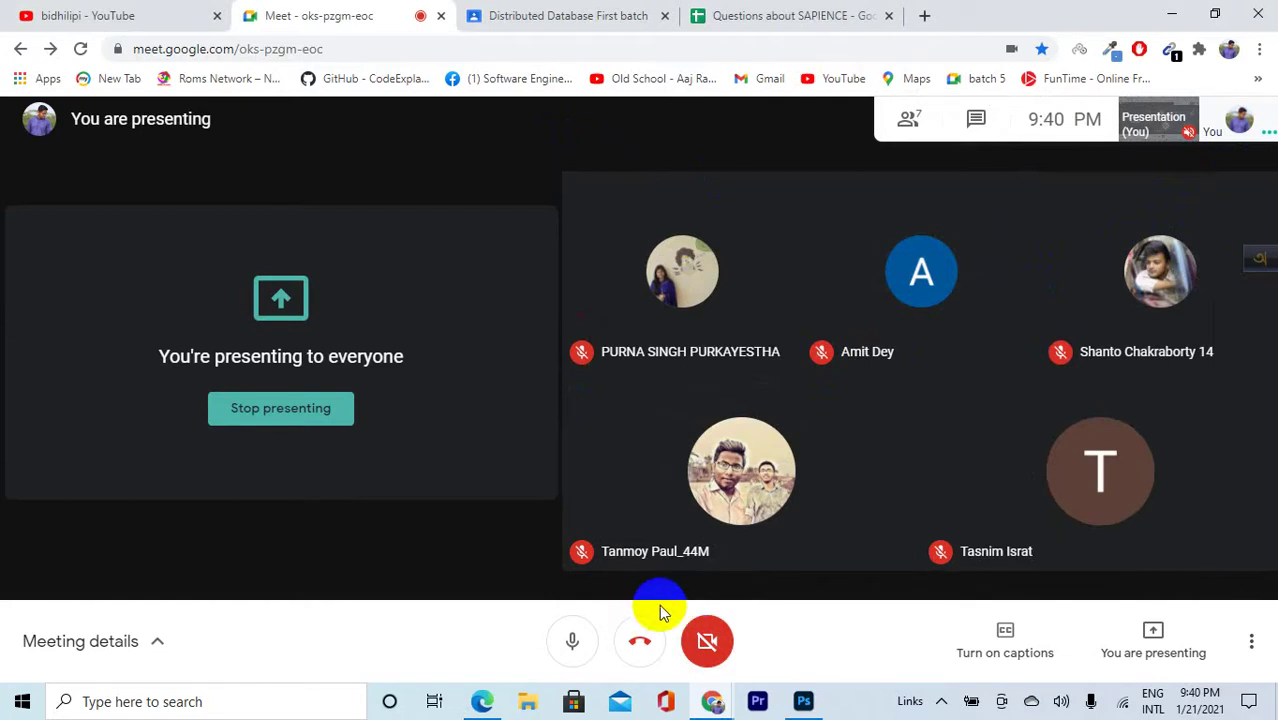
Search Google for "gif" in a new tab and switch to the image results
click(926, 17)
text(gif)
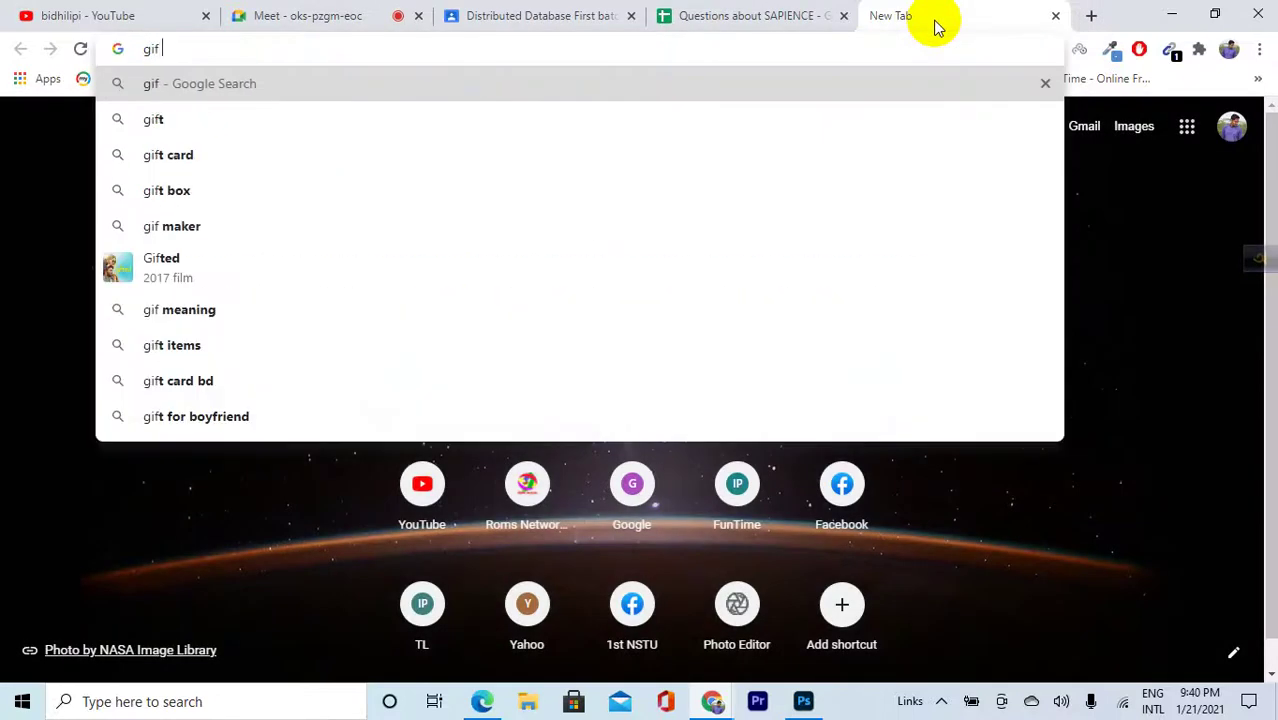
key(Return)
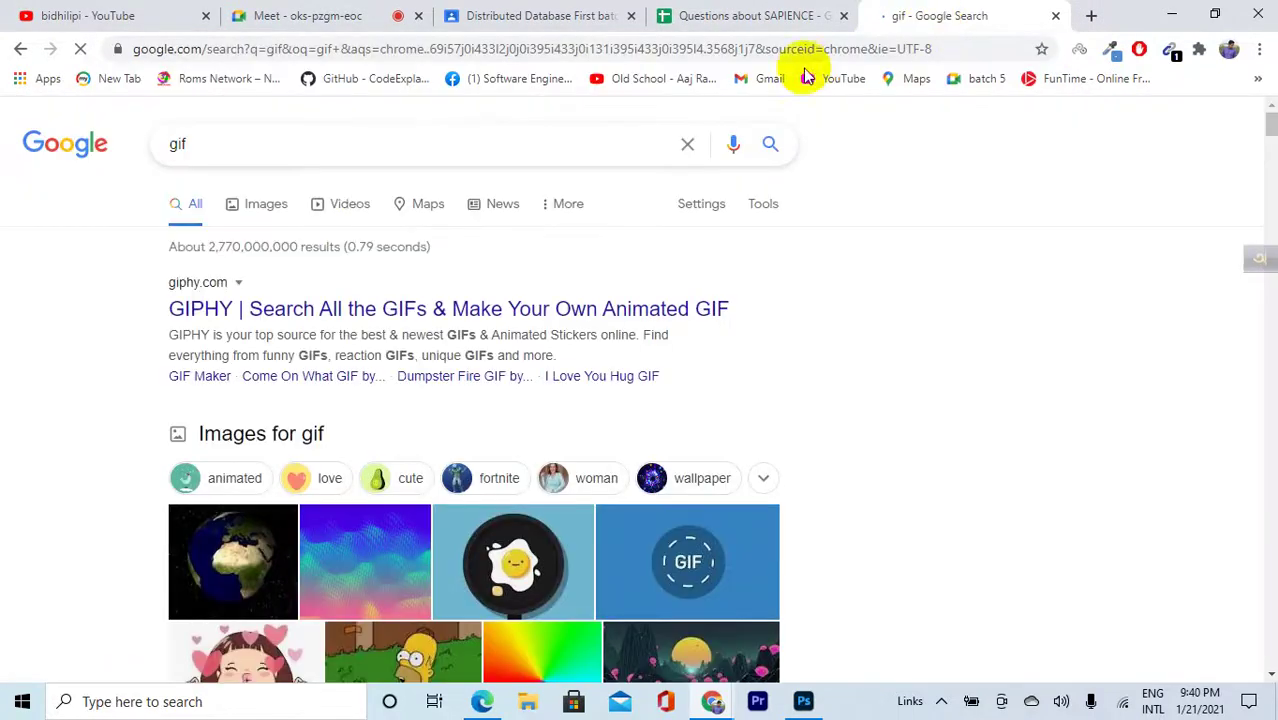
click(280, 205)
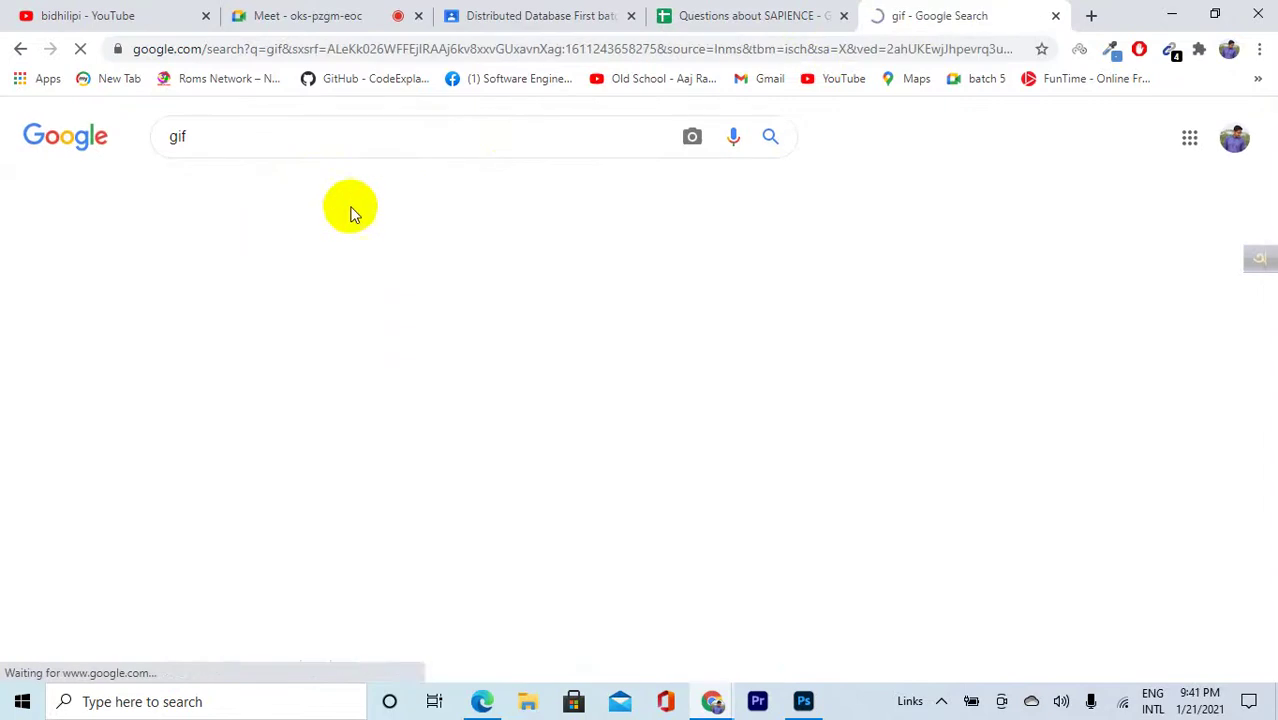
Preview the blue "Animated GIF in Email" image from the results and look through the other GIF examples
scroll(700, 350, down, 1)
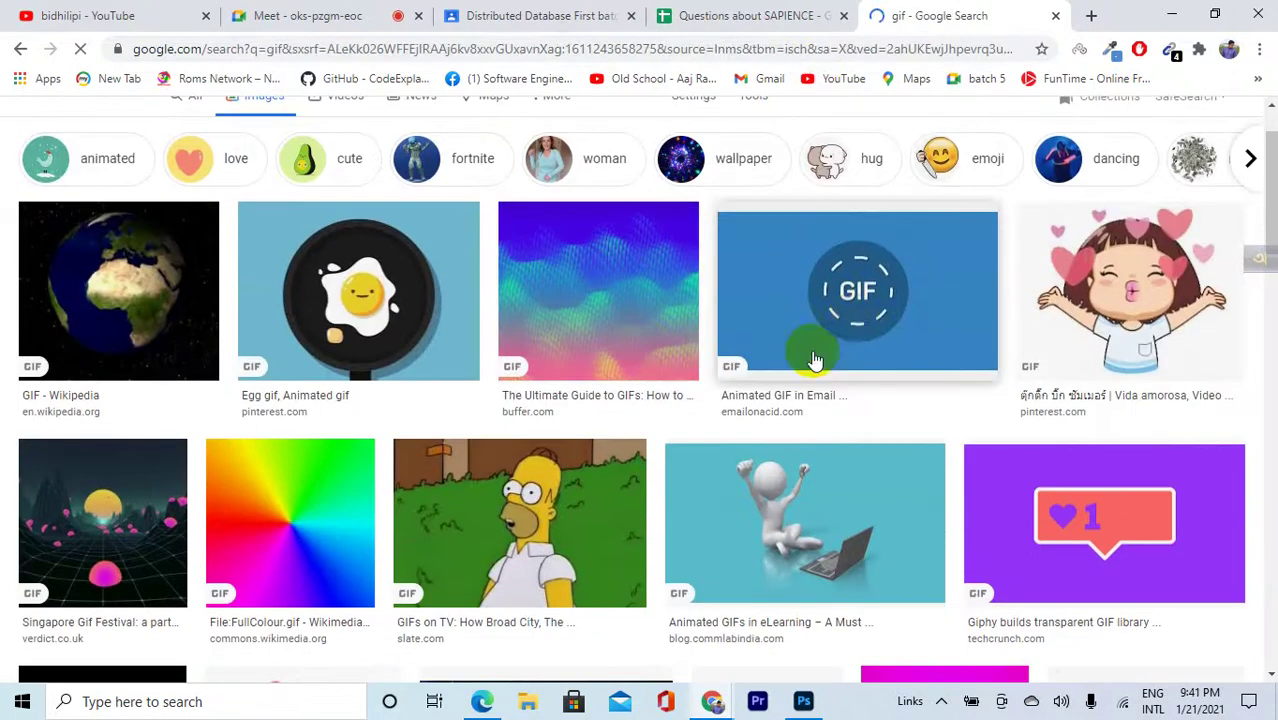
click(857, 325)
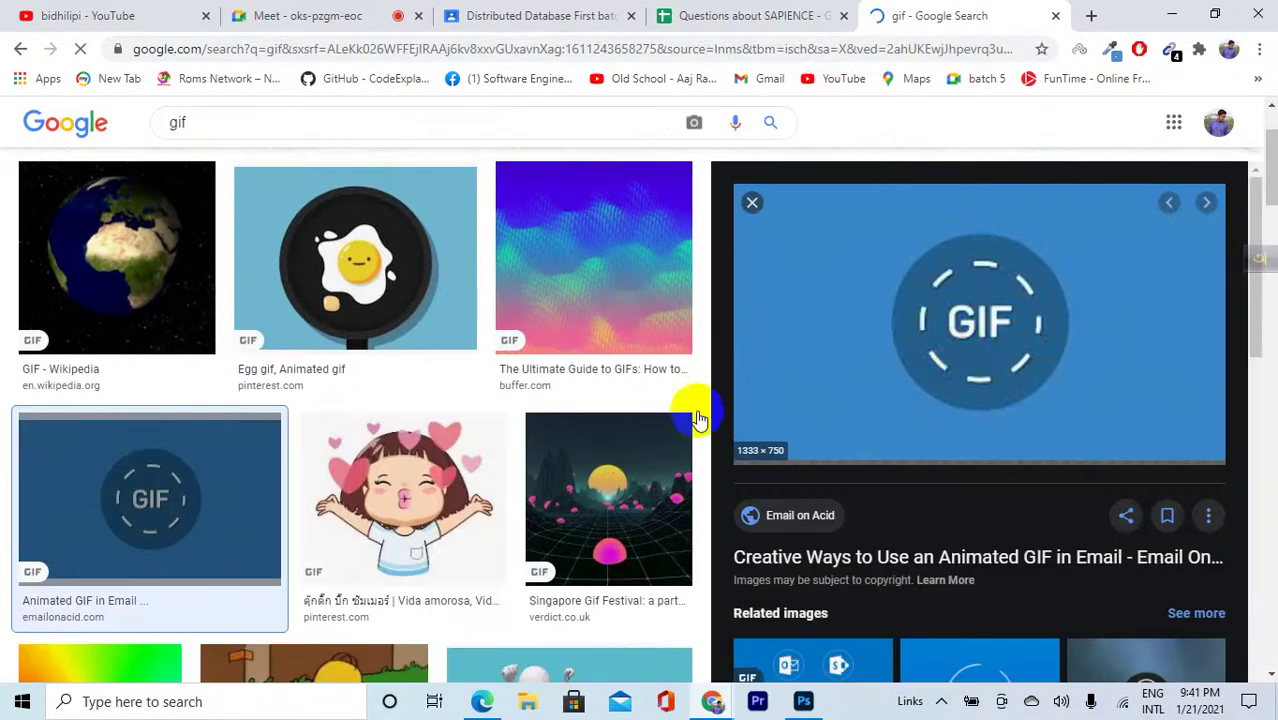
scroll(698, 418, down, 3)
scroll(668, 403, up, 4)
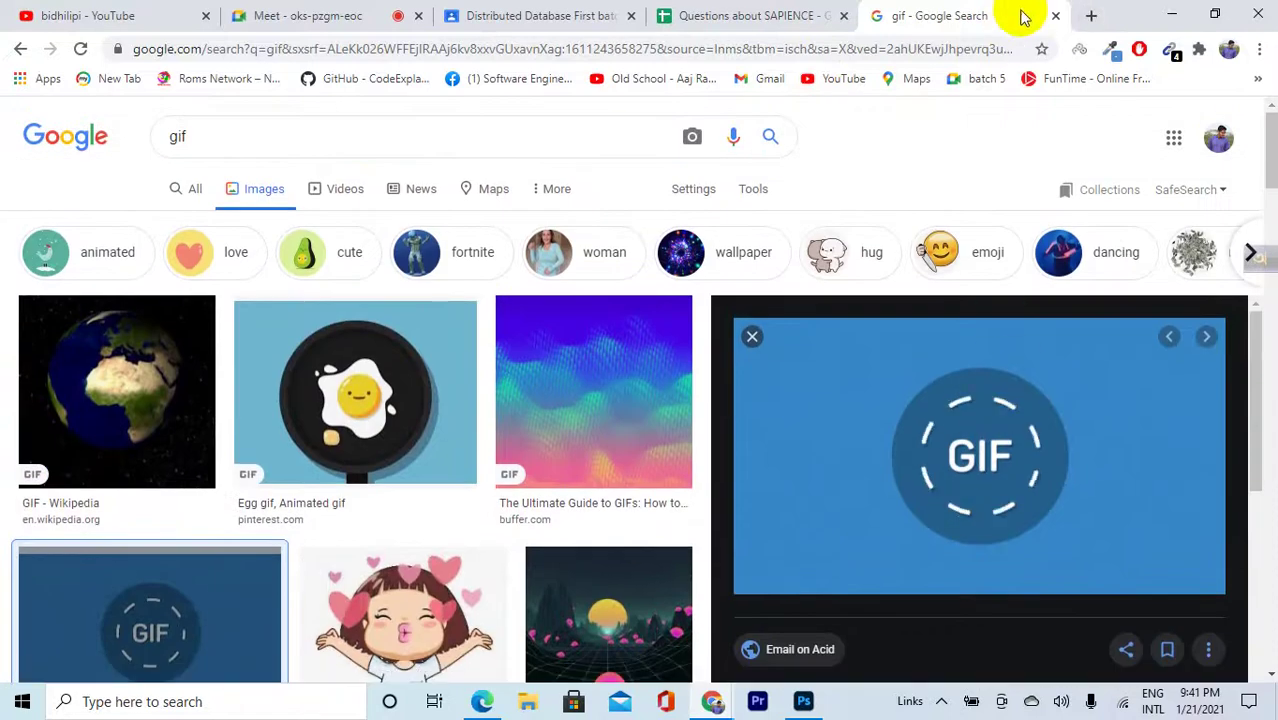
Load prothomalo.com in a new tab and check the ad blocker for it
click(1090, 16)
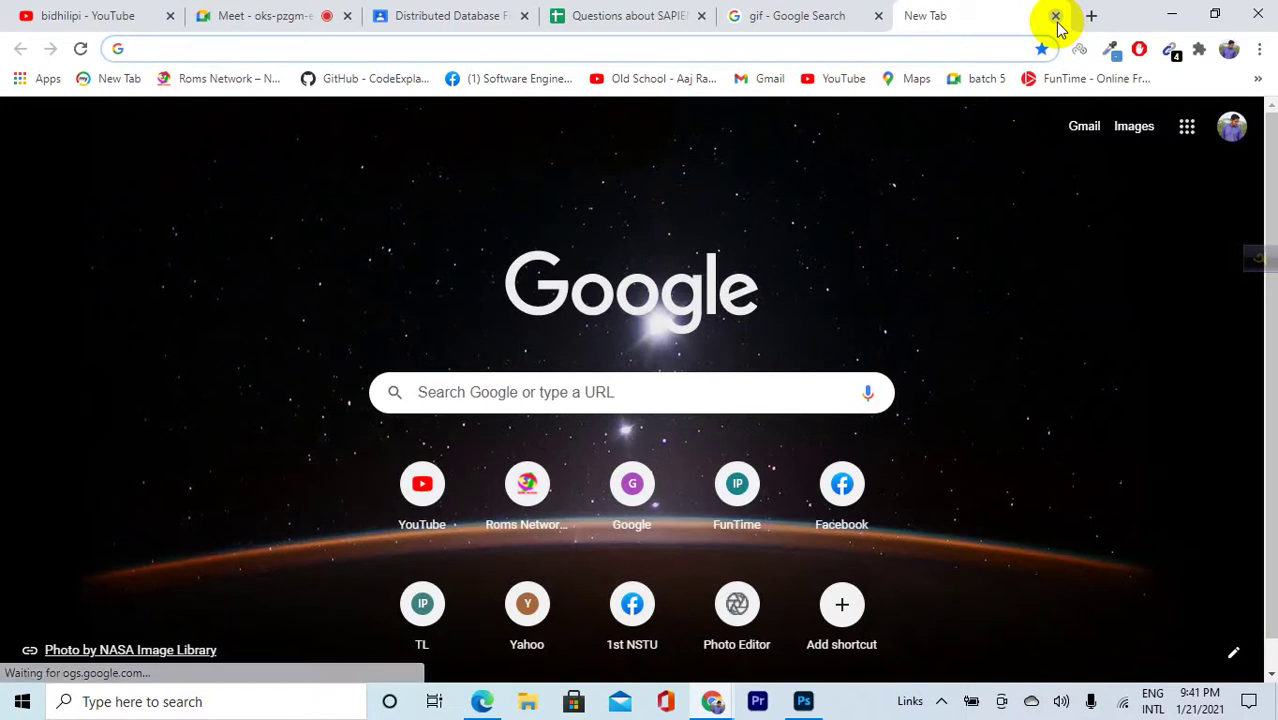
text(pr)
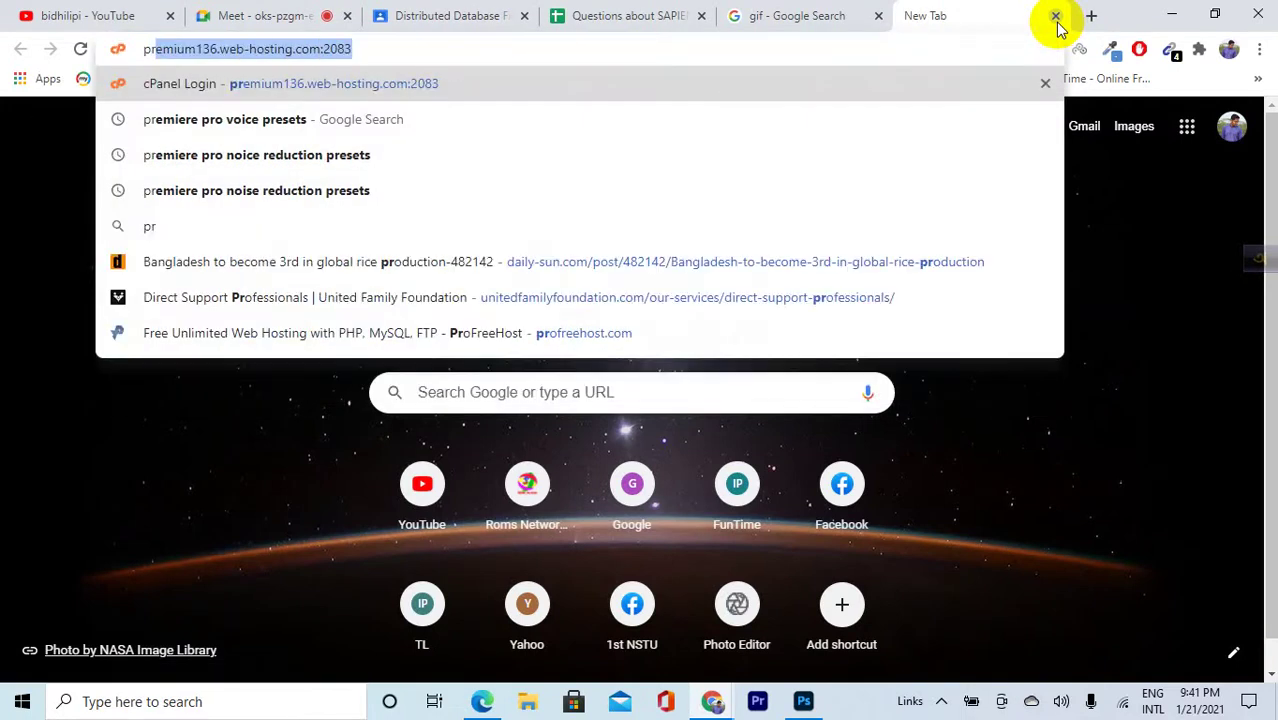
text(oth)
key(Return)
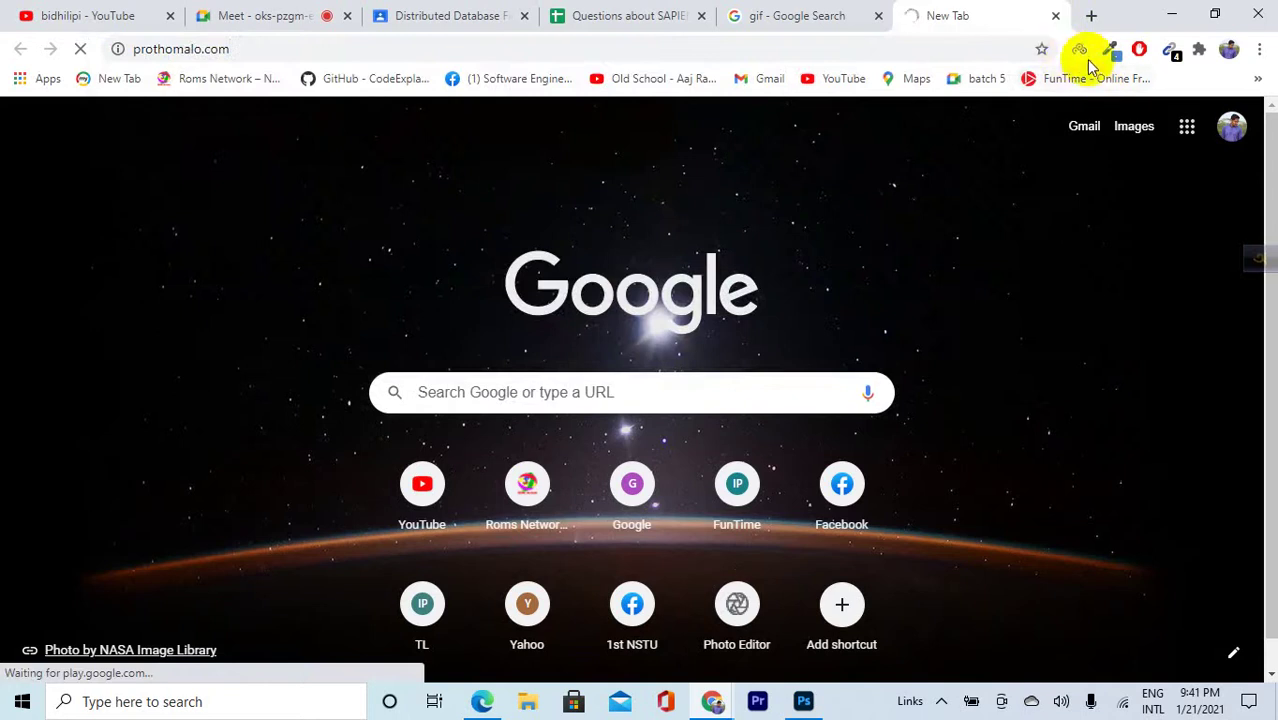
click(1139, 49)
click(830, 205)
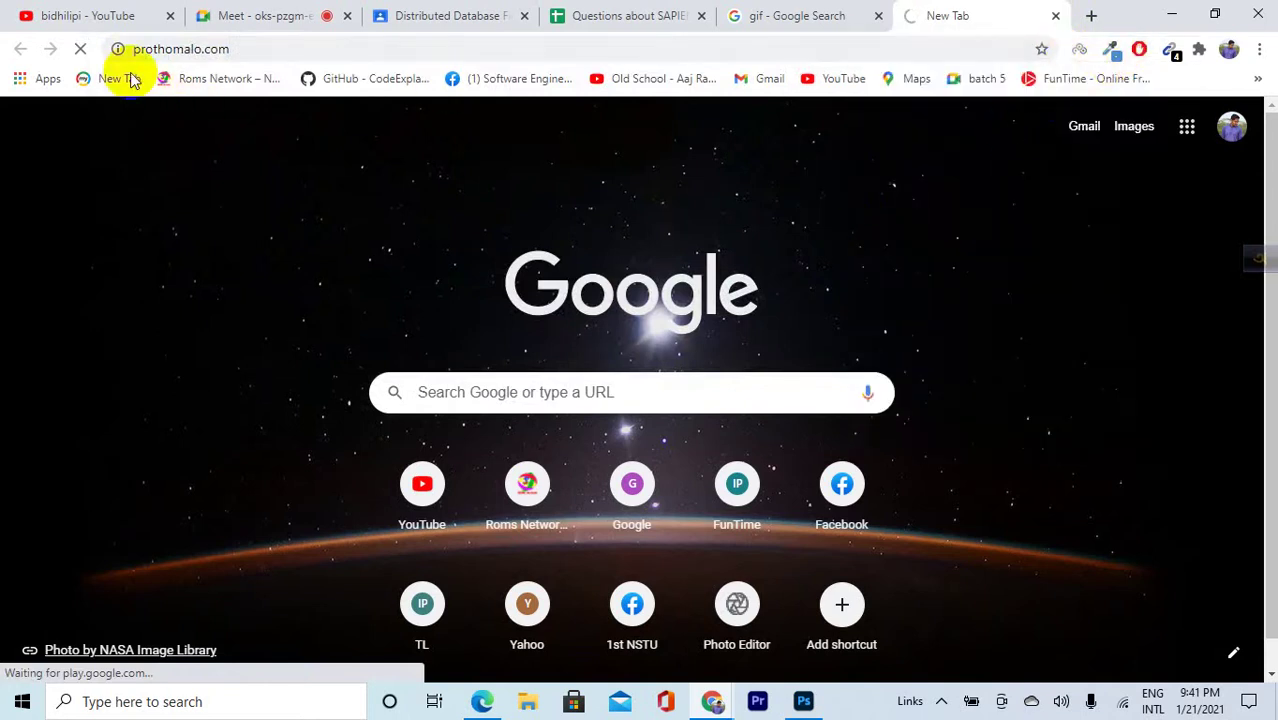
Search for "jugantor" in a new tab and open the Jugantor newspaper site from the results
click(1091, 17)
text(joga)
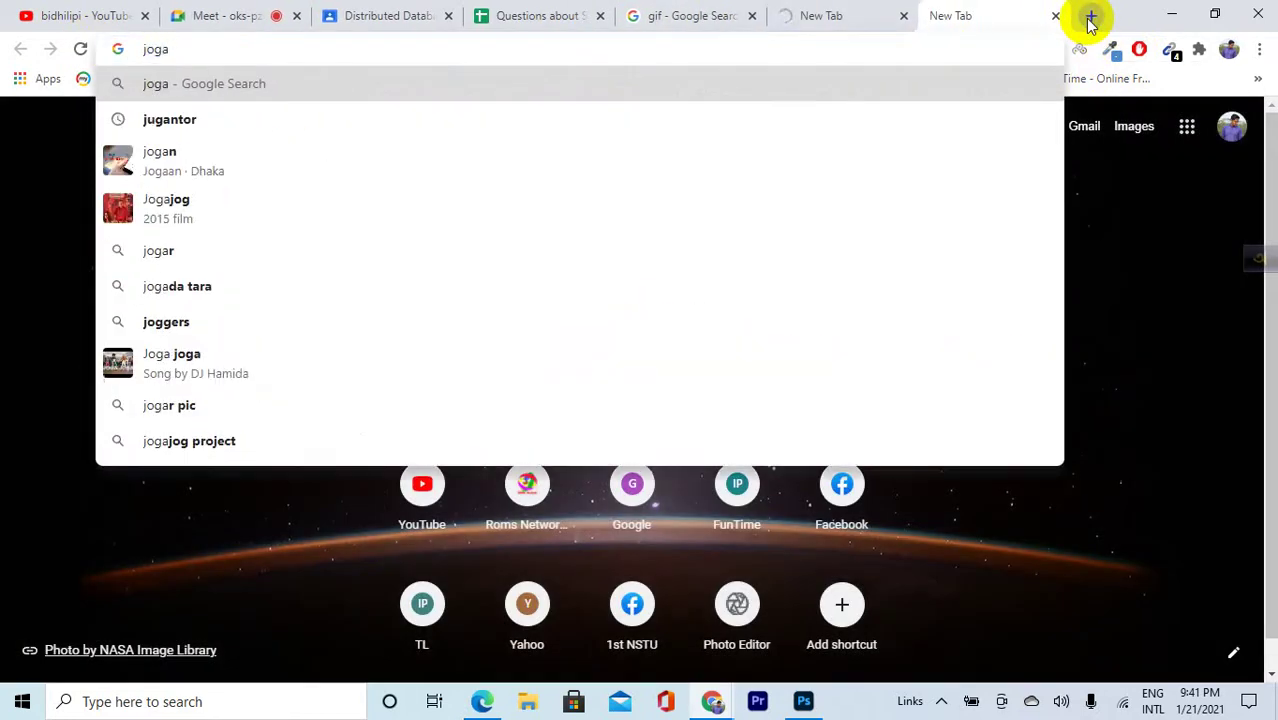
text(ntor)
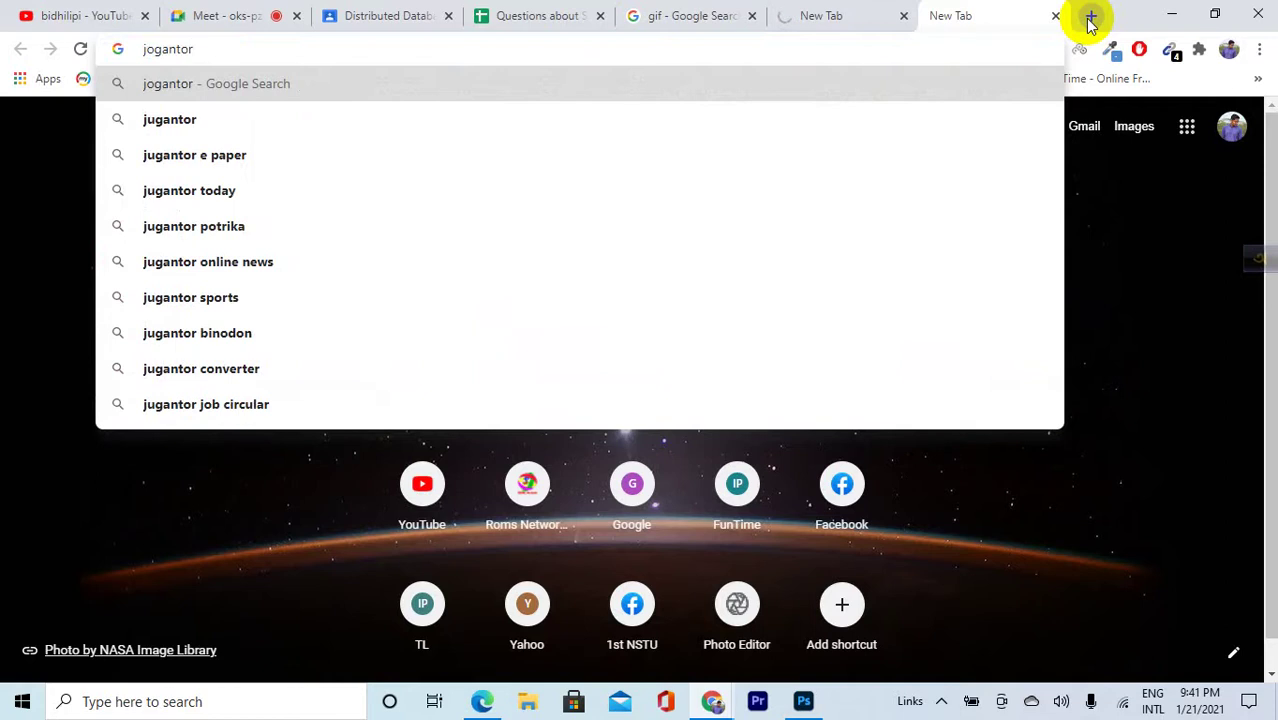
key(Down)
key(Return)
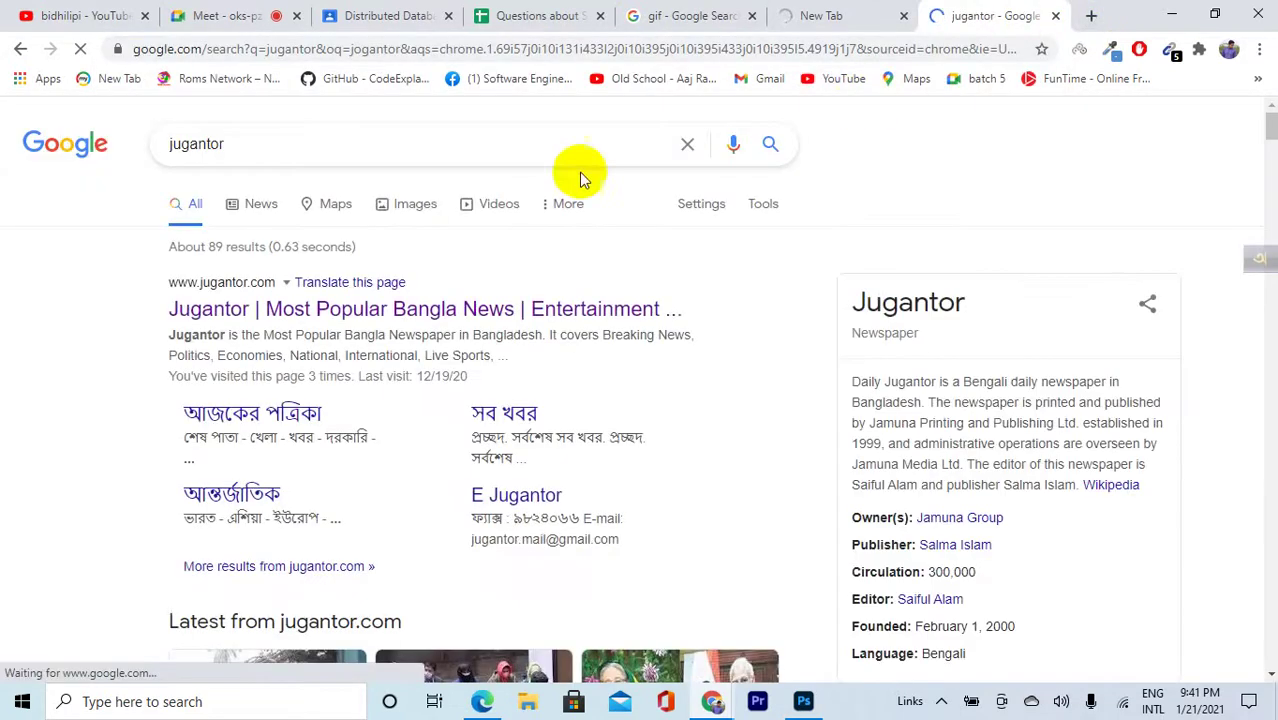
click(330, 309)
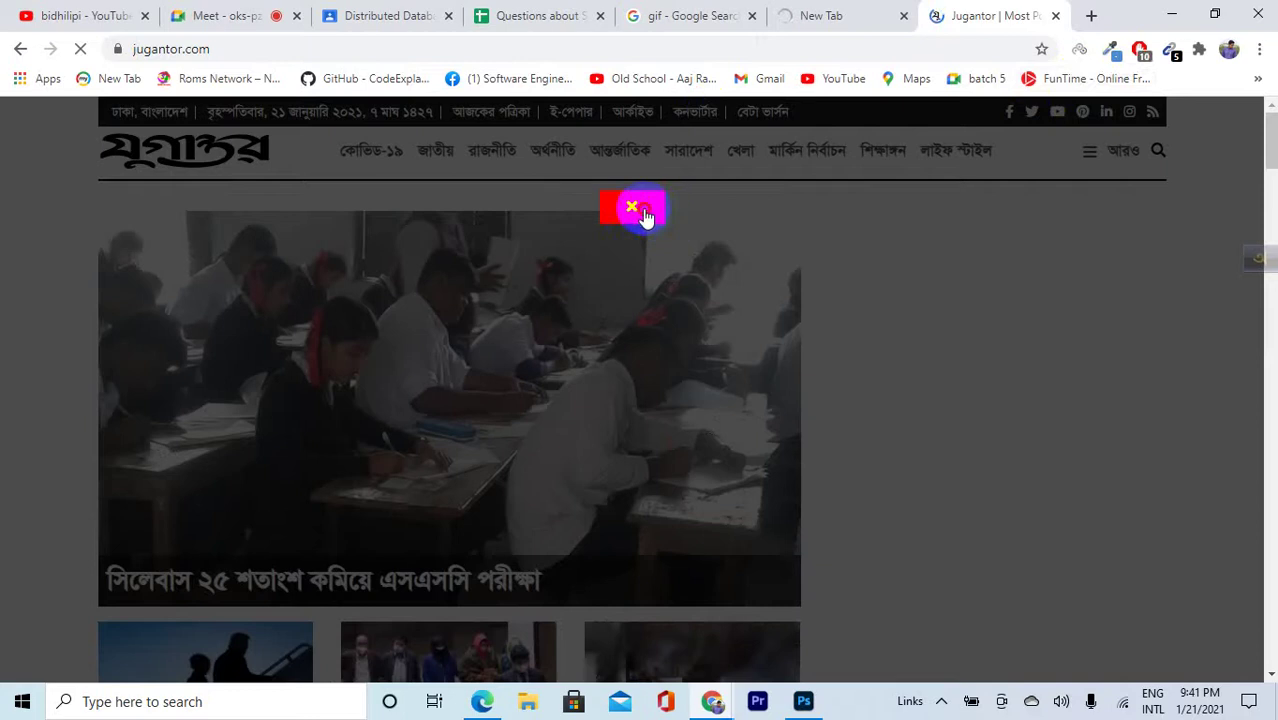
Return to the prothomalo.com page and reload it
click(1113, 52)
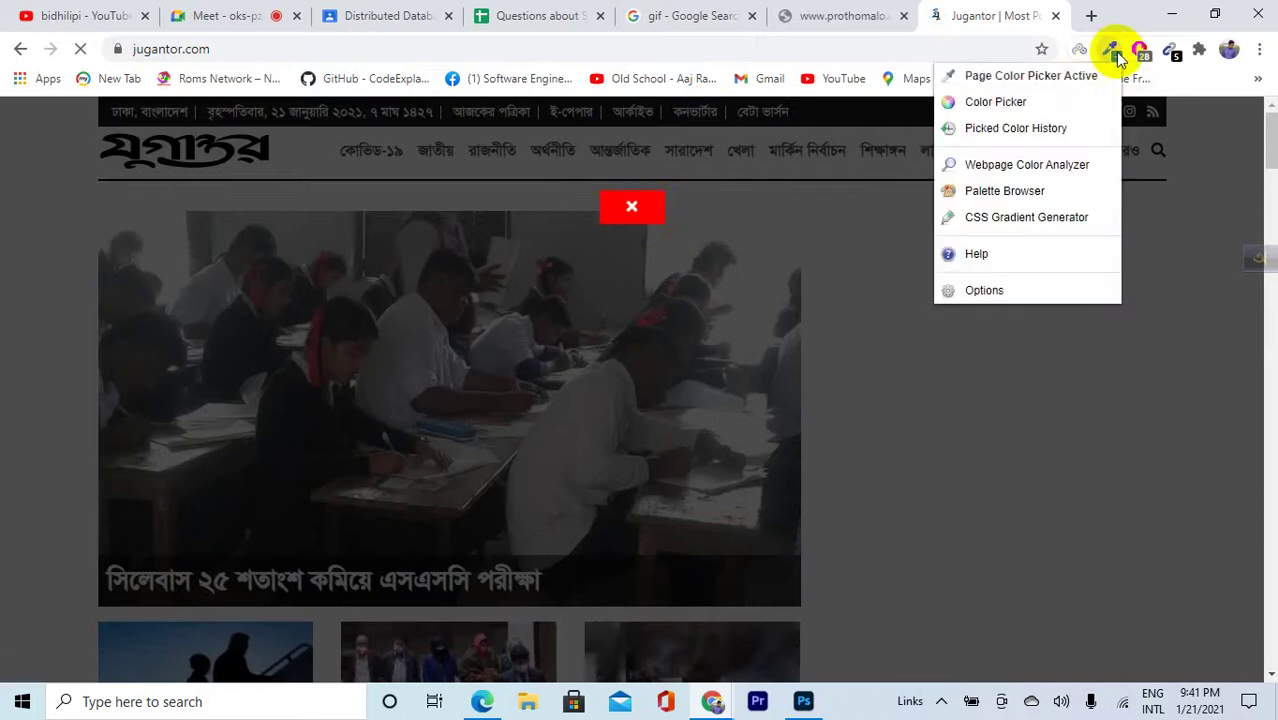
click(876, 14)
click(84, 48)
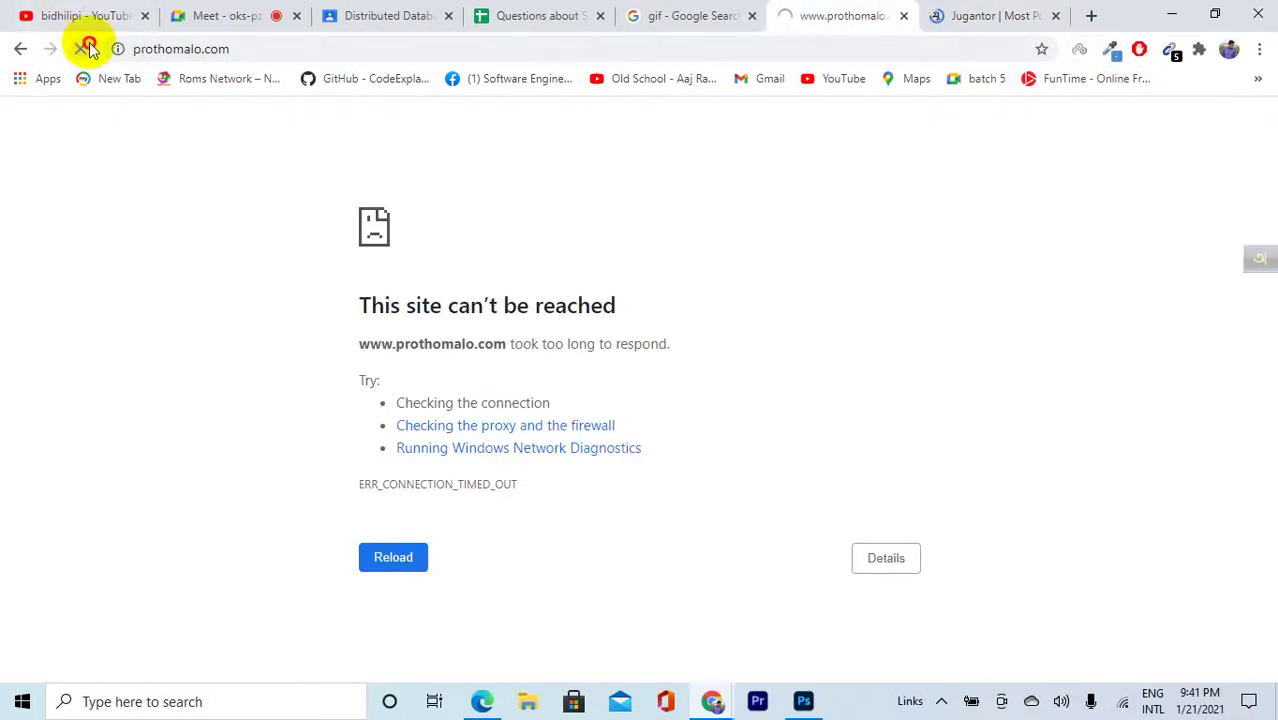
Pause AdBlock once on jugantor.com and reload the page
click(1018, 12)
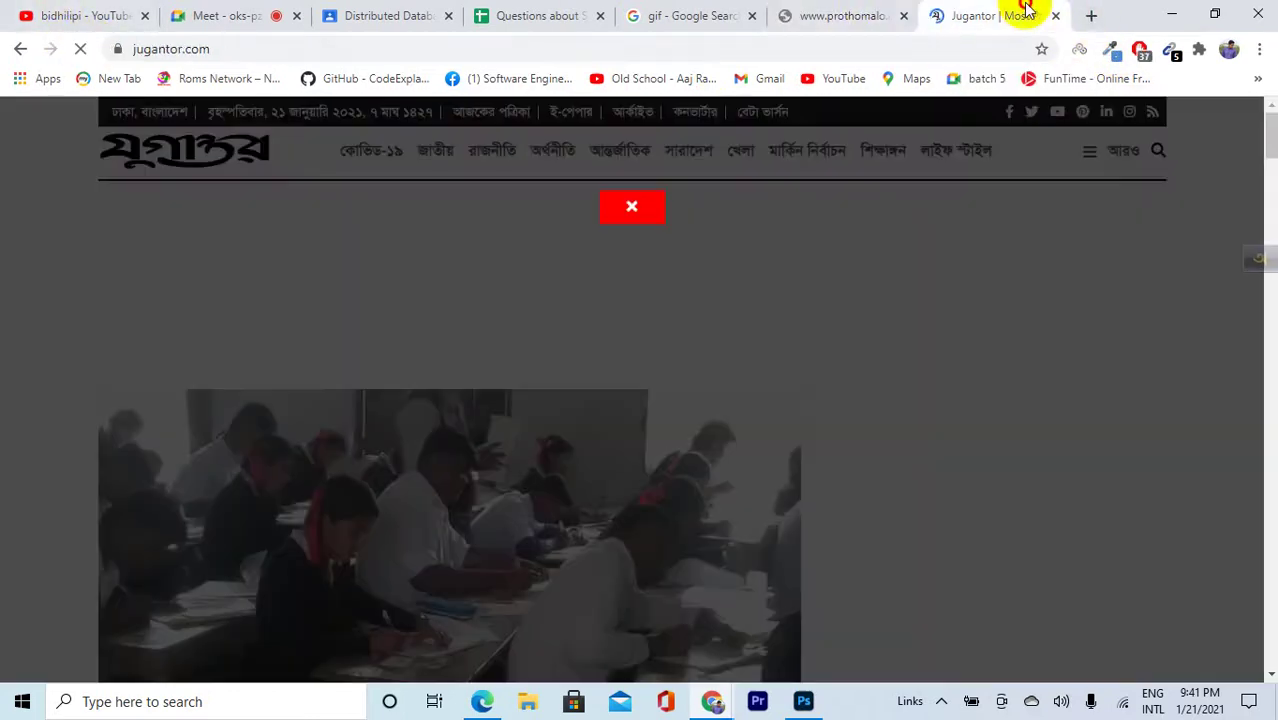
click(1137, 52)
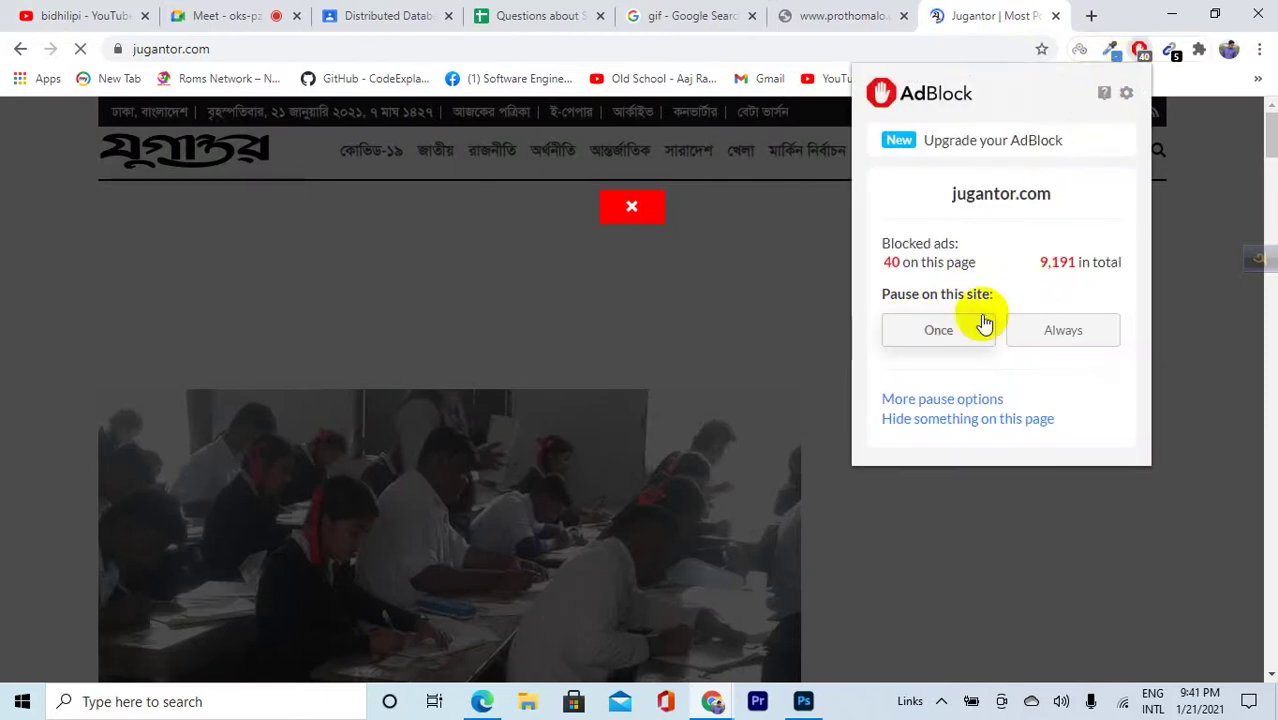
click(935, 335)
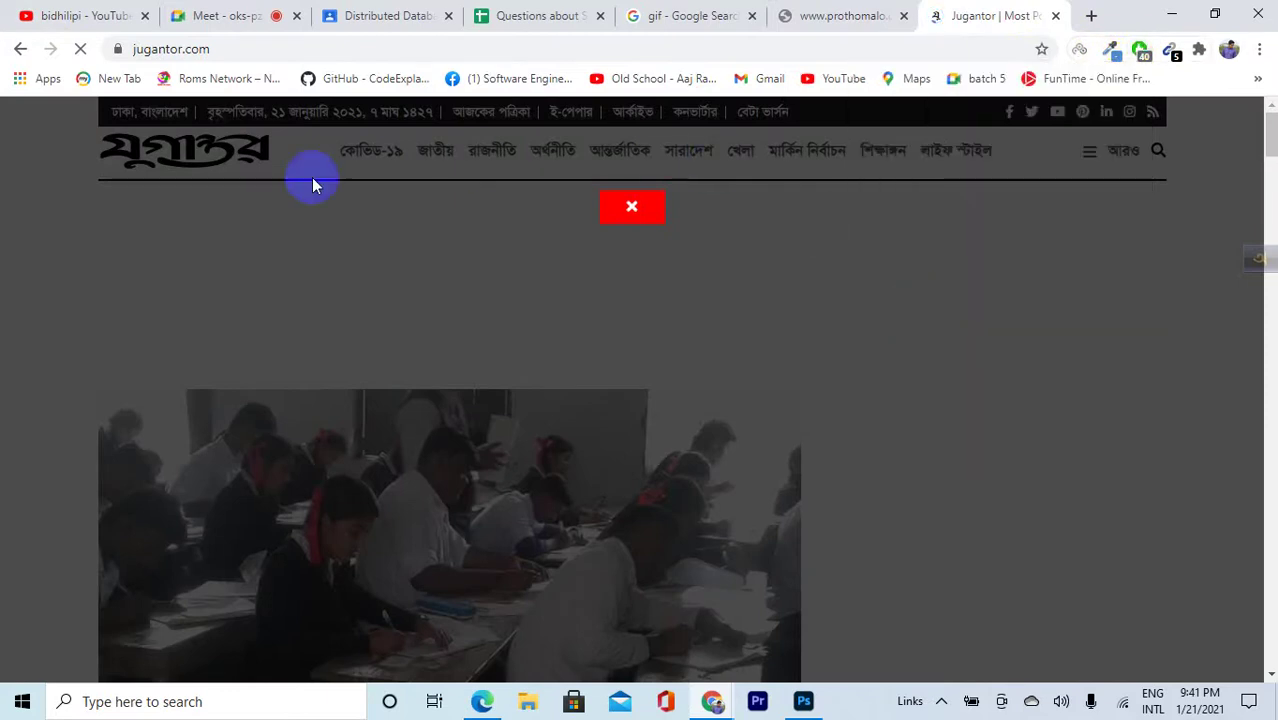
click(75, 50)
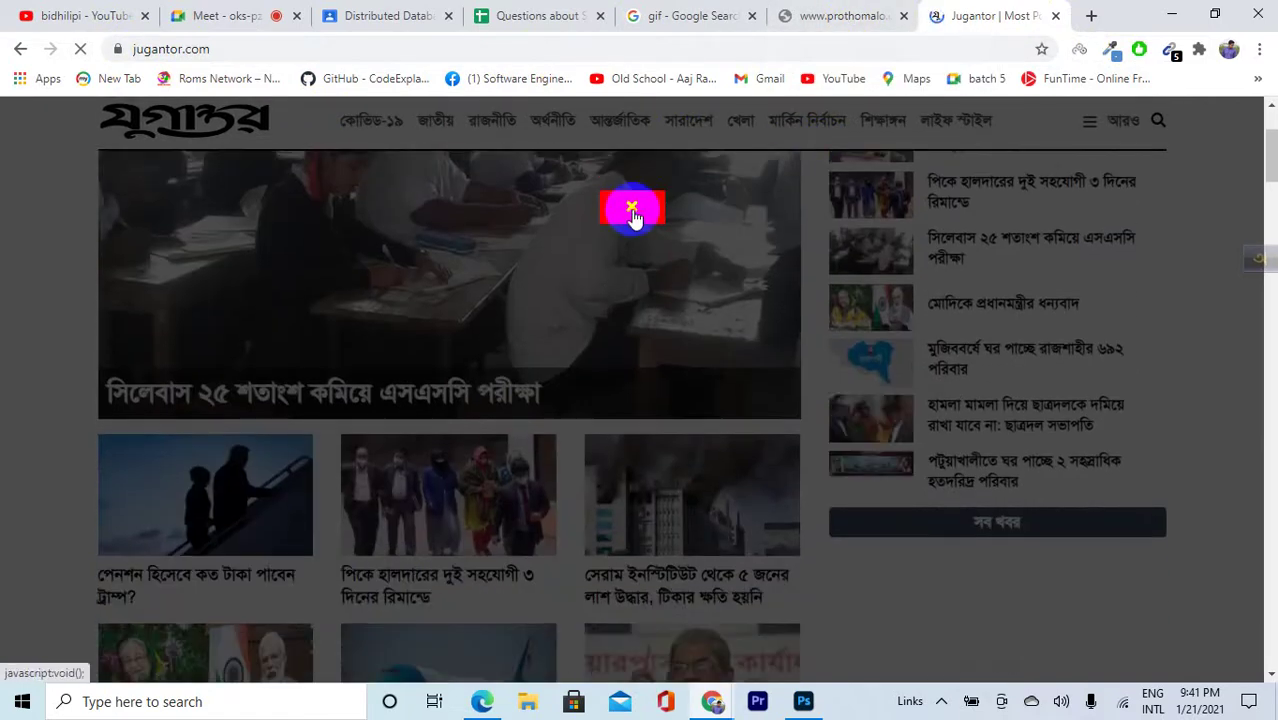
Try loading prothomalo.com again and go back to the Jugantor page
click(826, 10)
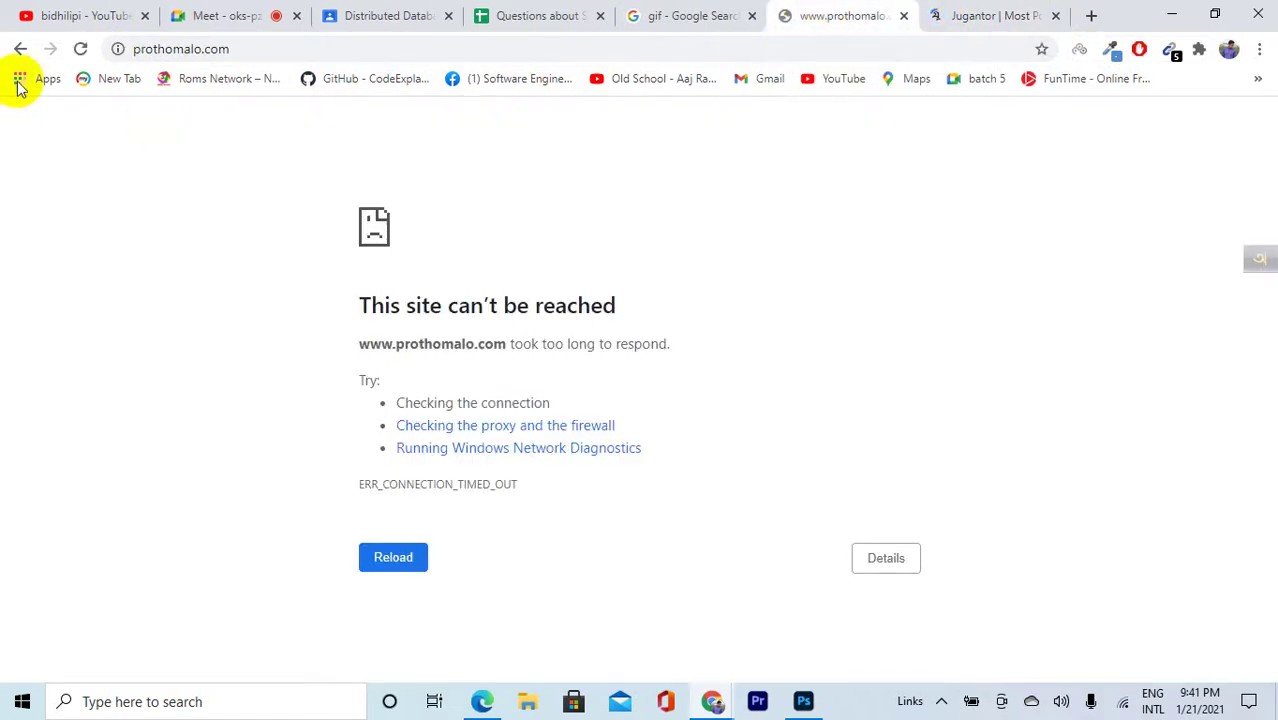
click(77, 50)
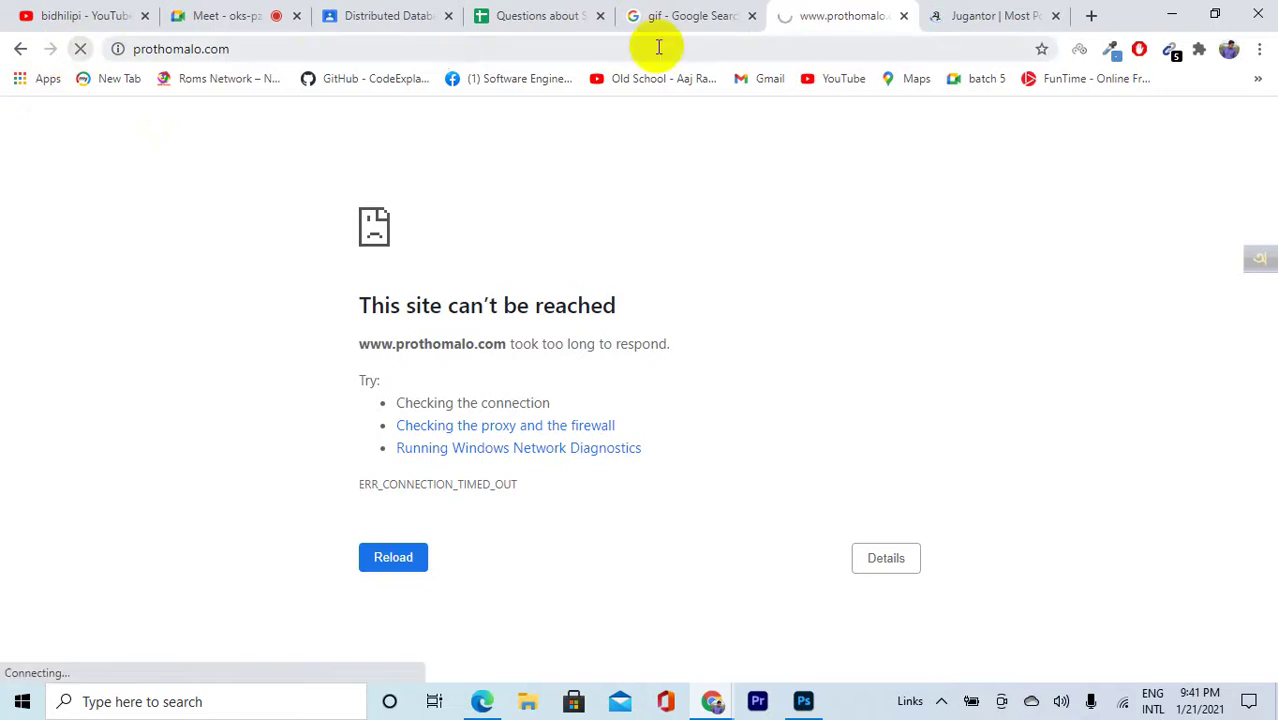
click(937, 13)
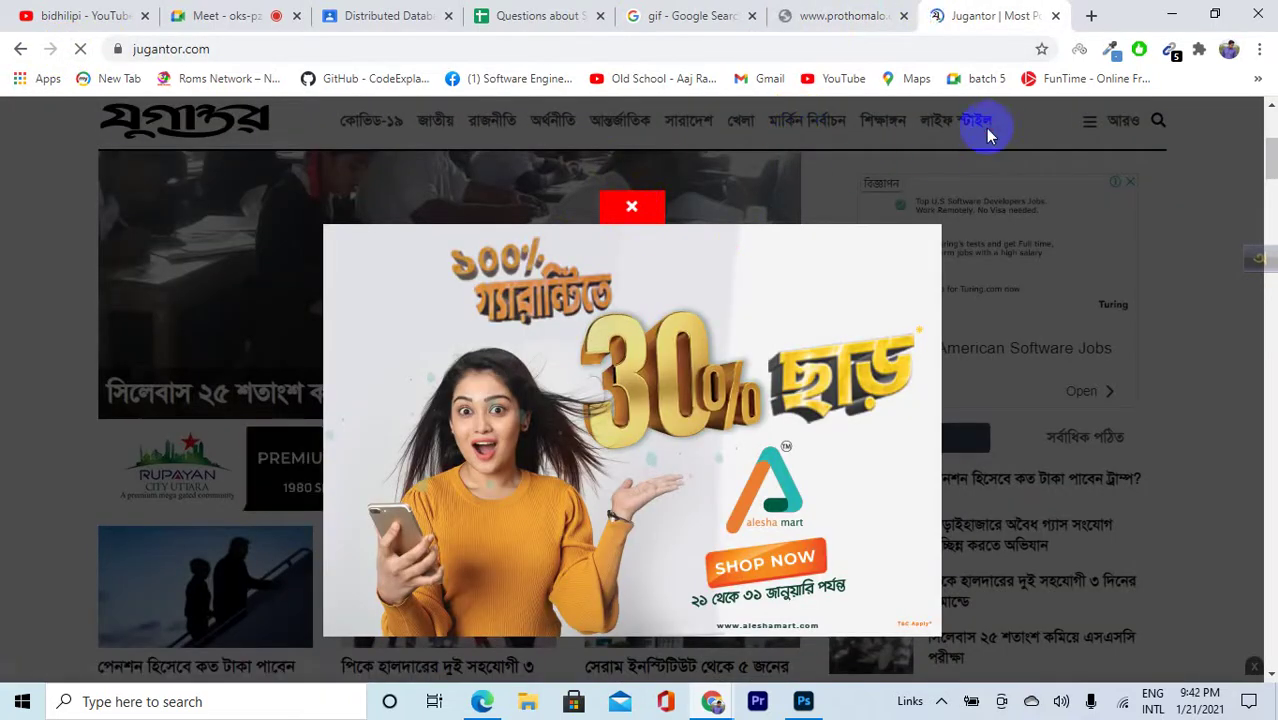
Look over the ads on the Jugantor page and try to close the Alesha Mart pop-up ad
scroll(970, 262, down, 3)
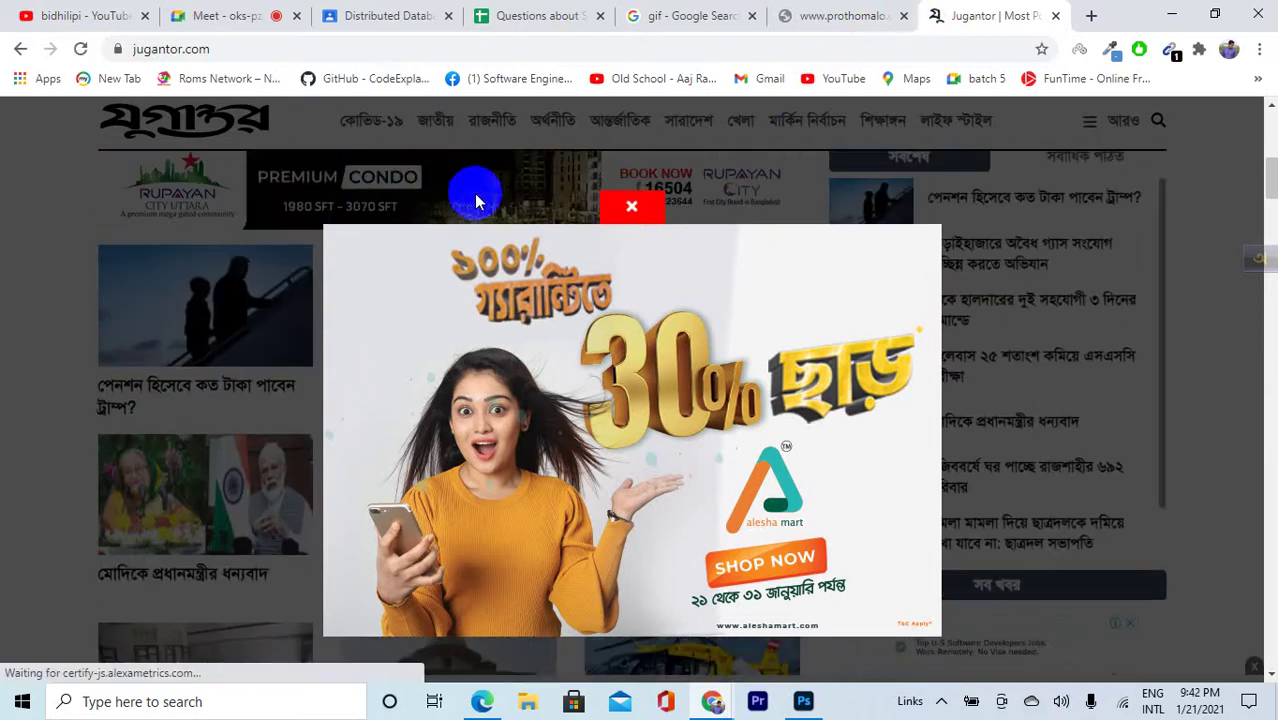
click(633, 208)
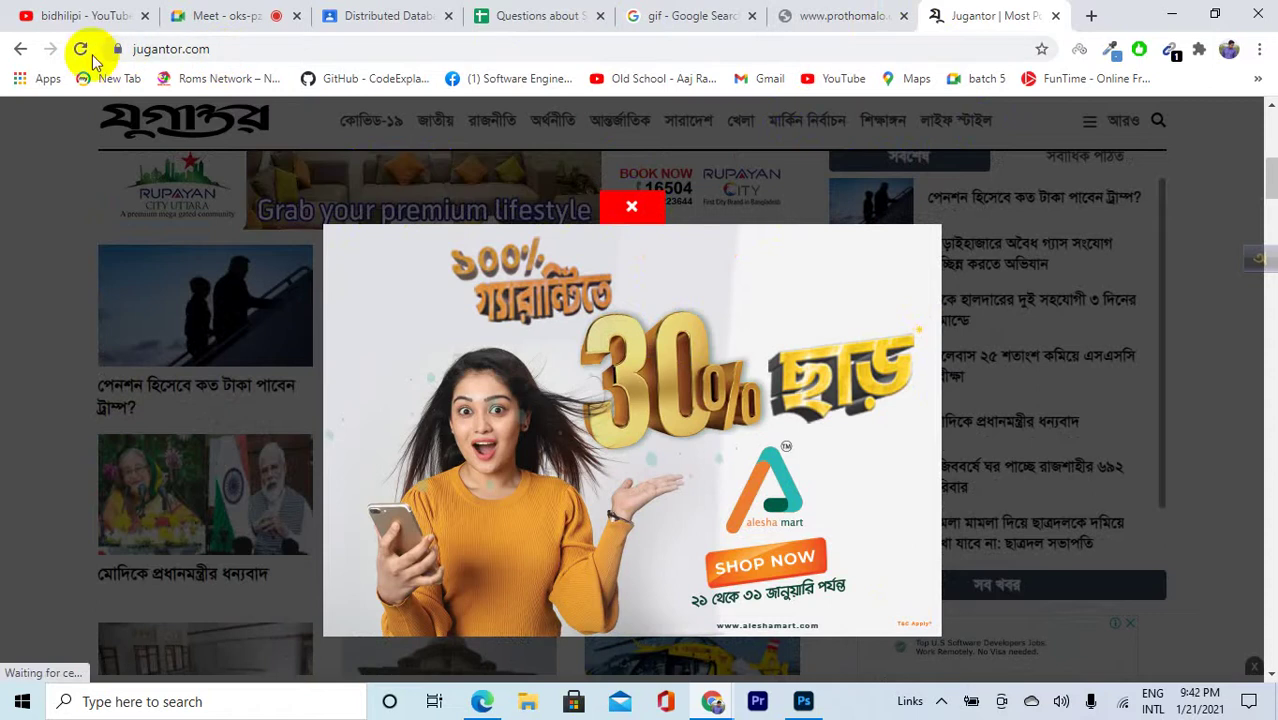
click(622, 205)
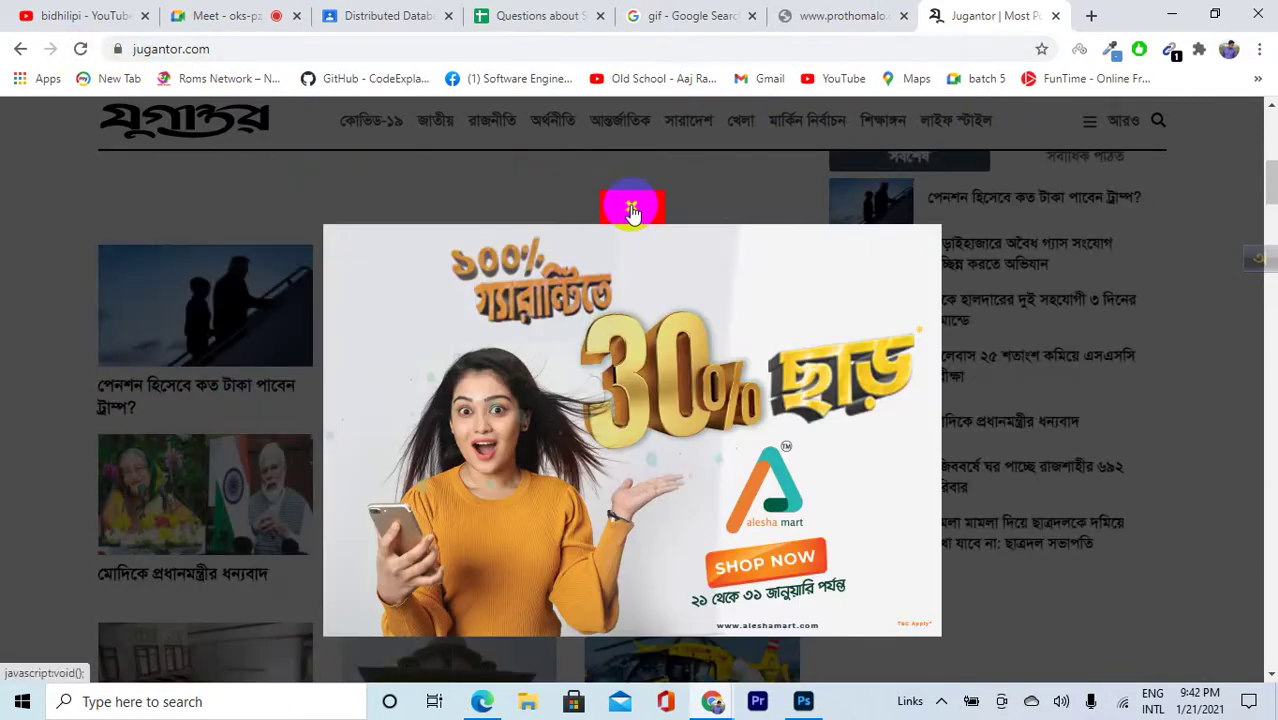
Follow the Alesha Mart 30% discount ad to its offers page in a new tab
click(712, 460)
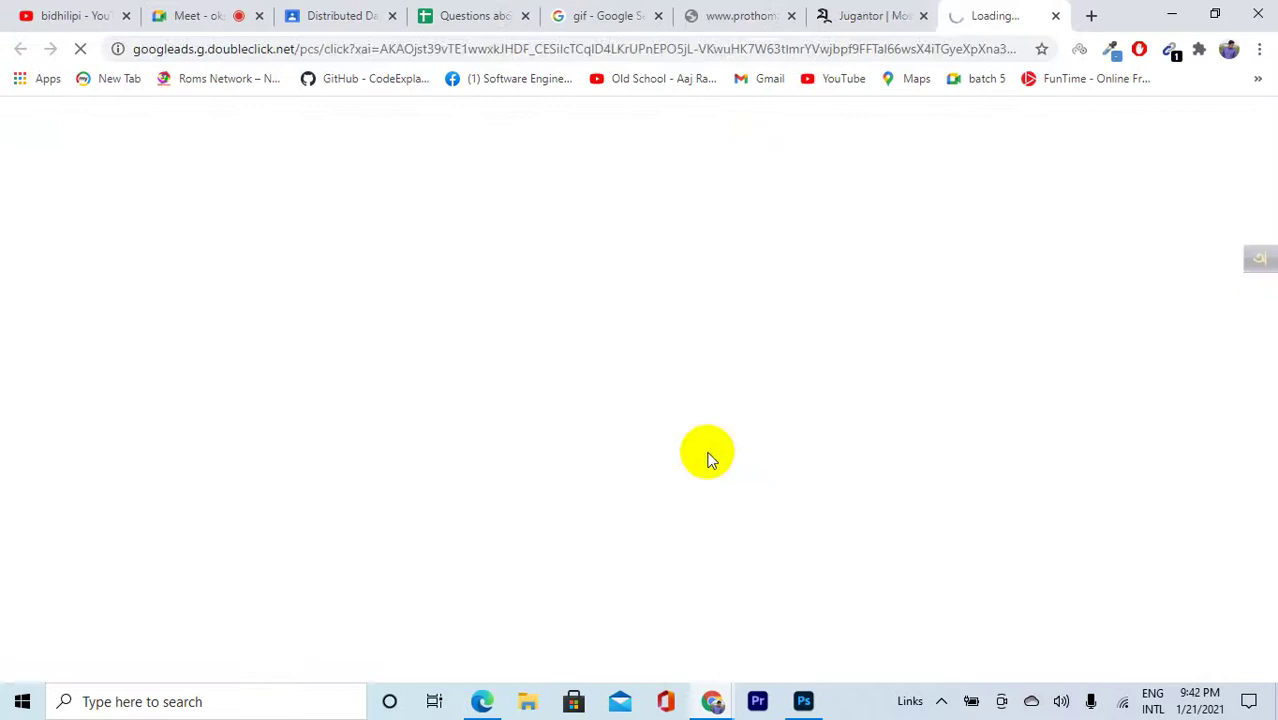
click(876, 31)
click(979, 14)
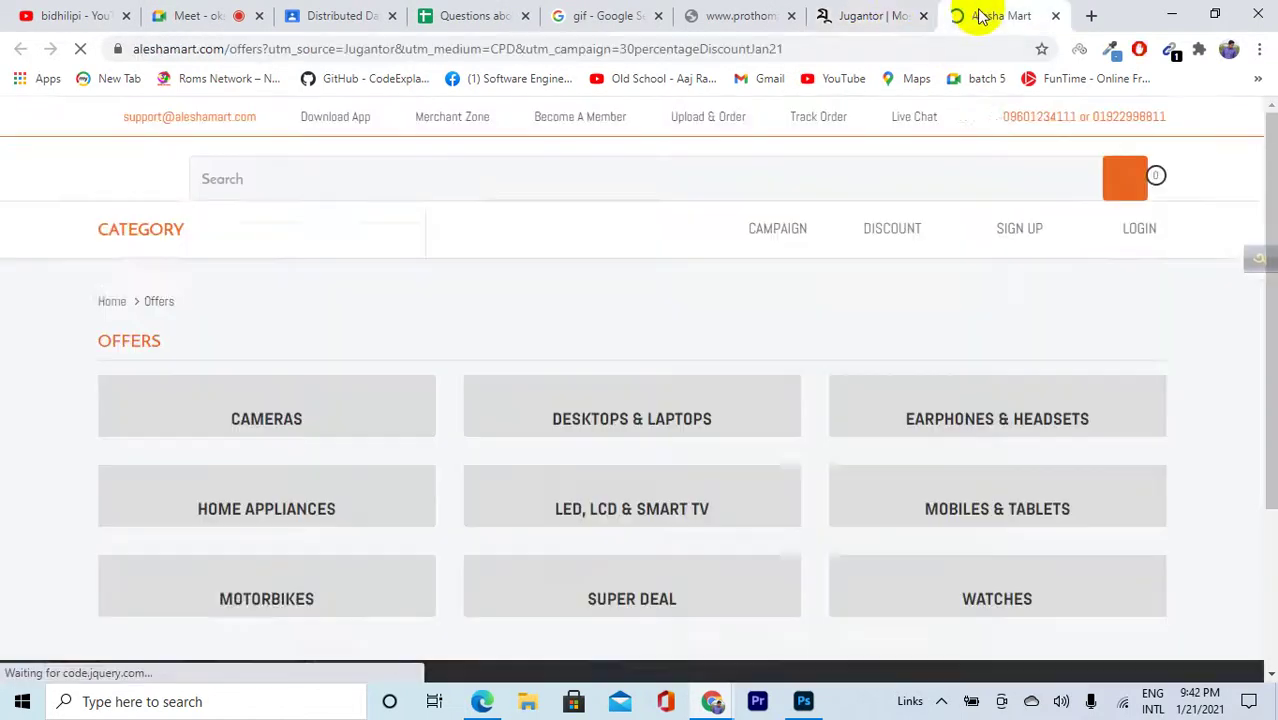
Try to close the Alesha Mart pop-up on Jugantor, reload prothomalo.com, and close the Alesha Mart offers tab
click(864, 12)
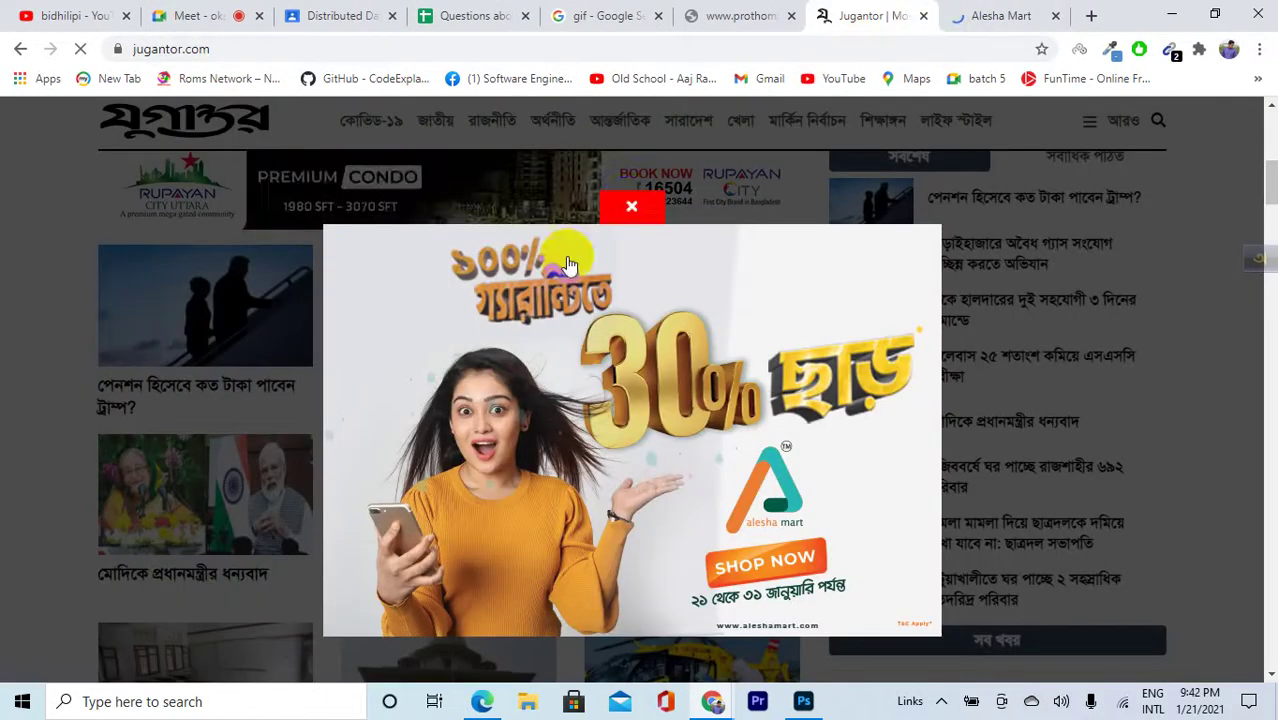
click(633, 206)
click(733, 17)
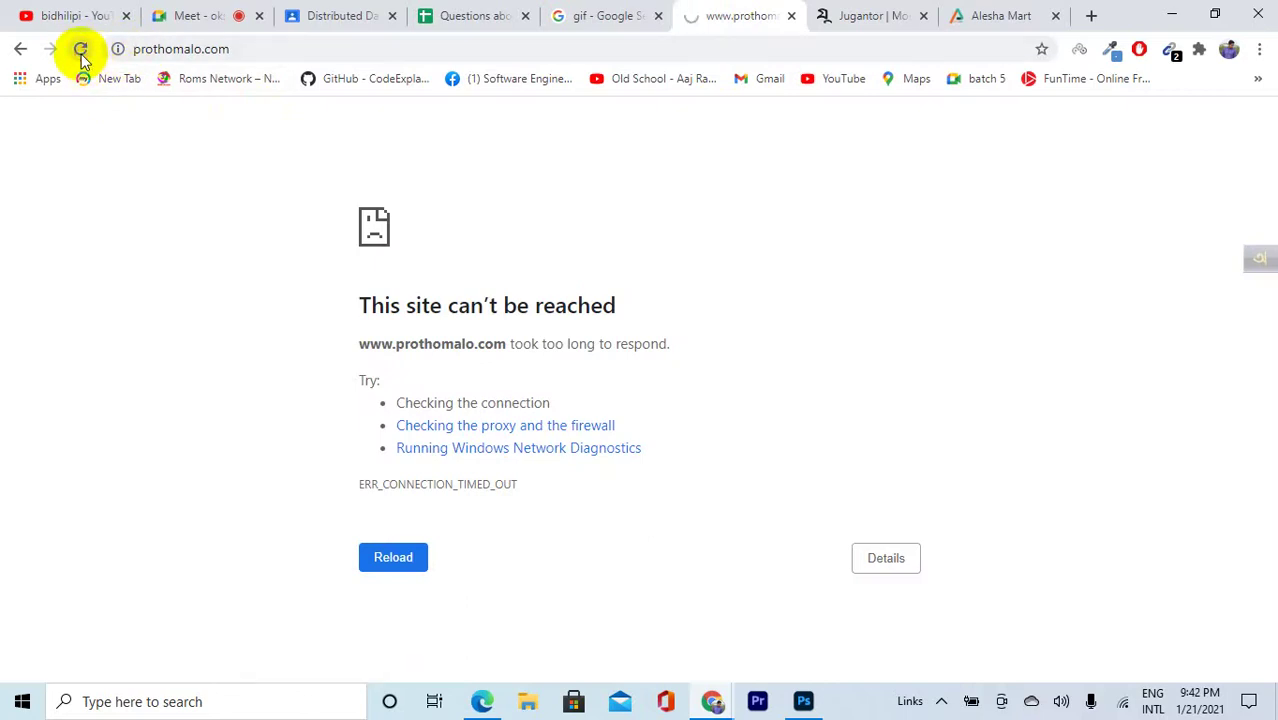
click(1055, 16)
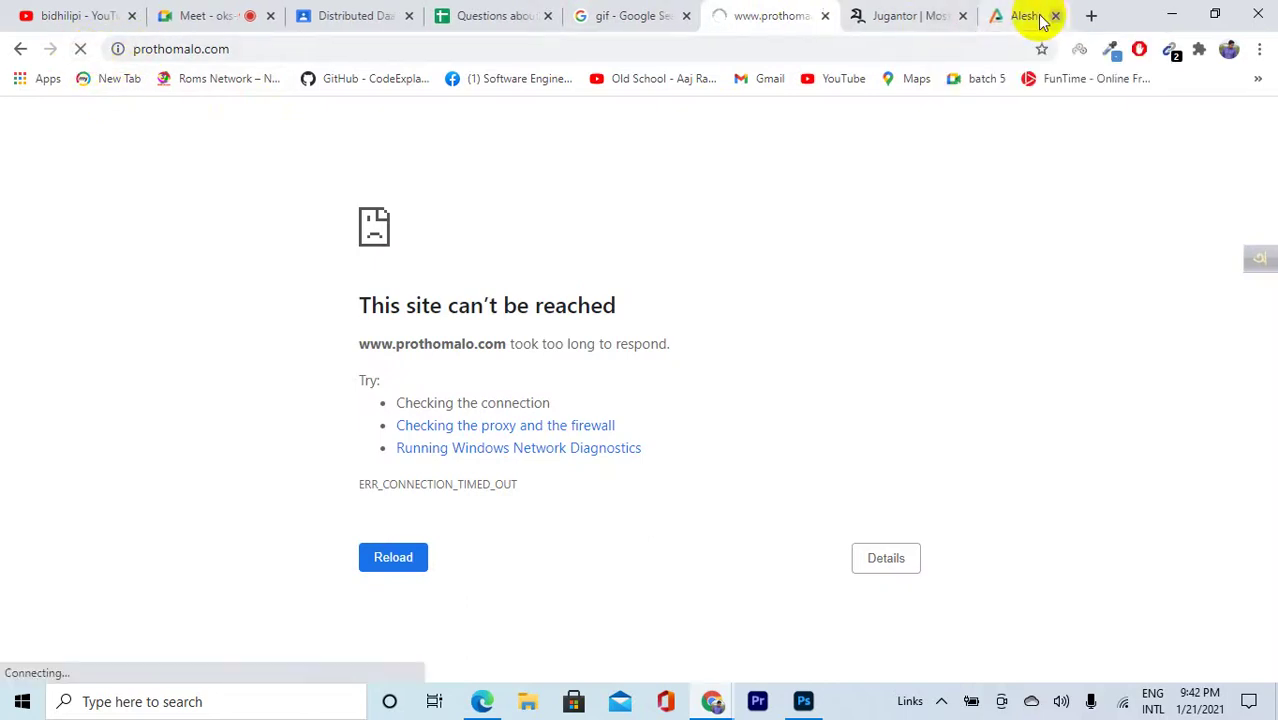
click(1017, 15)
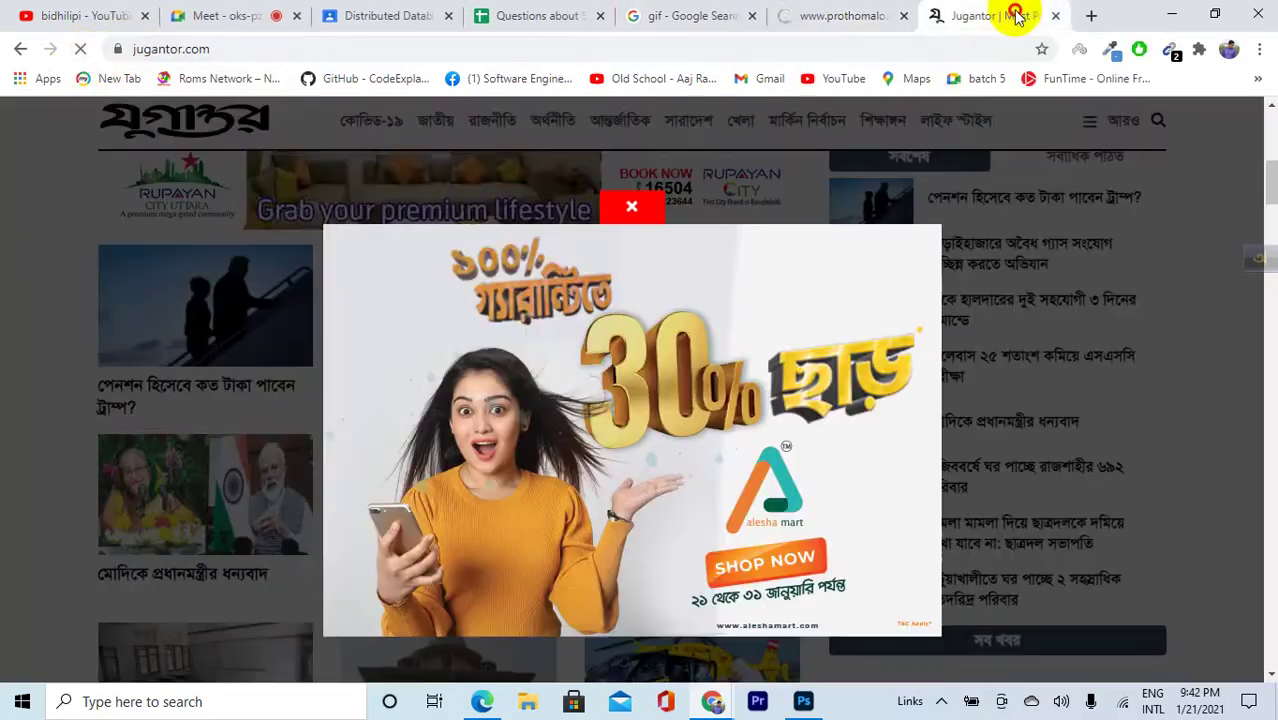
Search Google for "dailystar" in a new tab and open The Daily Star newspaper's website
click(1089, 15)
text(dail)
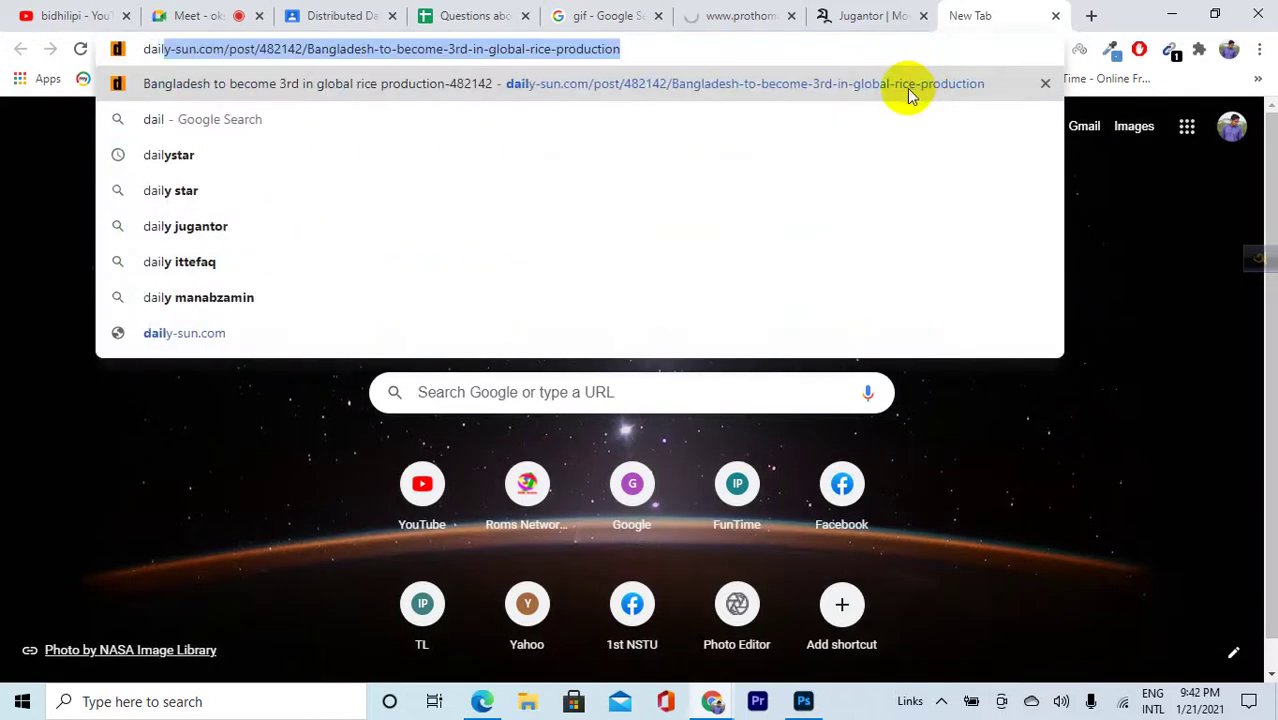
text(ystar)
key(Return)
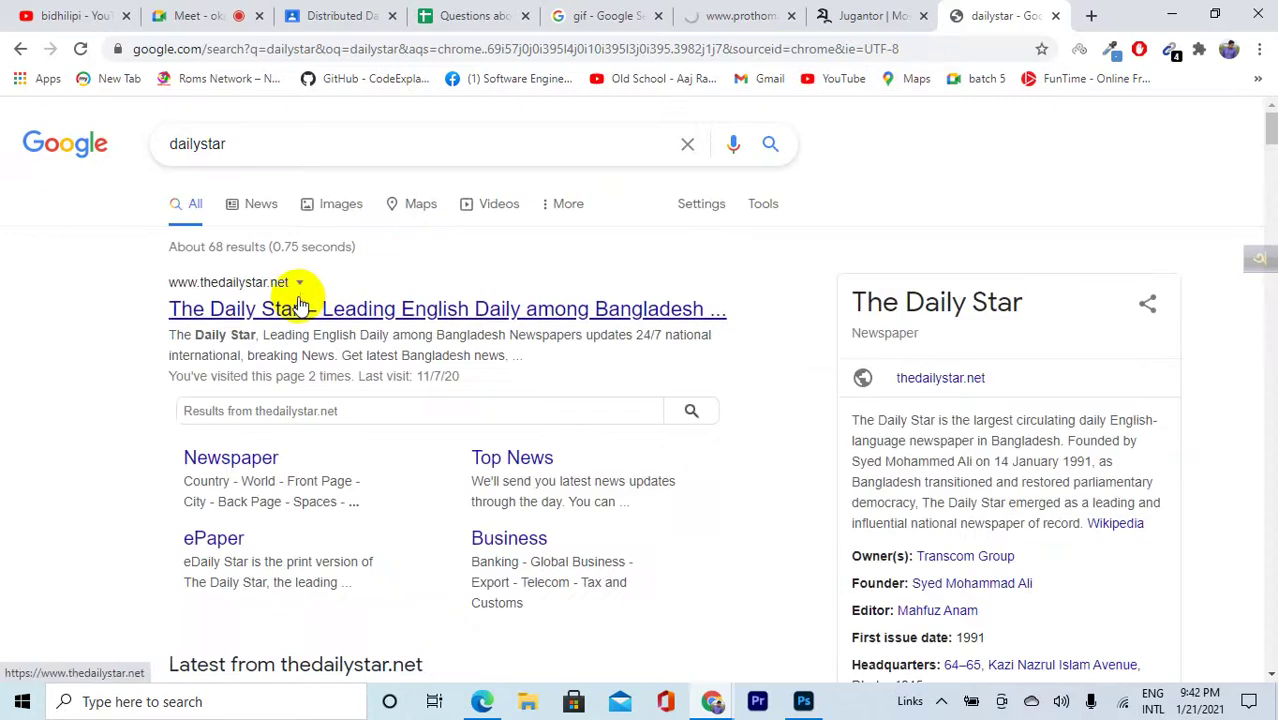
click(300, 302)
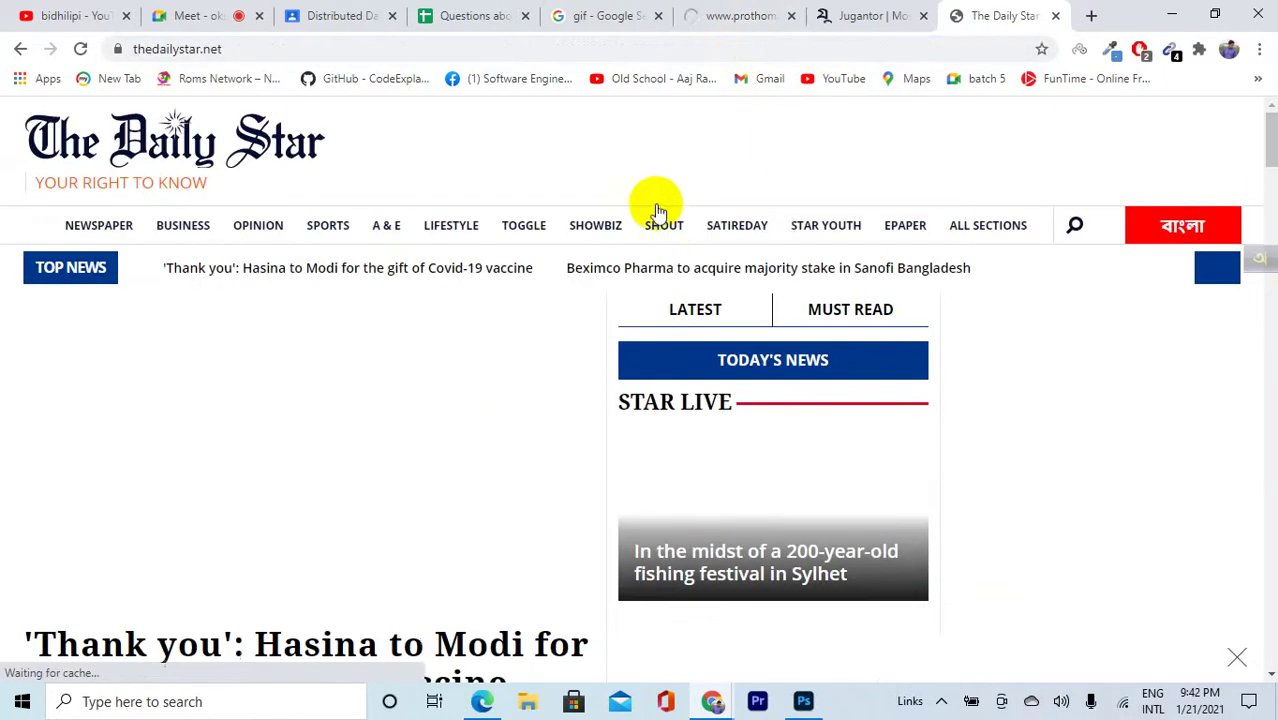
Examine the Independent University, Bangladesh ads near the start of The Daily Star homepage
scroll(701, 187, down, 4)
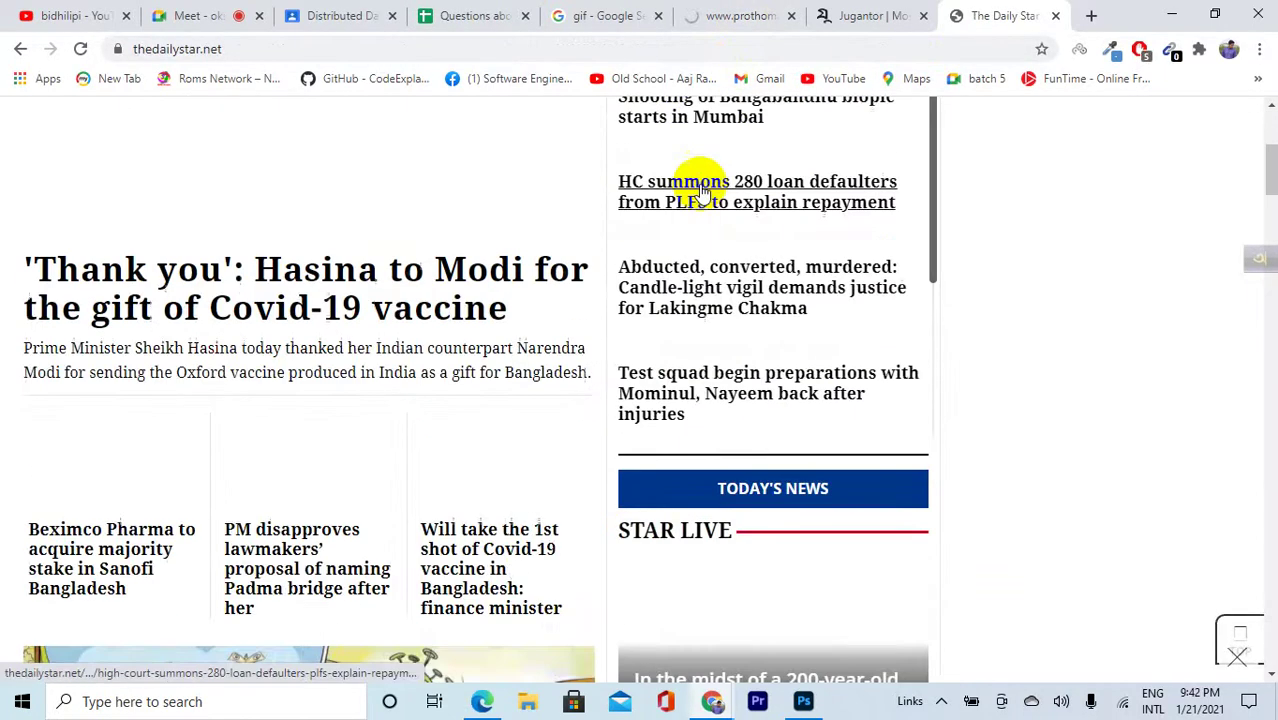
scroll(698, 182, up, 3)
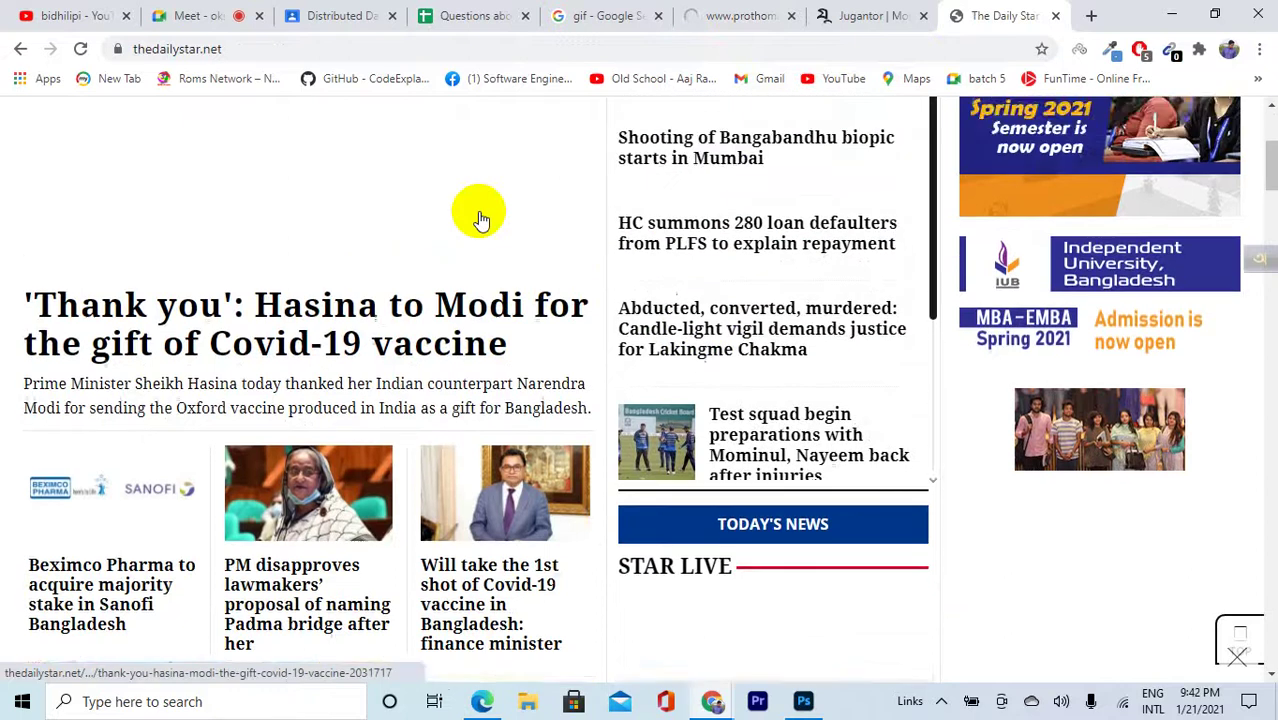
scroll(1100, 400, down, 1)
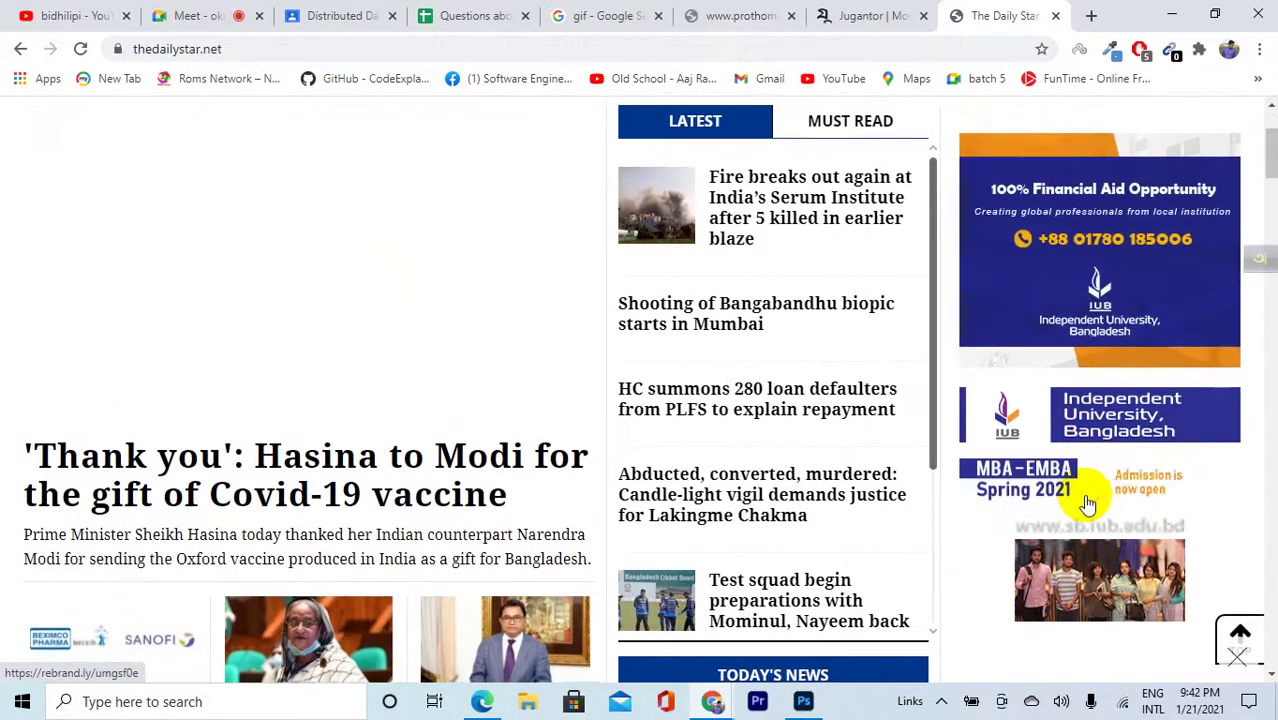
scroll(1100, 435, down, 1)
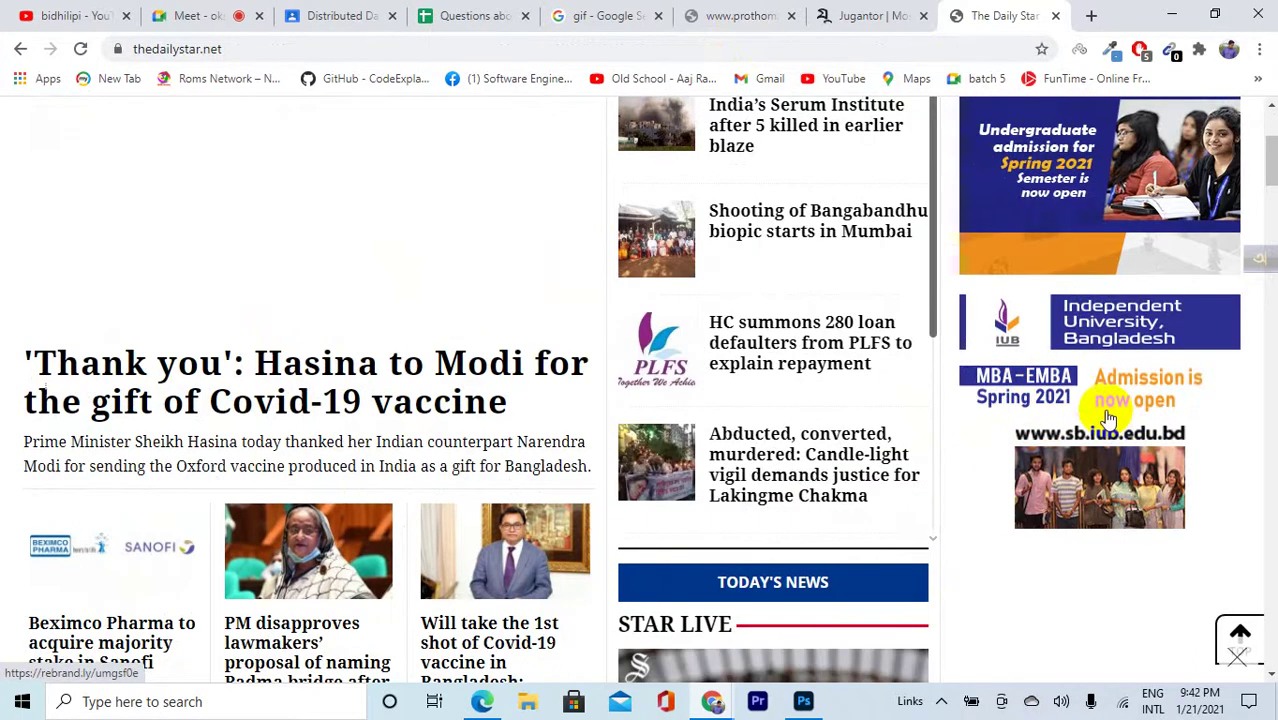
scroll(1040, 437, up, 3)
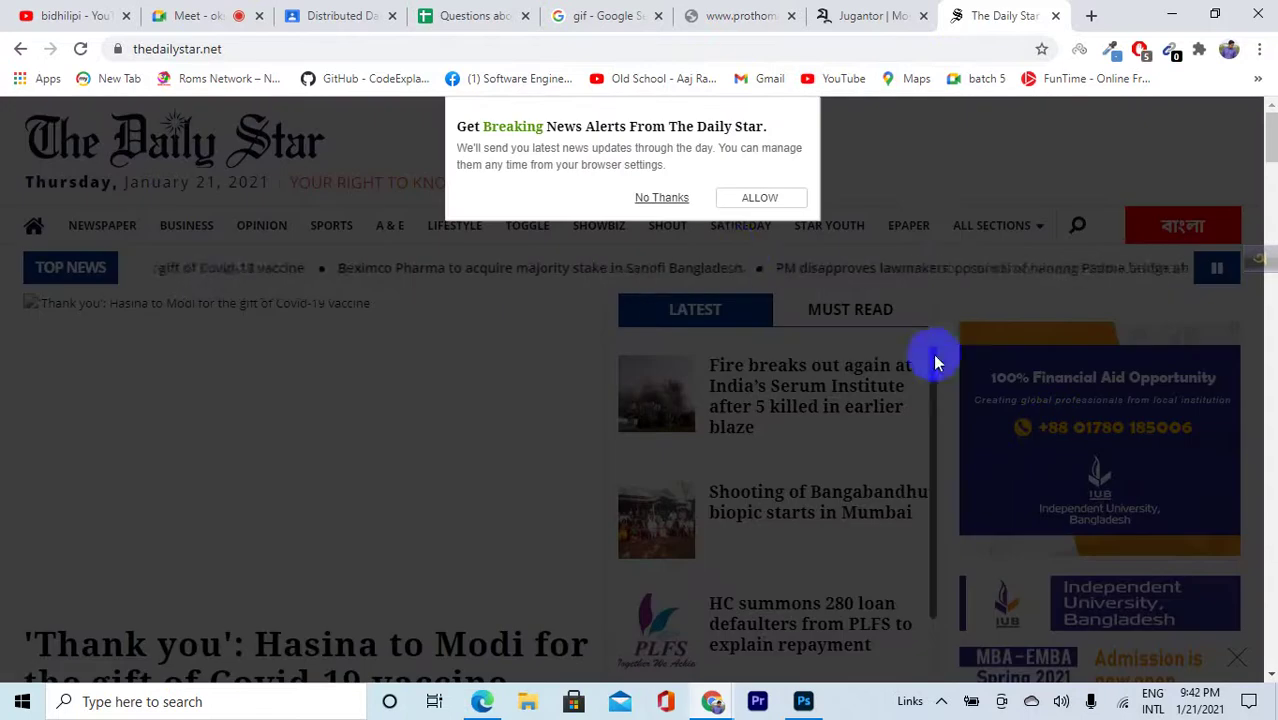
Decline The Daily Star's breaking news alerts and look through the rest of the homepage down to the footer for ads
click(661, 197)
scroll(936, 404, down, 7)
scroll(1125, 410, down, 12)
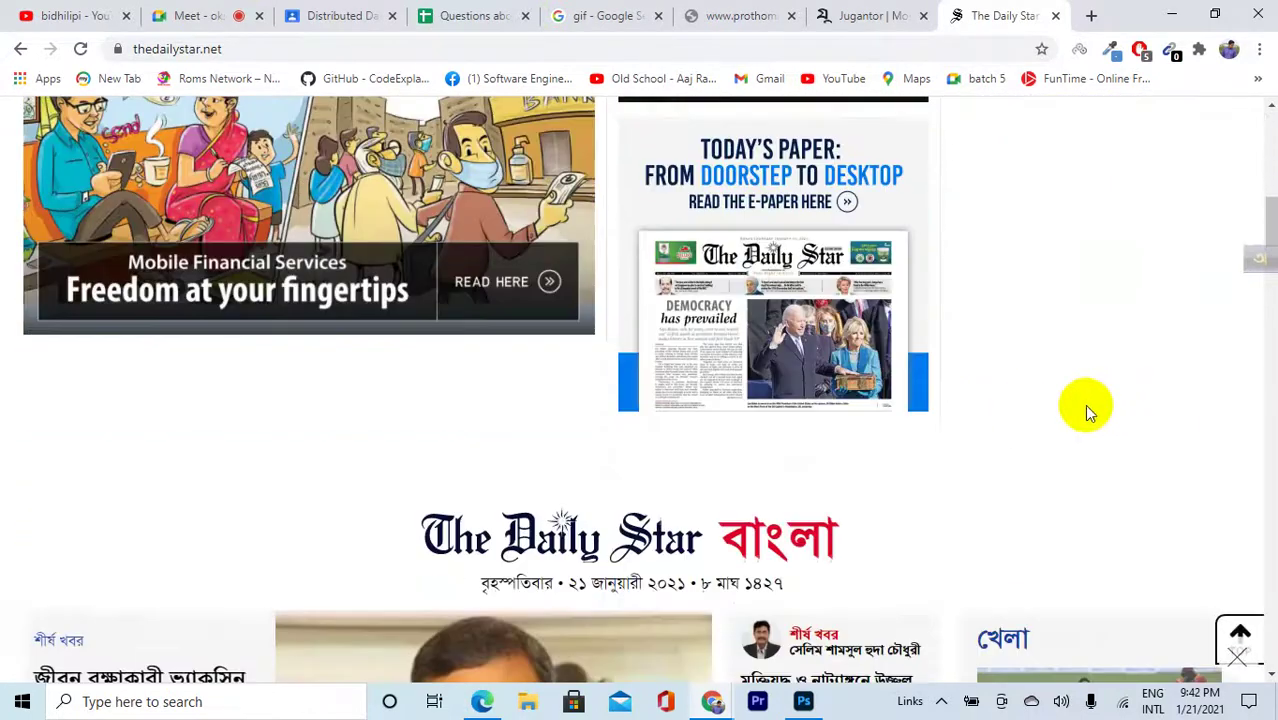
scroll(838, 400, down, 20)
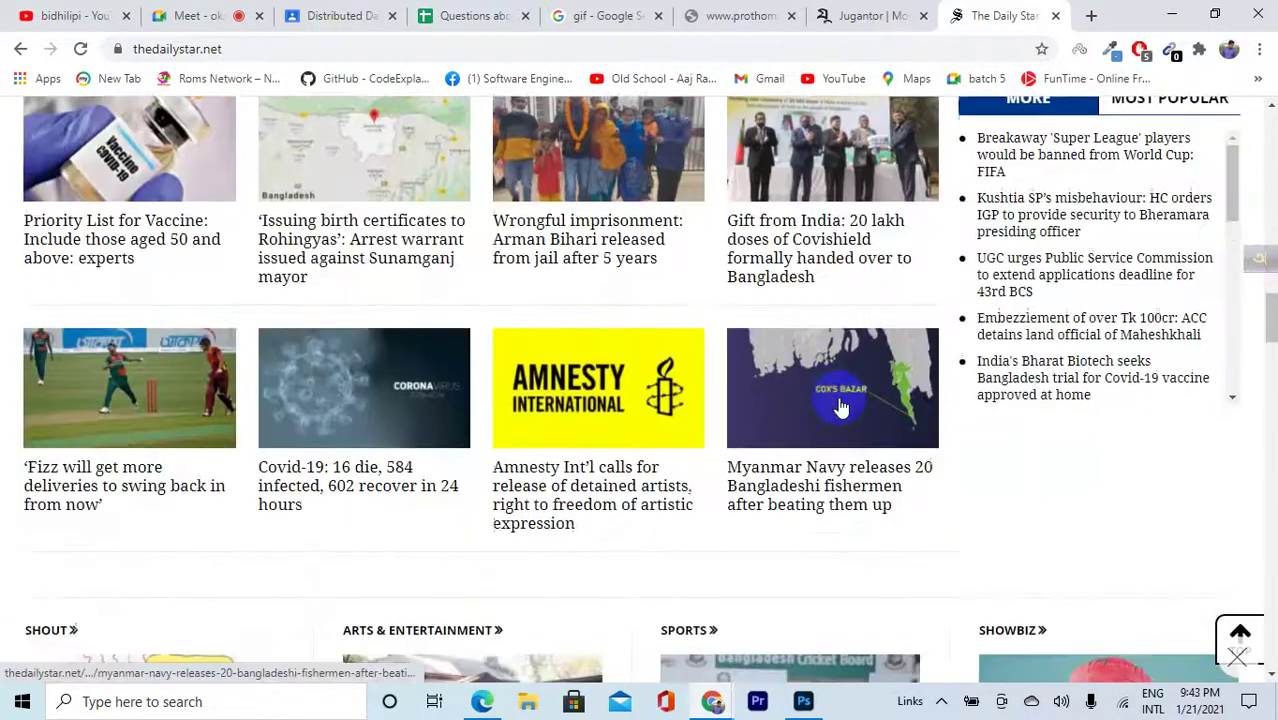
scroll(840, 405, down, 12)
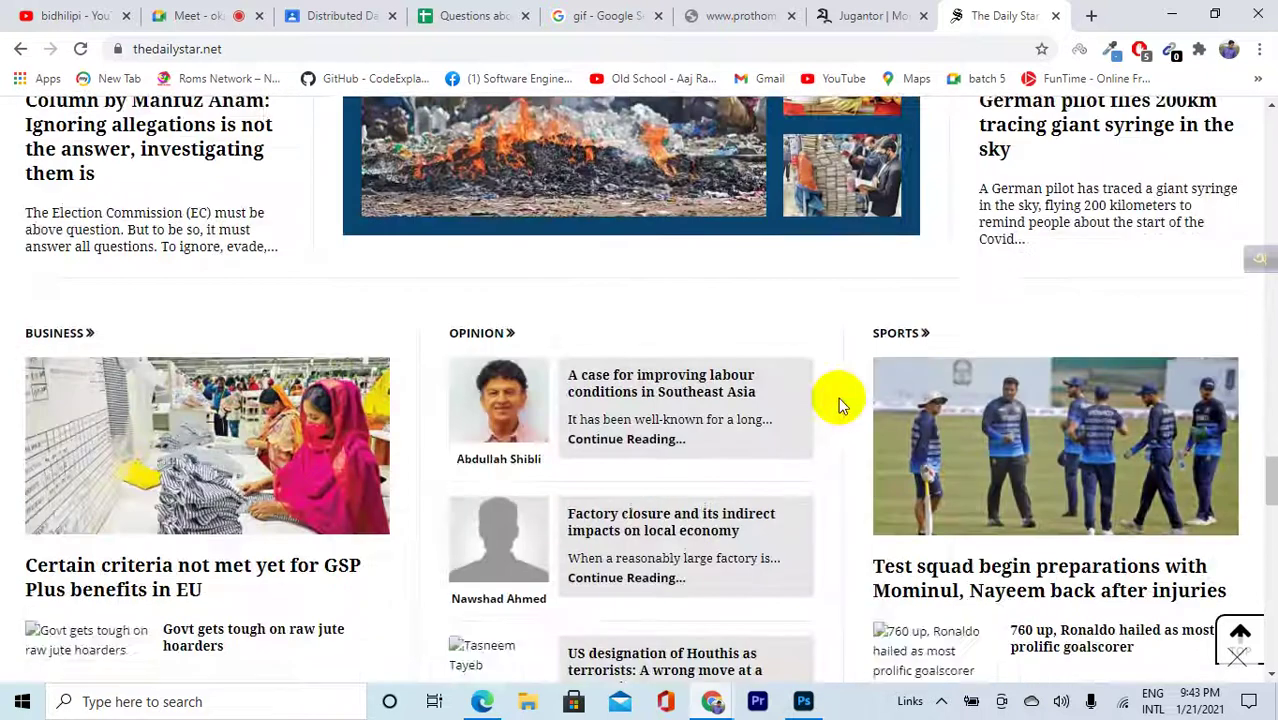
scroll(838, 397, down, 5)
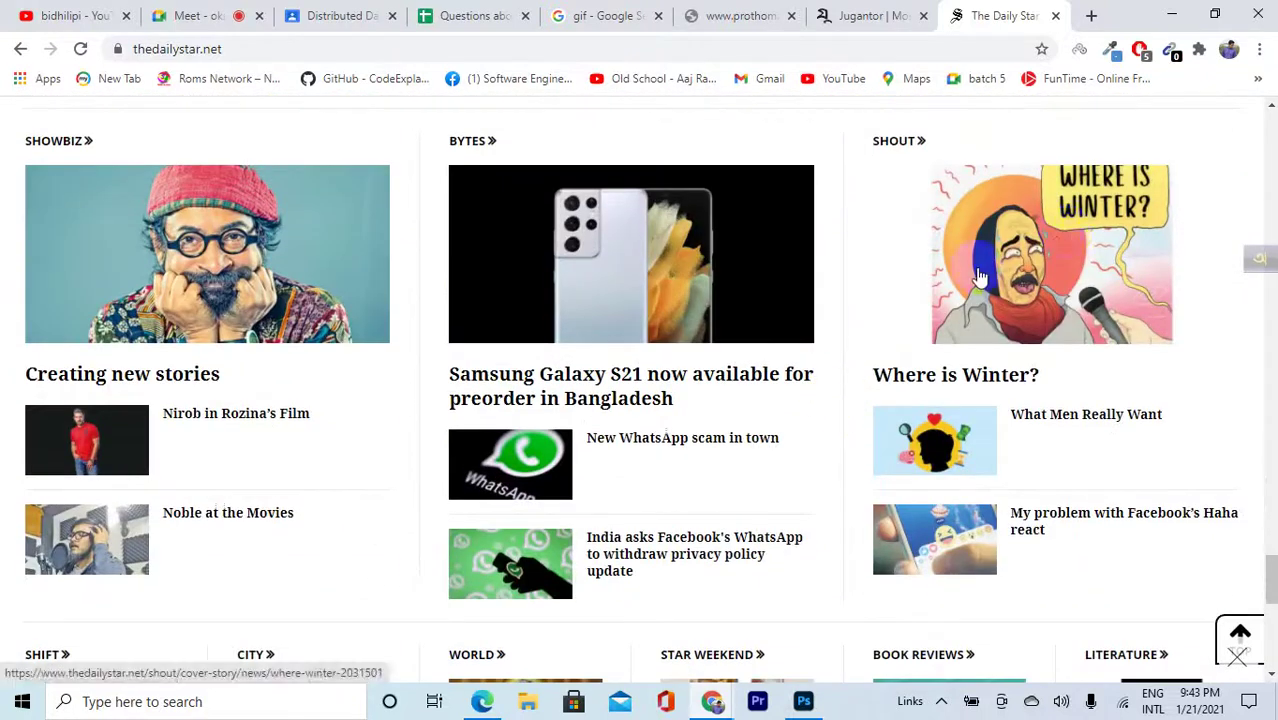
scroll(833, 360, down, 6)
scroll(835, 353, down, 1)
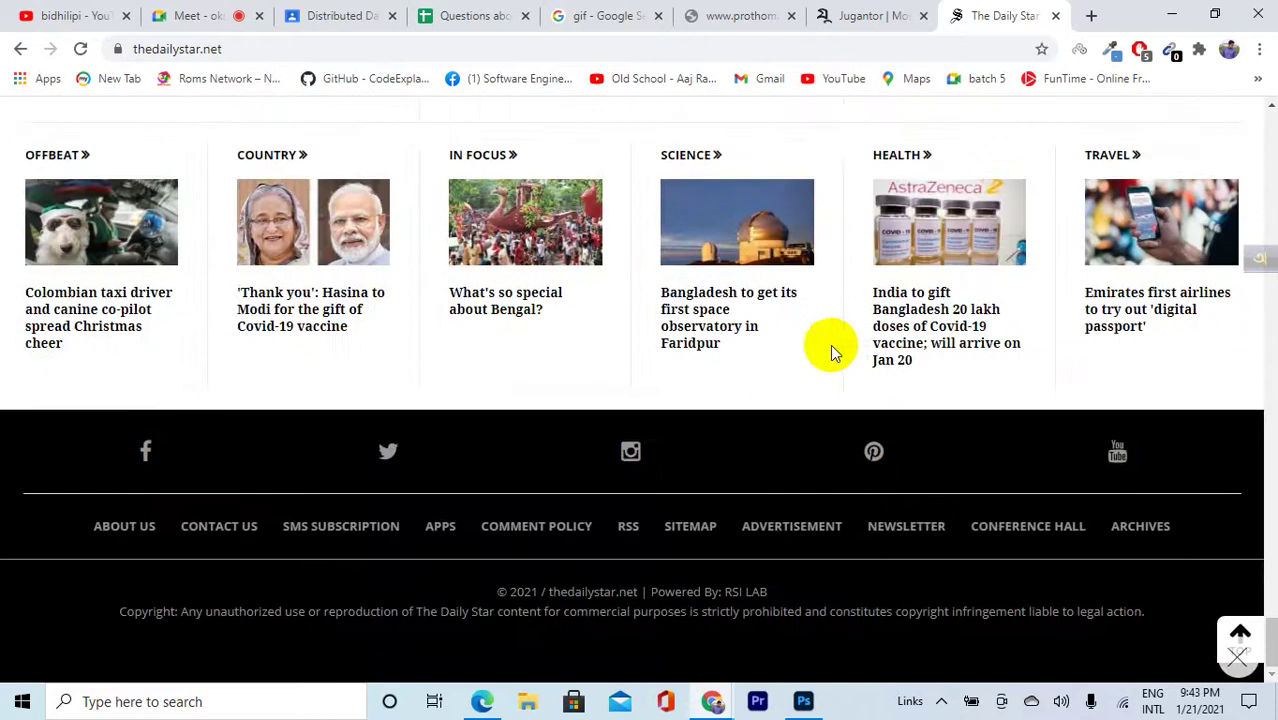
Try to load the Prothom Alo site with ".com" removed from its address
click(826, 12)
click(740, 15)
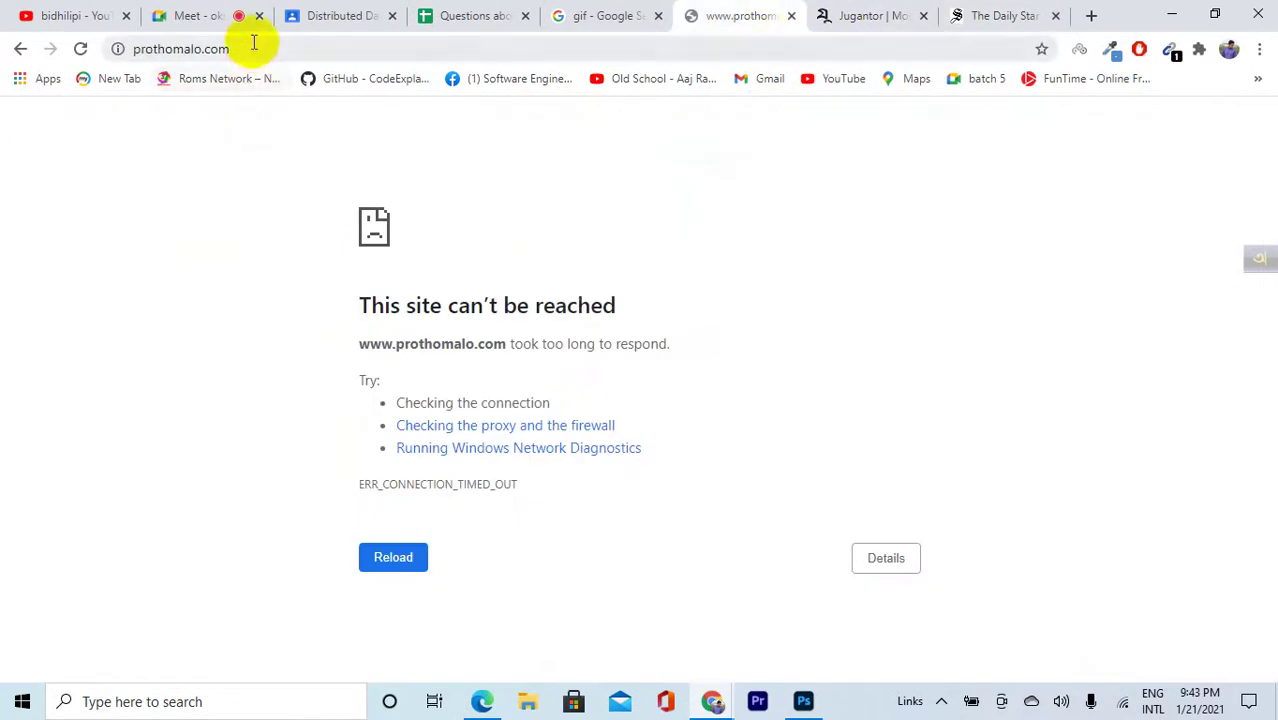
drag(254, 42, 188, 42)
key(BackSpace)
key(Return)
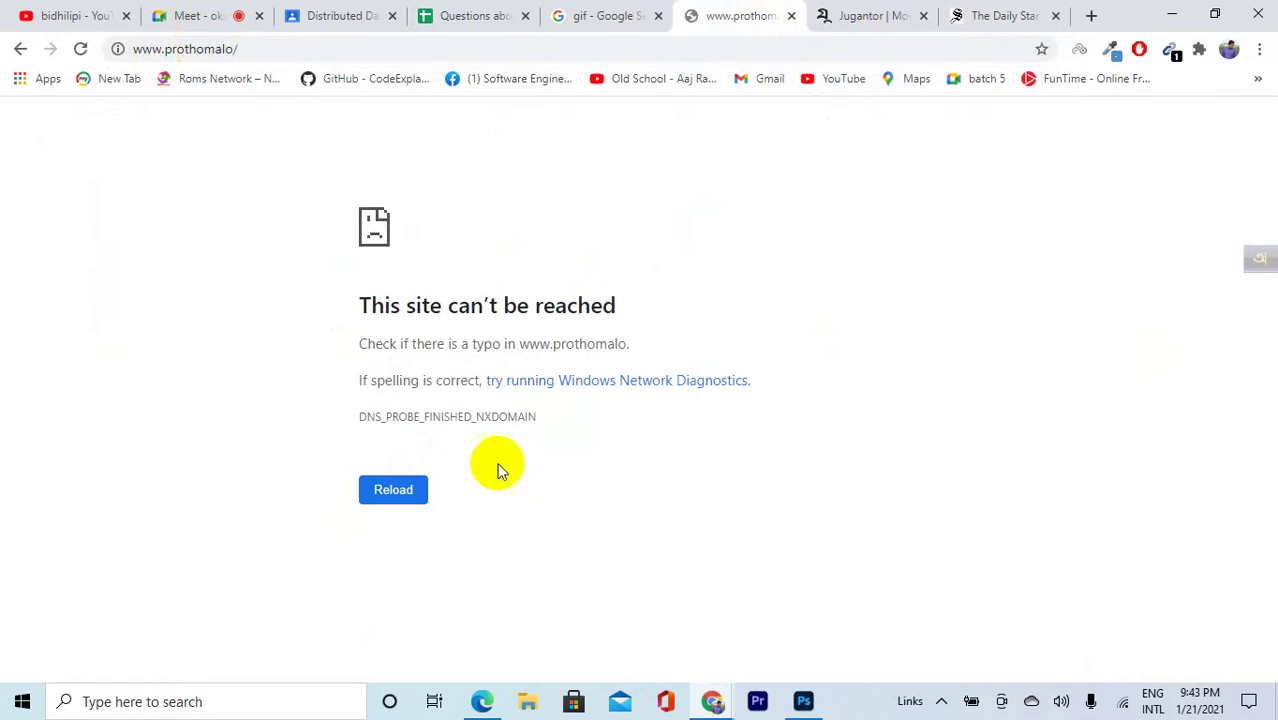
click(160, 47)
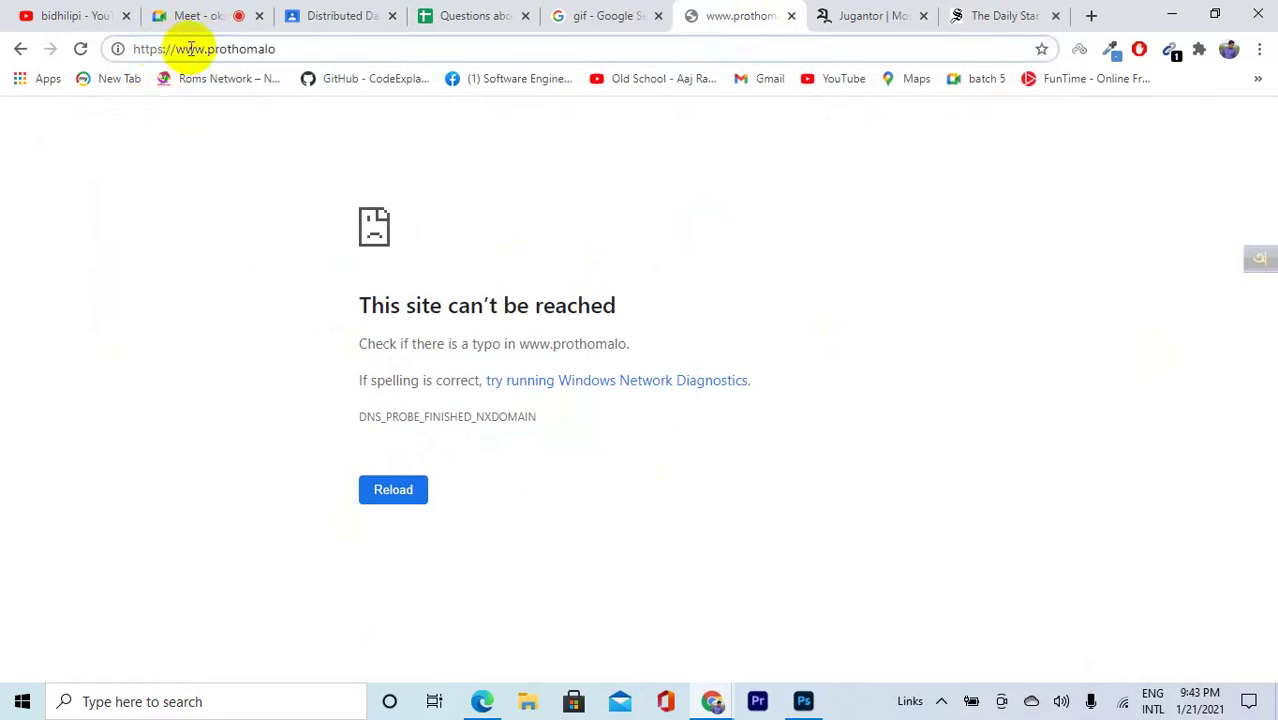
Return to the Google results for prothomalo and try opening the Prothom-Alo website from there
click(20, 50)
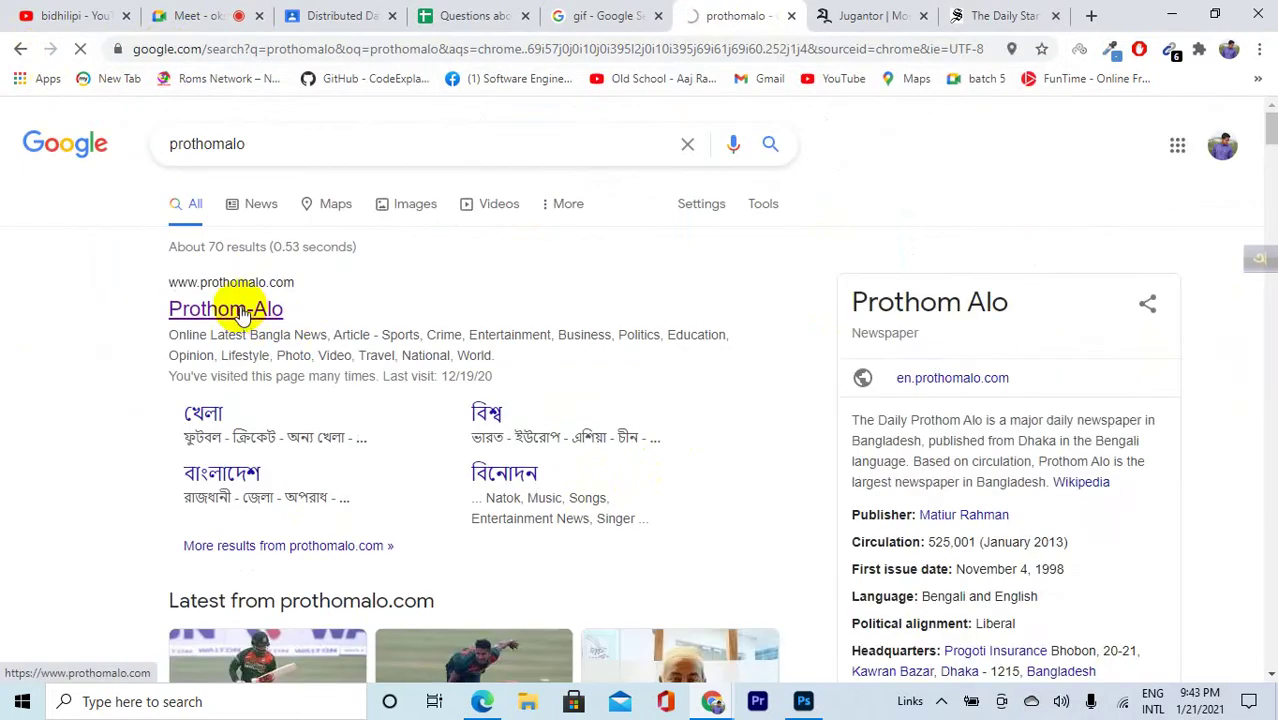
scroll(380, 340, down, 5)
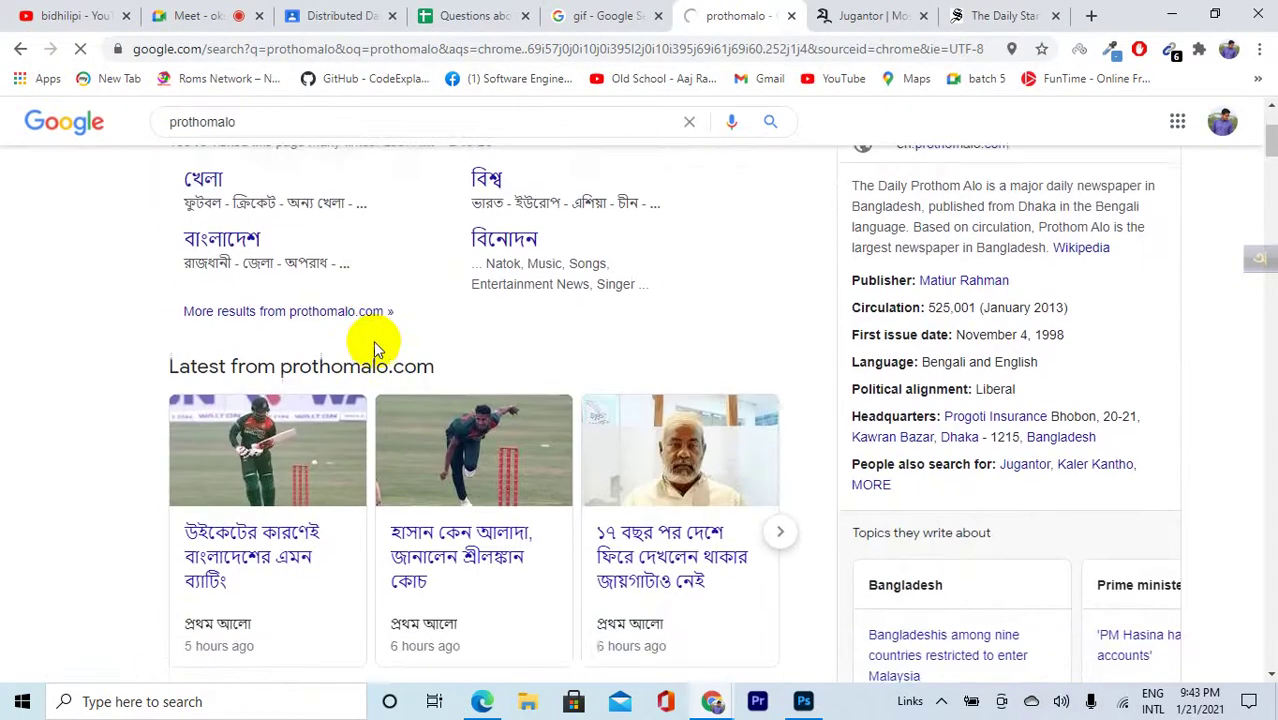
scroll(371, 337, up, 4)
Switch to the Jugantor page and examine the AIUB, Naati CCL Bangla and Turing ads around its lead story and sidebar
click(847, 16)
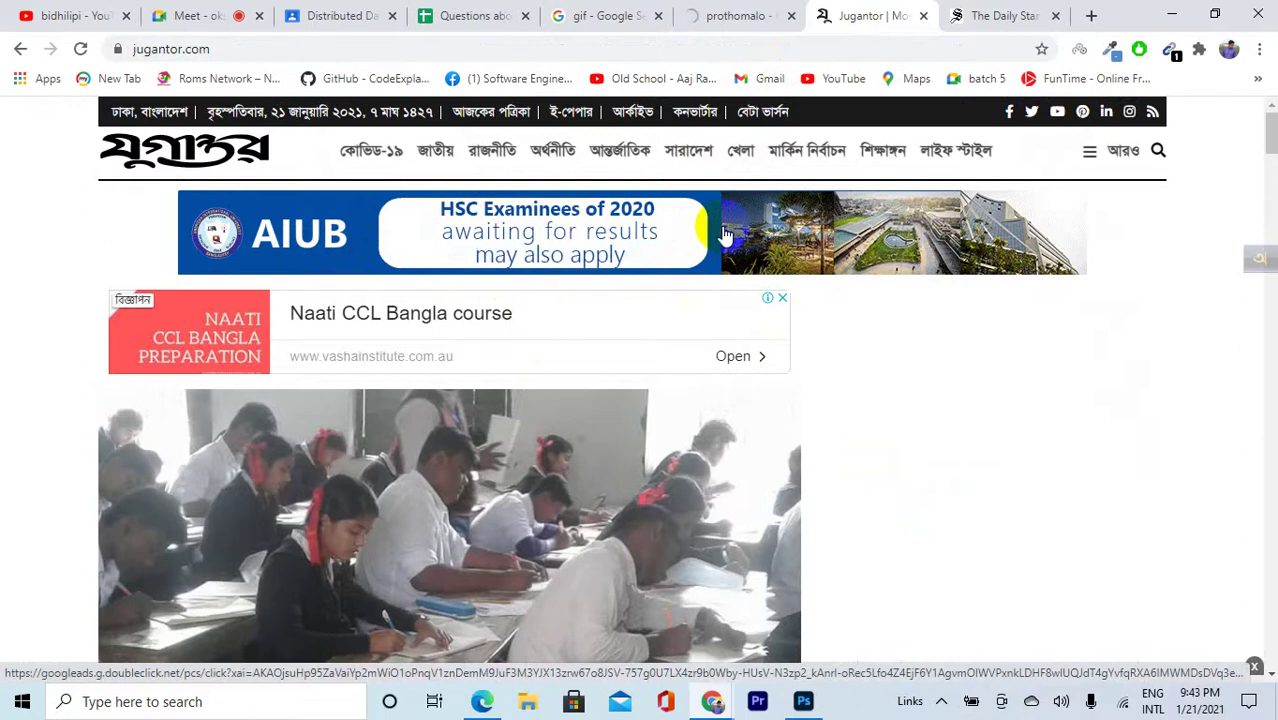
scroll(815, 278, down, 4)
scroll(857, 280, up, 1)
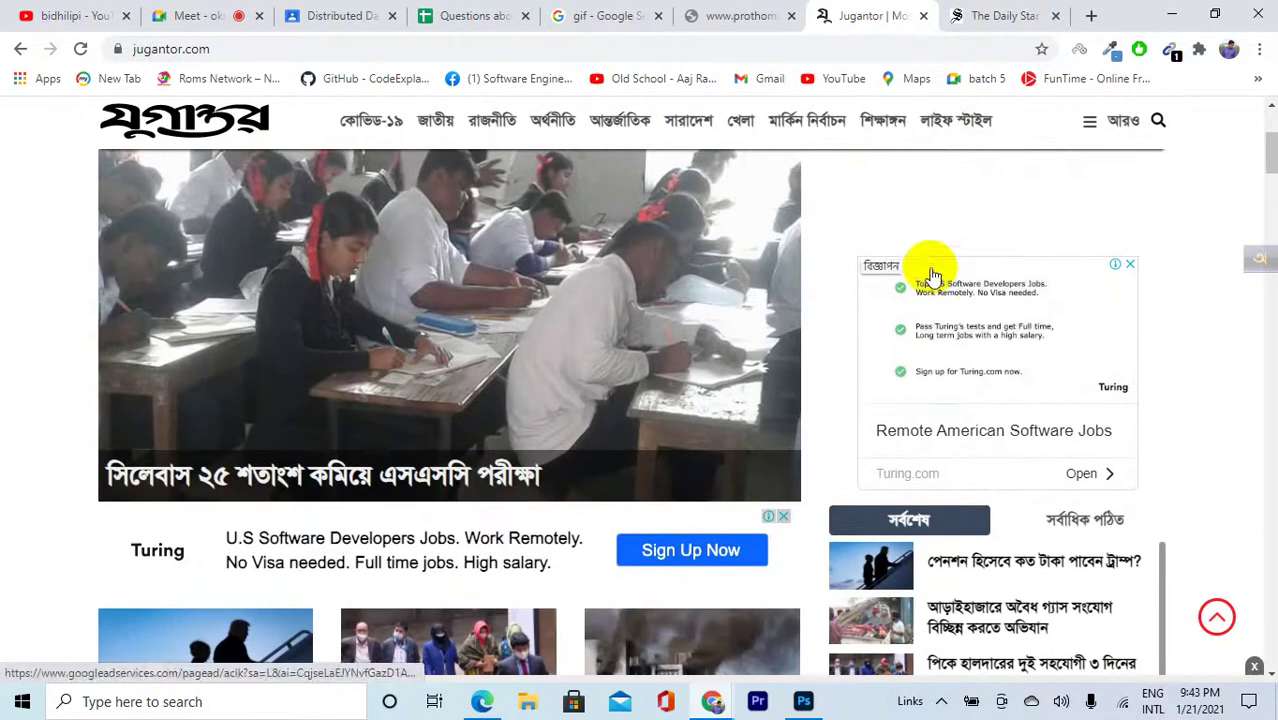
scroll(965, 335, up, 1)
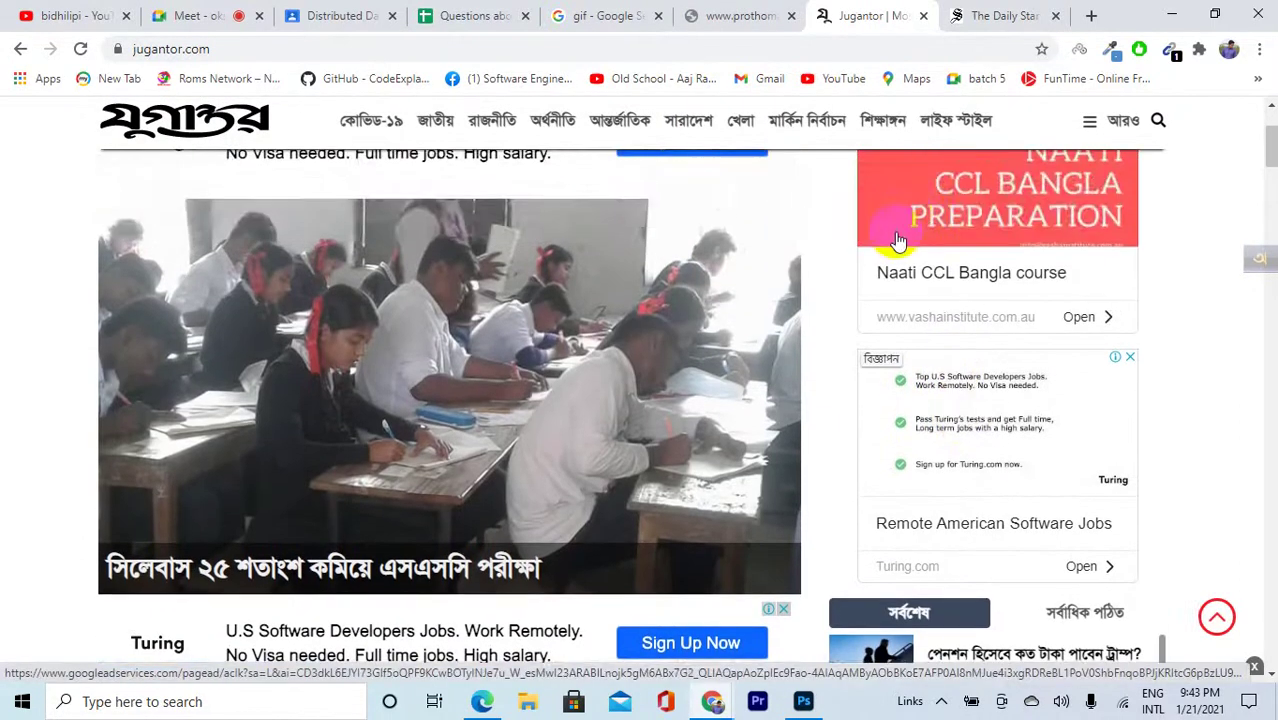
scroll(949, 322, down, 6)
scroll(810, 285, down, 5)
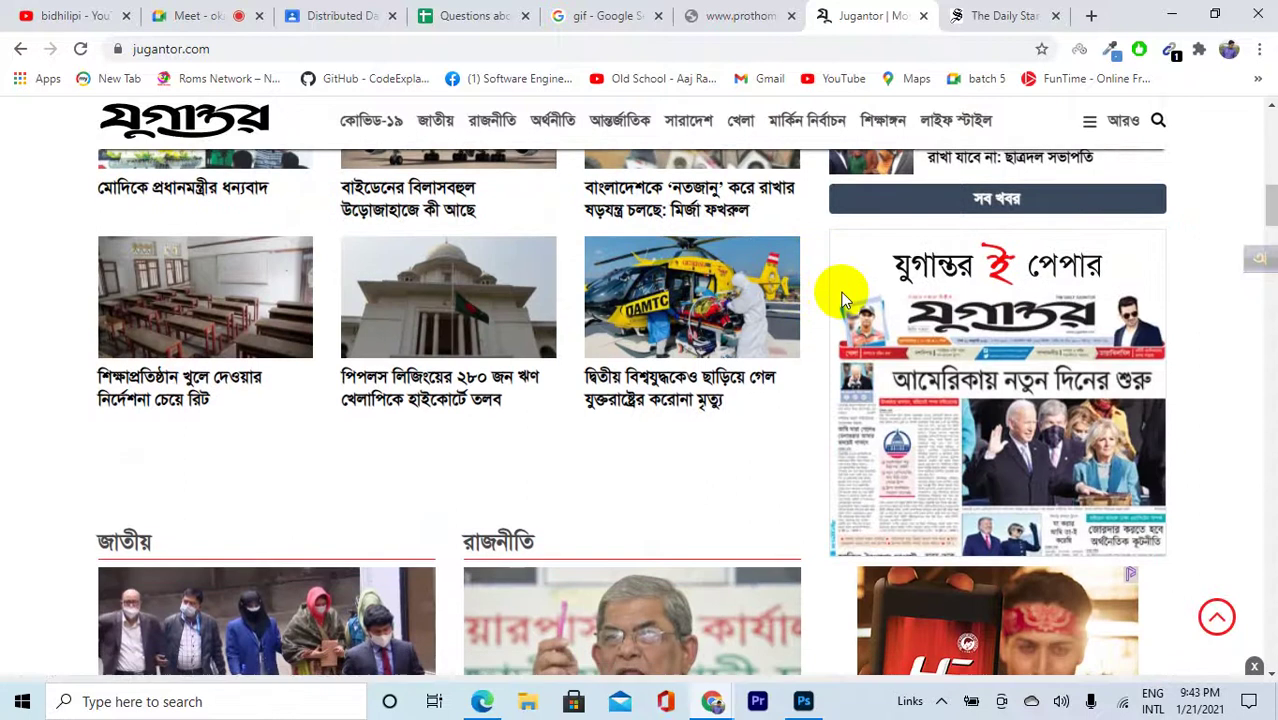
scroll(842, 296, down, 3)
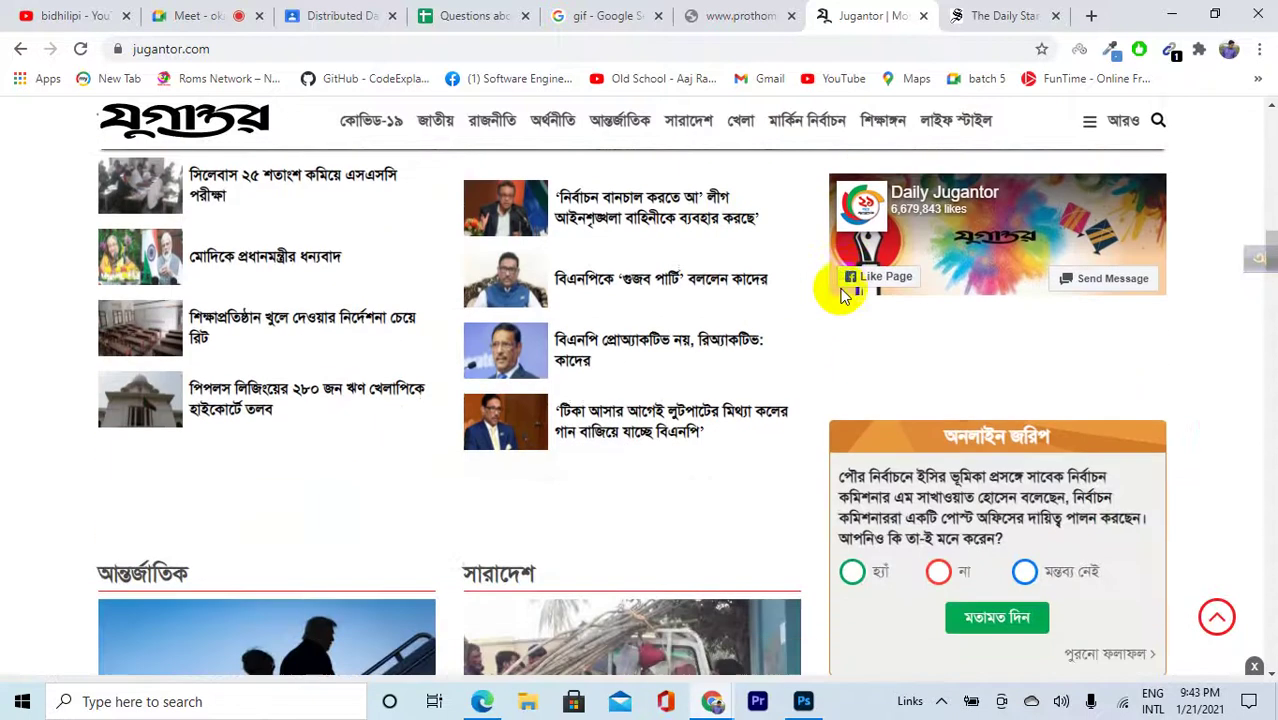
scroll(843, 293, down, 11)
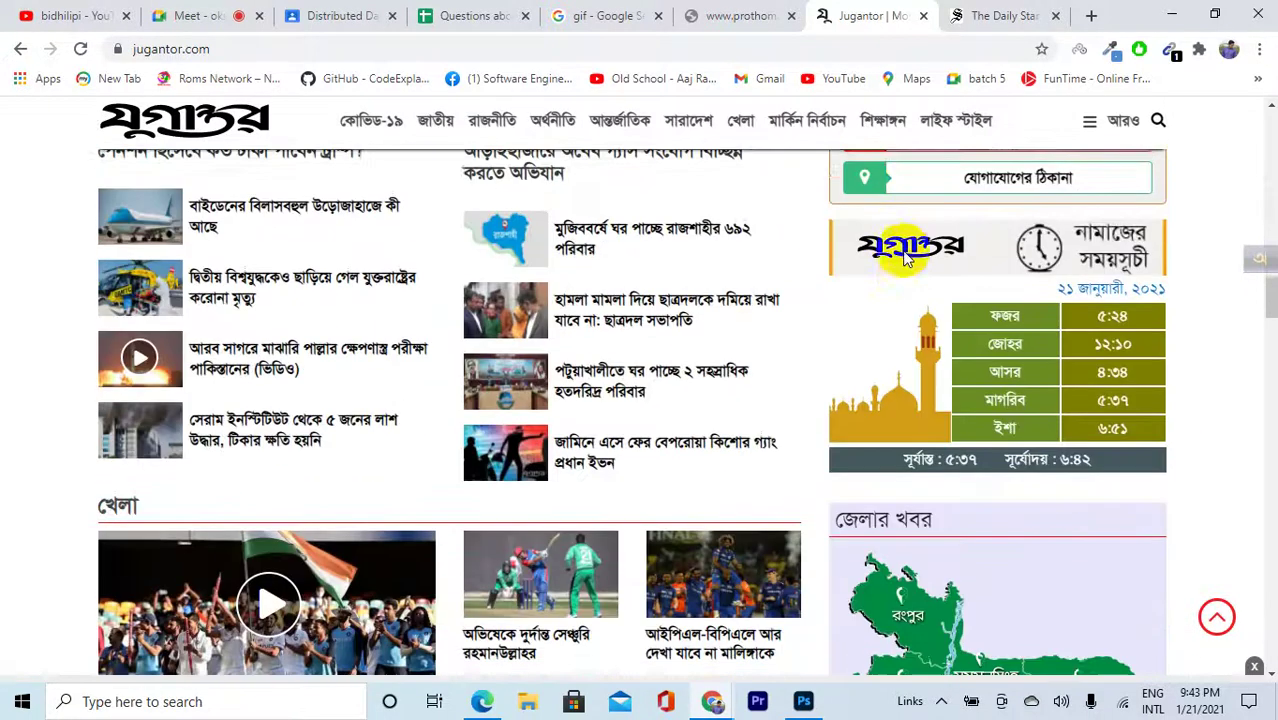
Examine the EXIM Bank, Jamuna Denim and DADA Group banner ads on Jugantor, and look through the page down to its footer
scroll(905, 250, down, 7)
scroll(903, 262, up, 1)
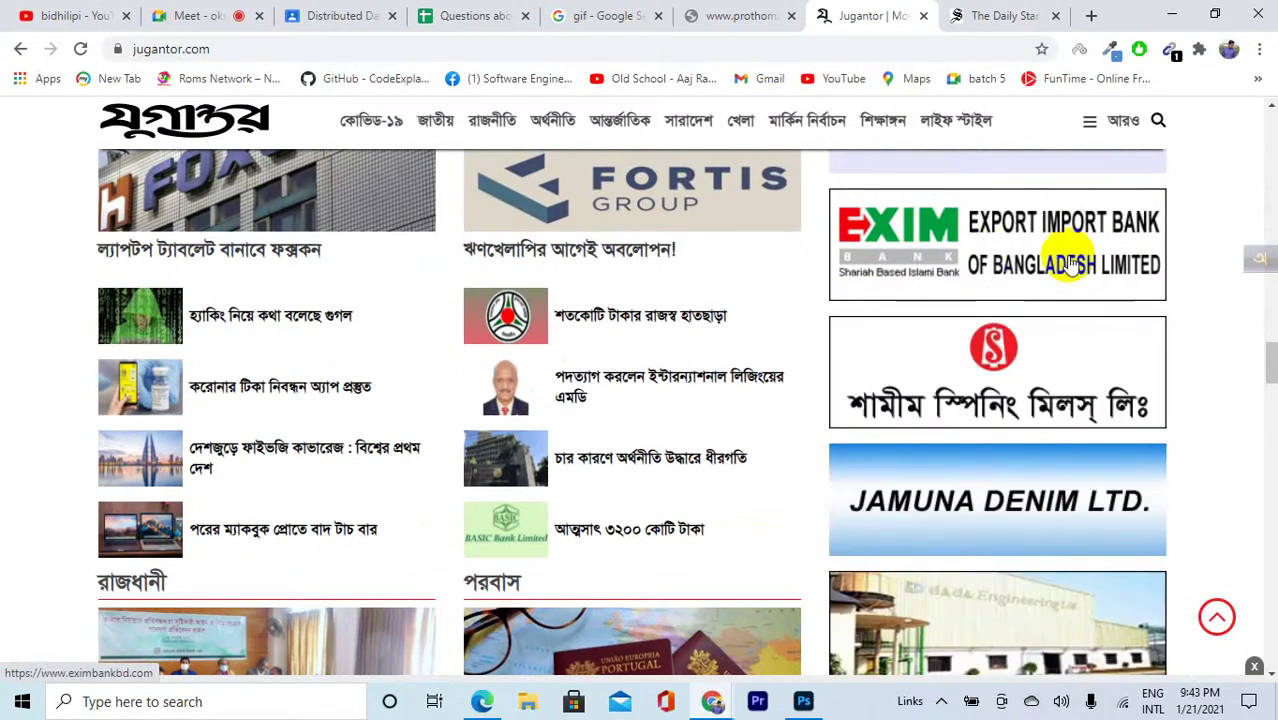
scroll(1122, 366, down, 3)
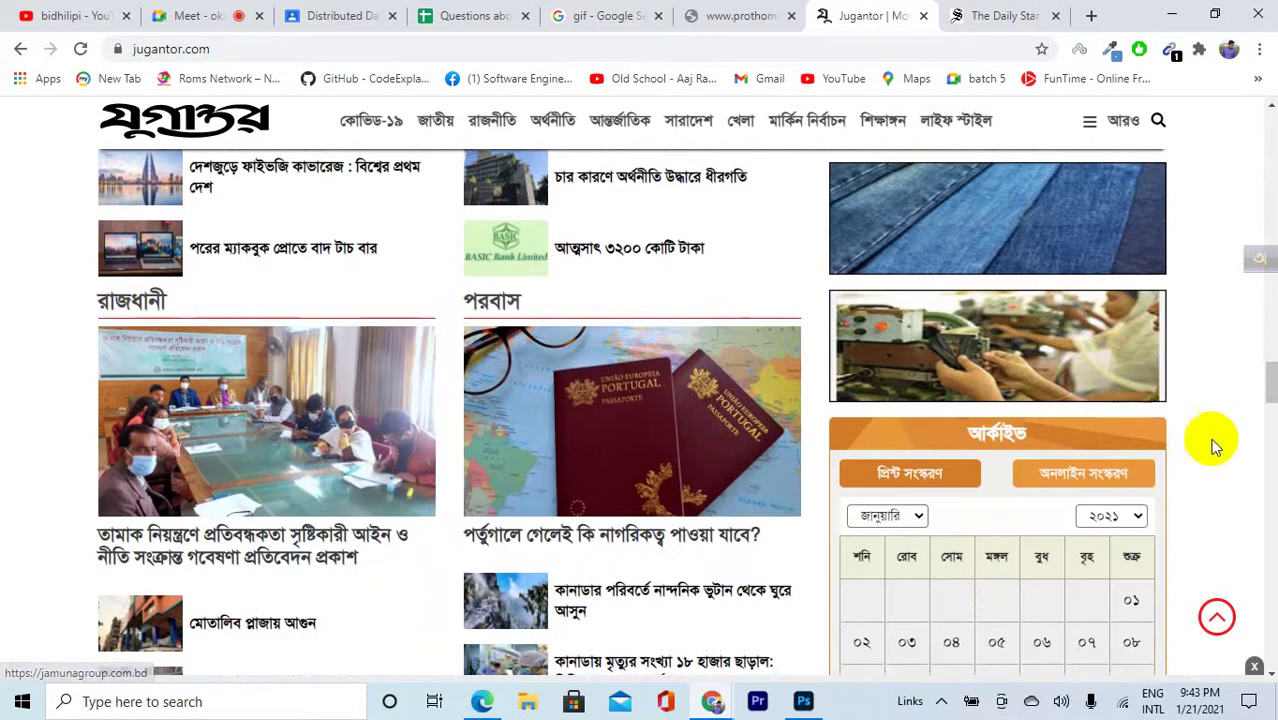
scroll(1185, 430, up, 2)
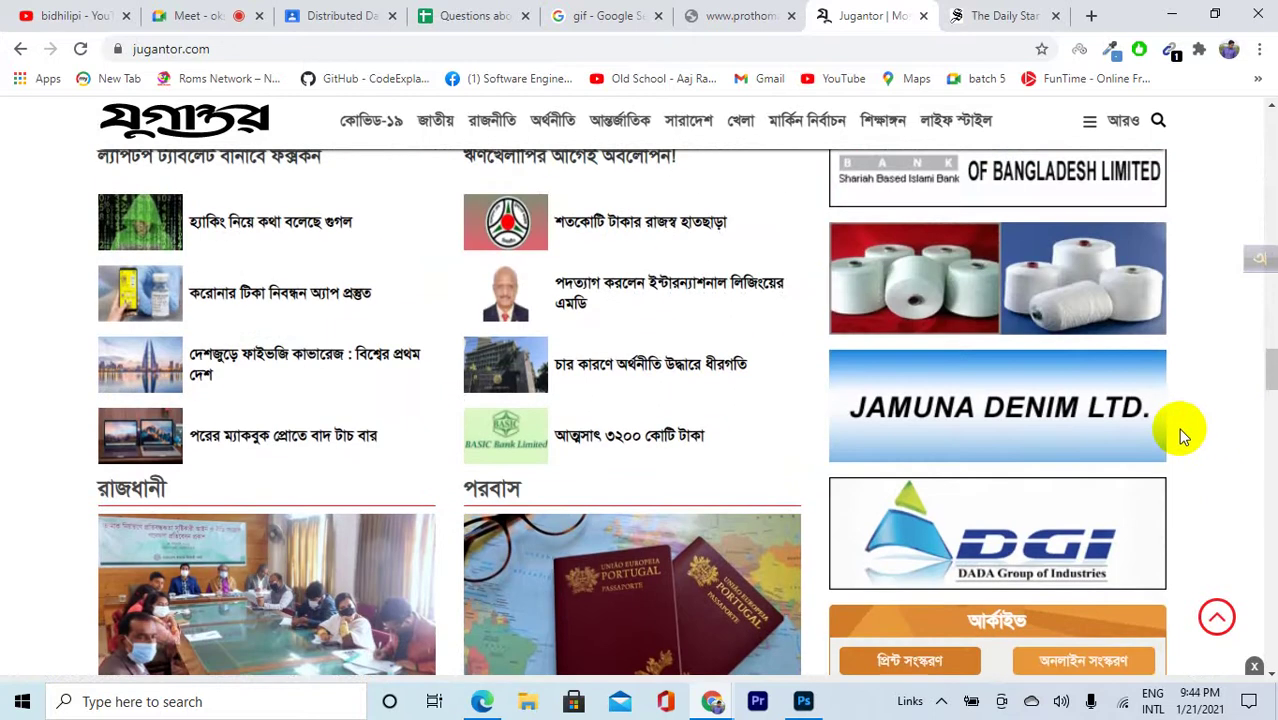
scroll(1178, 428, up, 1)
scroll(1097, 366, up, 2)
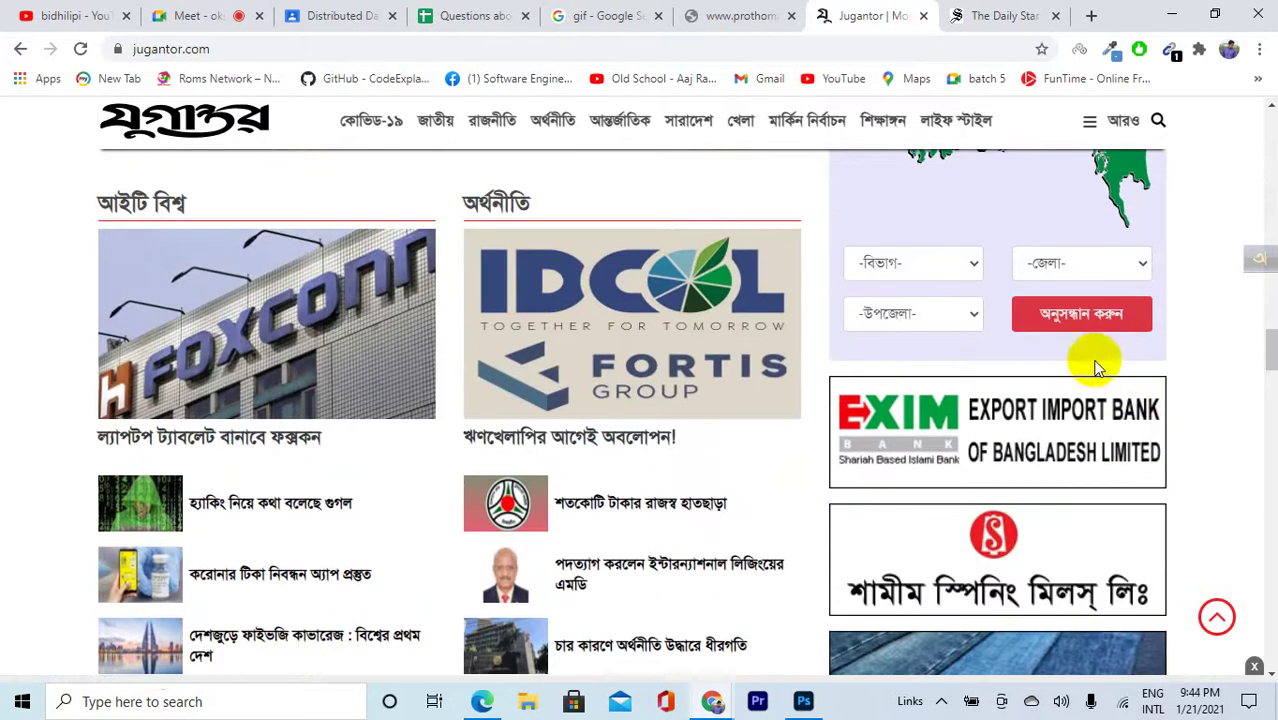
scroll(1006, 420, down, 15)
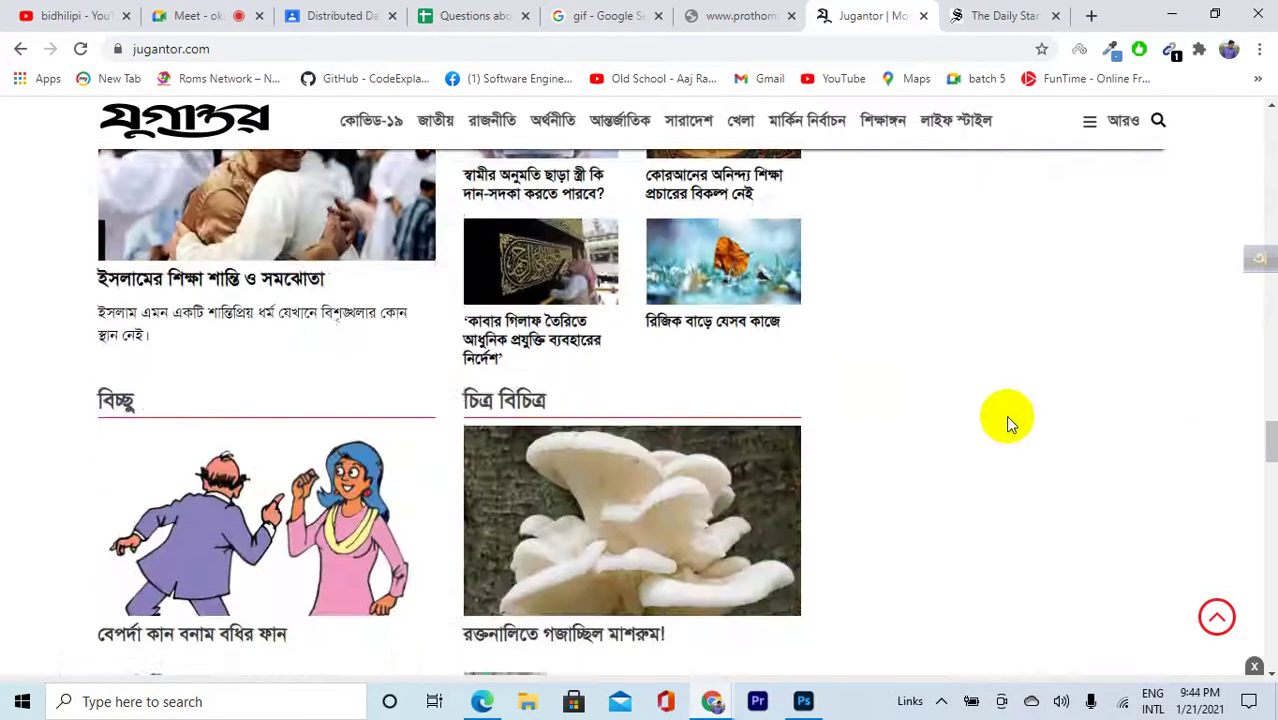
scroll(1005, 415, down, 20)
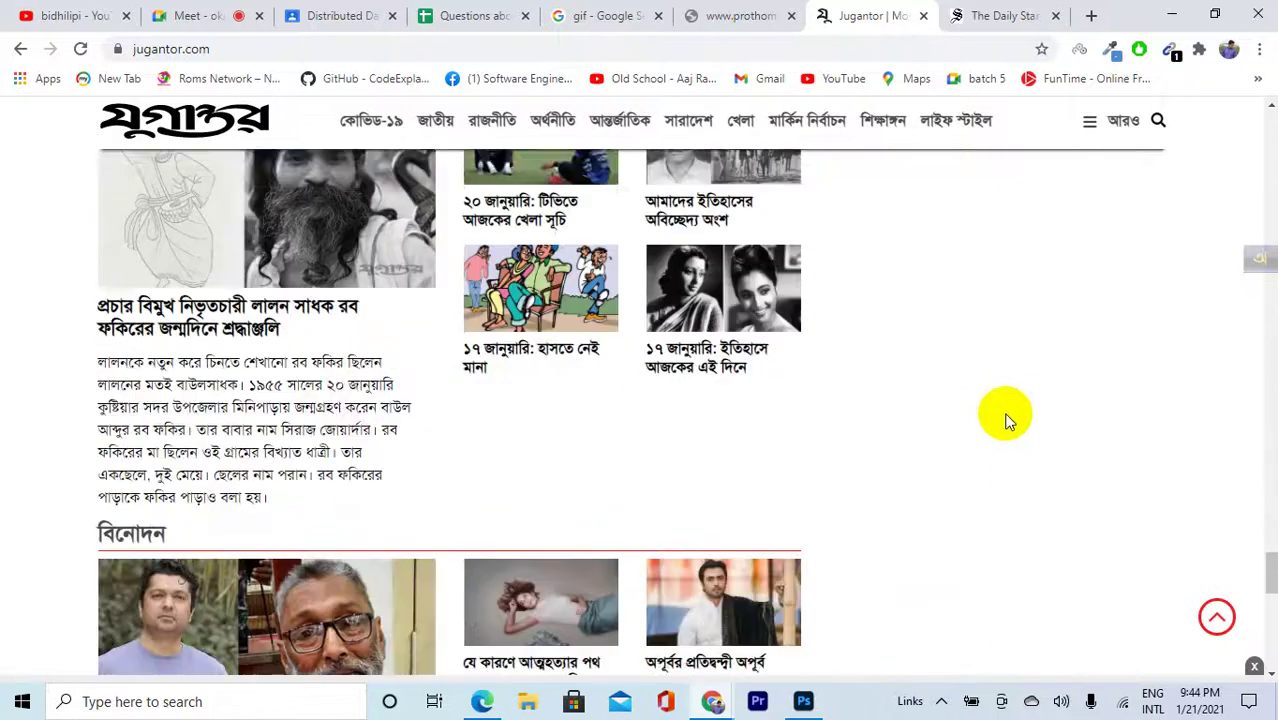
scroll(1006, 420, down, 15)
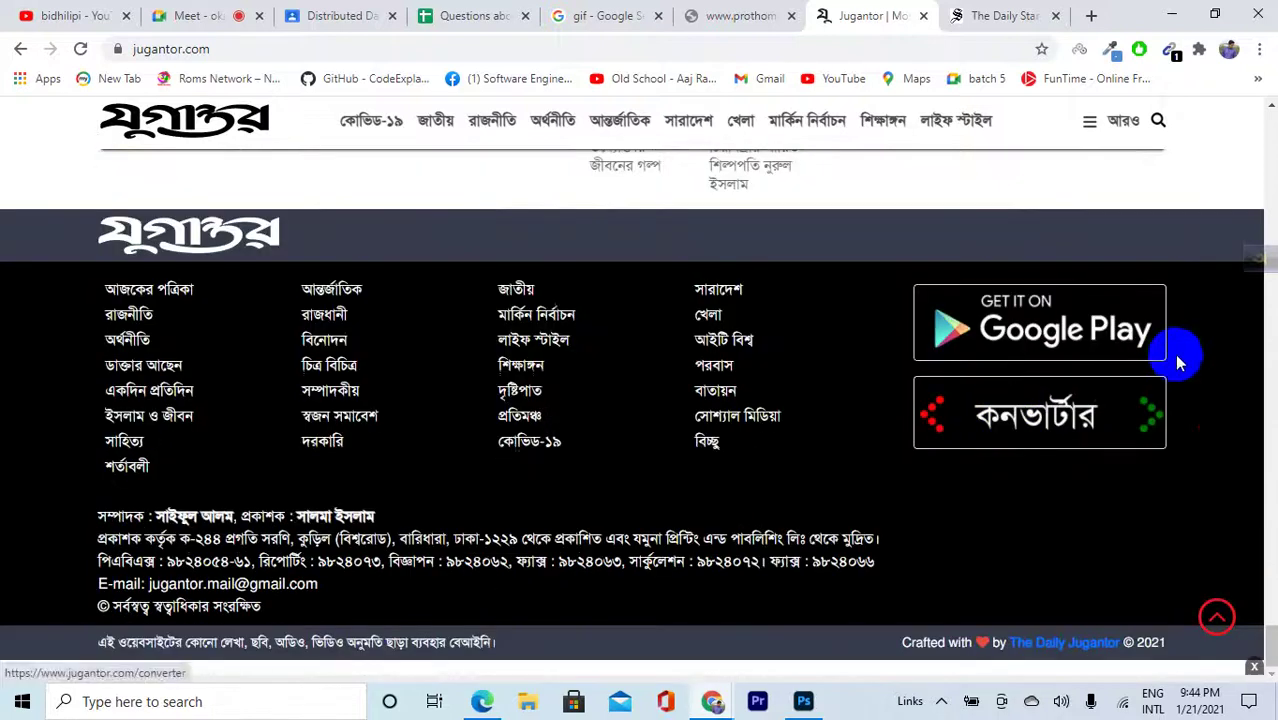
Look back up the Jugantor page to the EXIM Bank, Shamim Spinning Mills and Jamuna Denim banner ads in its sidebar
scroll(1178, 345, up, 20)
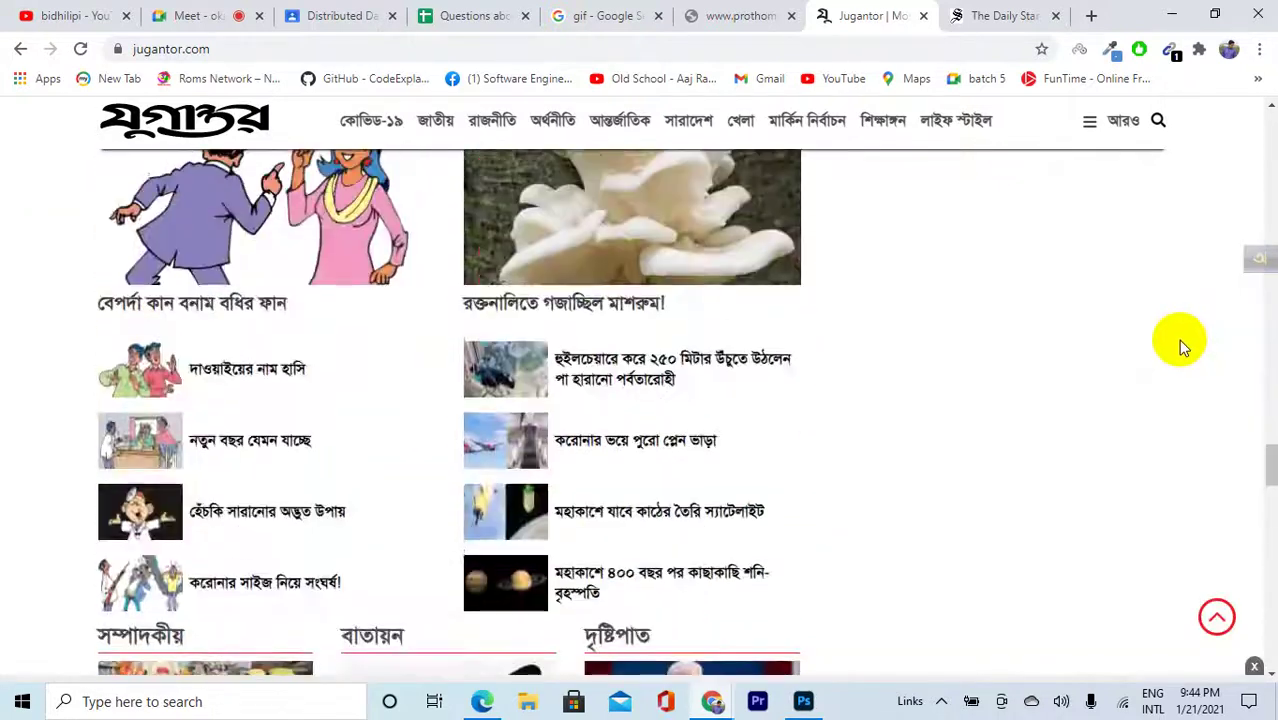
scroll(1178, 339, up, 10)
scroll(1175, 339, down, 4)
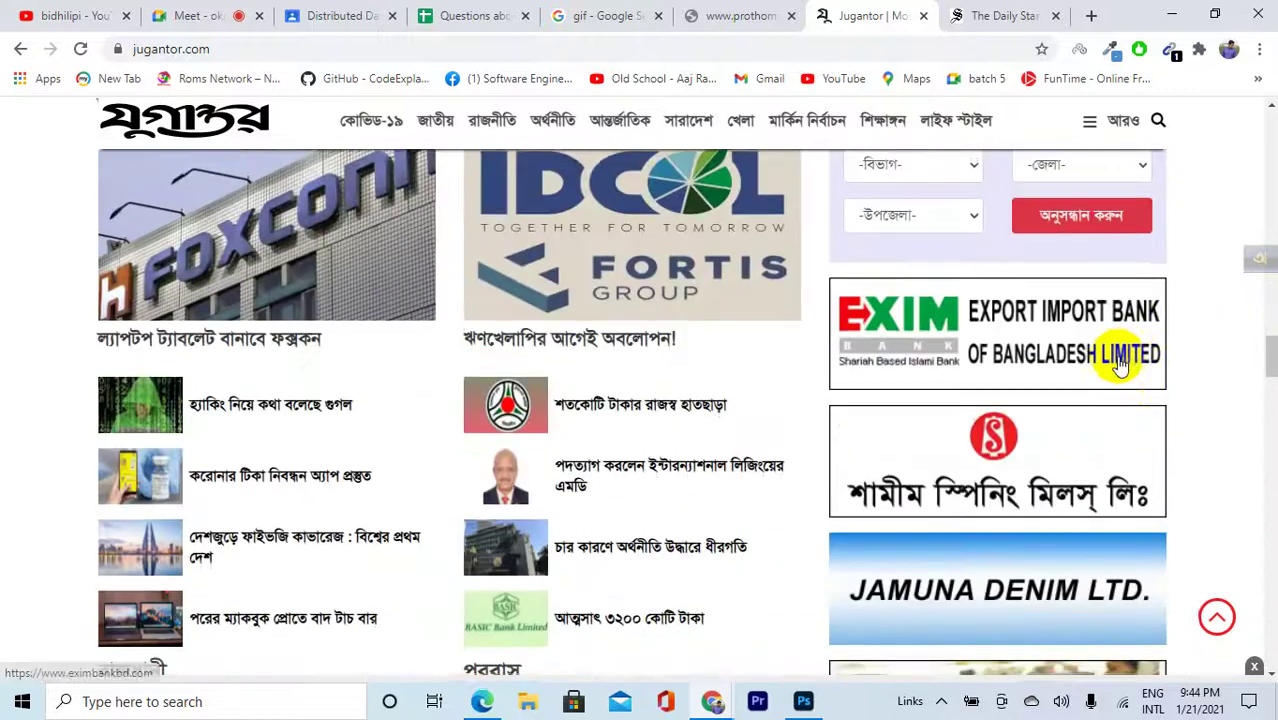
scroll(1120, 366, down, 2)
Look up The Daily Star page to the Independent University, Bangladesh ads near its top, and check the Prothom Alo page
click(1028, 12)
scroll(904, 412, up, 10)
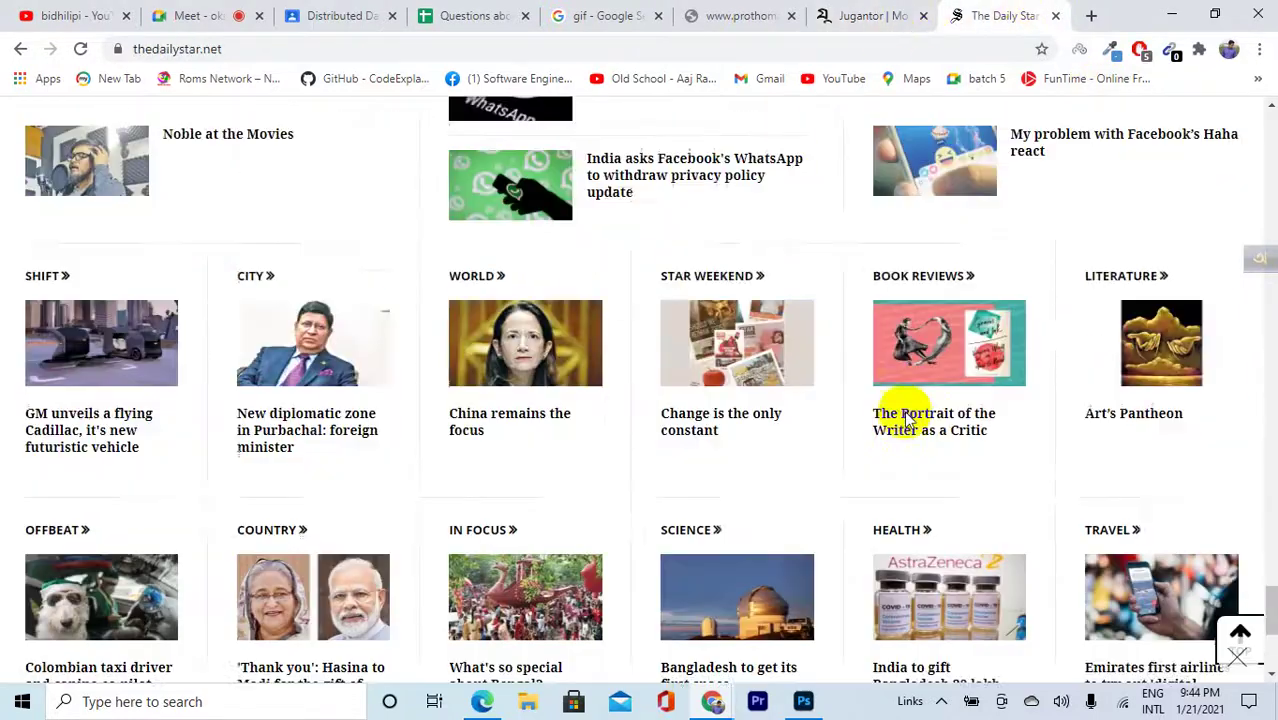
scroll(904, 412, down, 4)
scroll(905, 414, up, 15)
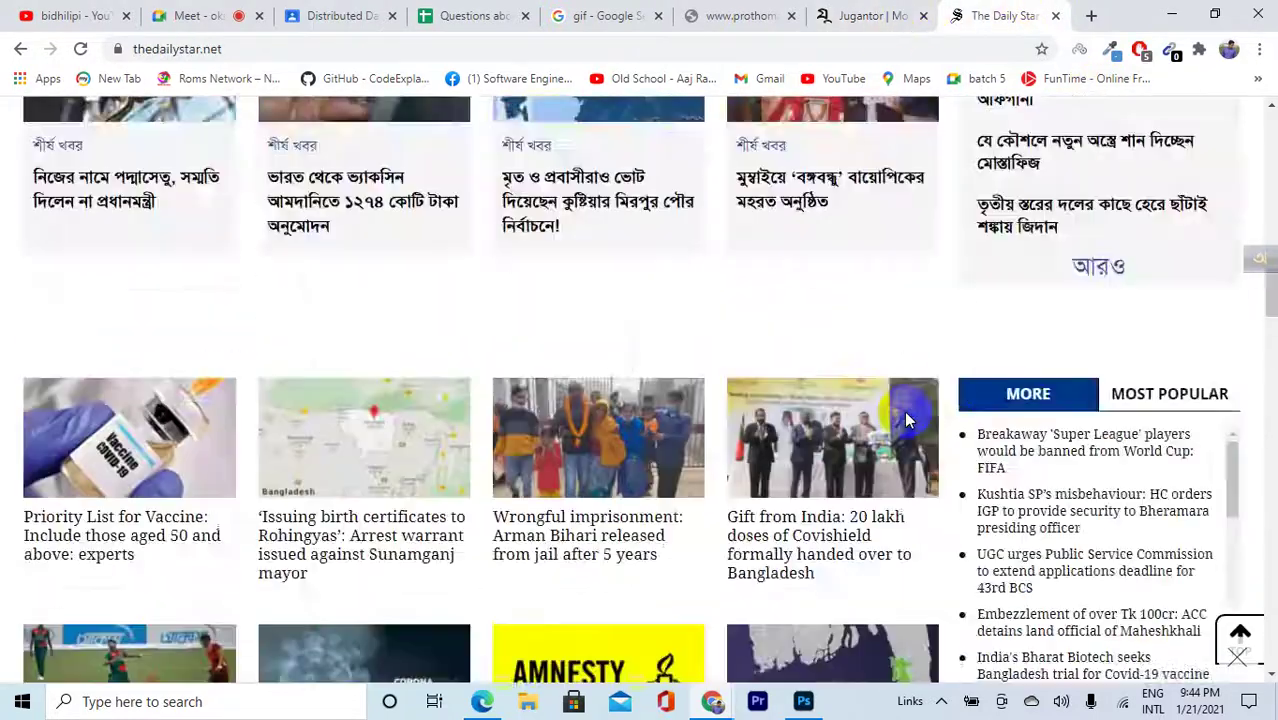
scroll(905, 414, up, 1)
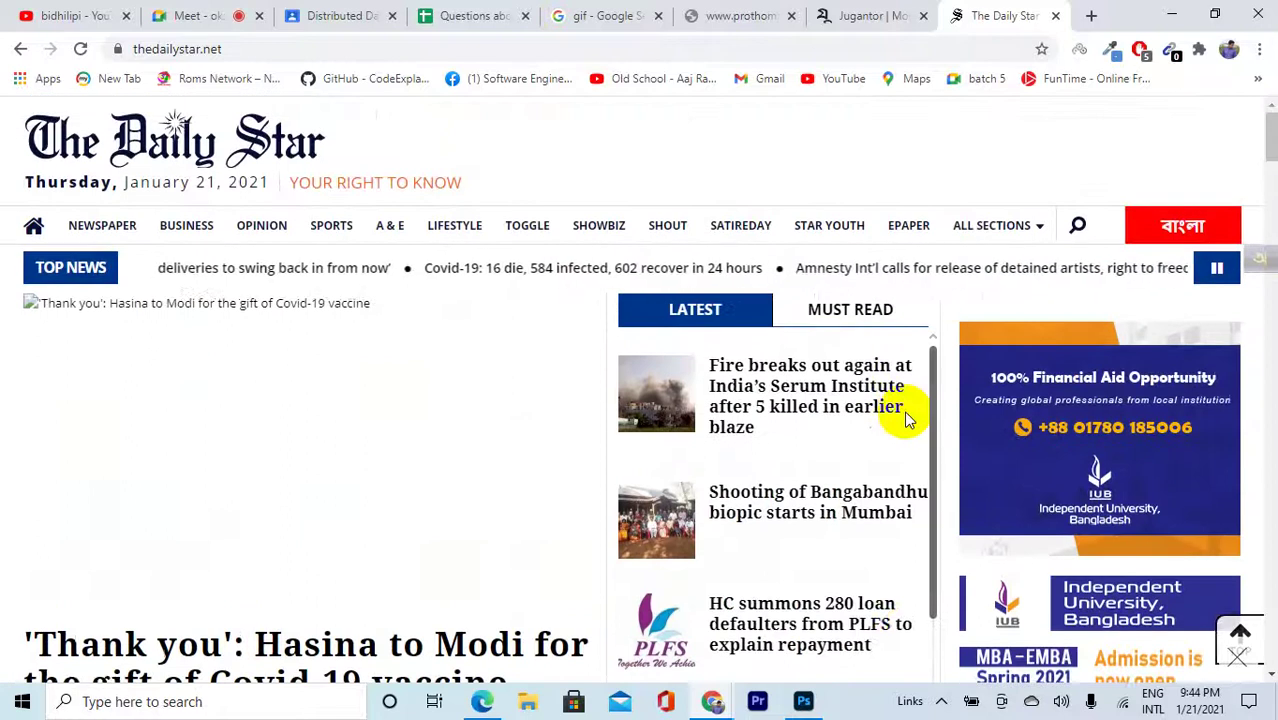
click(765, 13)
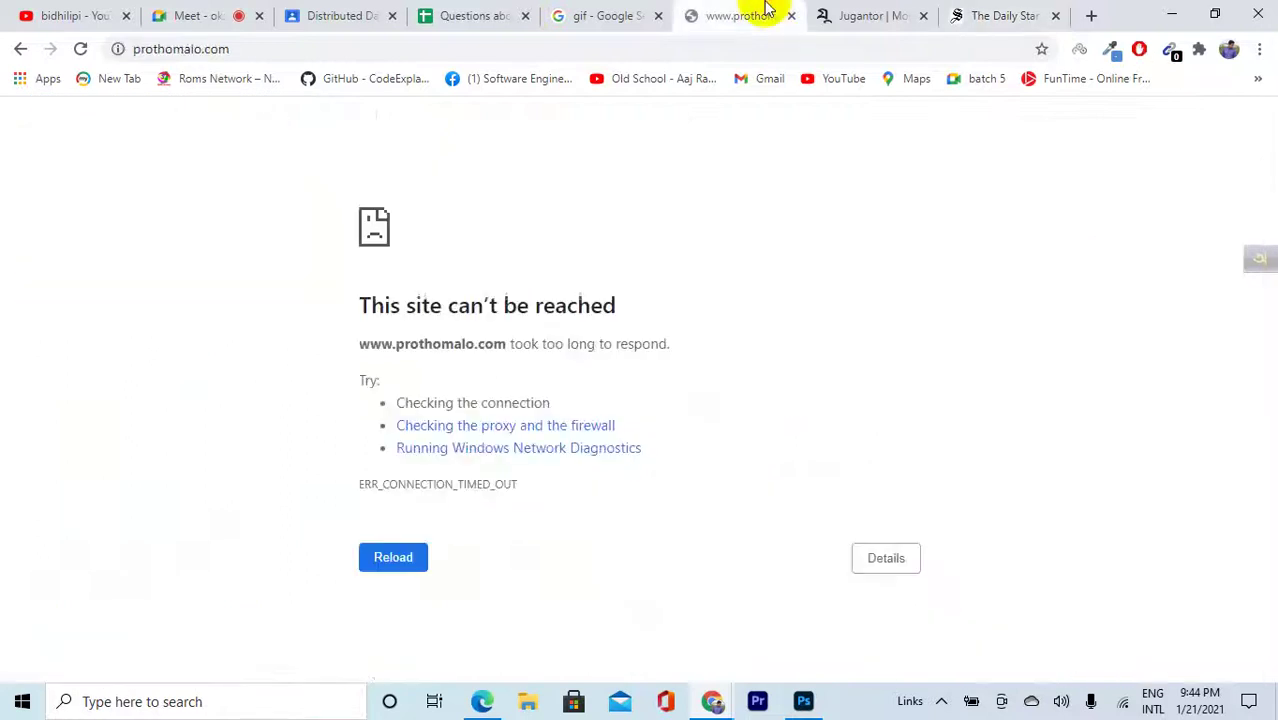
Save the animated Jamuna Denim banner from Jugantor to the Desktop as jamuna.gif, and view the downloaded file
click(842, 13)
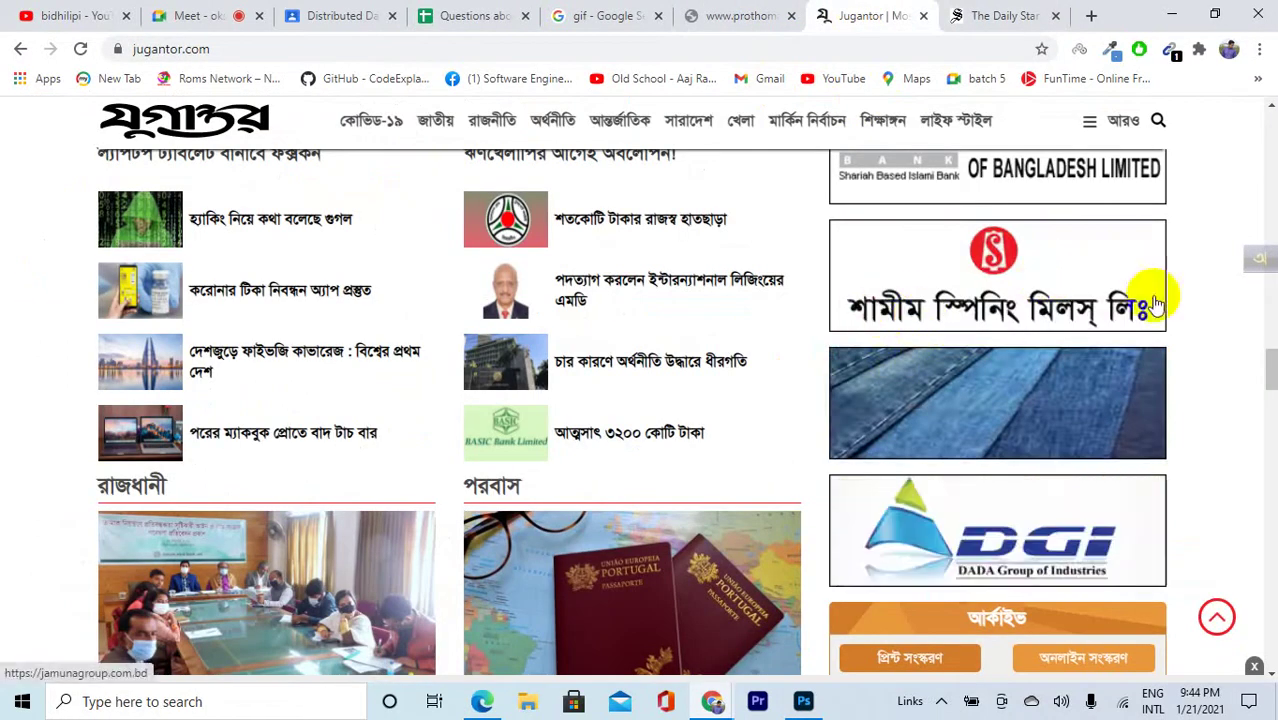
right_click(1071, 395)
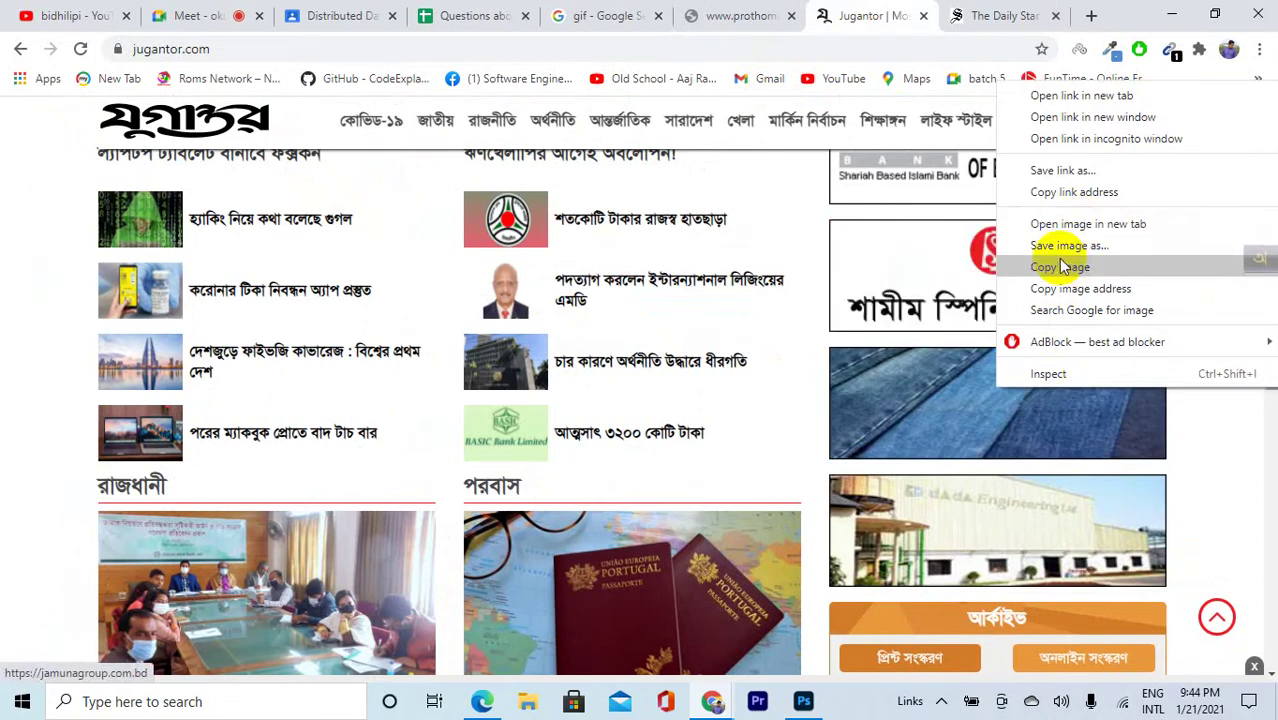
click(1055, 245)
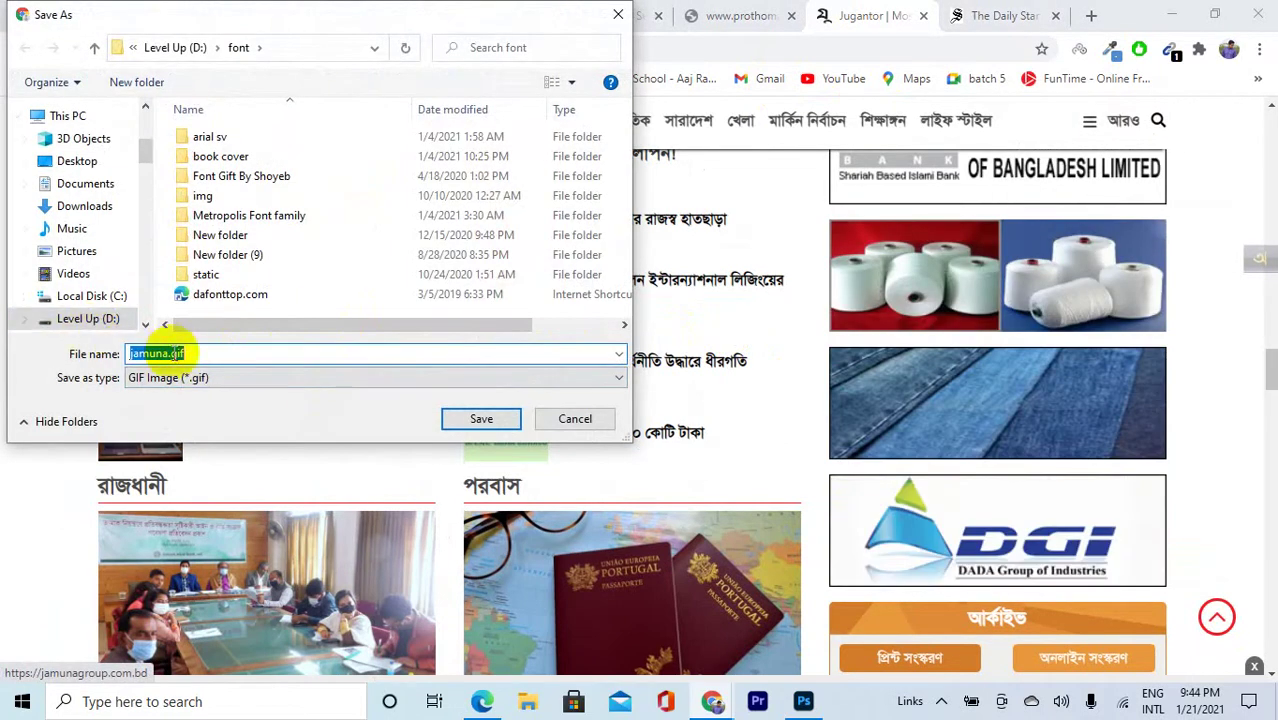
click(214, 353)
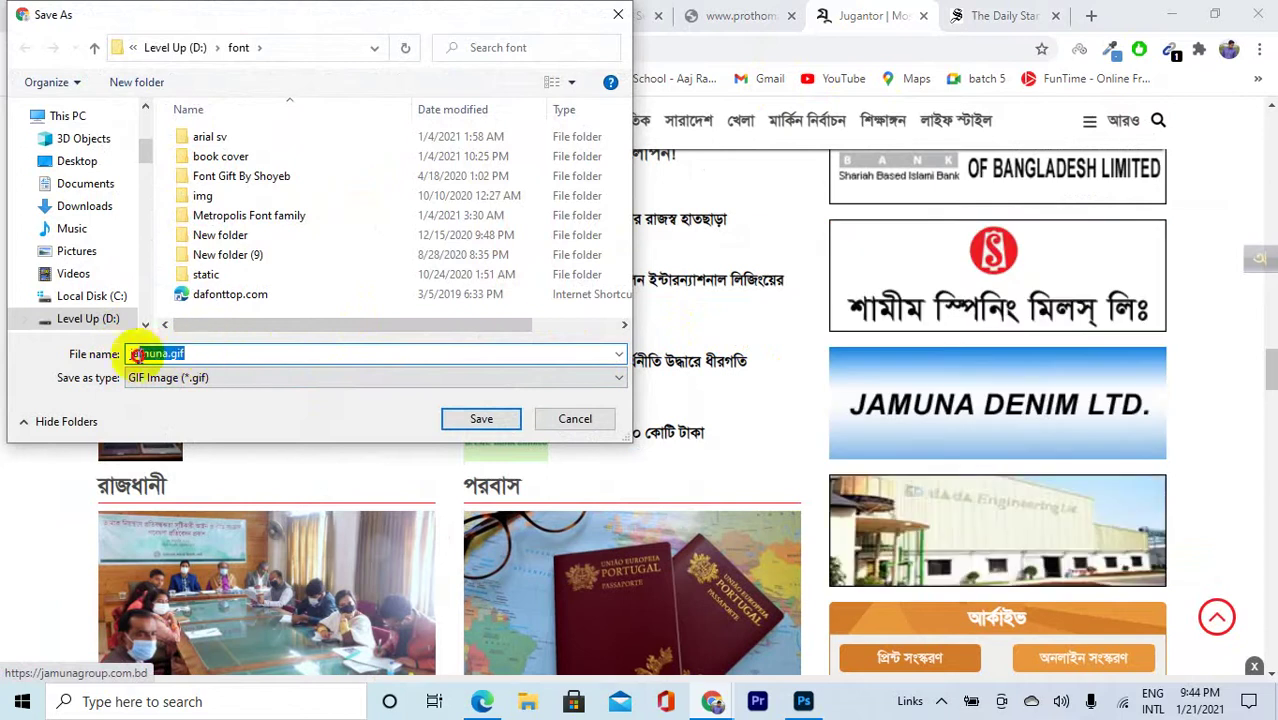
scroll(45, 160, up, 4)
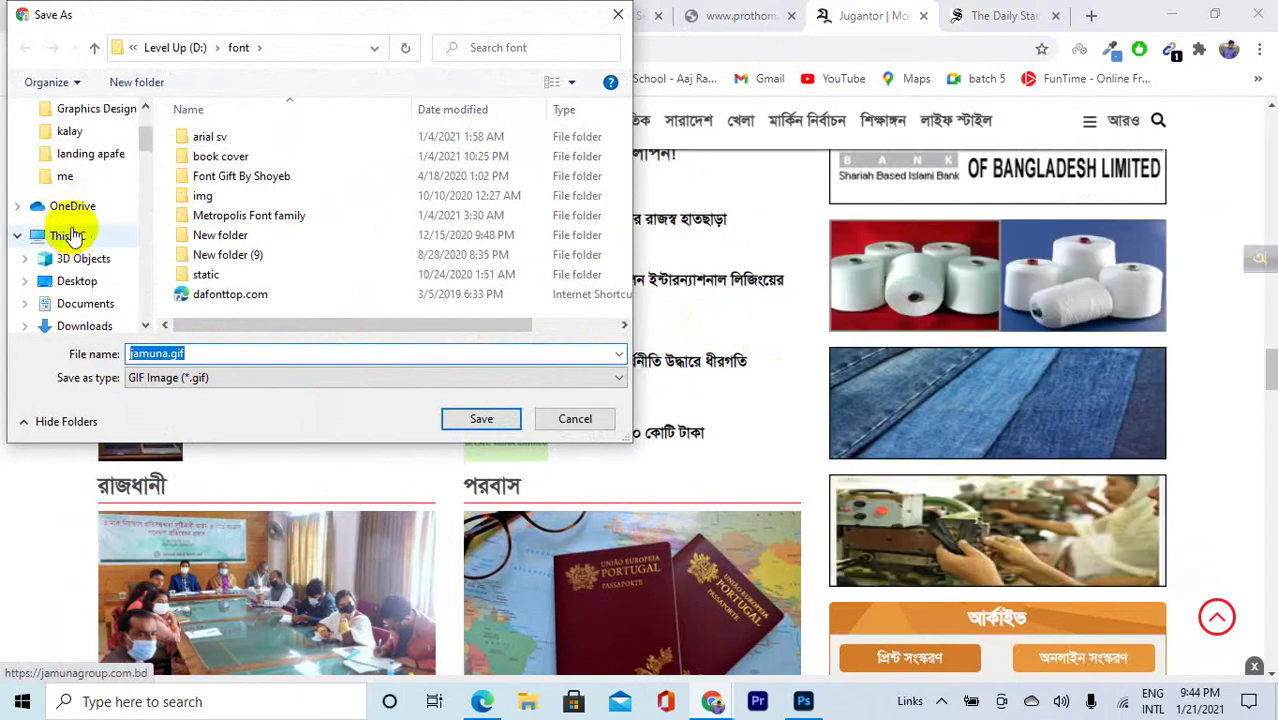
scroll(72, 220, up, 1)
click(72, 146)
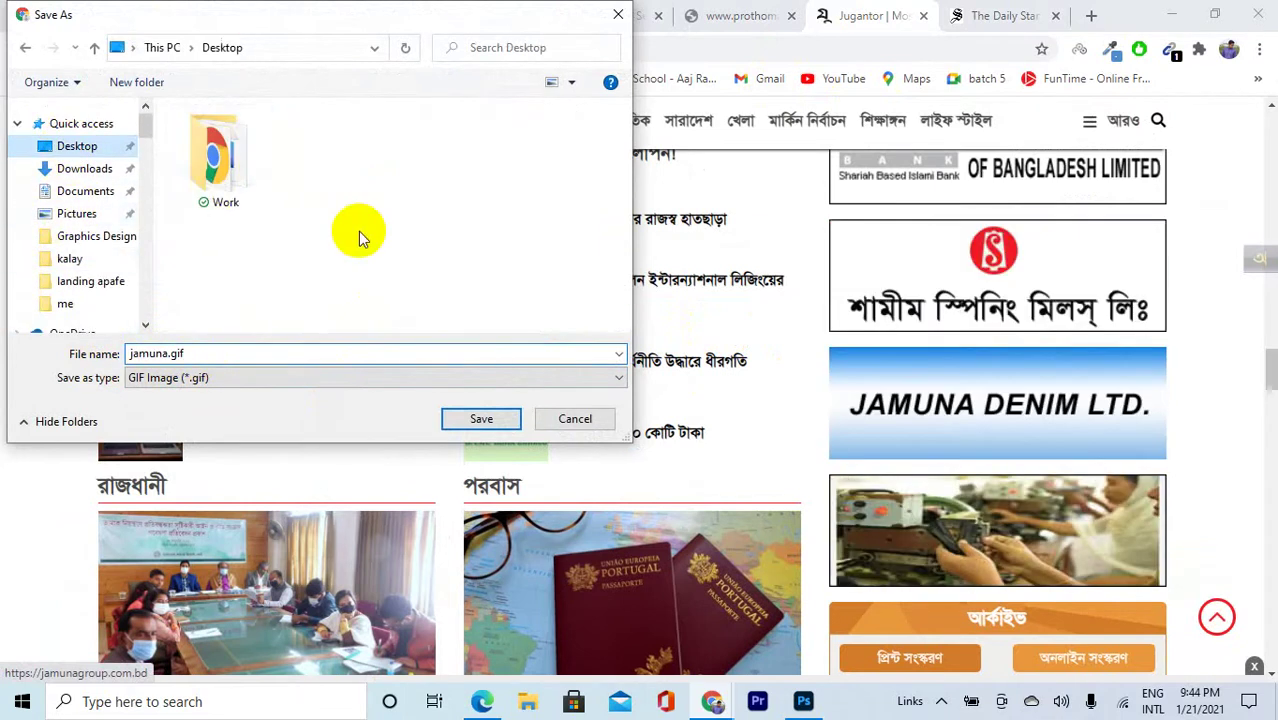
click(479, 419)
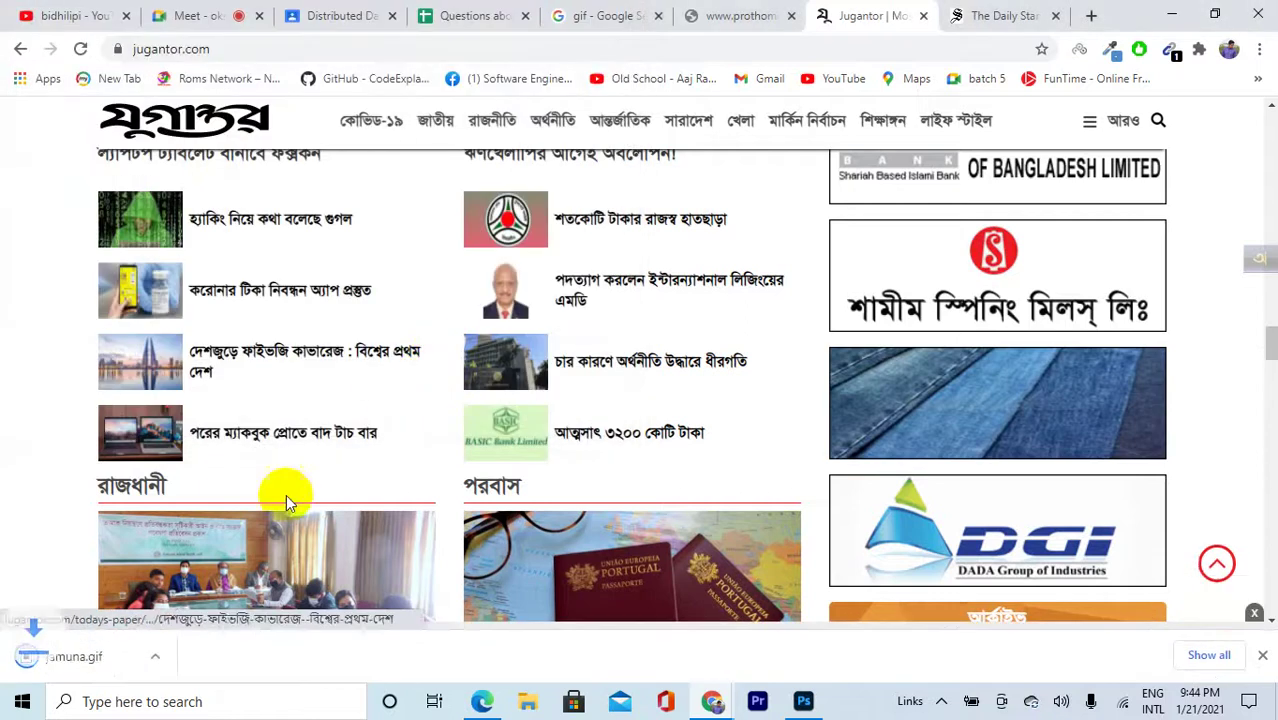
click(66, 650)
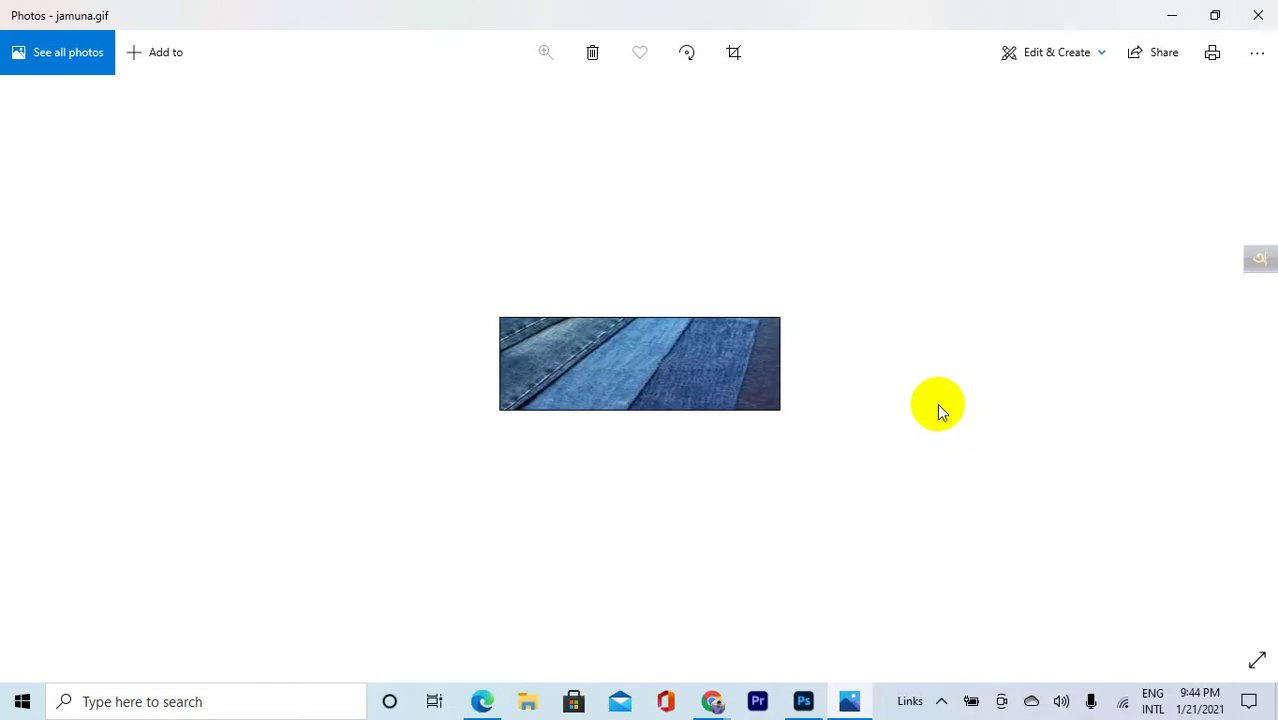
click(1259, 16)
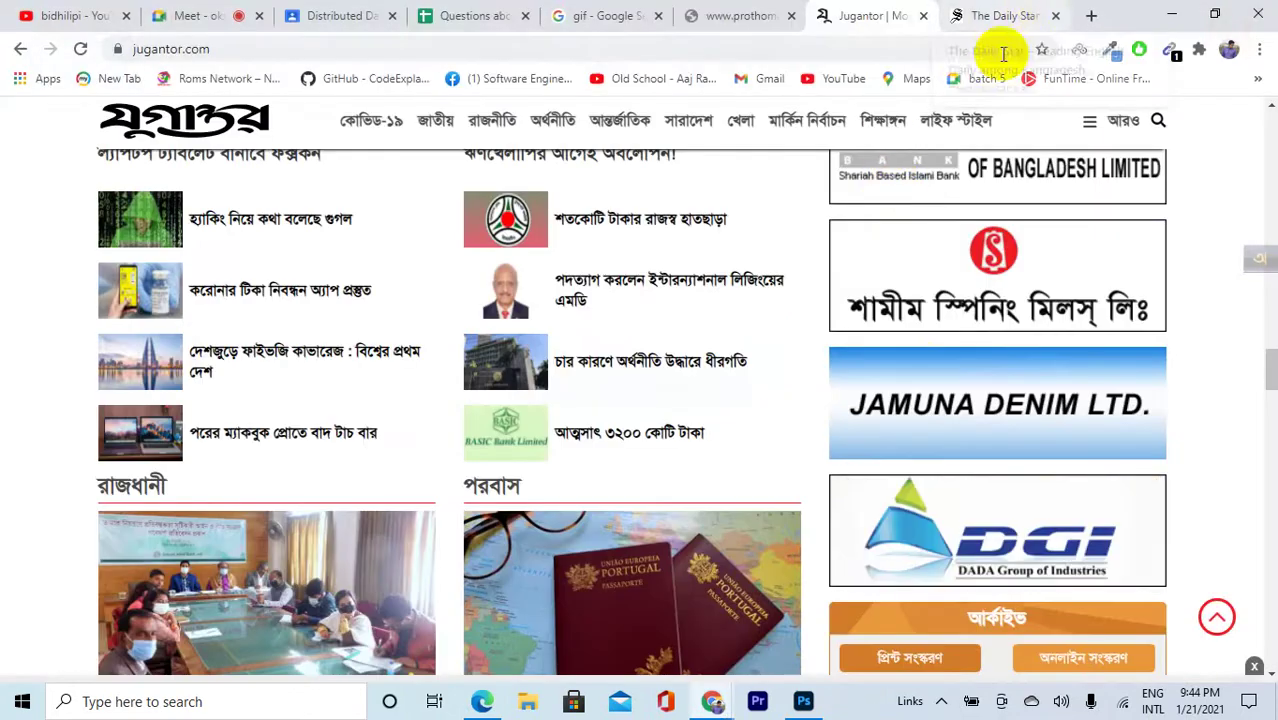
Search Google for "web ads sizes" in a new tab
click(1089, 15)
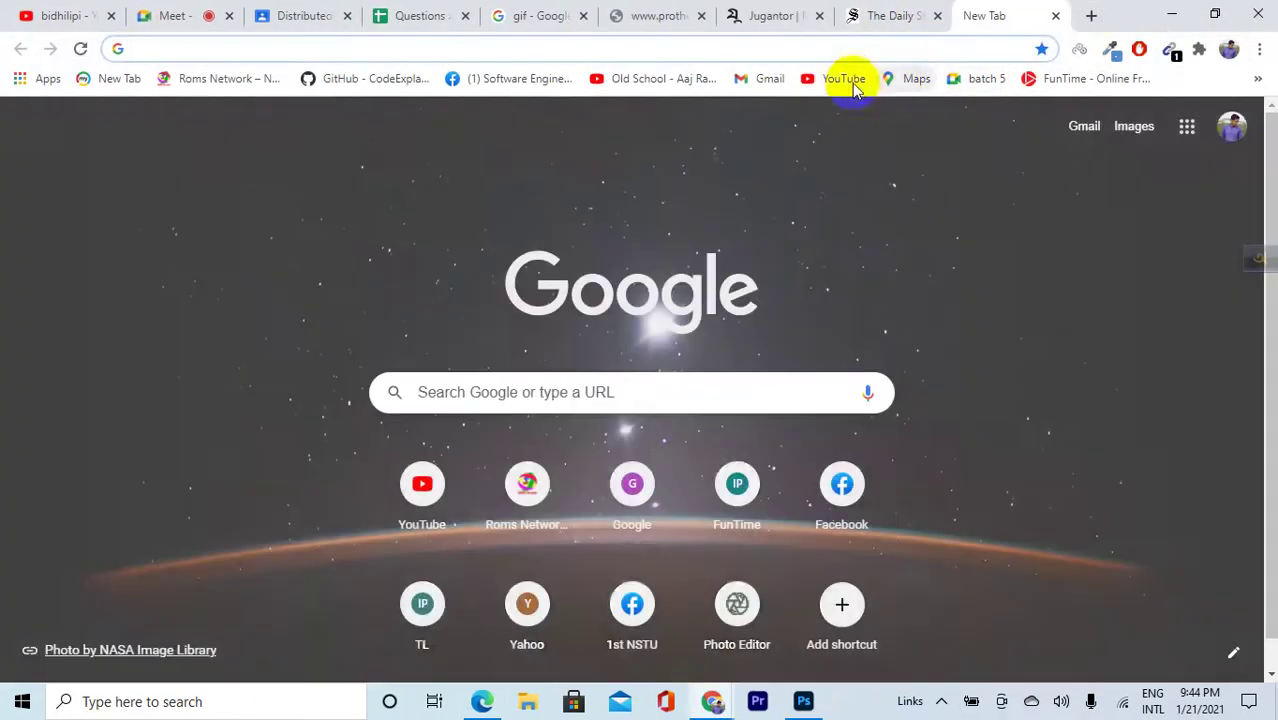
text(w)
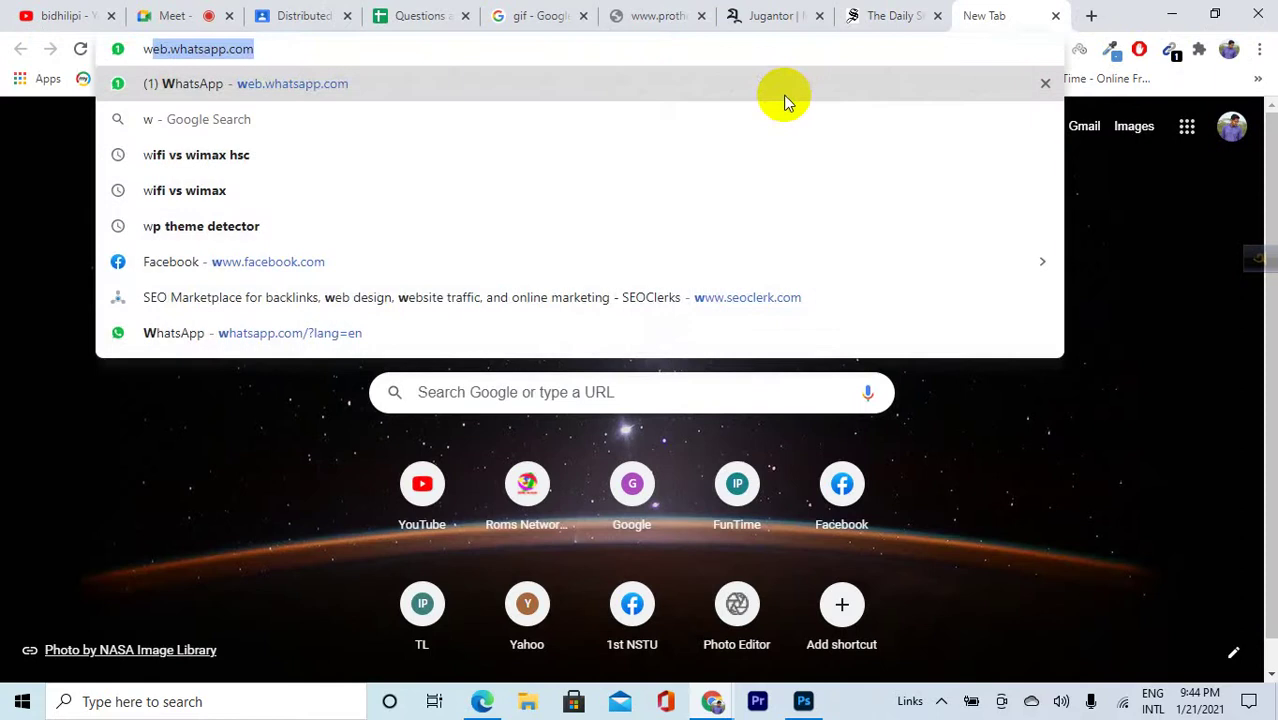
text(ebs)
key(BackSpace)
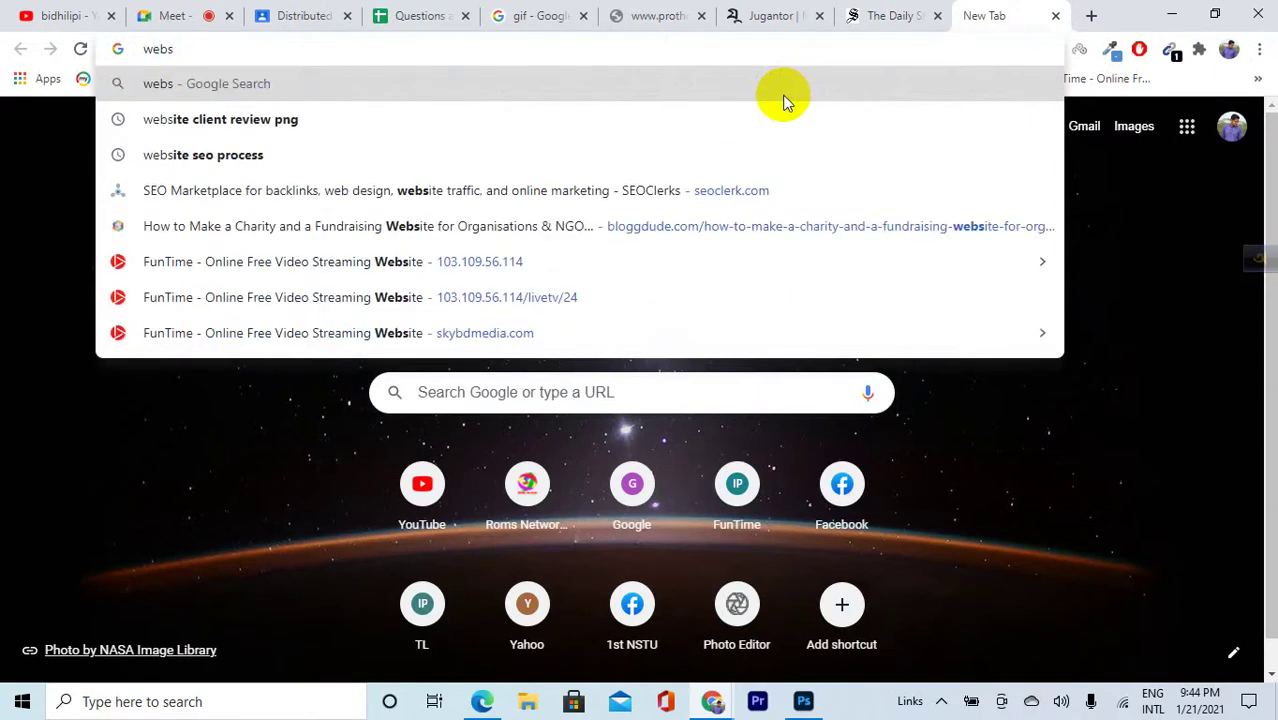
text(s)
key(BackSpace)
text(a)
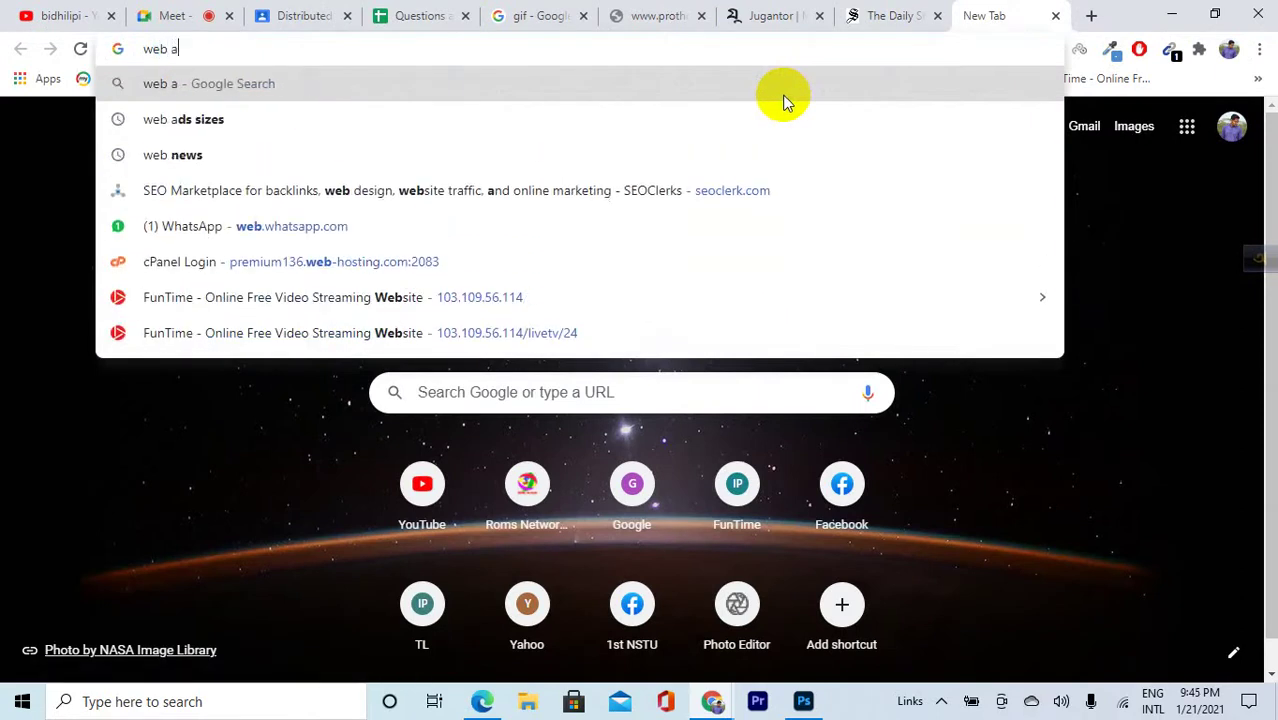
text(ds)
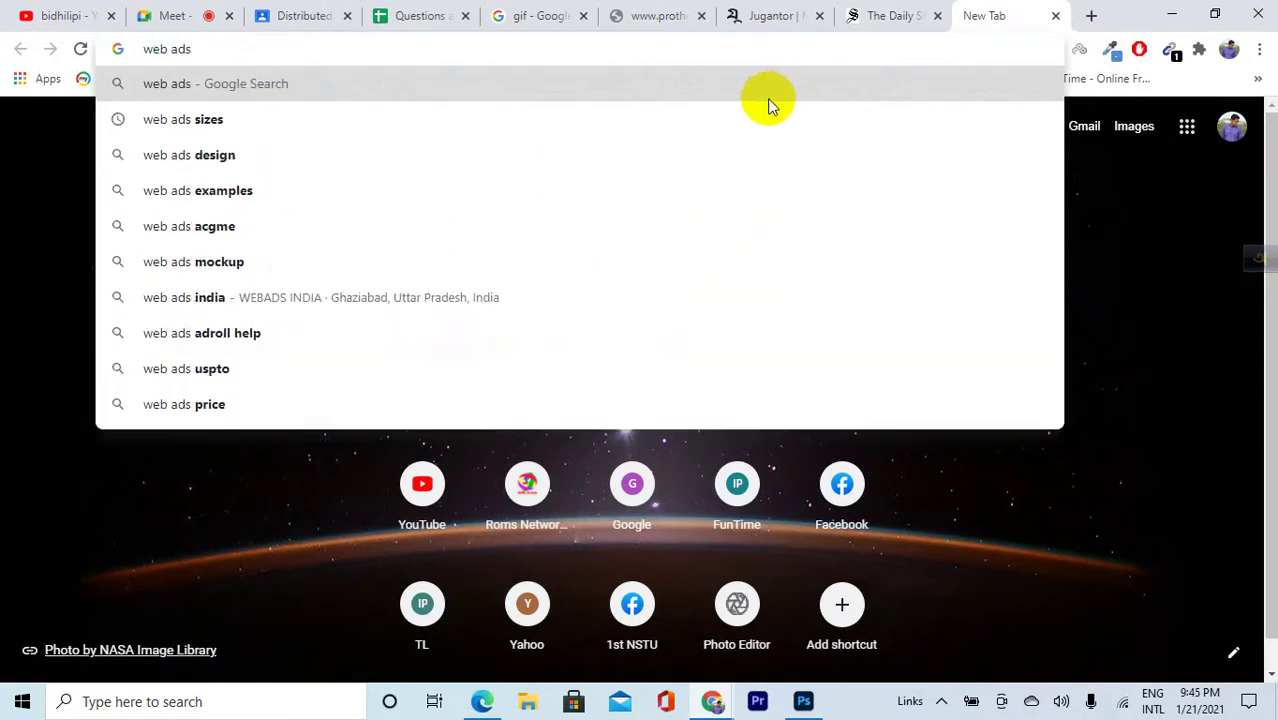
key(Down)
key(Return)
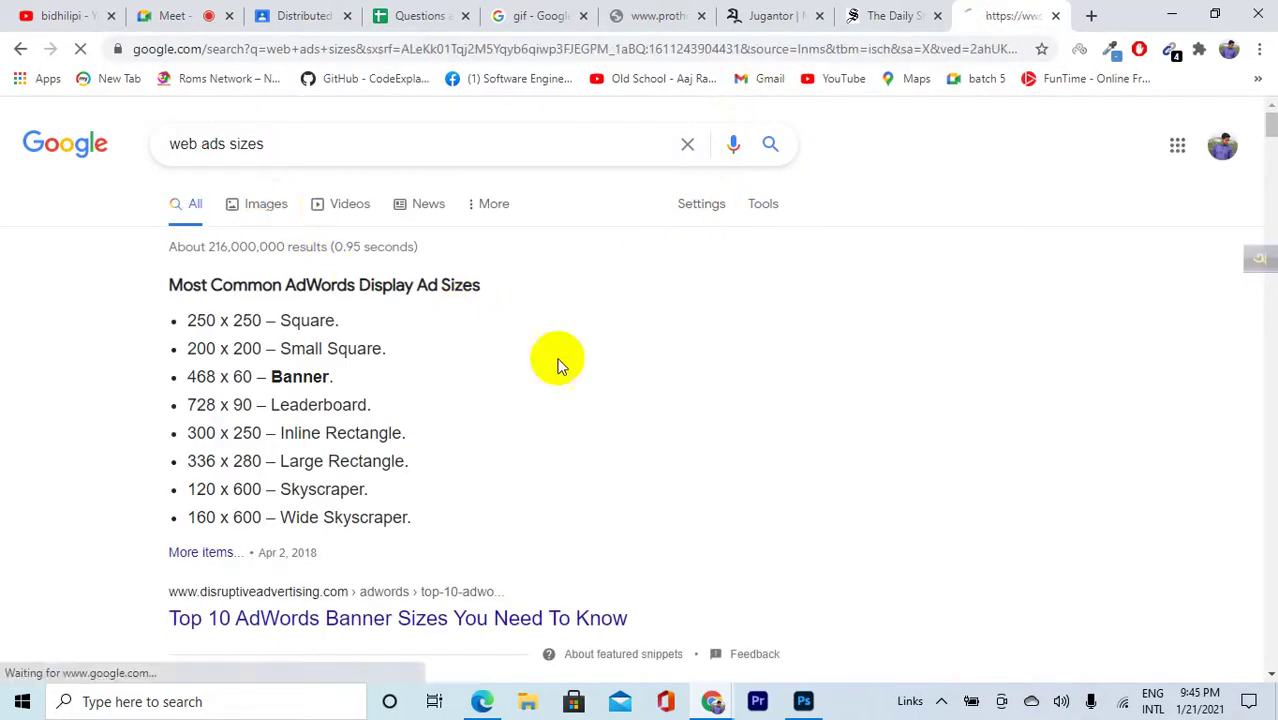
Examine the AdRoll Blog banner size chart in the image results, and open the related Vihotar banner design chart
scroll(247, 380, down, 1)
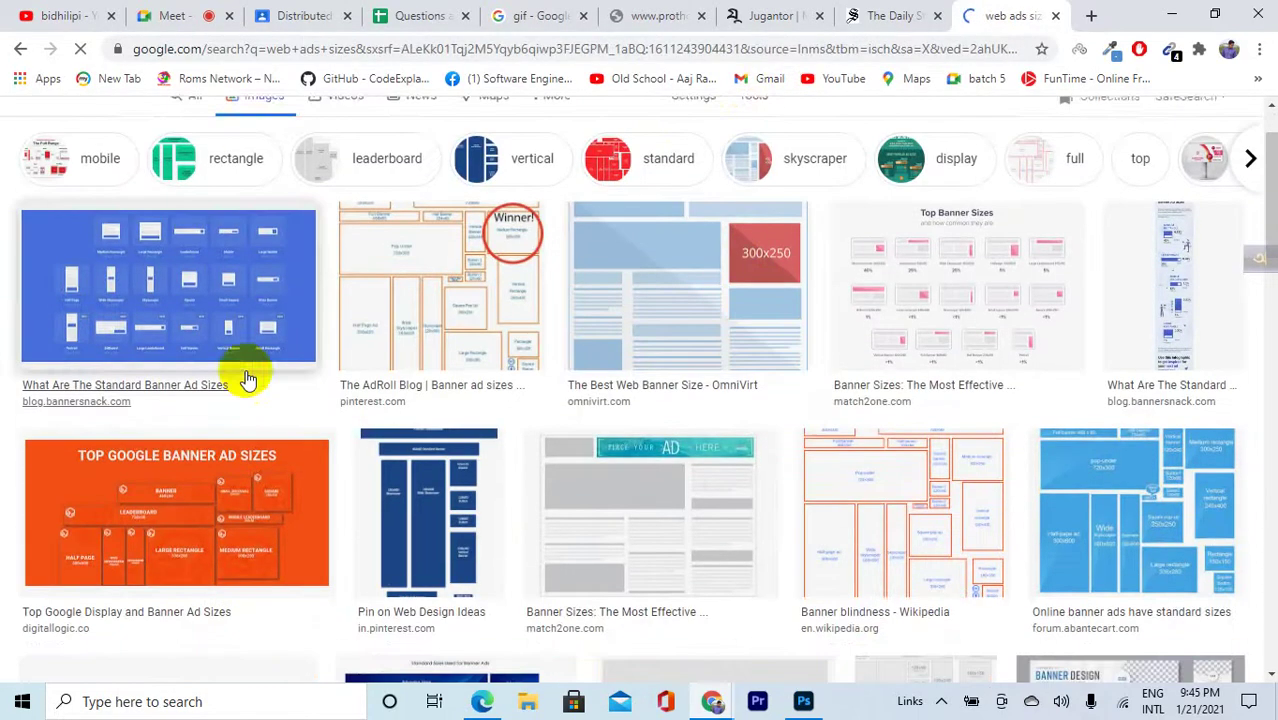
click(474, 305)
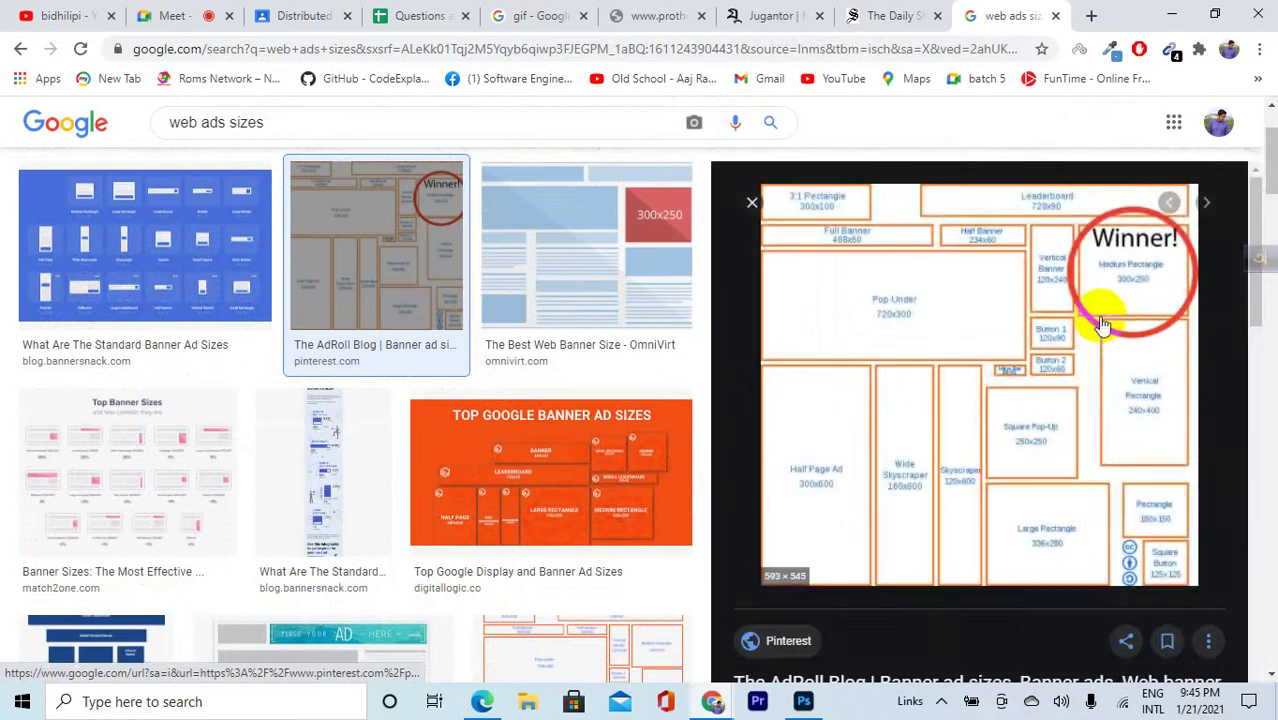
scroll(797, 452, down, 1)
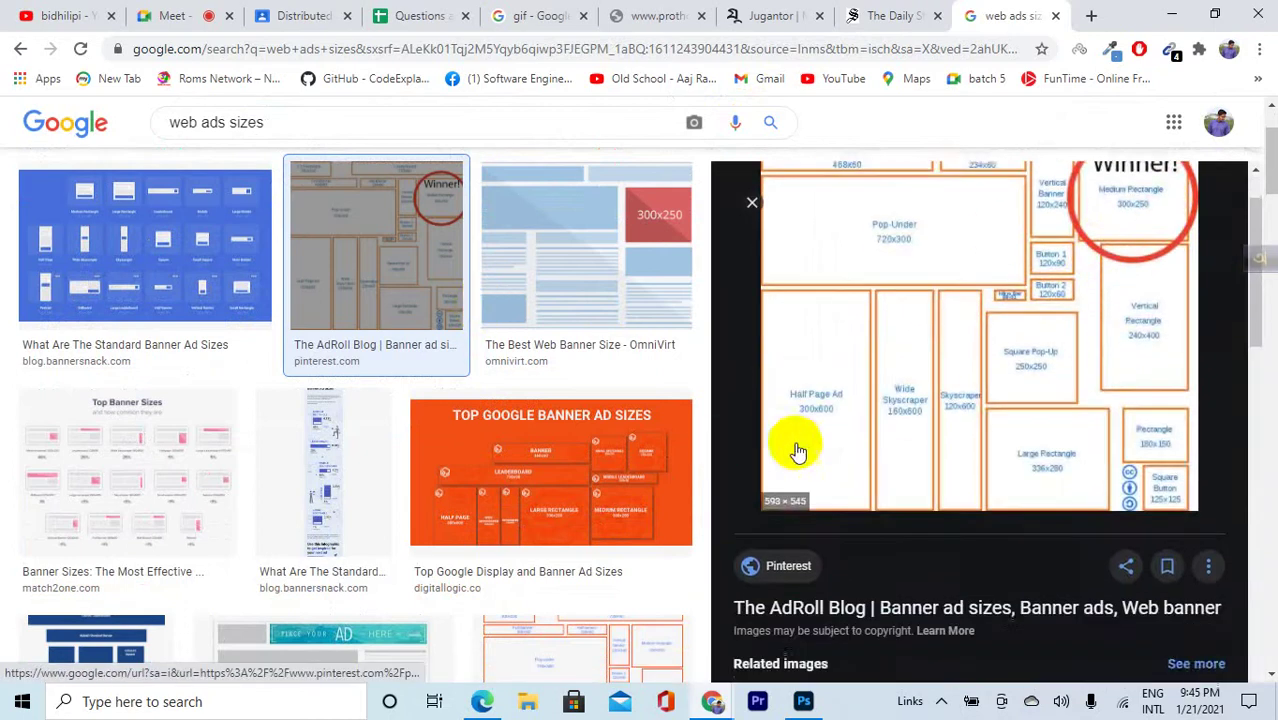
scroll(1084, 471, down, 3)
click(1030, 348)
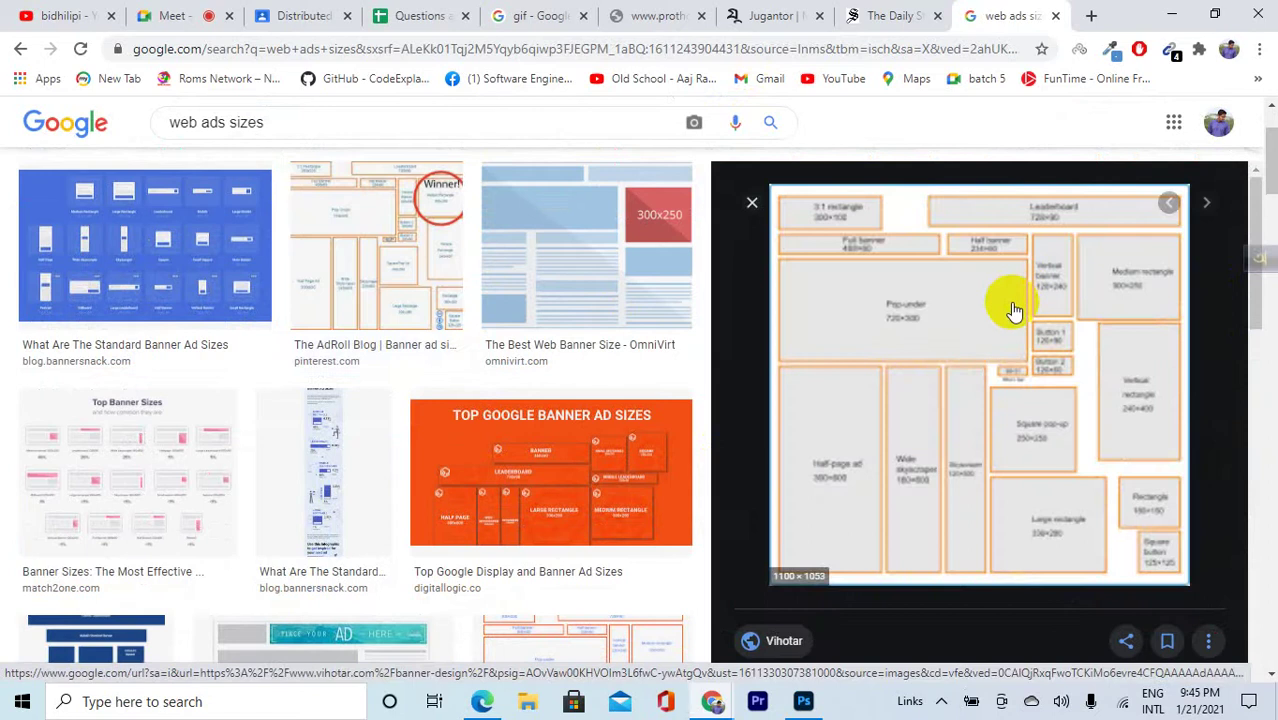
Switch to the Jugantor page and look over its ads up to the AIUB banner under the header
click(807, 14)
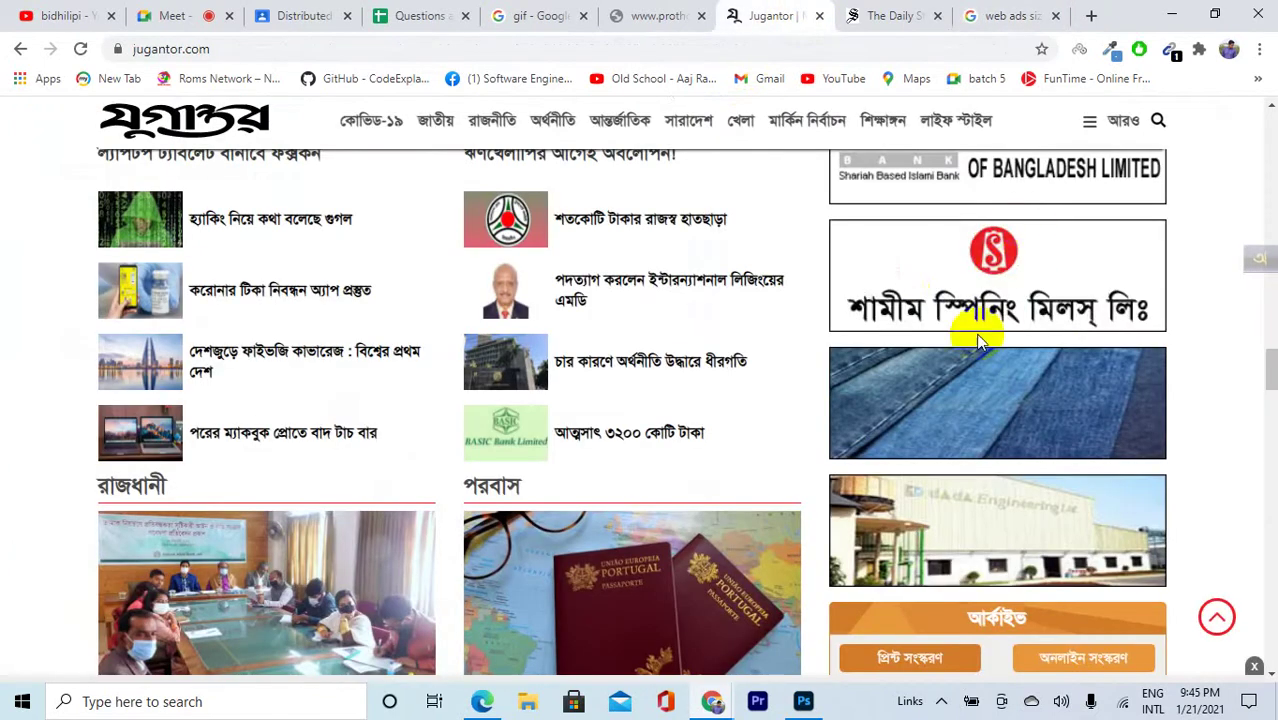
scroll(432, 316, up, 20)
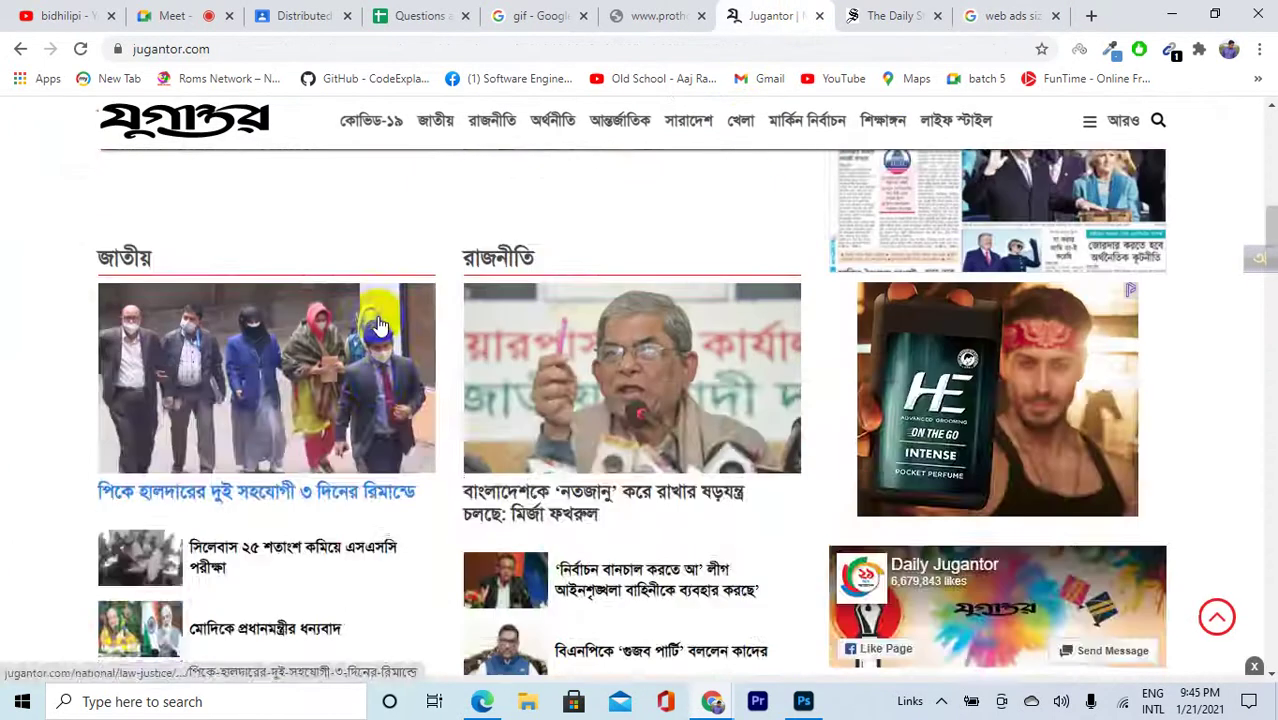
scroll(378, 326, up, 3)
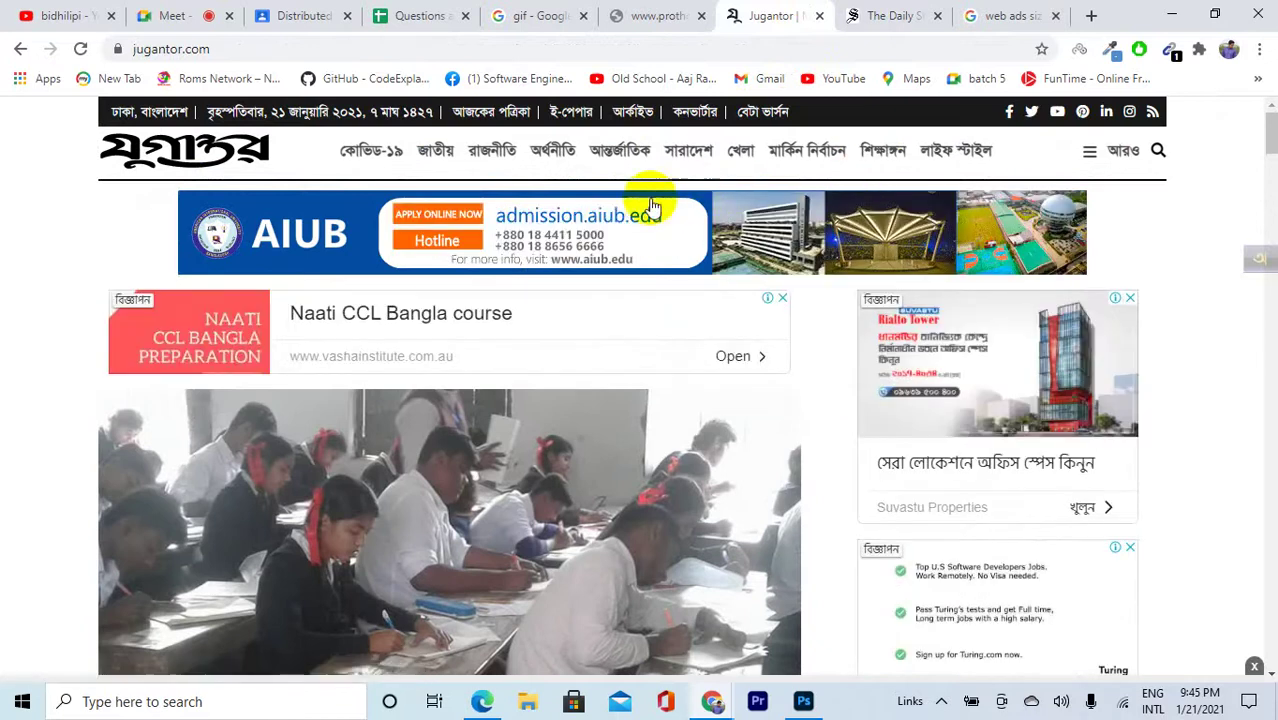
Return to the web ads sizes image results and open the related Wikipedia web banner size chart
click(978, 15)
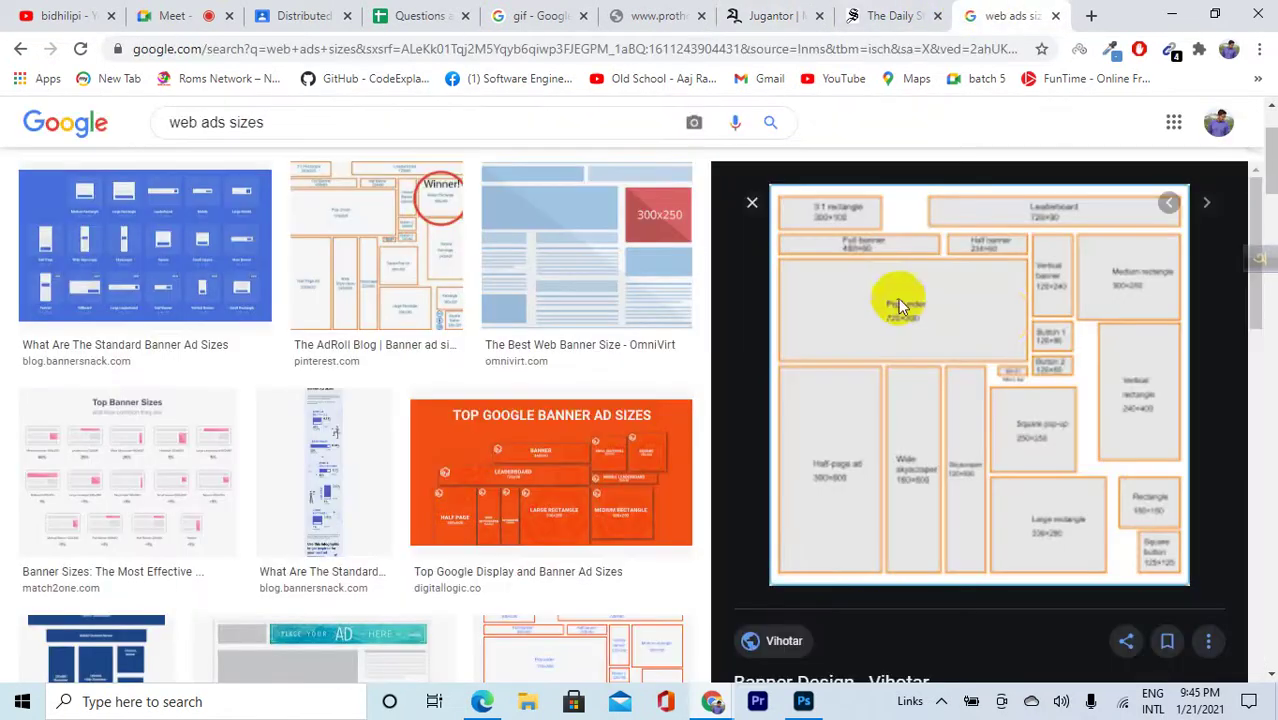
scroll(980, 321, down, 4)
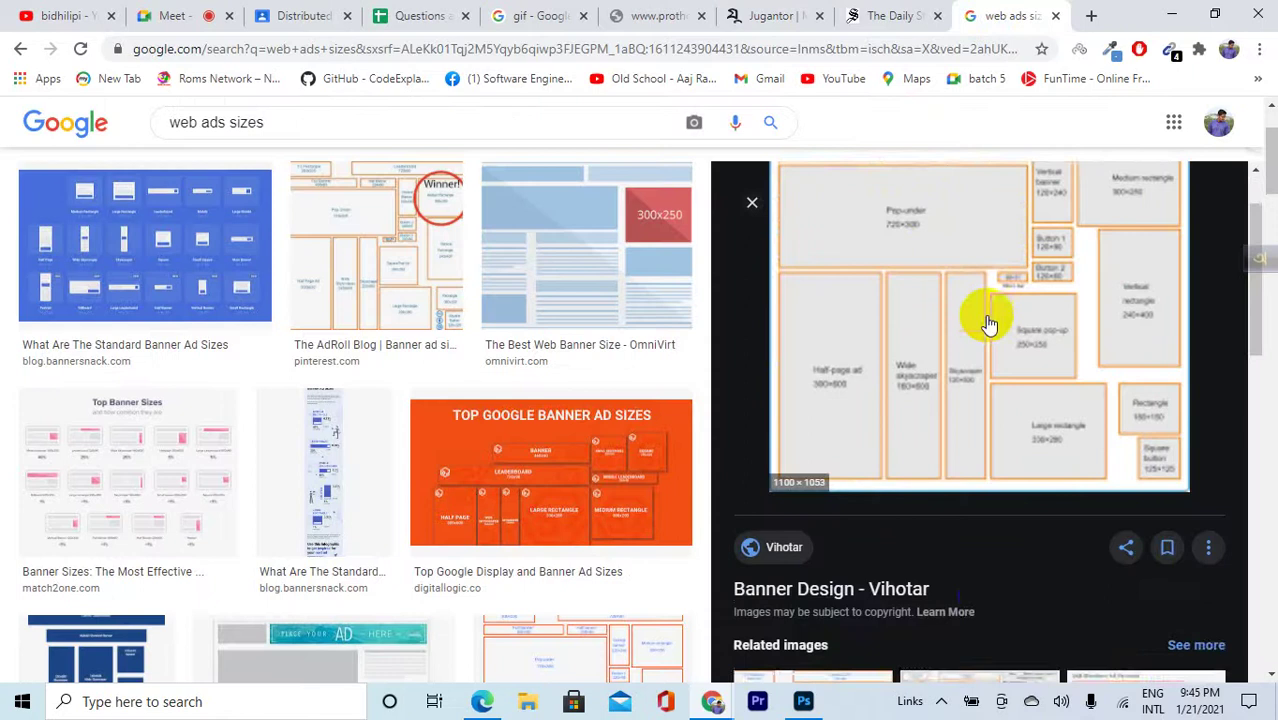
click(833, 418)
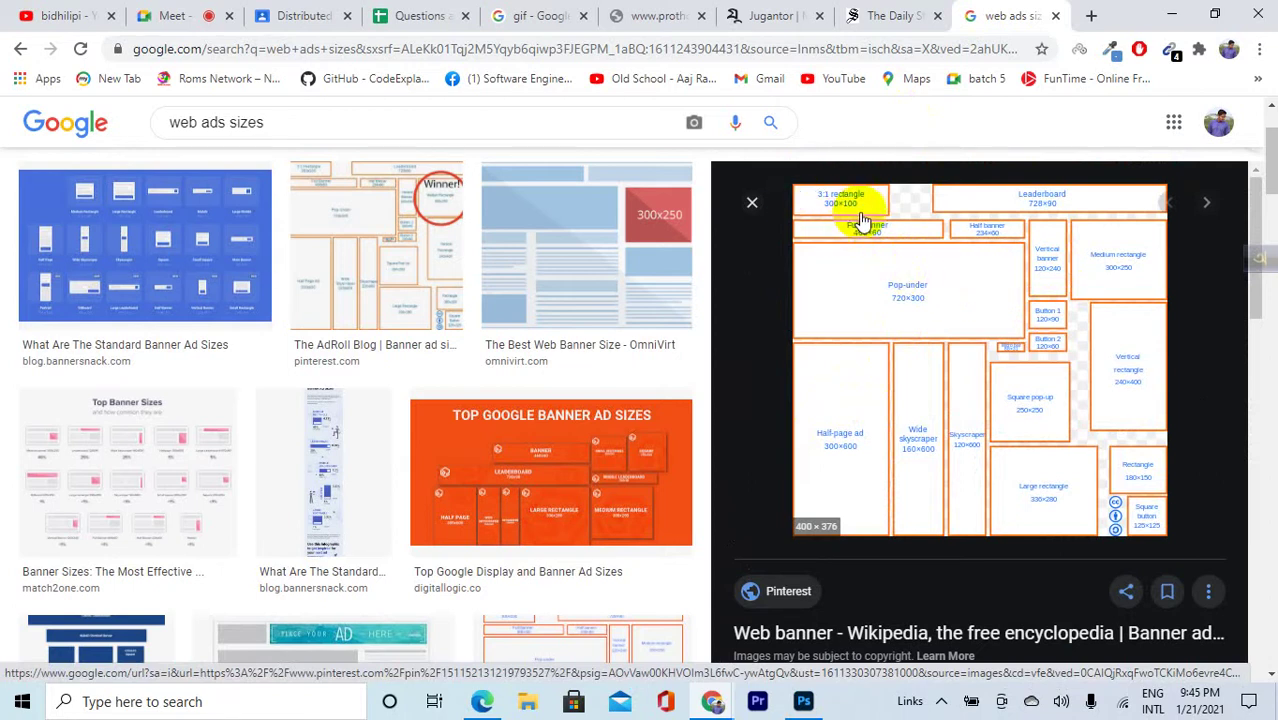
Switch to Photoshop and create a new document 300 pixels wide and 100 pixels high
click(803, 701)
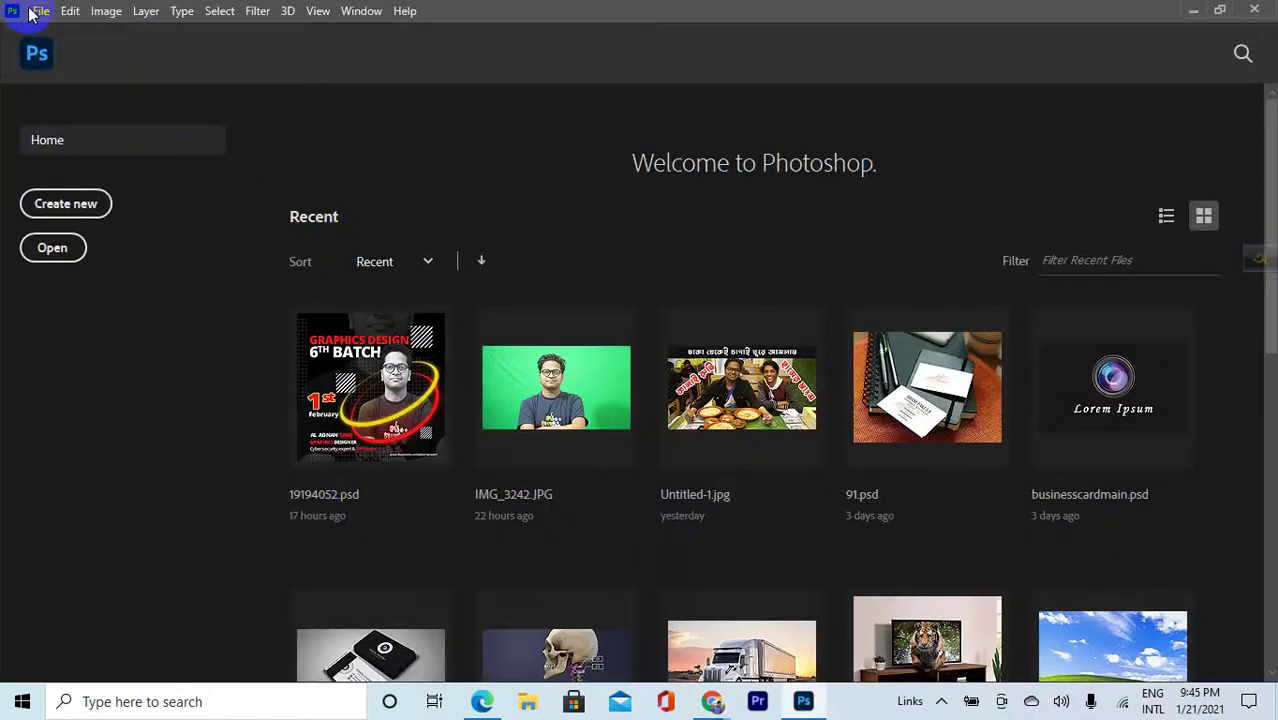
click(38, 12)
click(725, 229)
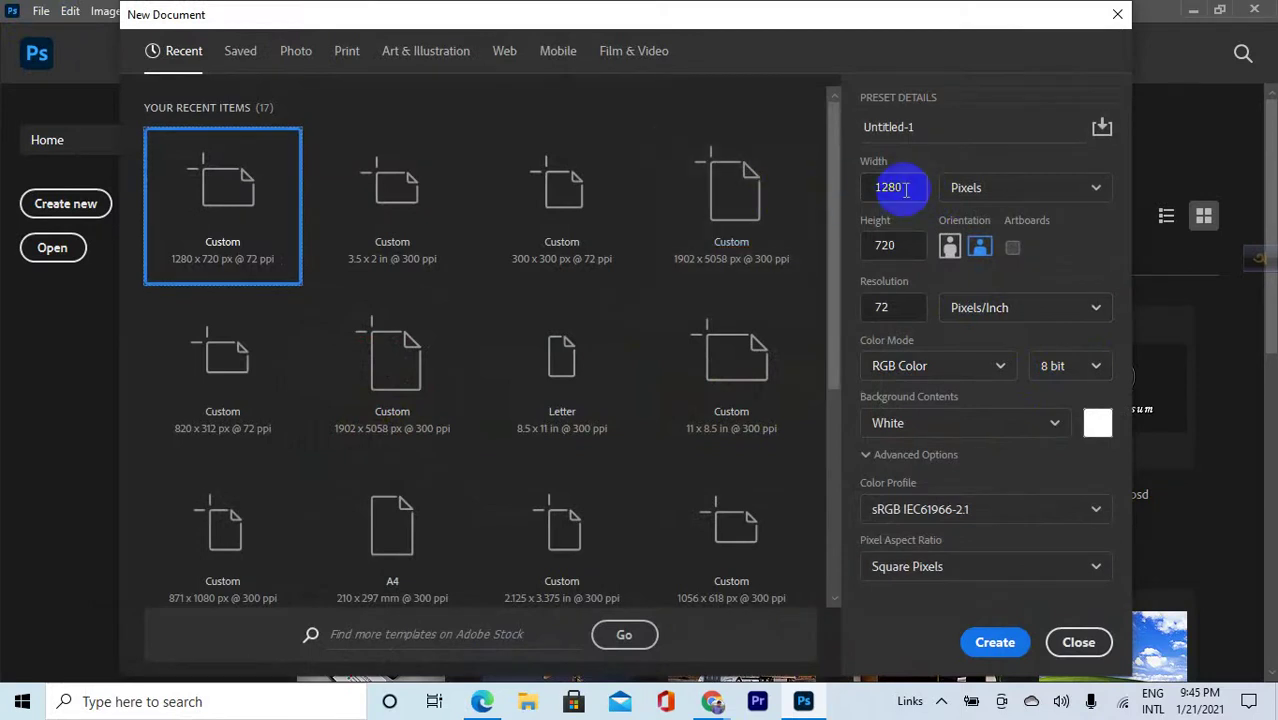
drag(906, 189, 870, 192)
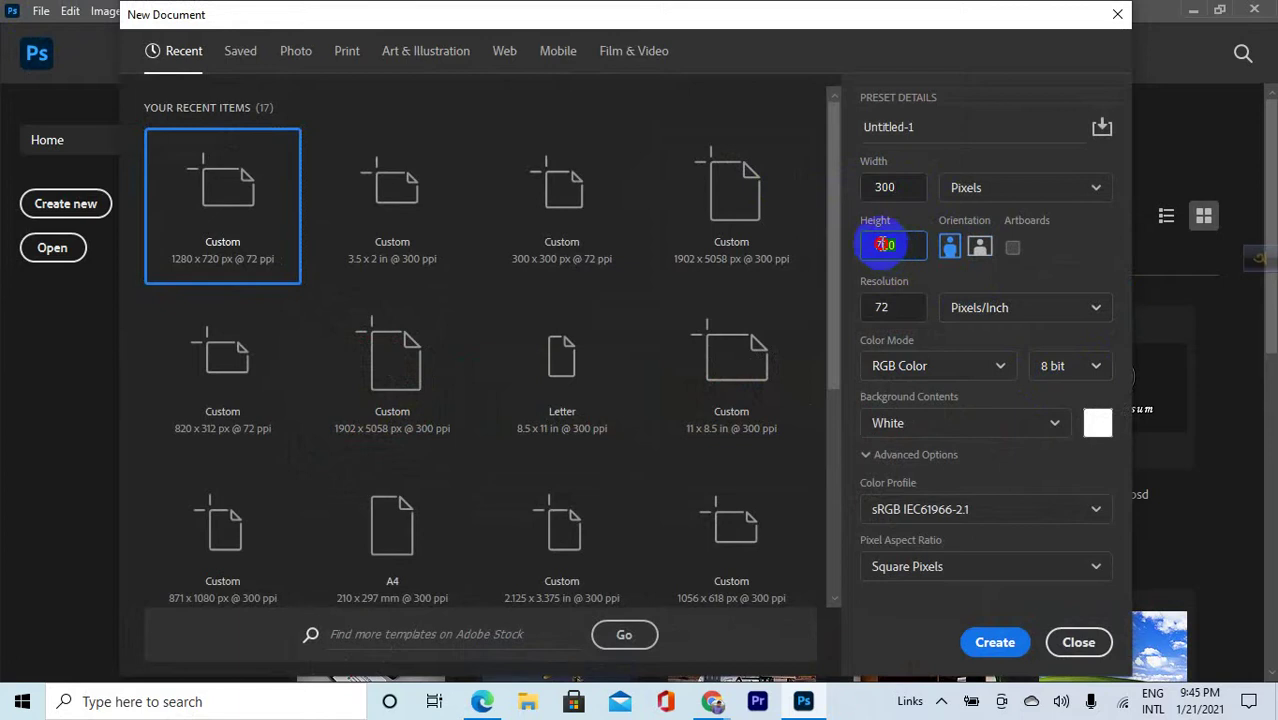
text(100)
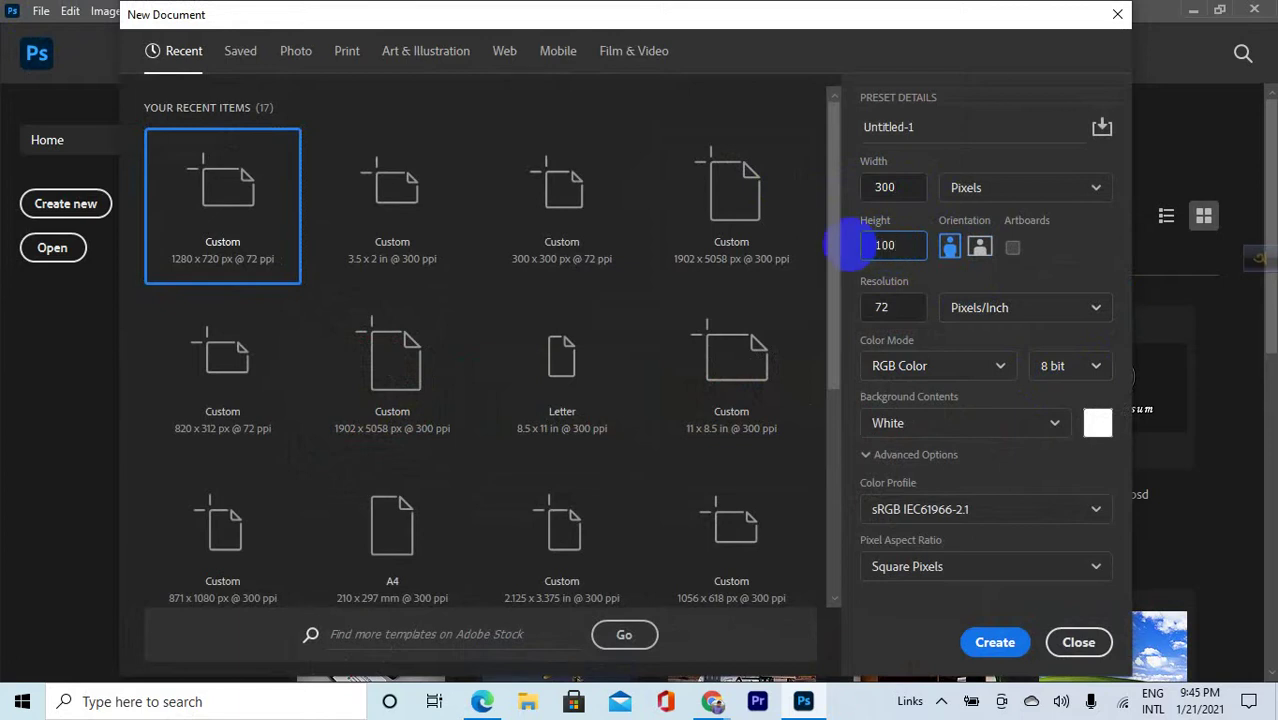
click(995, 642)
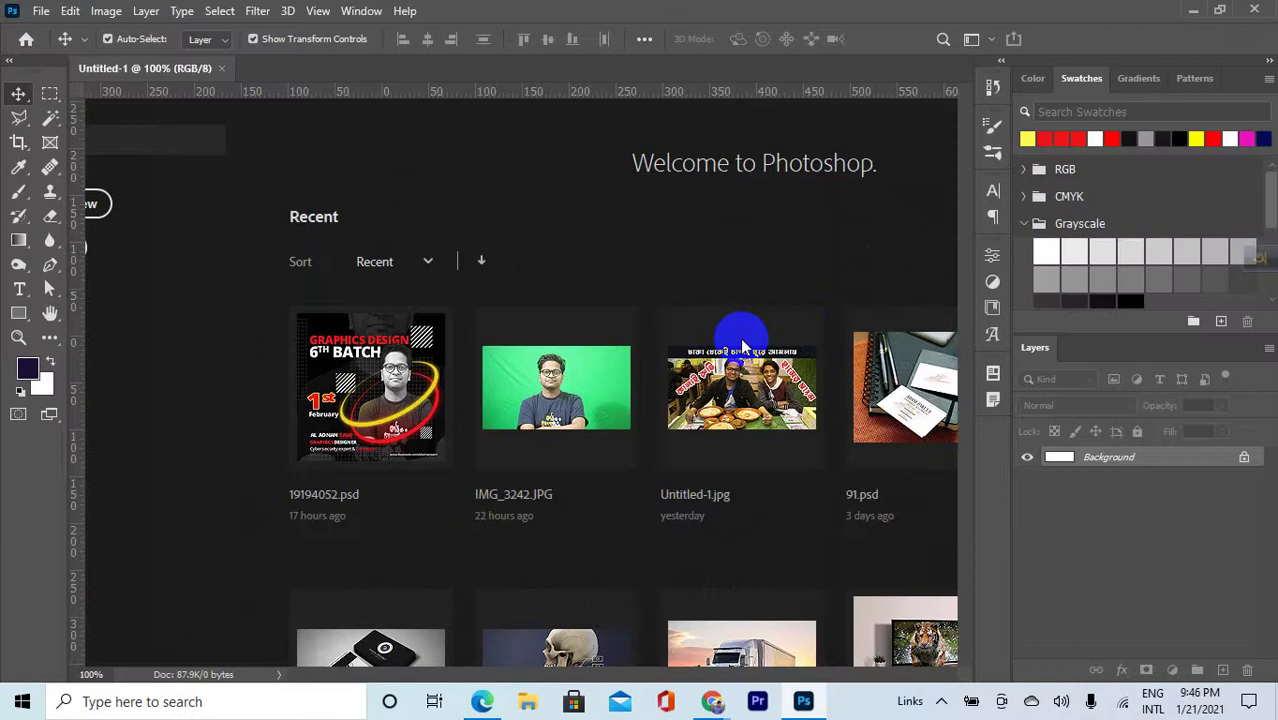
scroll(505, 420, up, 4)
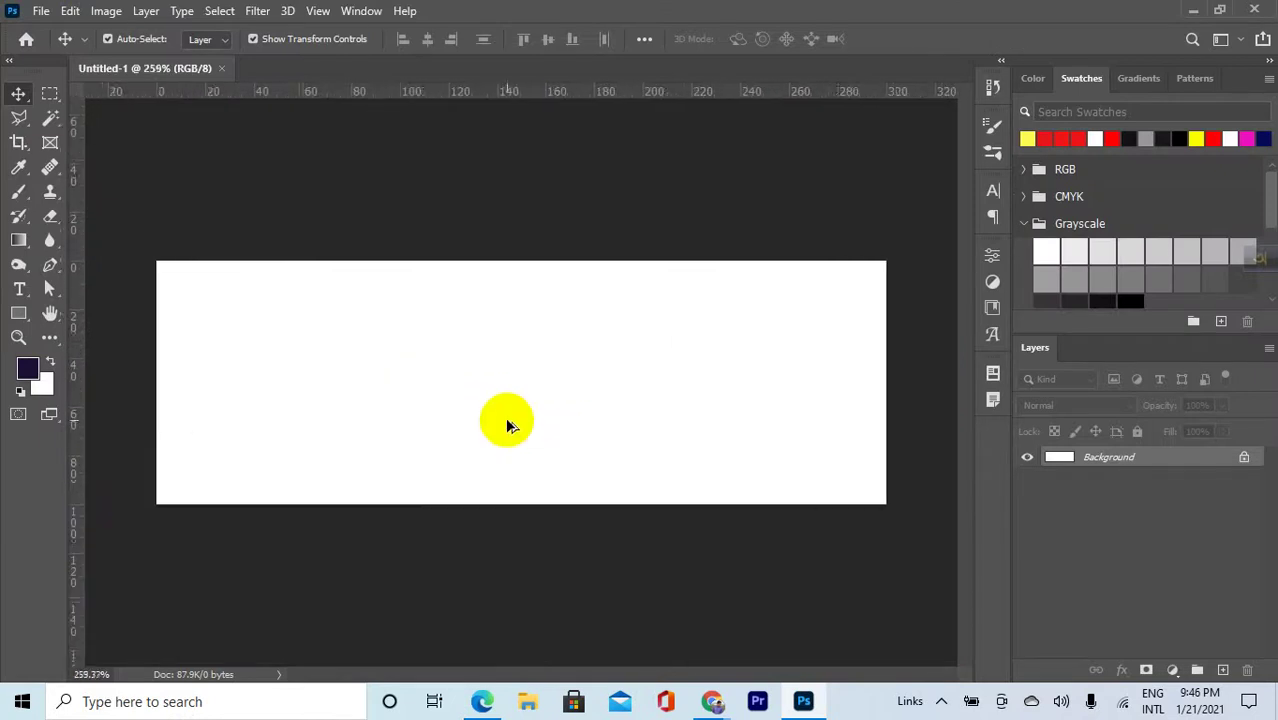
scroll(505, 417, down, 1)
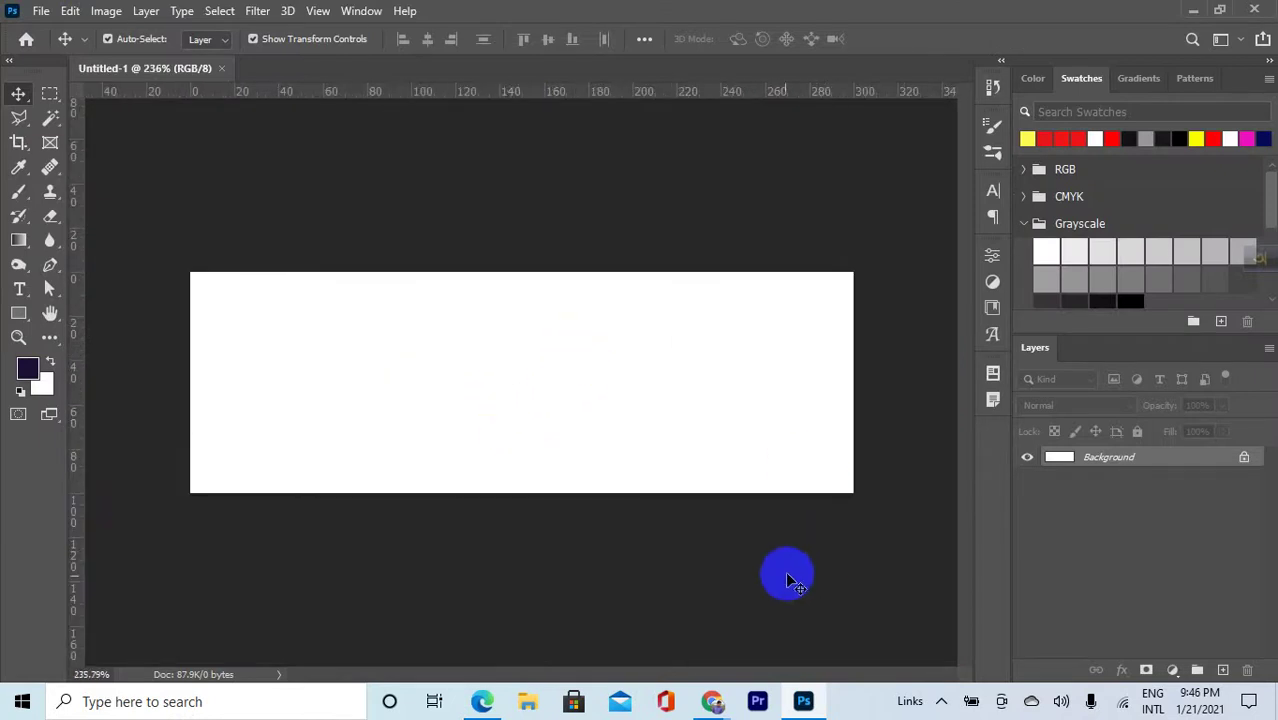
Switch back to the web ads sizes results in Chrome and search Google Images for "gens" instead
mouse_move(720, 697)
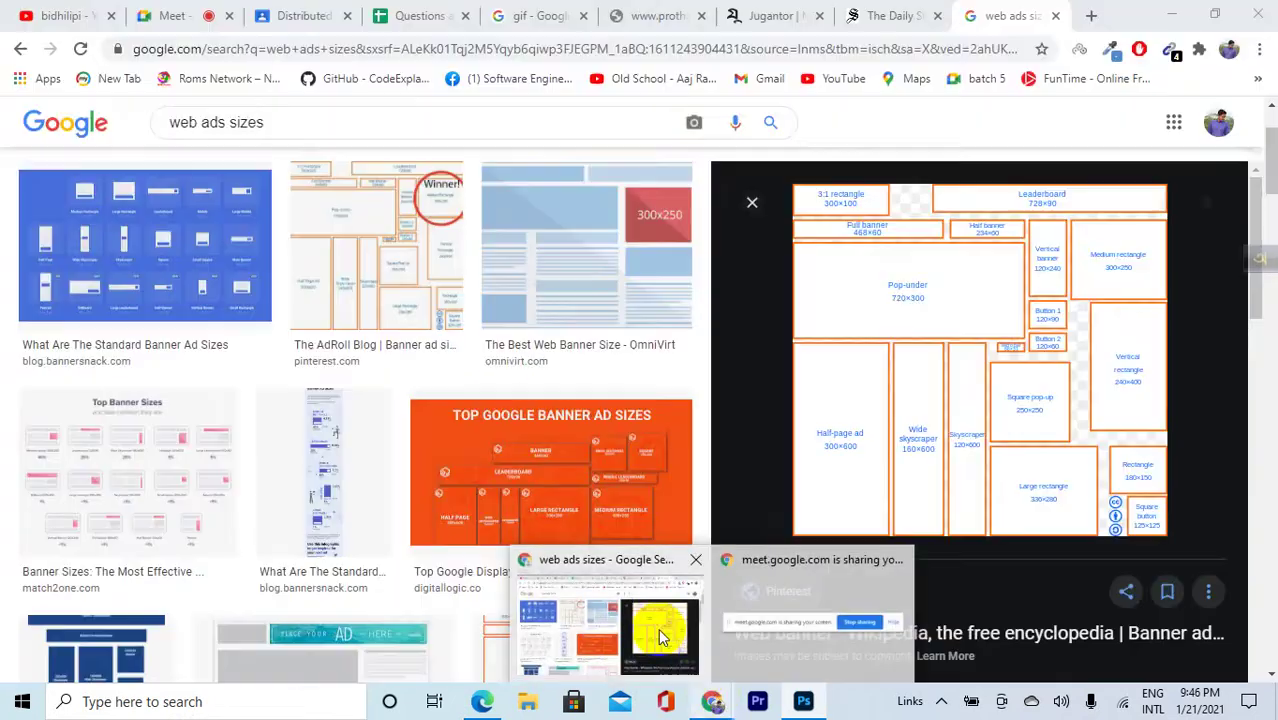
click(659, 628)
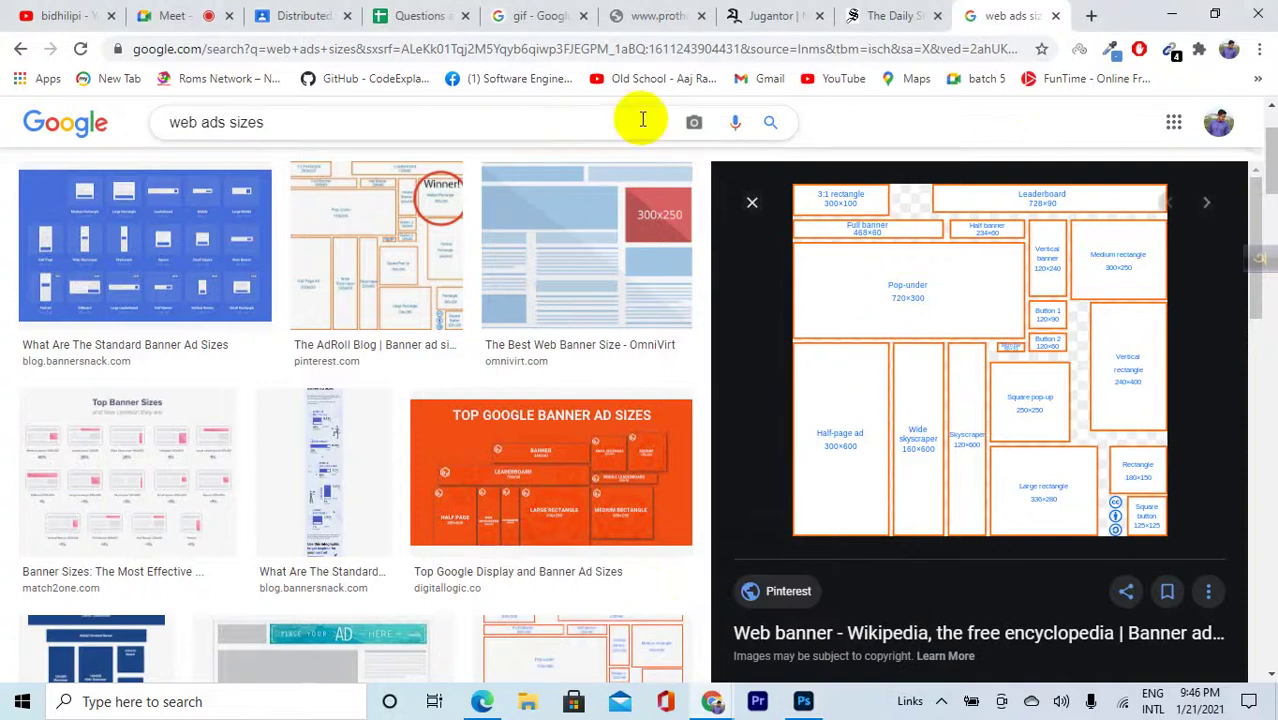
triple_click(251, 122)
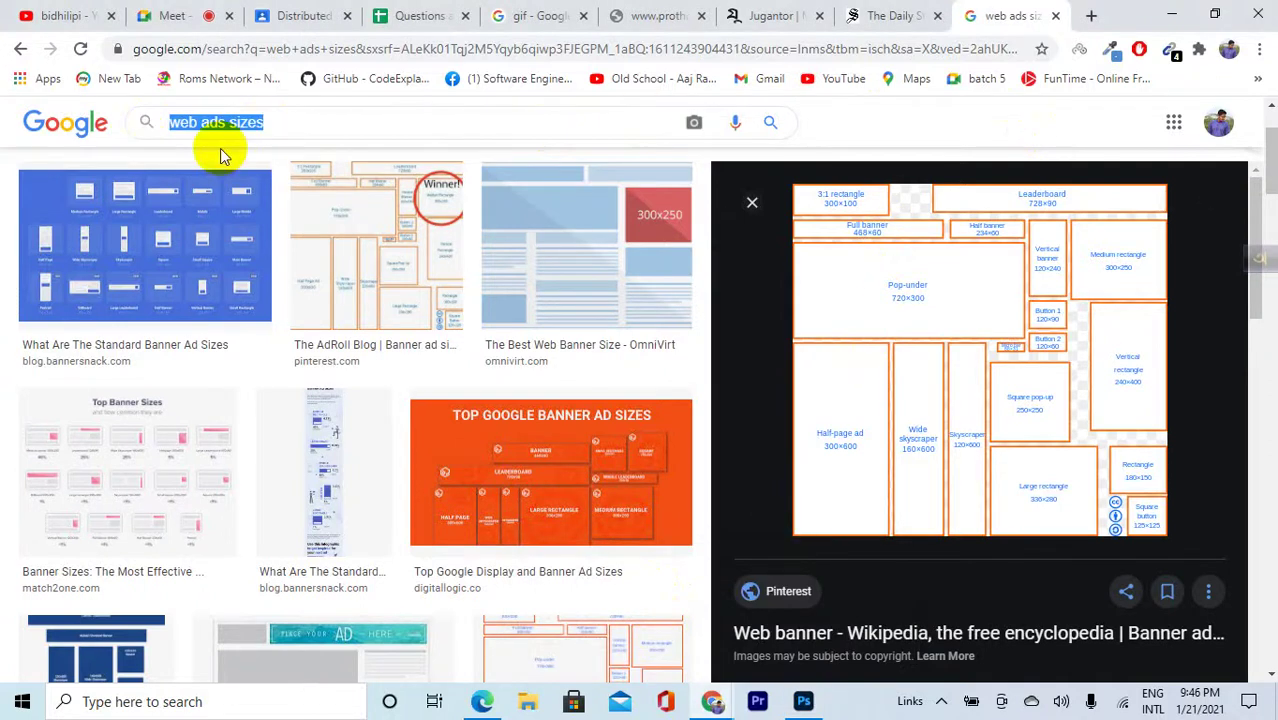
key(BackSpace)
text(gens)
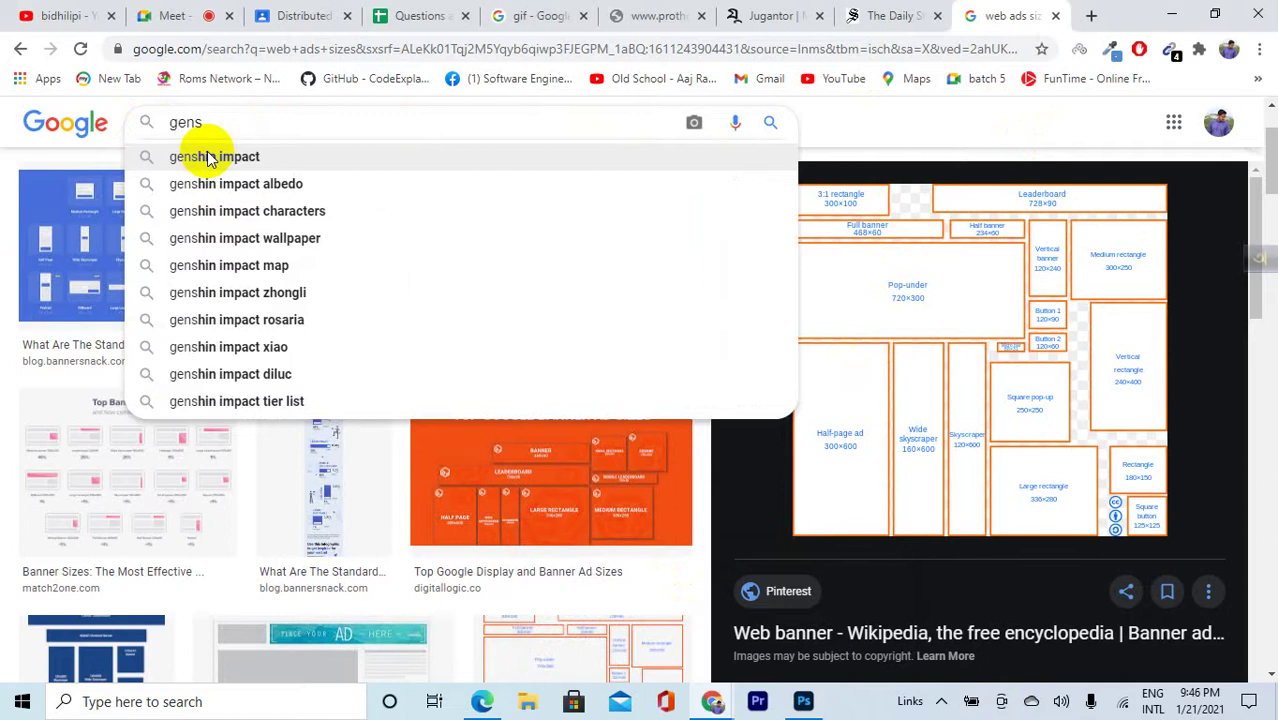
key(Return)
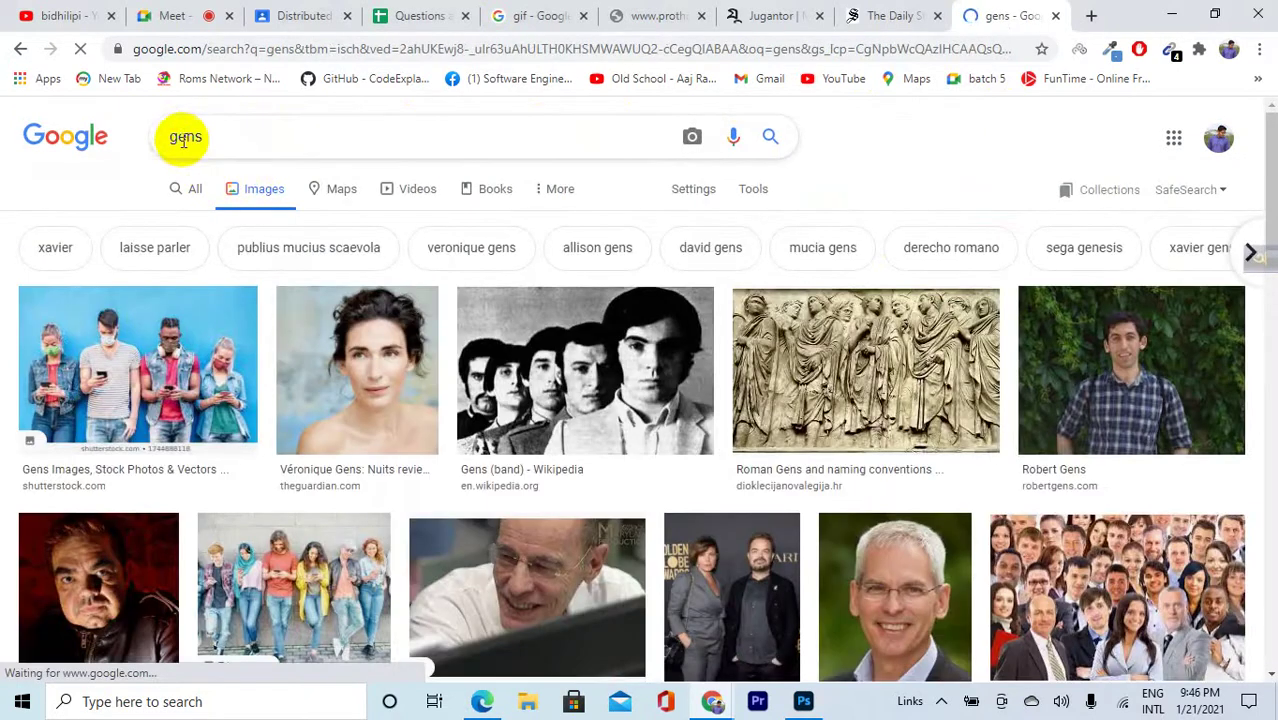
Replace the image search query with "geans" and run the search
drag(181, 137, 186, 139)
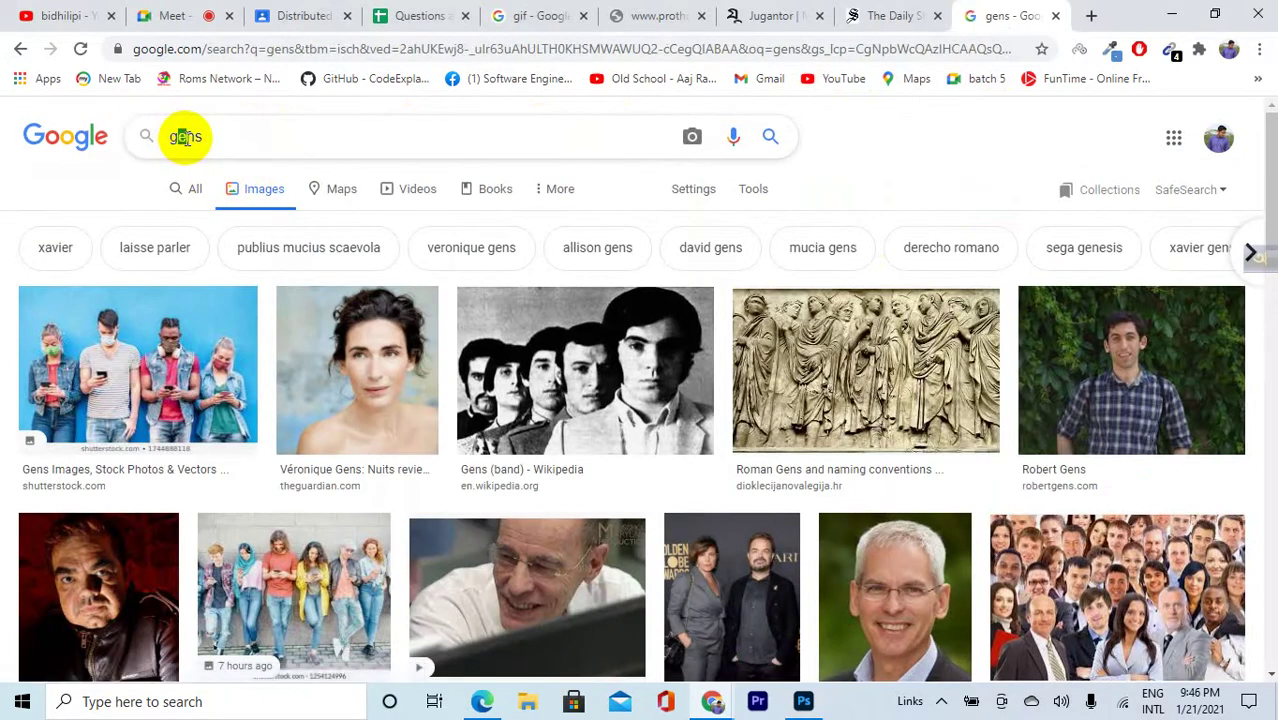
text(i)
key(Delete)
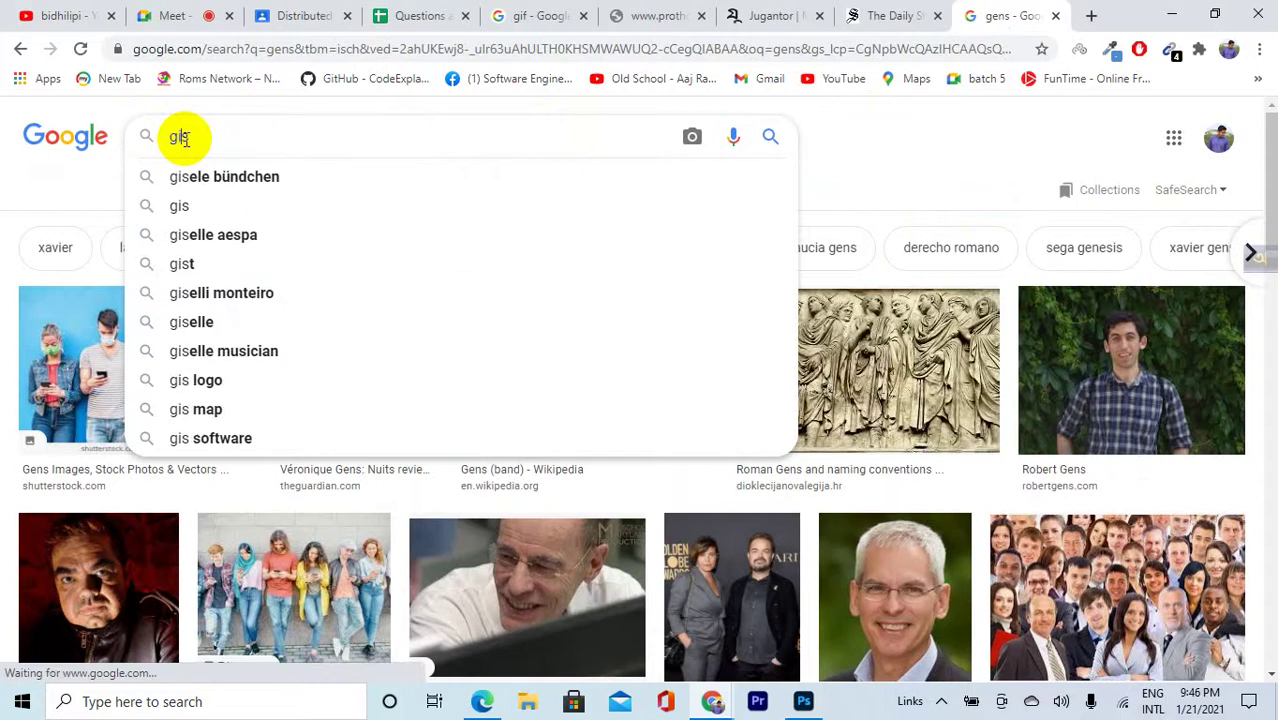
key(BackSpace)
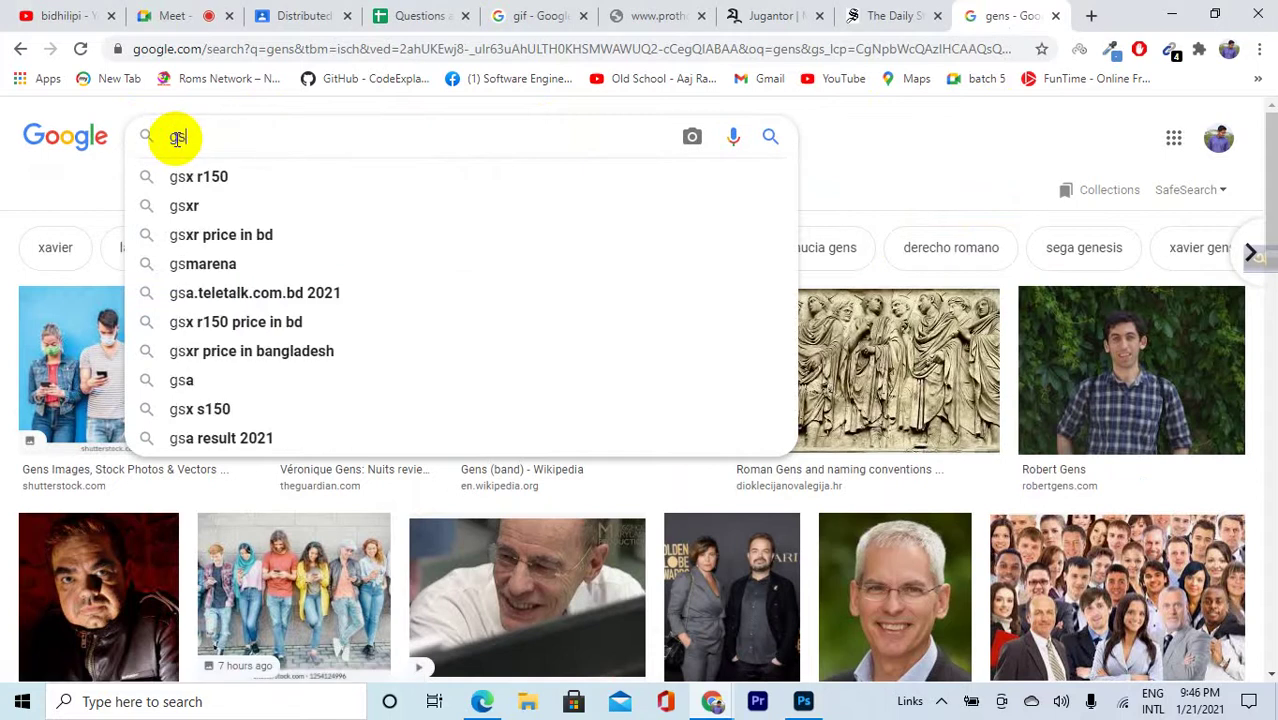
key(BackSpace)
key(Delete)
text(ge)
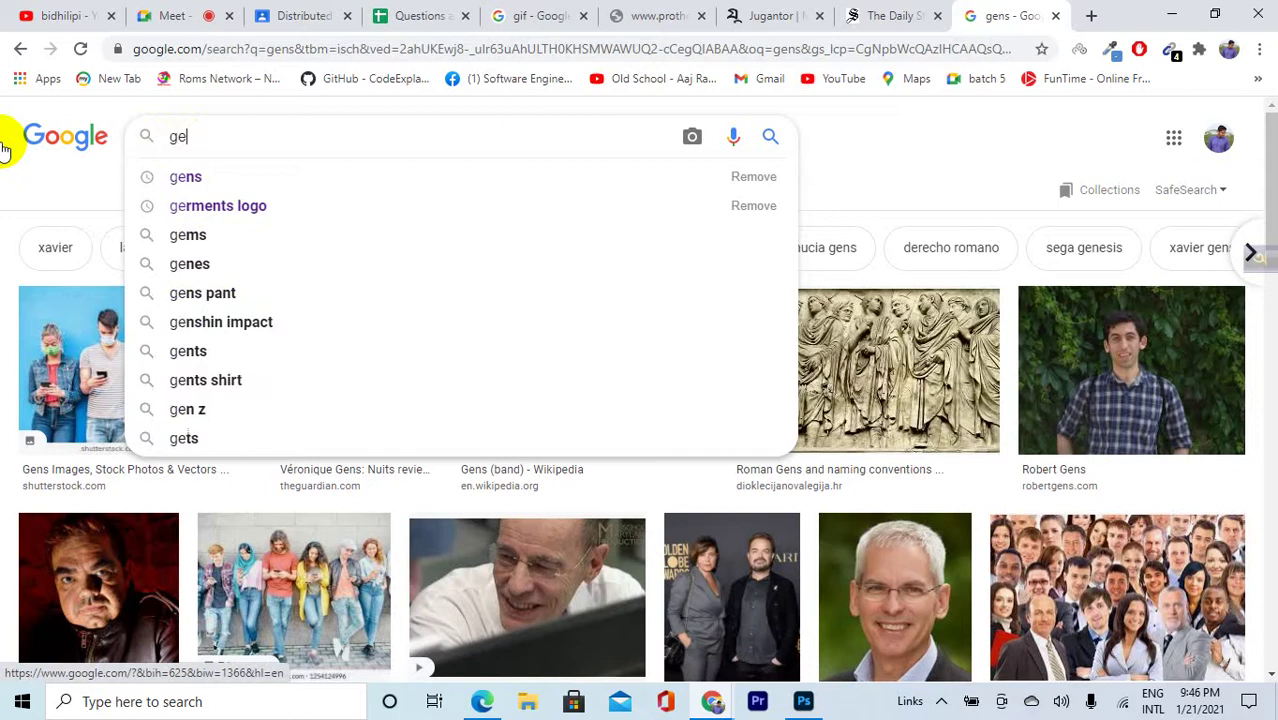
text(a)
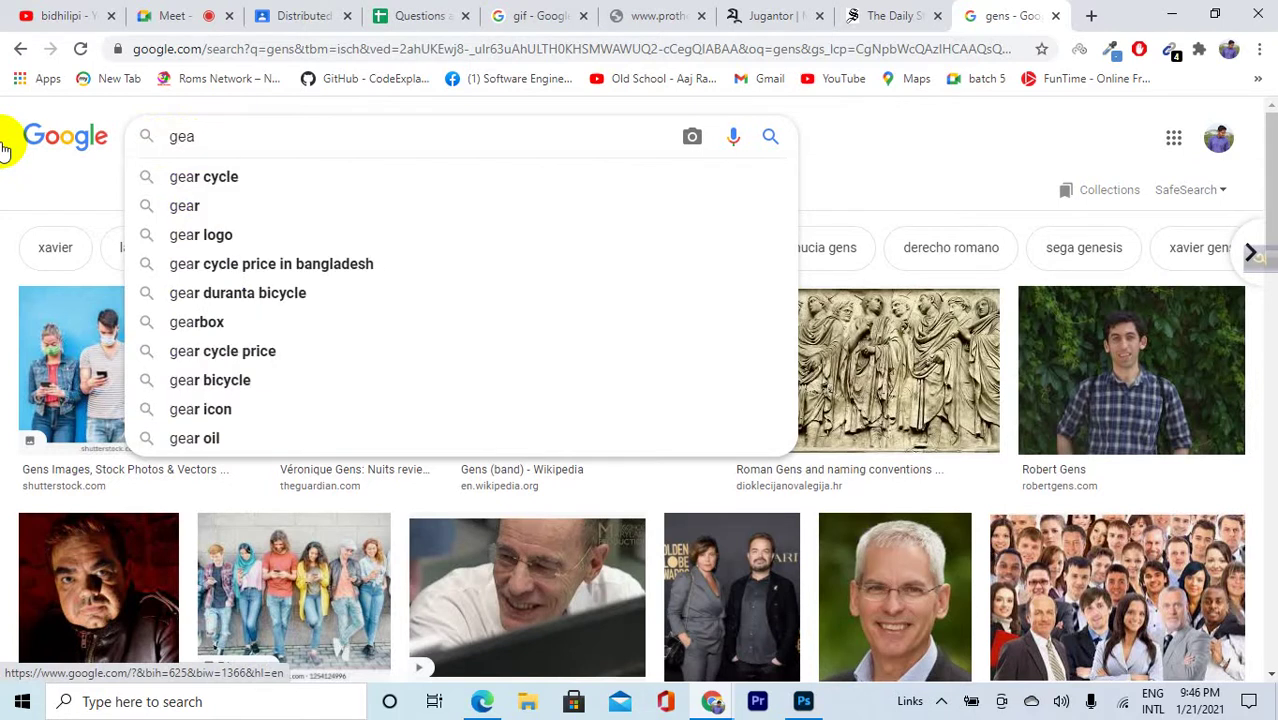
text(n)
key(BackSpace)
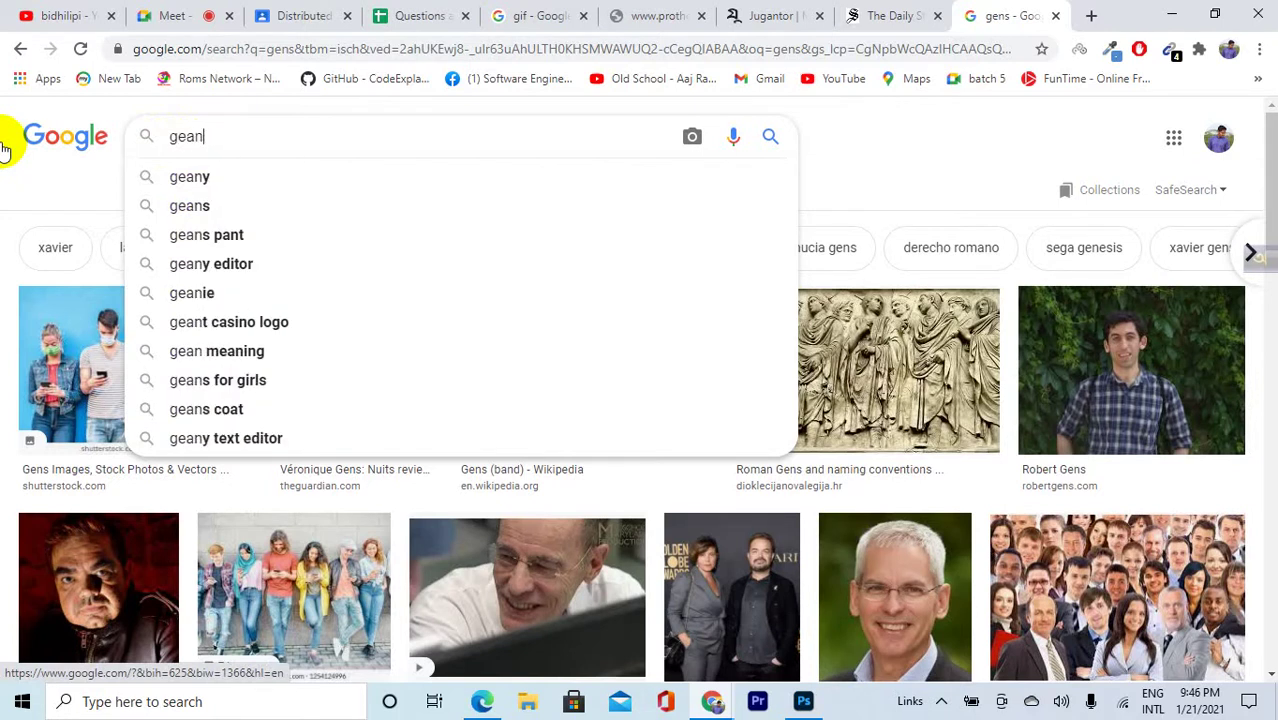
text(s)
key(Return)
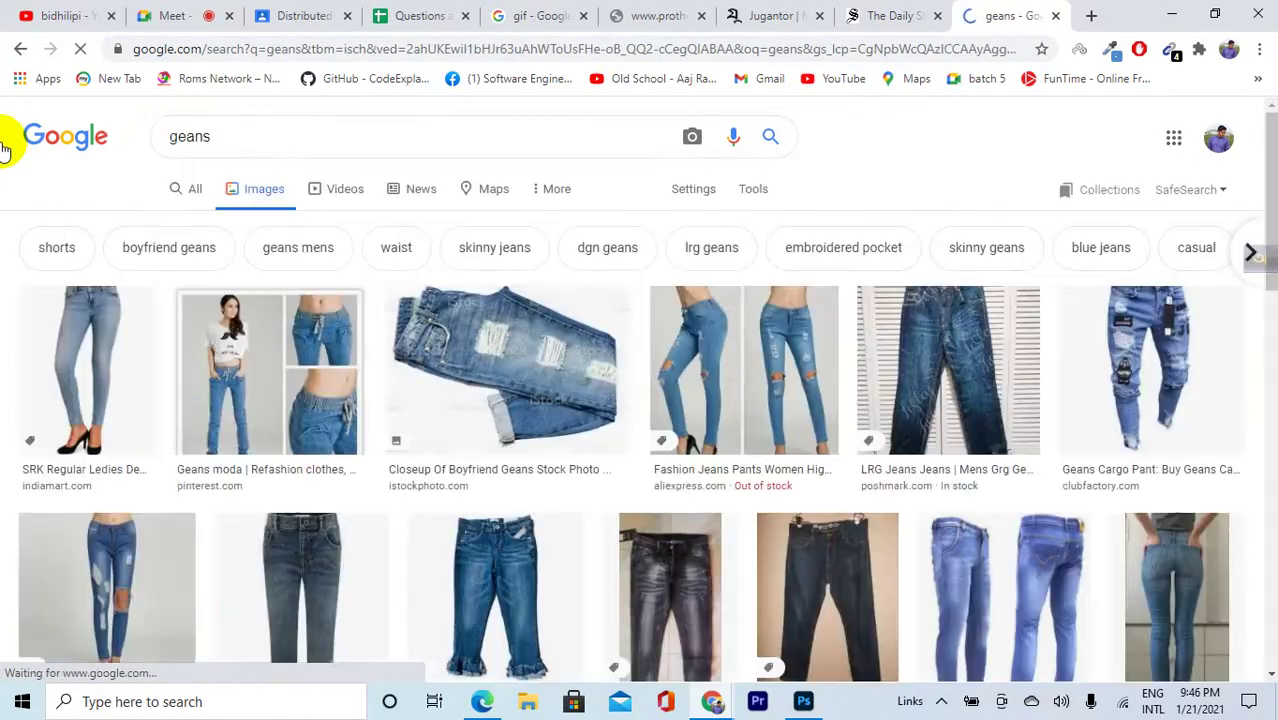
Find the "Grey Geans In A Pile Of Blue Jeans" picture in the image results and open its Dreamstime page
scroll(788, 485, down, 10)
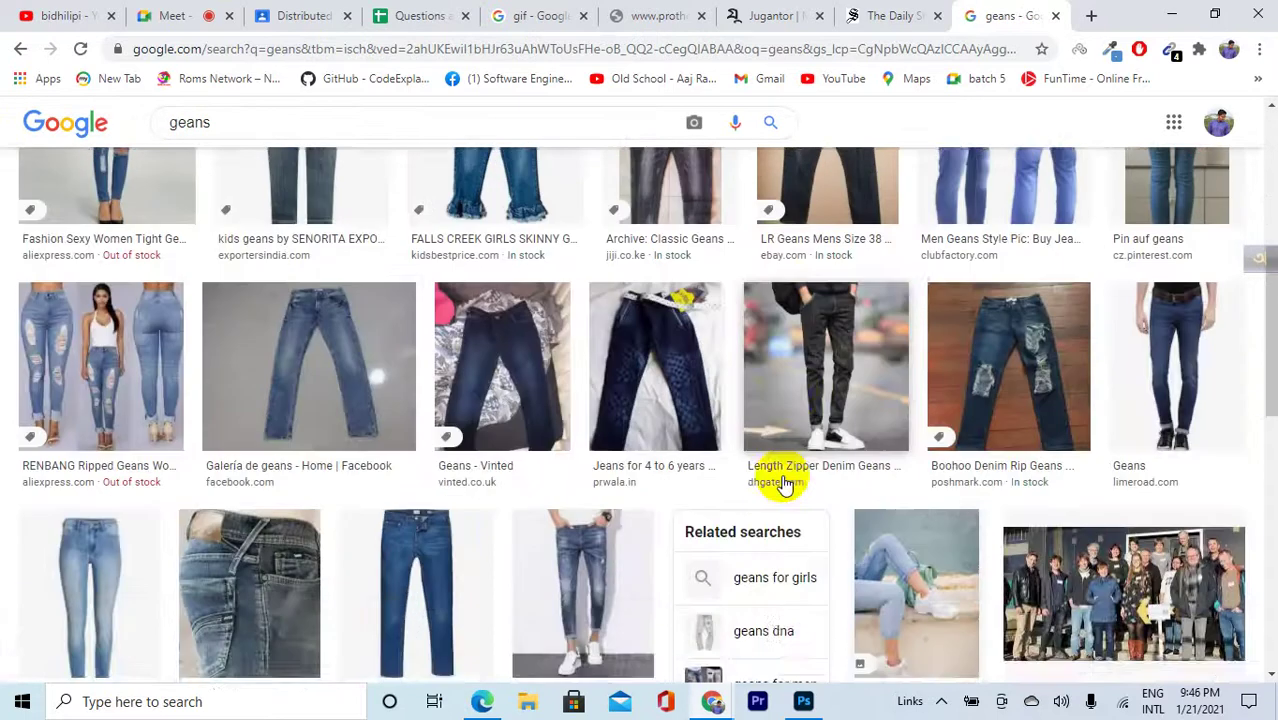
scroll(783, 484, down, 5)
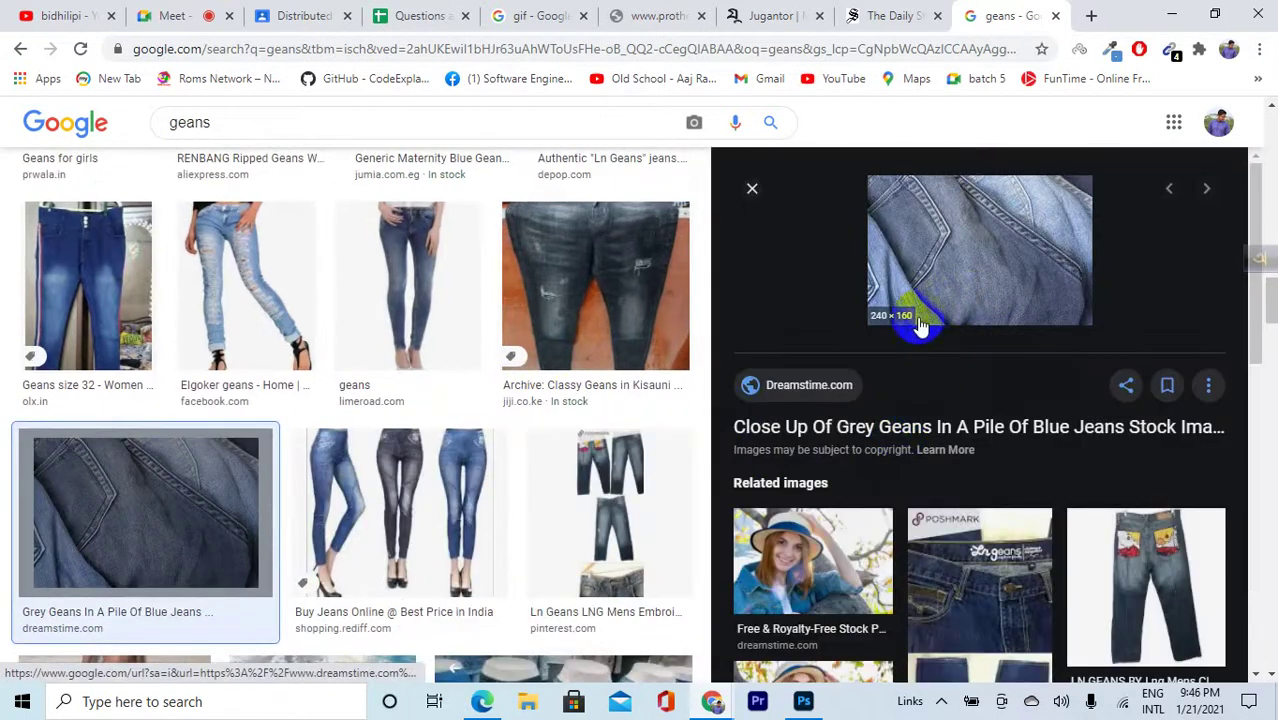
scroll(937, 399, down, 3)
scroll(955, 330, up, 3)
click(970, 271)
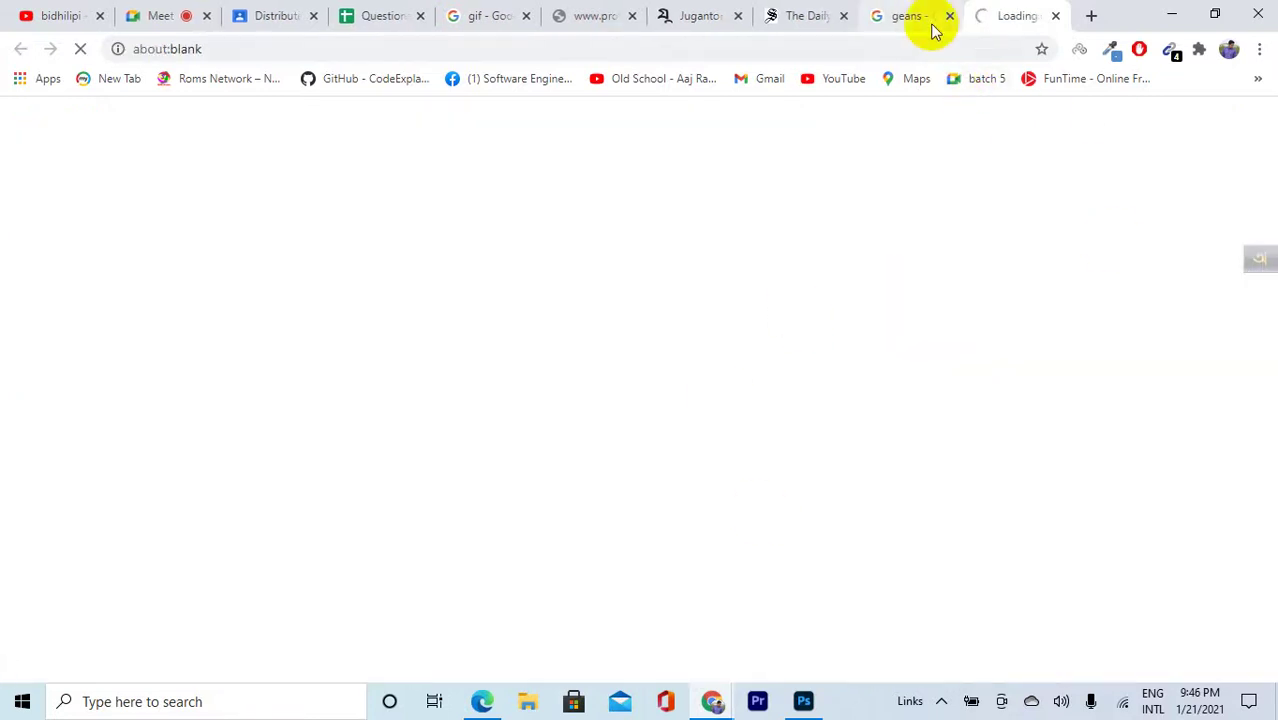
Try the free download of the Dreamstime jeans photo, dismiss the notification request, and go back from the subscription page
scroll(600, 425, down, 2)
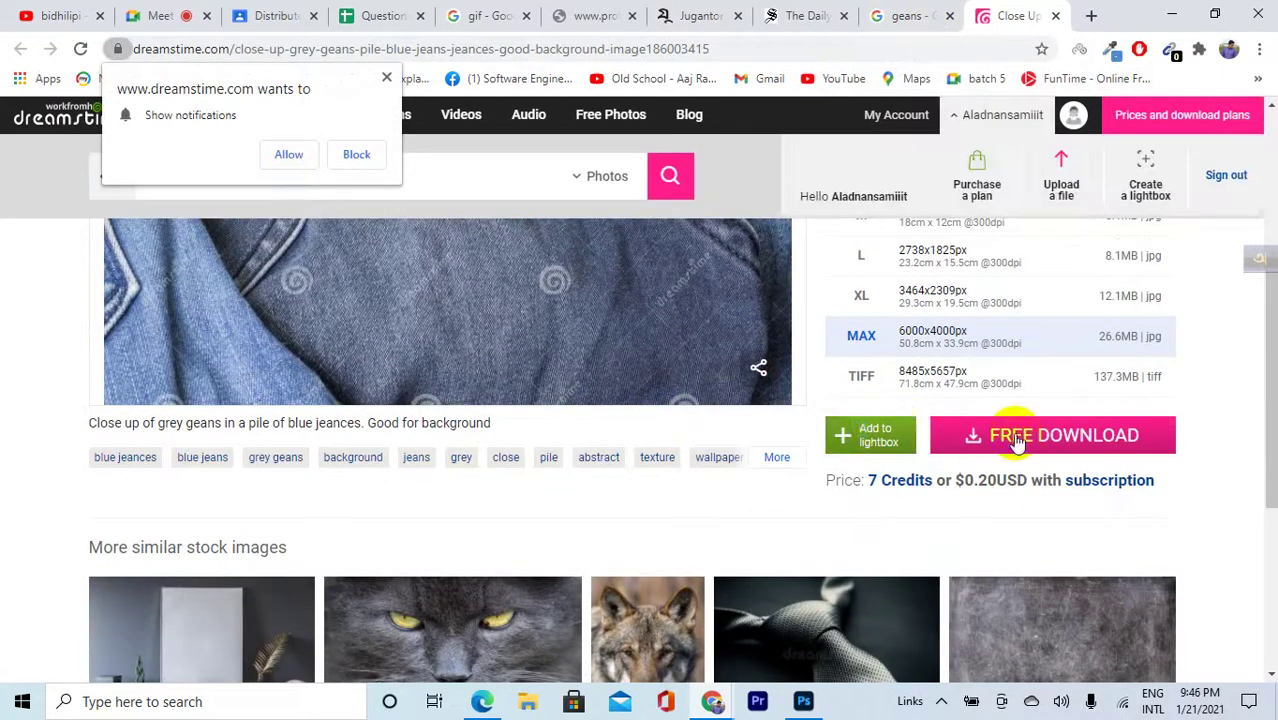
click(1017, 437)
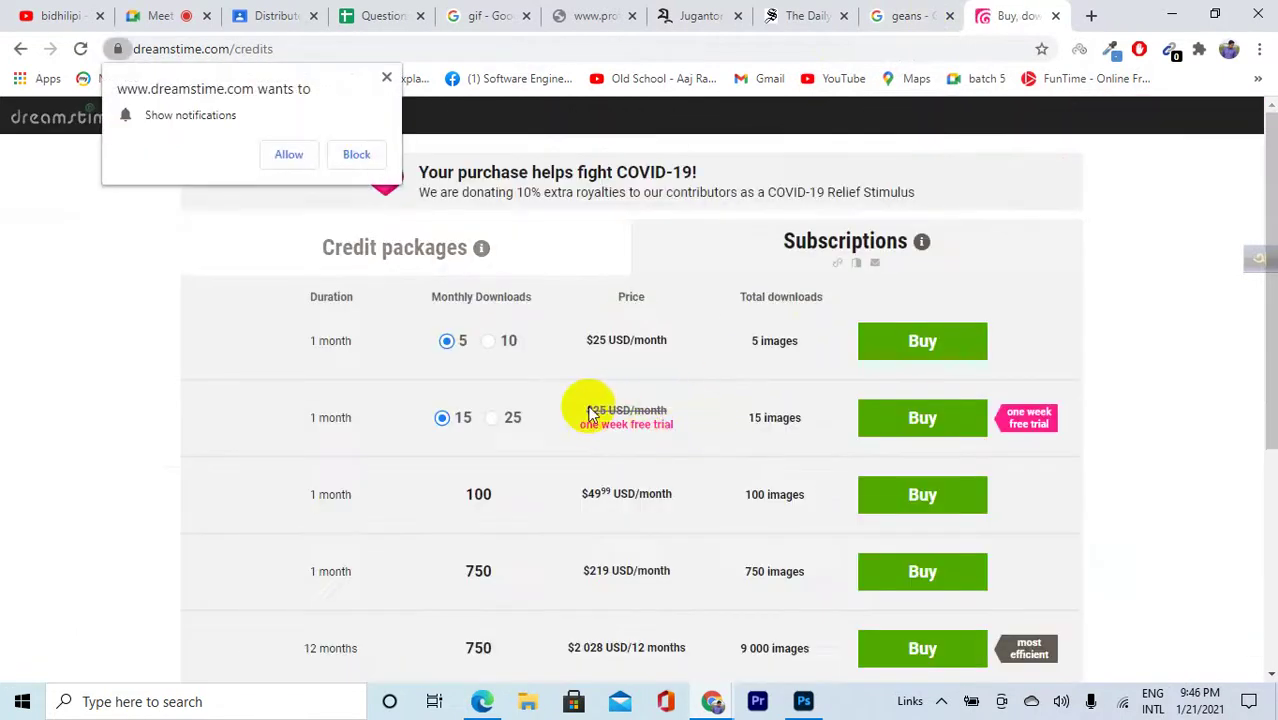
click(387, 79)
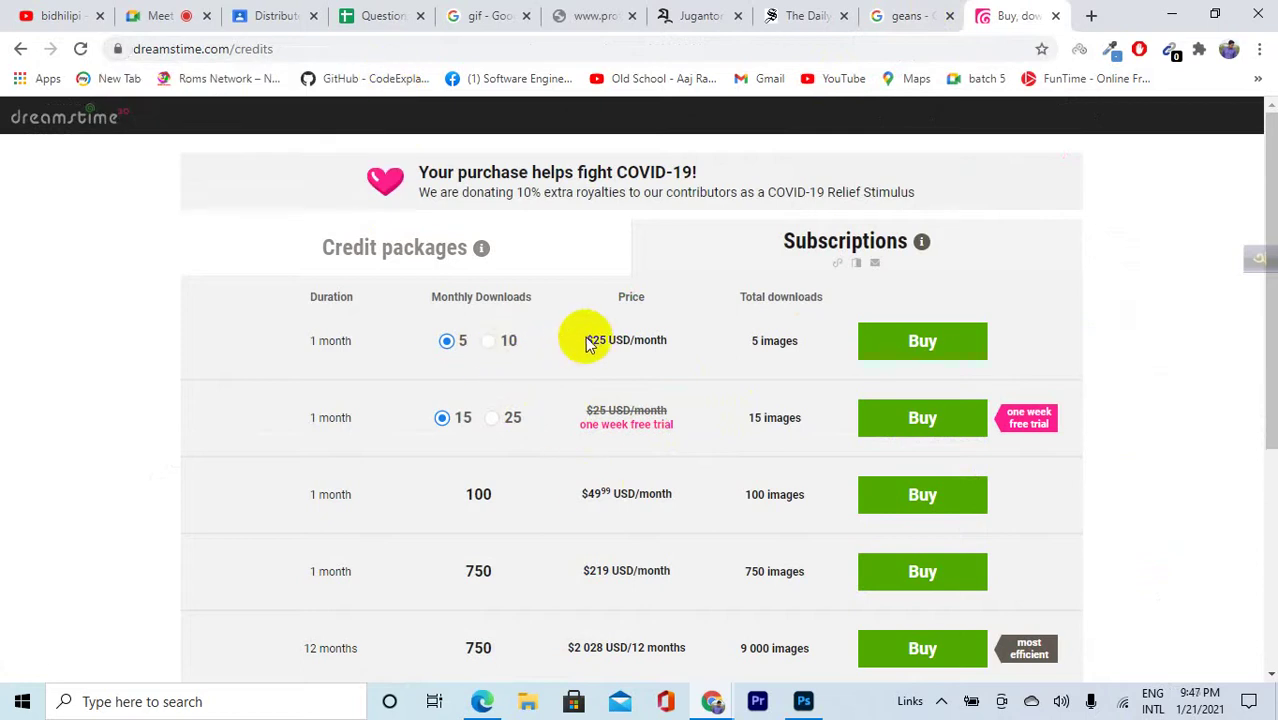
drag(588, 342, 631, 341)
click(20, 49)
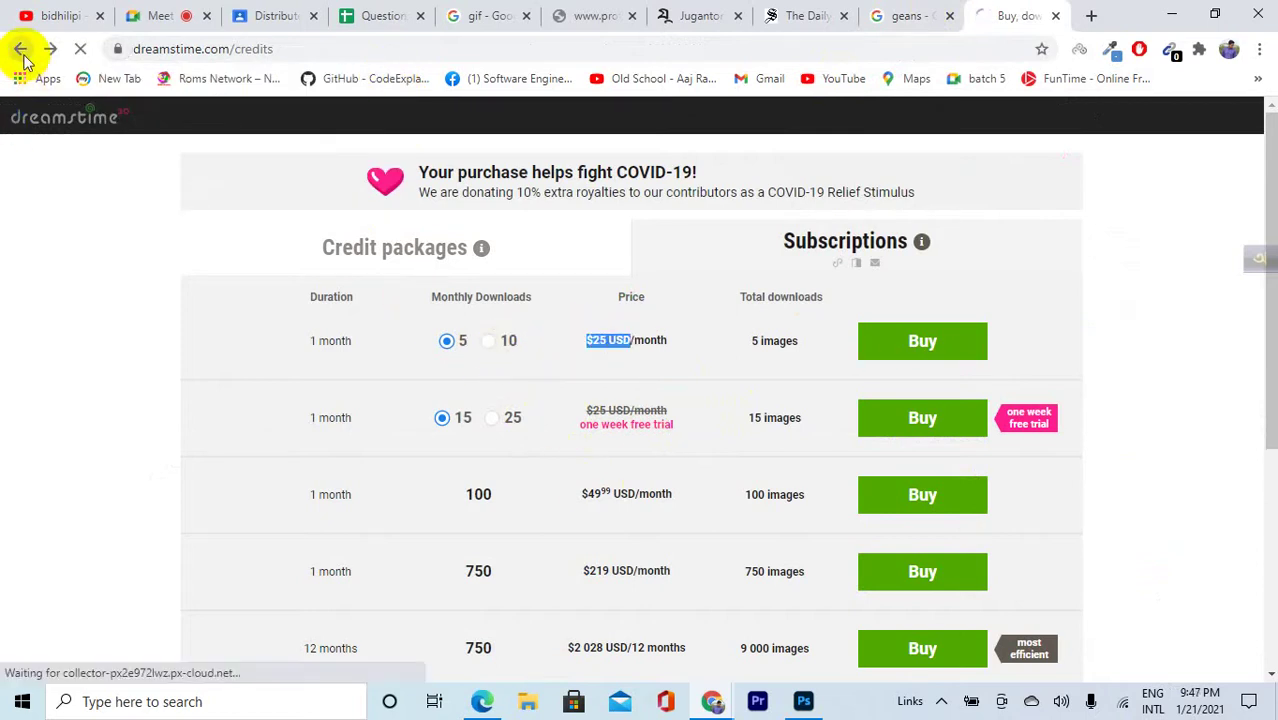
Return to the geans image results and look through further denim pictures and related images
click(897, 16)
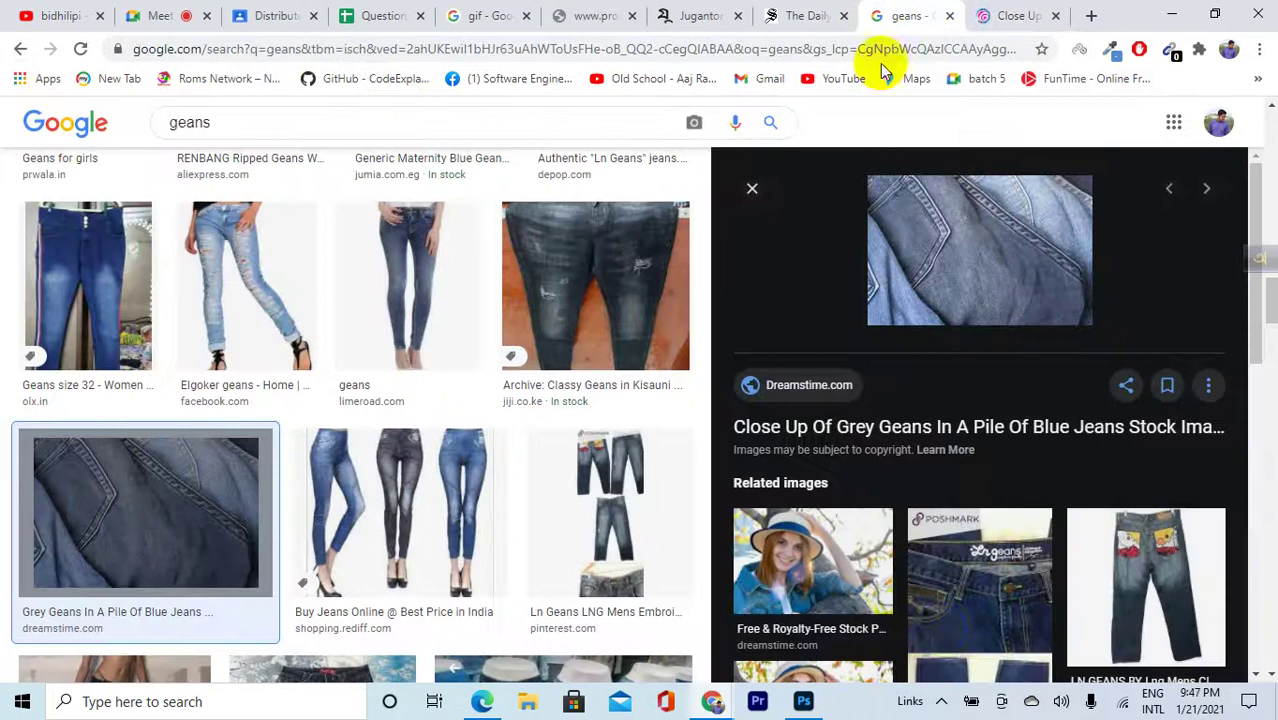
scroll(950, 625, down, 4)
scroll(583, 525, down, 10)
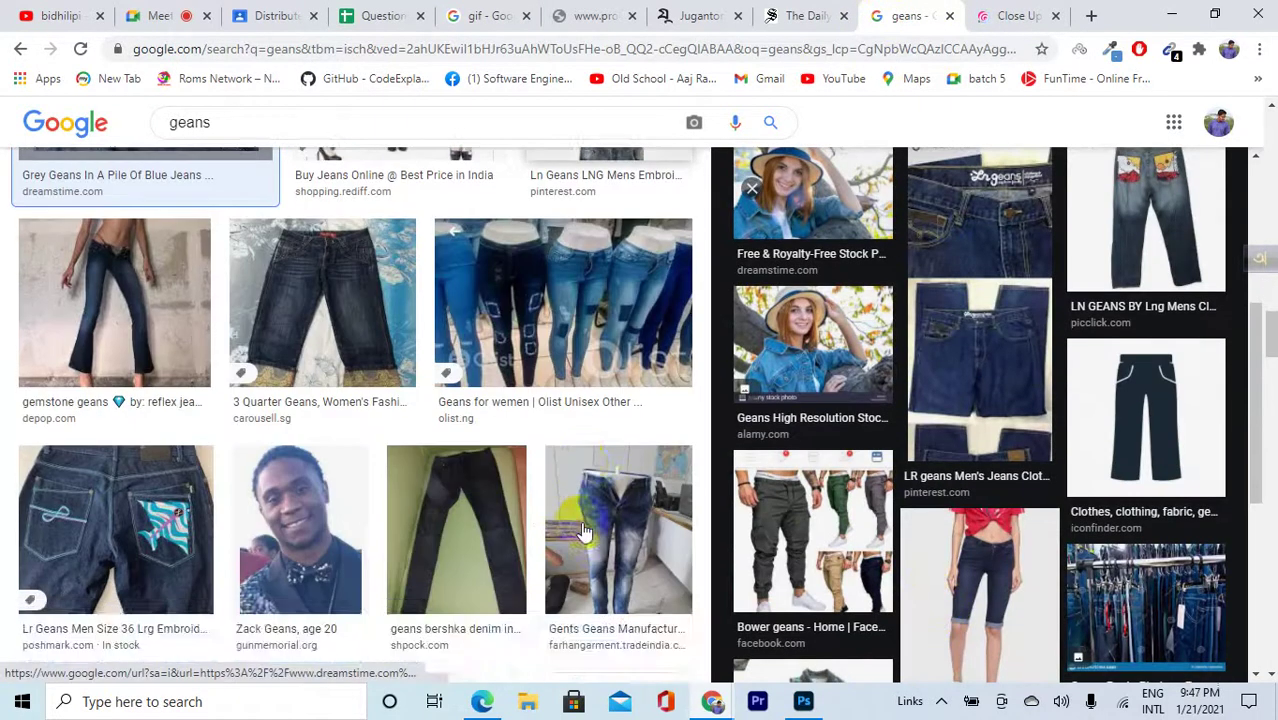
scroll(580, 528, down, 15)
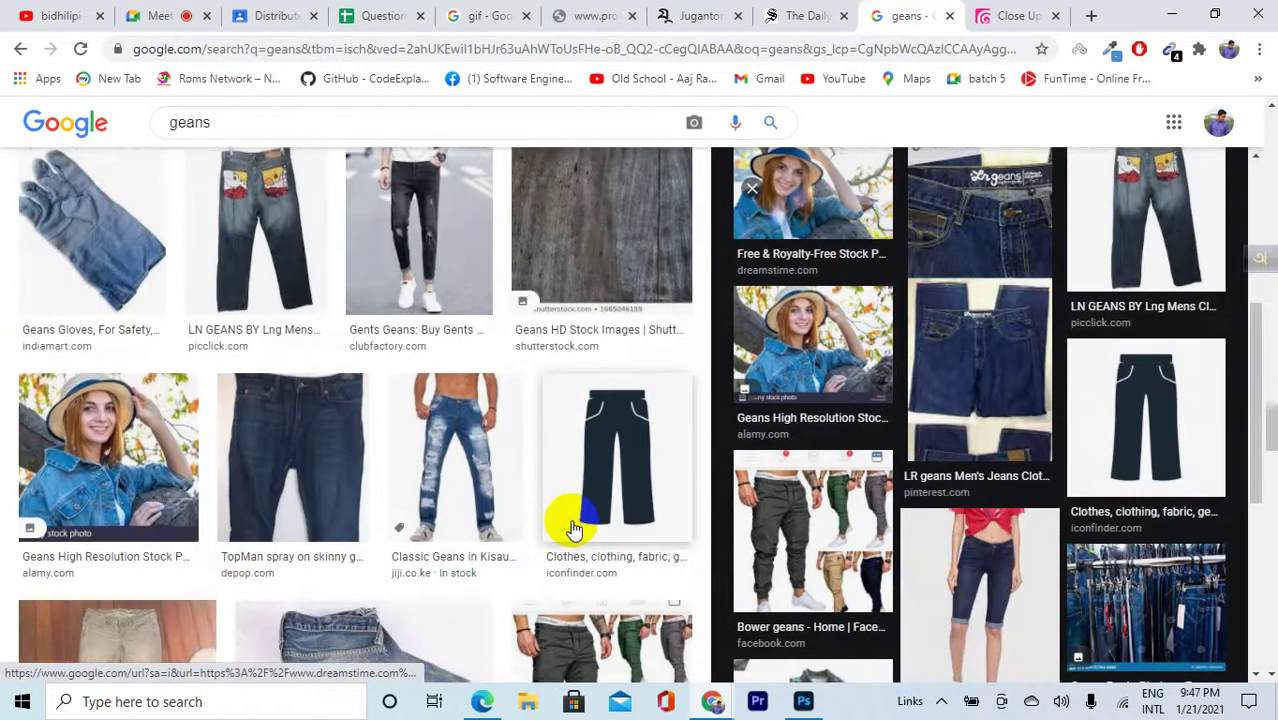
scroll(575, 530, down, 5)
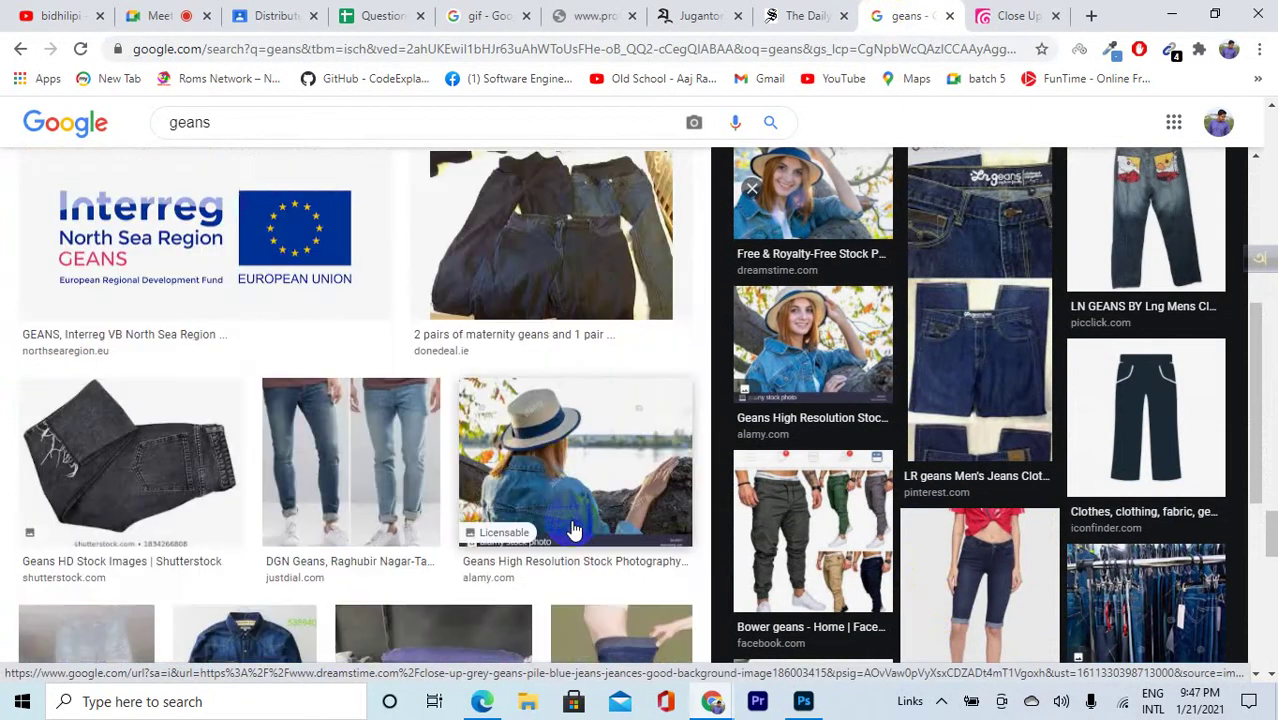
scroll(575, 530, down, 3)
scroll(1010, 490, down, 3)
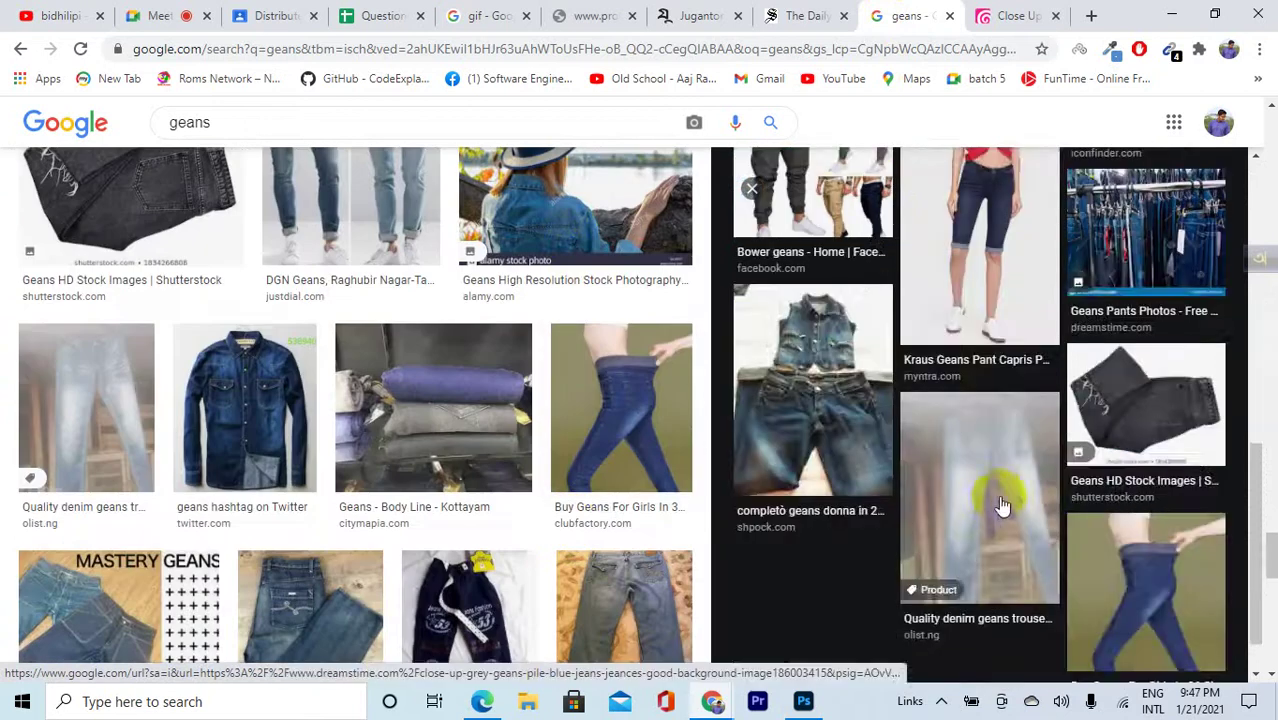
Save the previewed grey jeans close-up to the Desktop as close-up-grey-geans-pile-blue-jeans-jeances-good-background-186003415.jpg
click(985, 503)
right_click(968, 260)
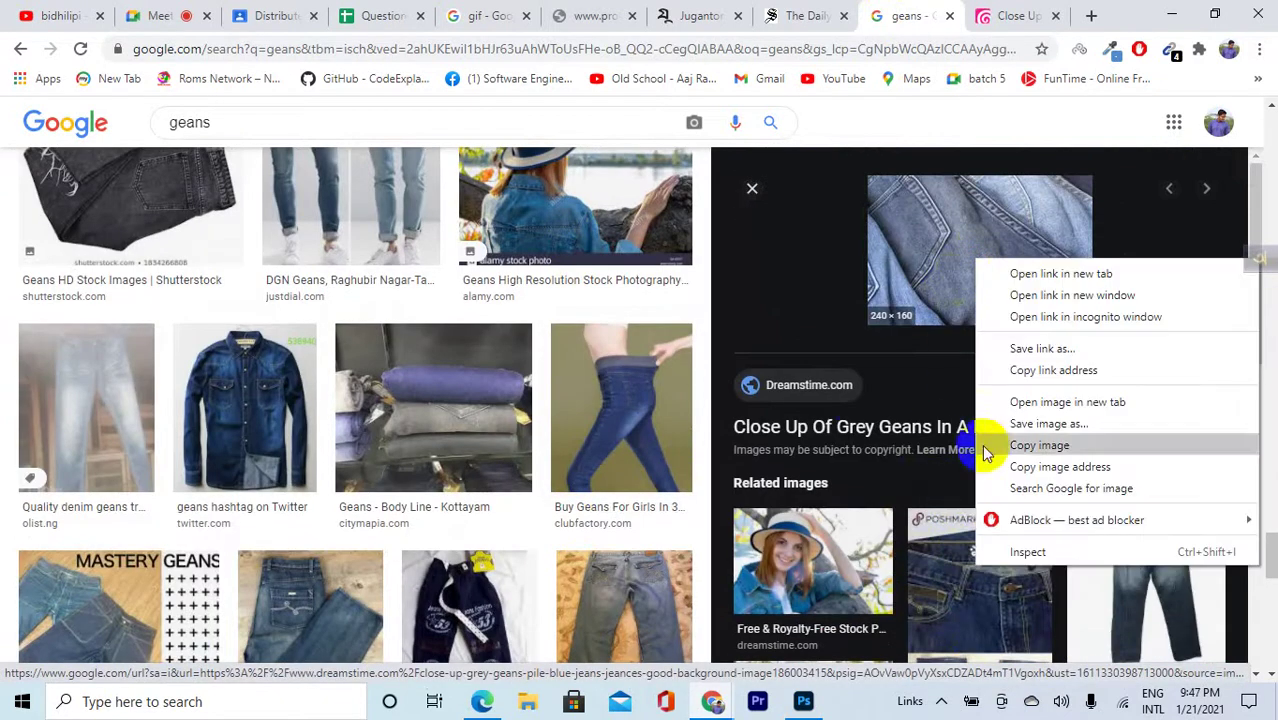
click(1045, 424)
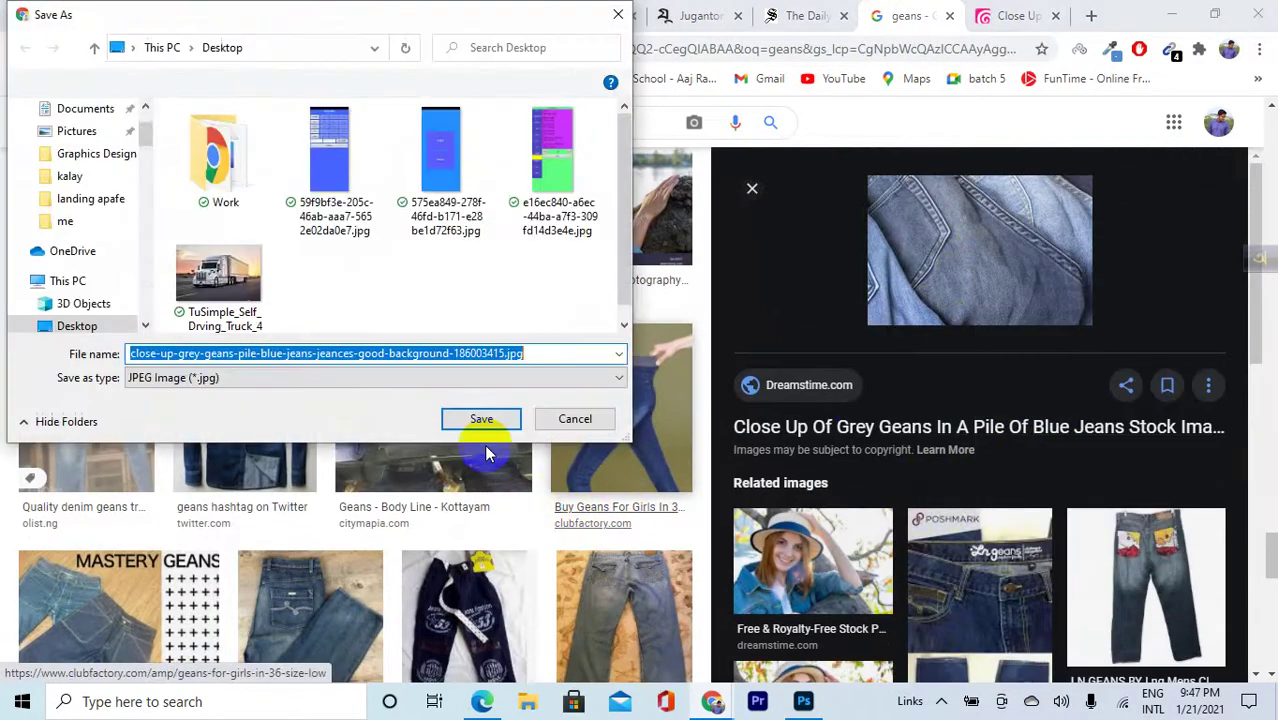
scroll(90, 200, up, 1)
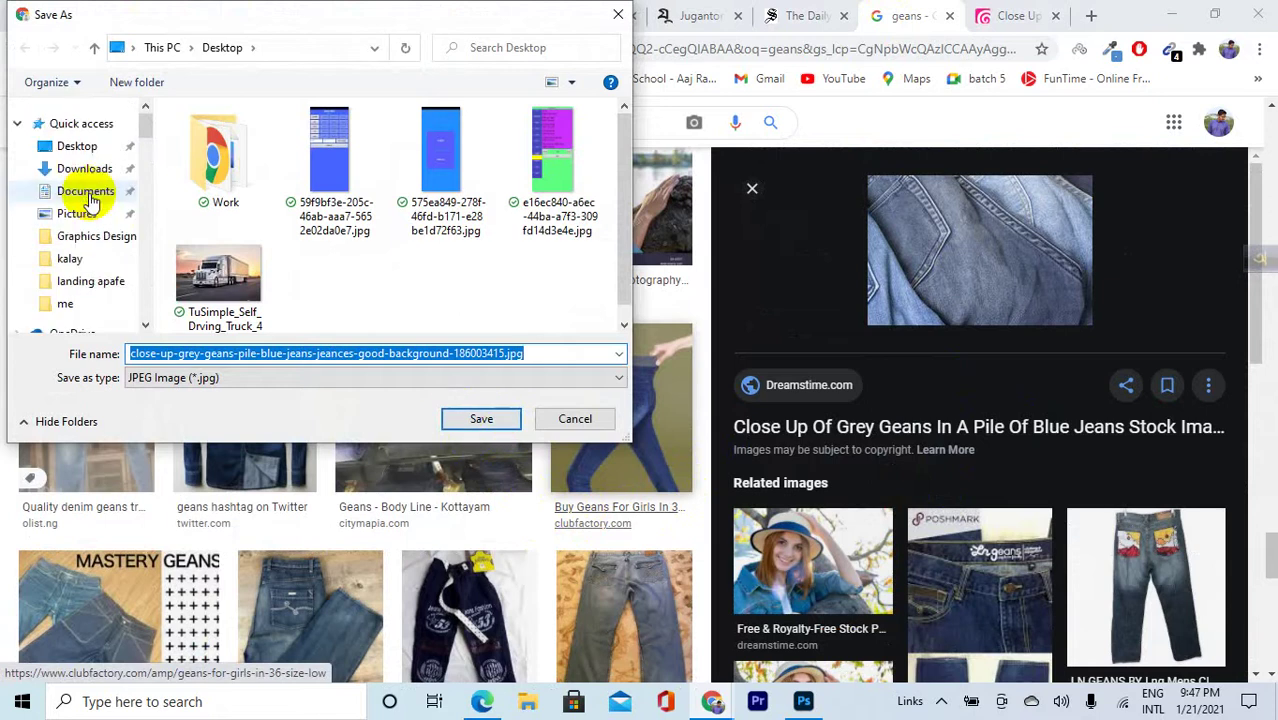
scroll(428, 270, down, 1)
click(484, 419)
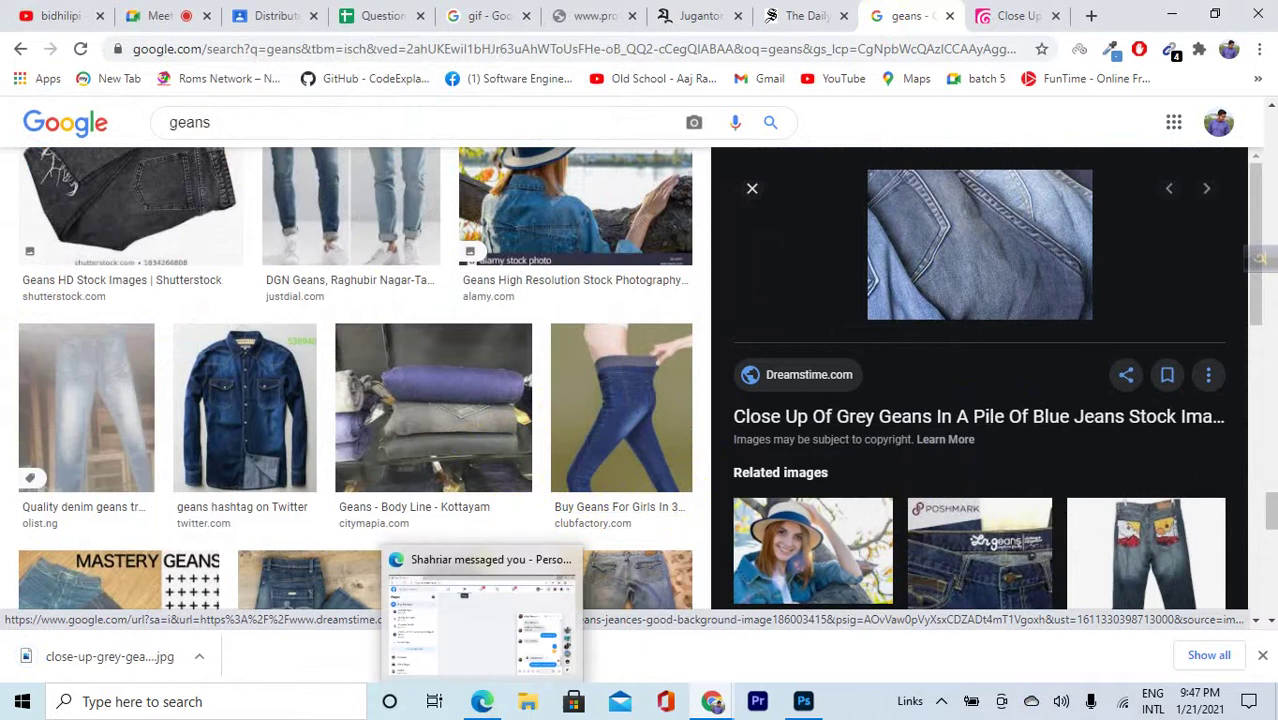
Switch to the Jugantor news site and find the Jamuna Denim Ltd. banner among its sidebar ads as a reference
click(806, 15)
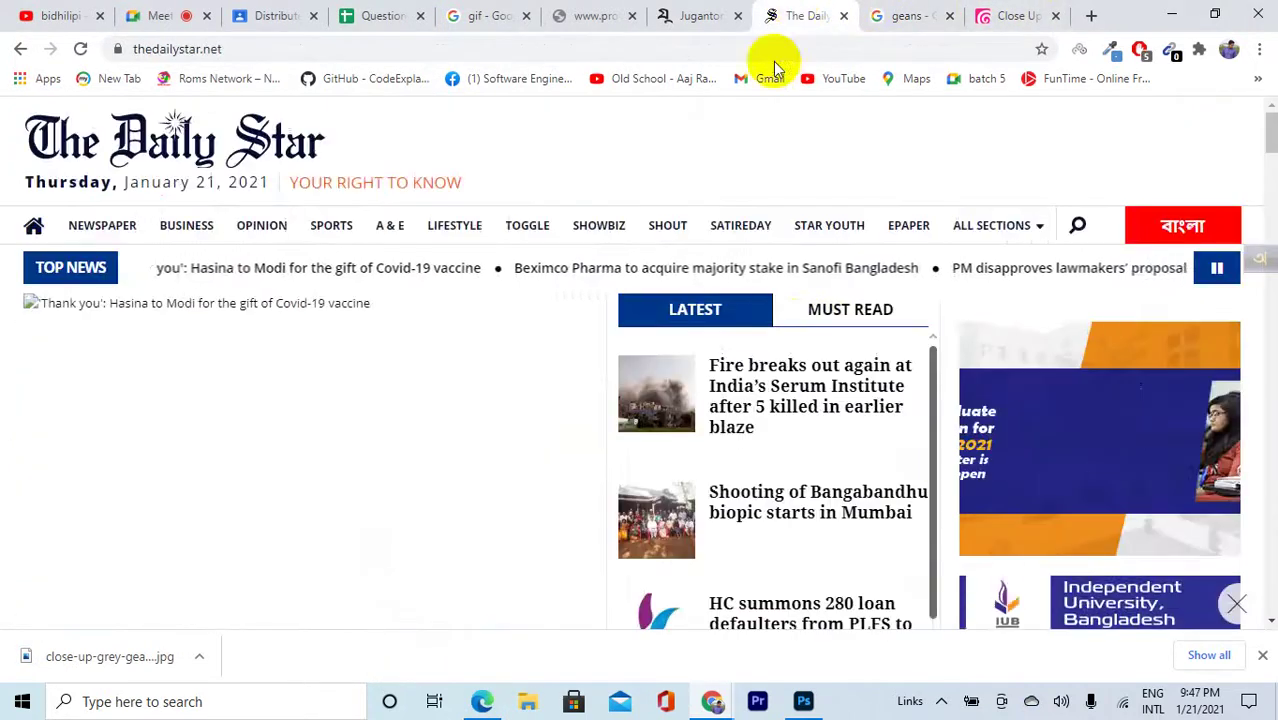
click(727, 15)
scroll(1110, 441, down, 3)
scroll(1092, 441, down, 10)
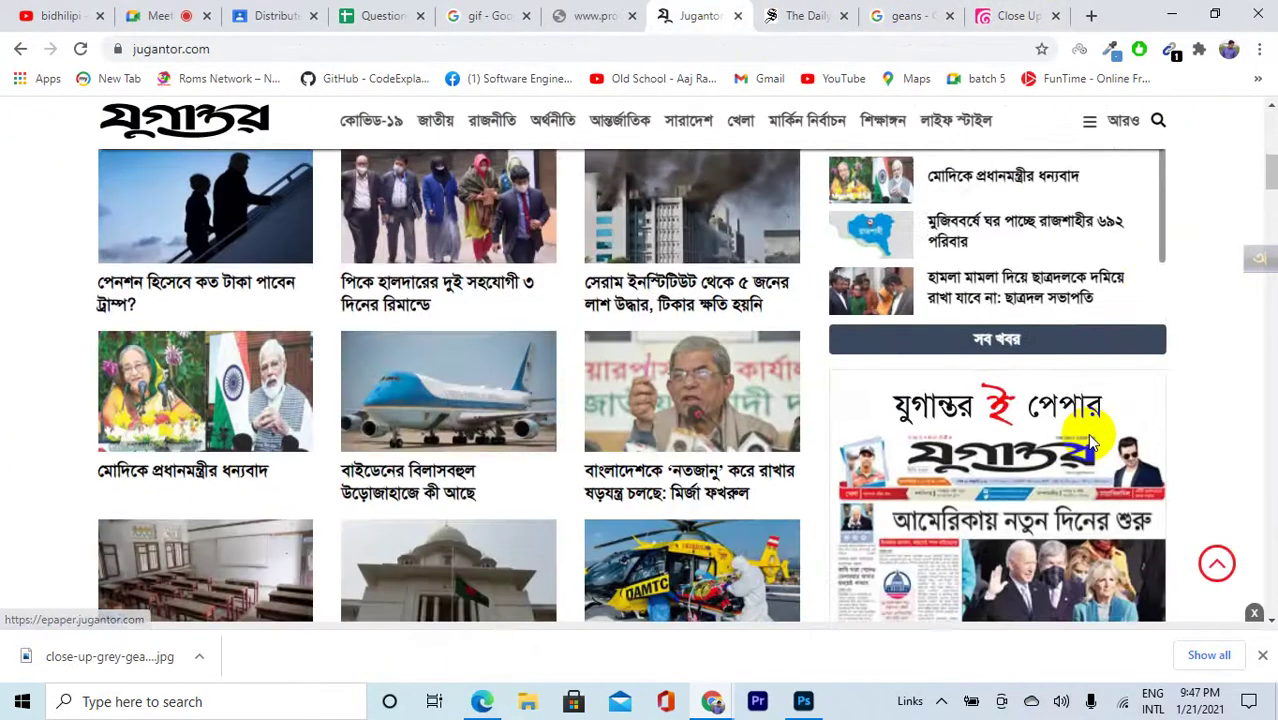
scroll(1092, 441, down, 10)
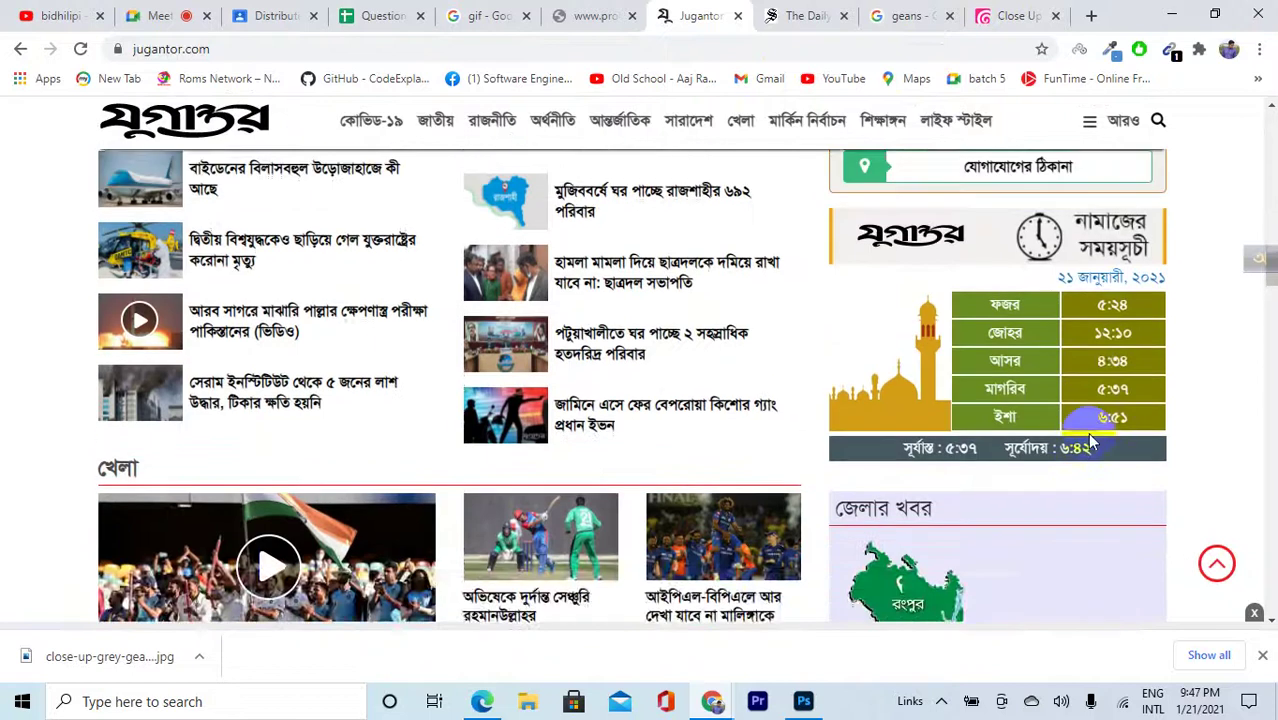
scroll(1090, 441, down, 1)
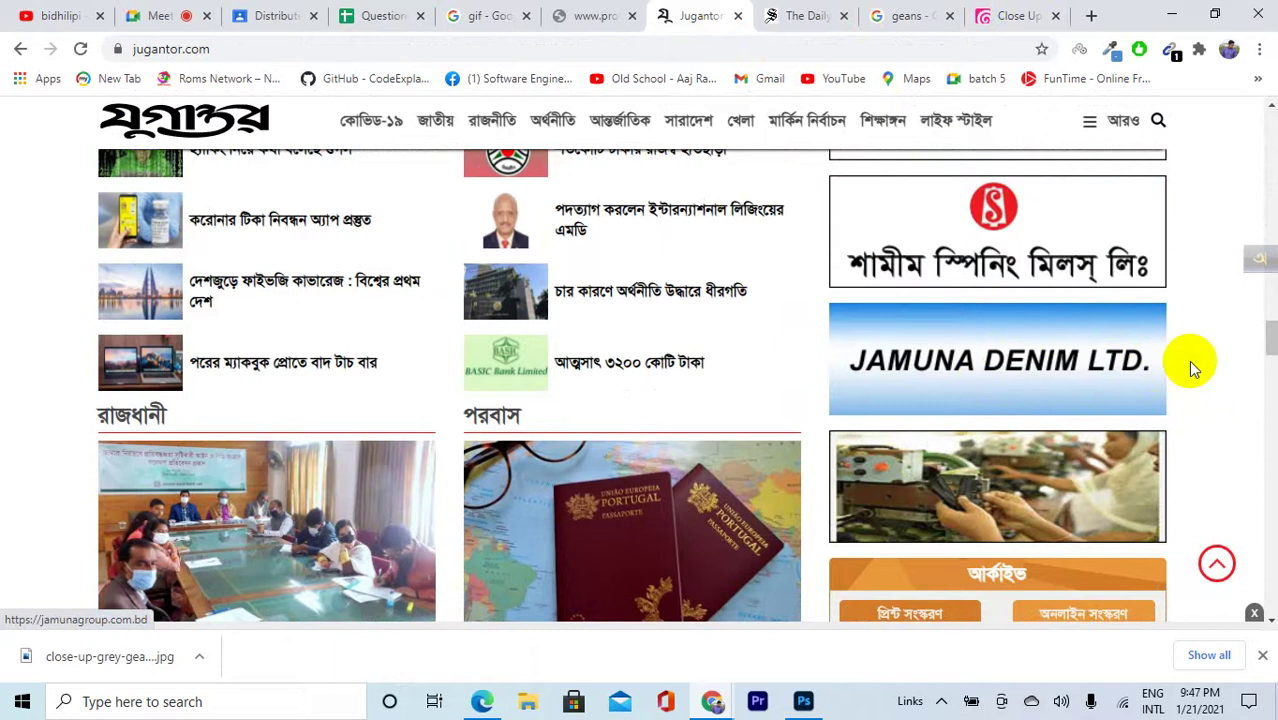
Switch to Photoshop and add a Lorem Ipsum placeholder text layer on the blank banner
click(805, 703)
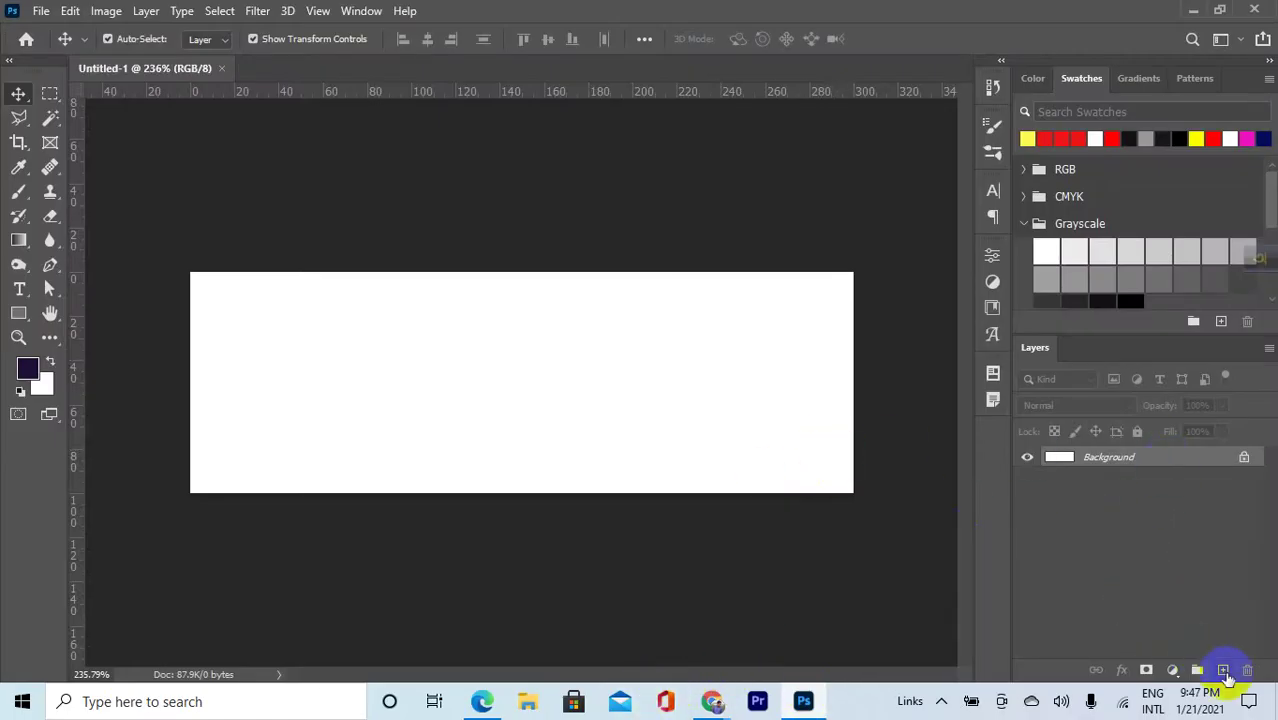
click(1224, 670)
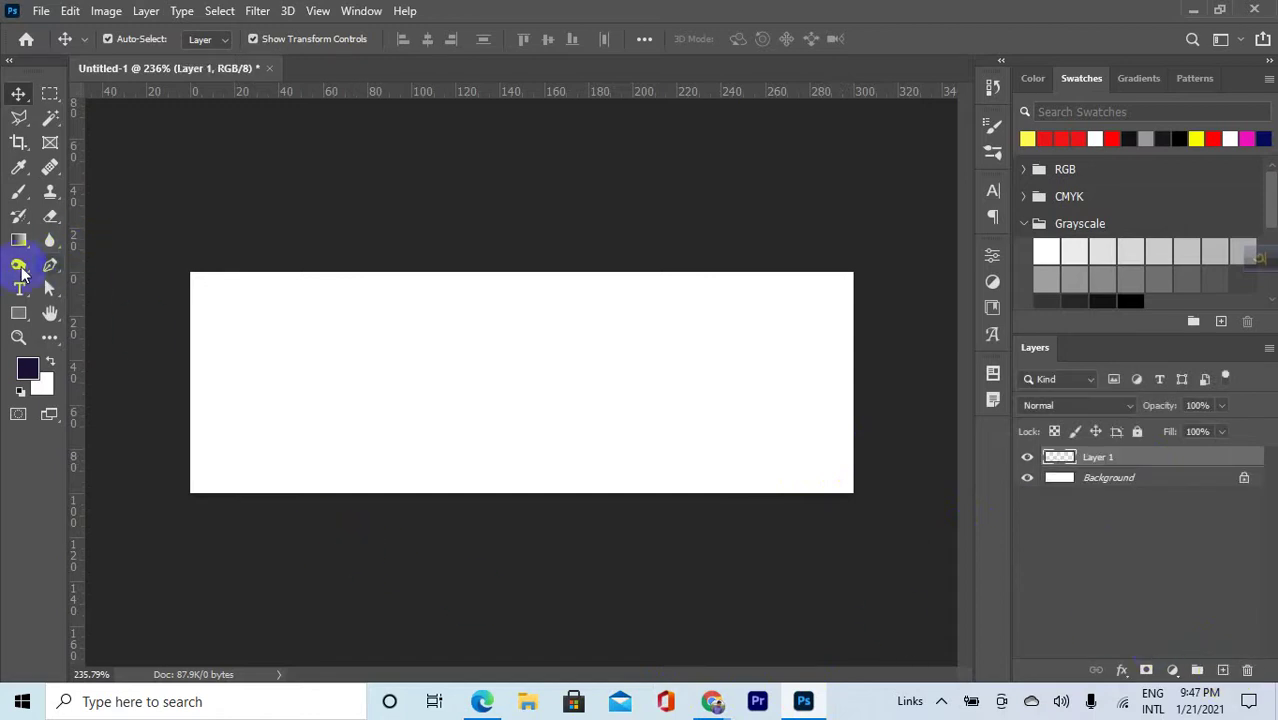
click(15, 290)
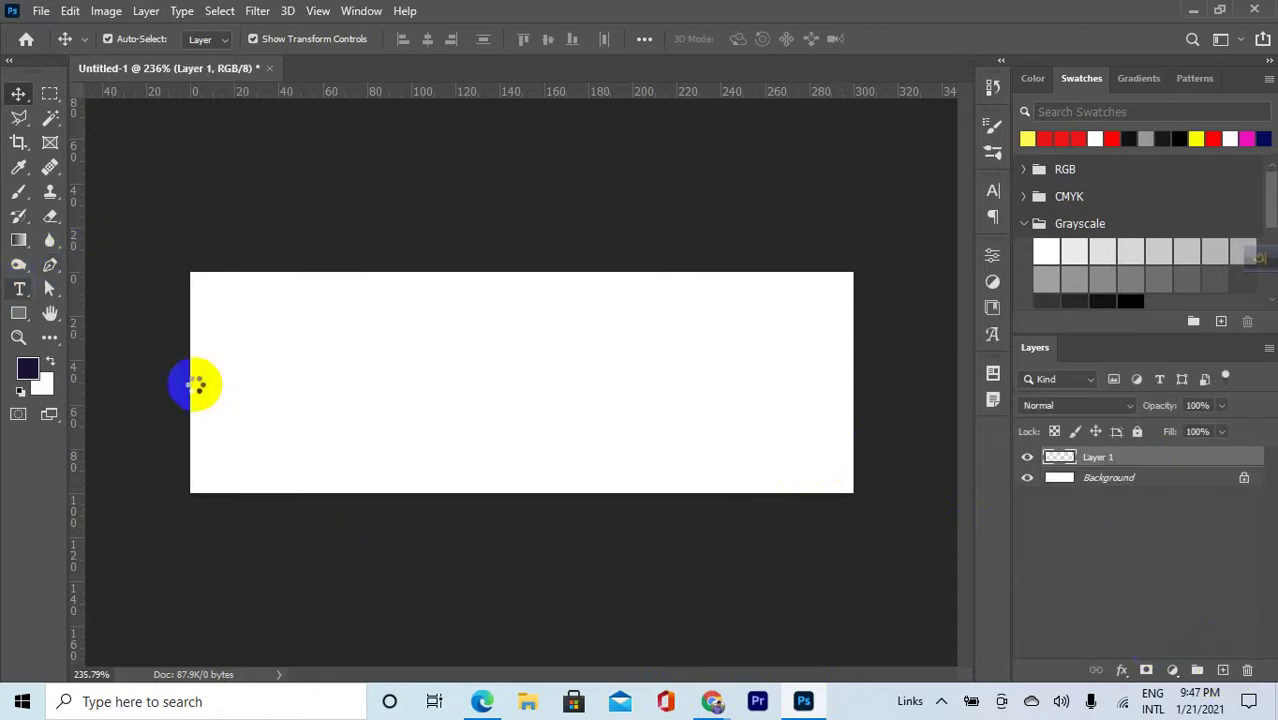
click(310, 384)
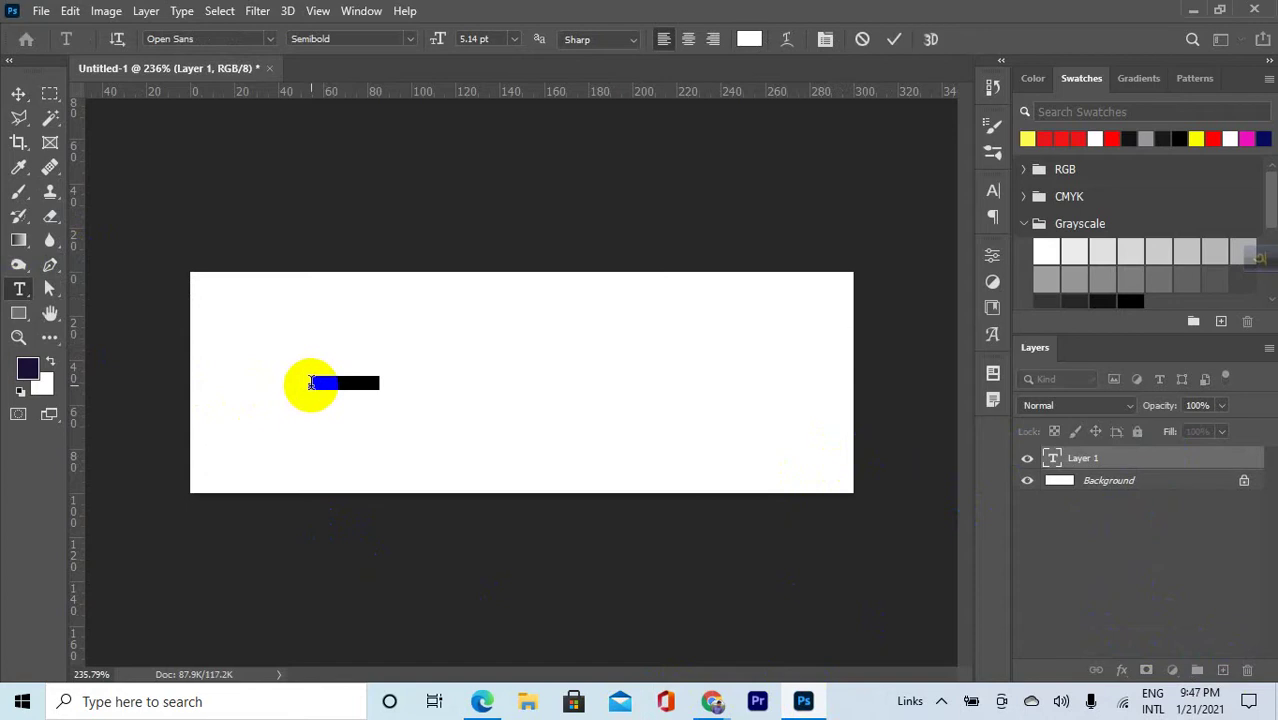
click(15, 94)
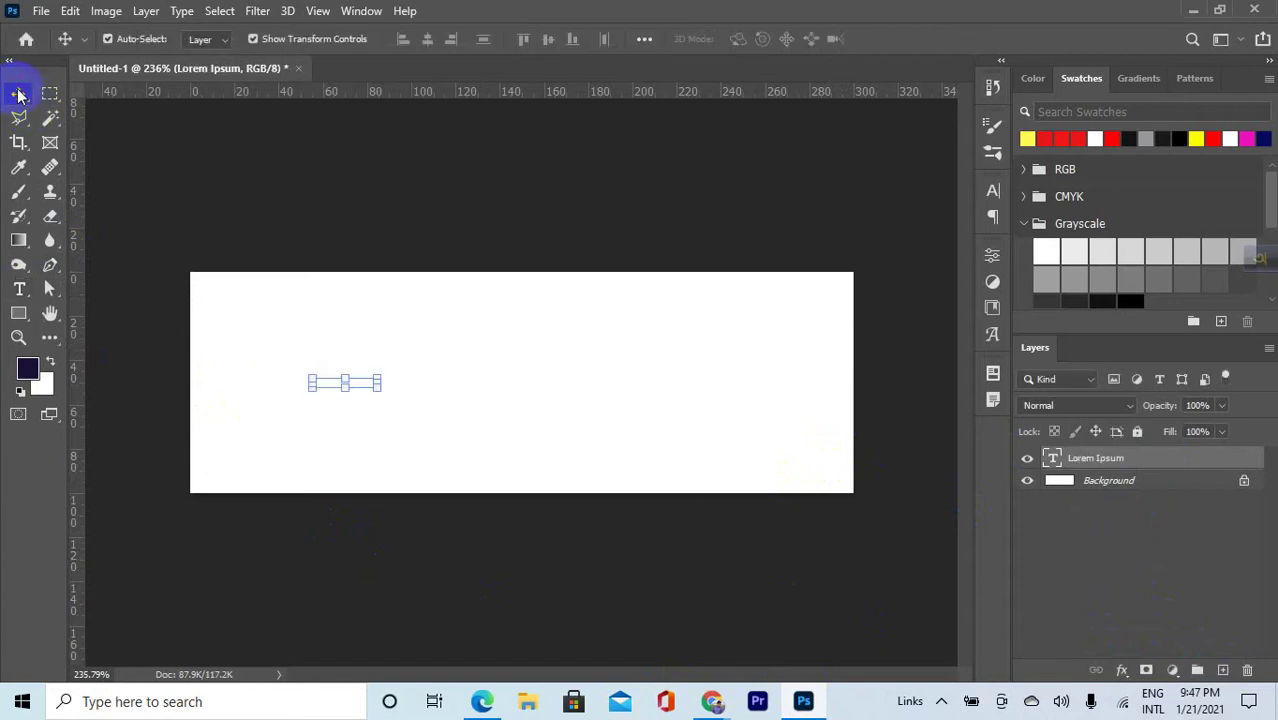
Set the placeholder text to black (000000) at 36 pt and move it within the banner
click(993, 192)
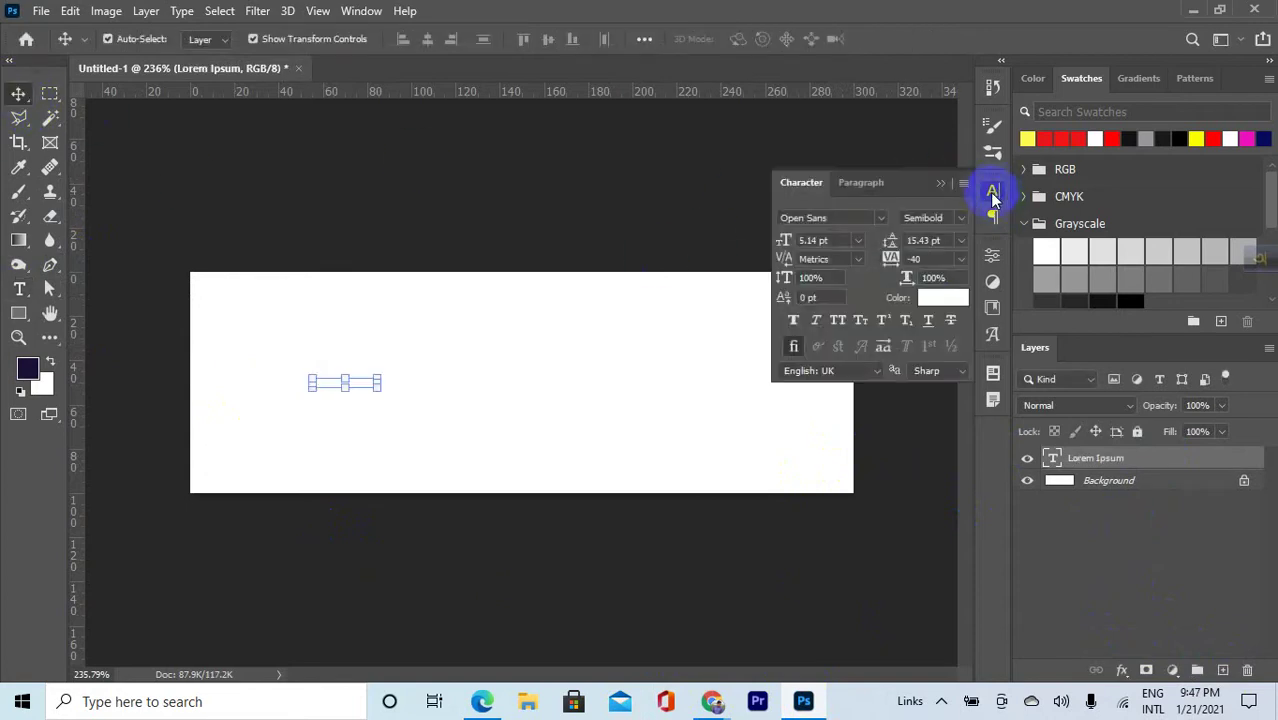
click(940, 296)
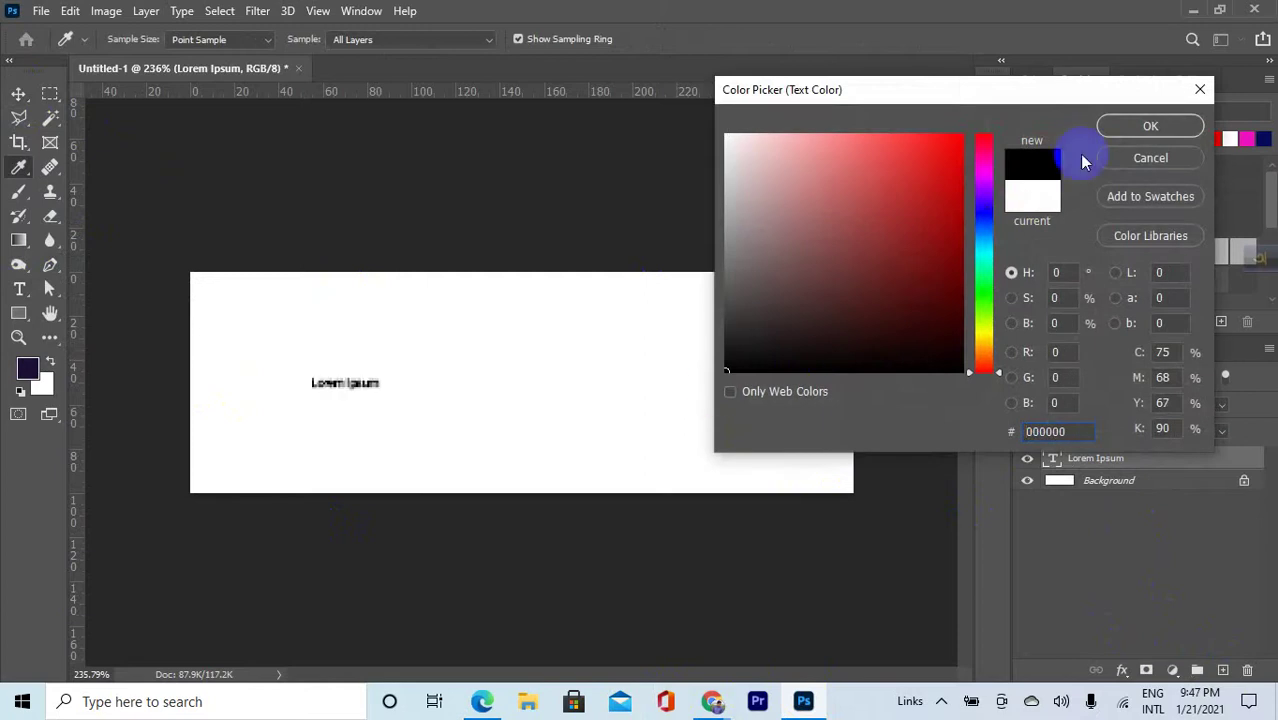
click(1118, 127)
click(855, 244)
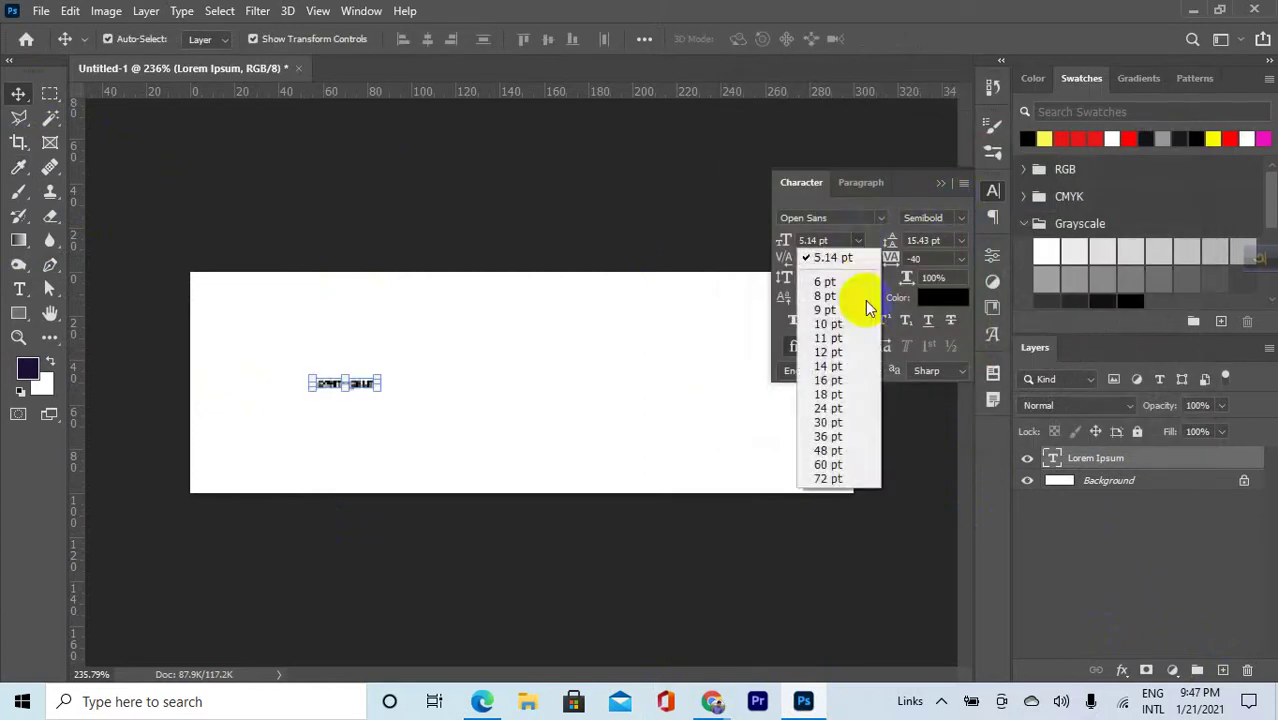
click(845, 436)
drag(567, 388, 494, 379)
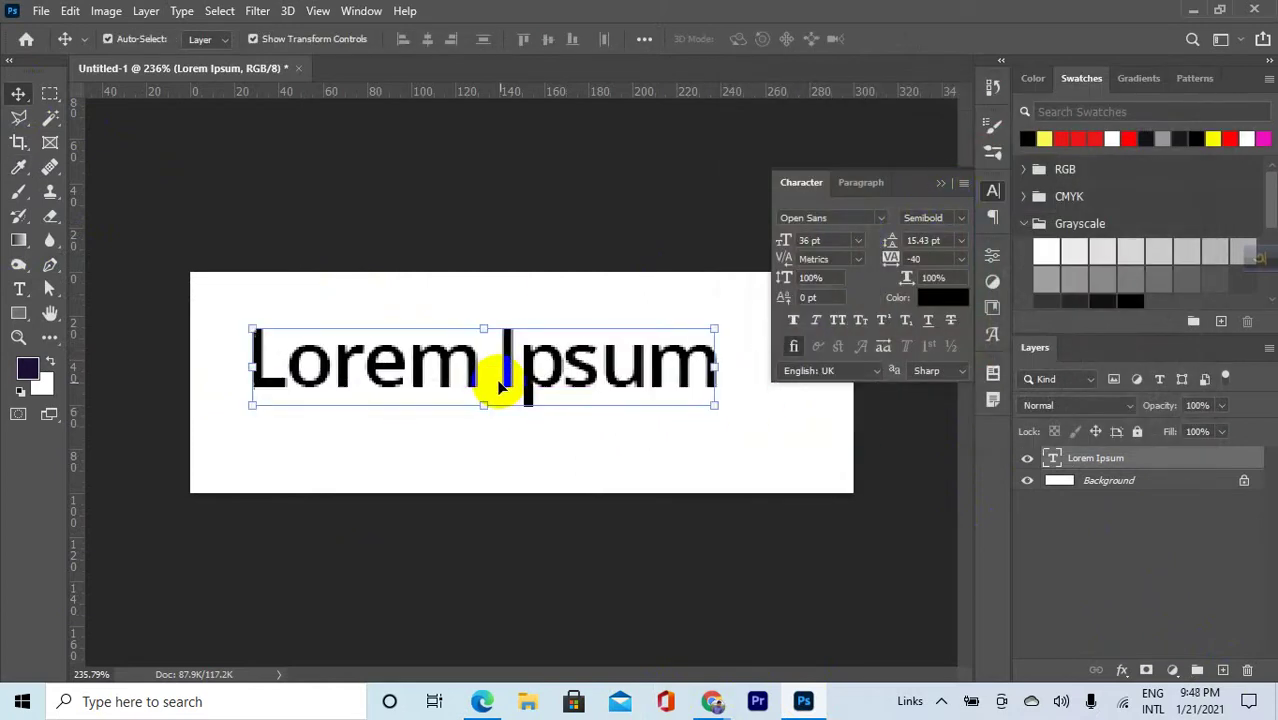
scroll(613, 375, down, 3)
scroll(605, 375, down, 2)
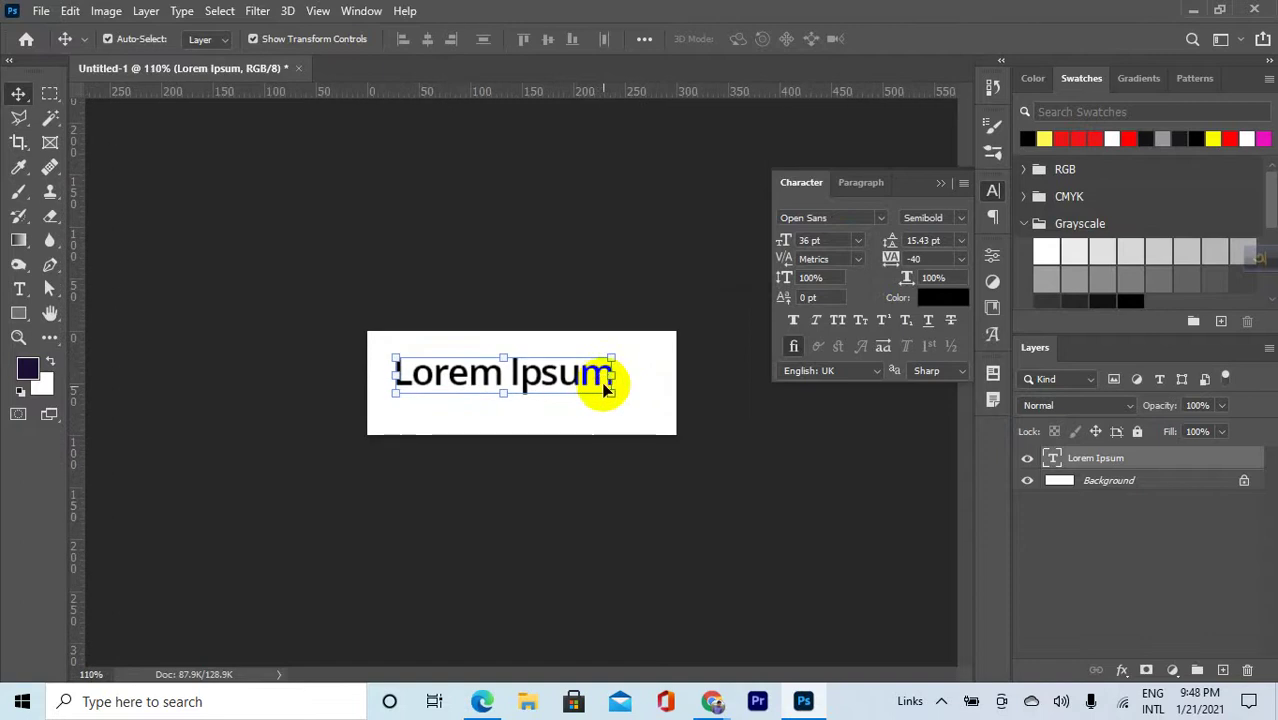
Replace the placeholder text with "JAMUNA DANIM LTD" and commit the edit
click(482, 702)
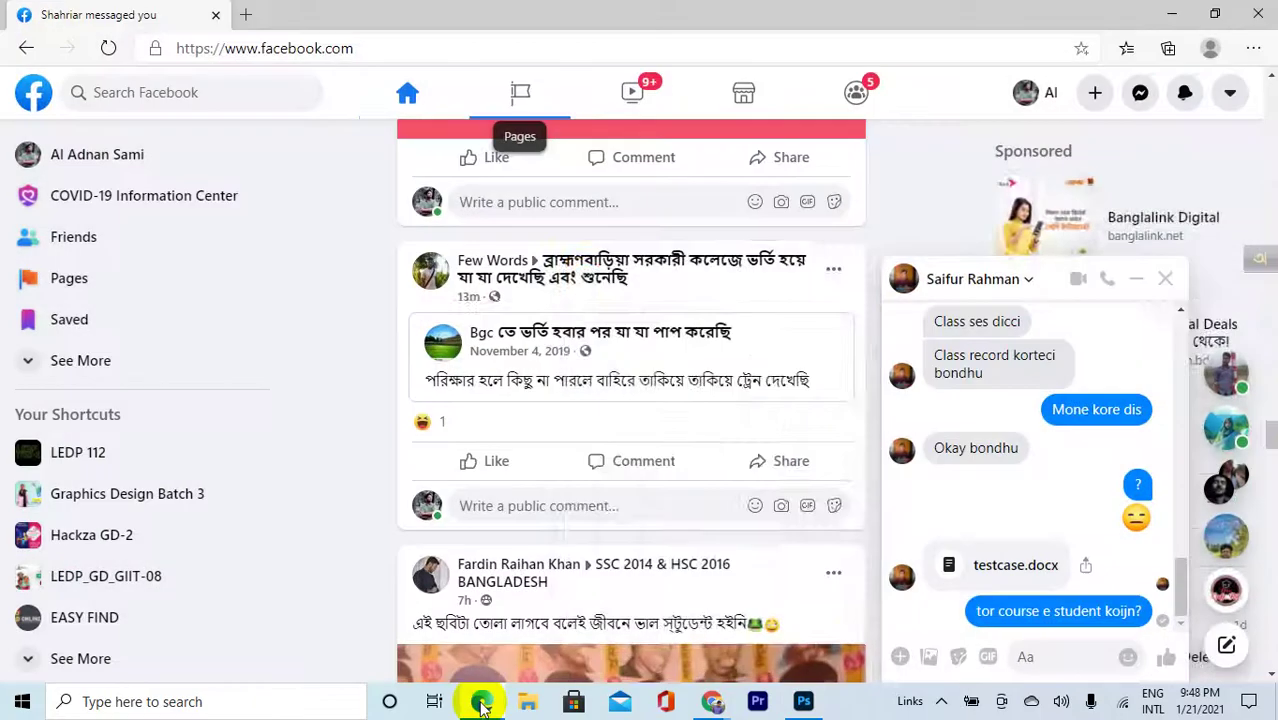
click(485, 699)
double_click(560, 383)
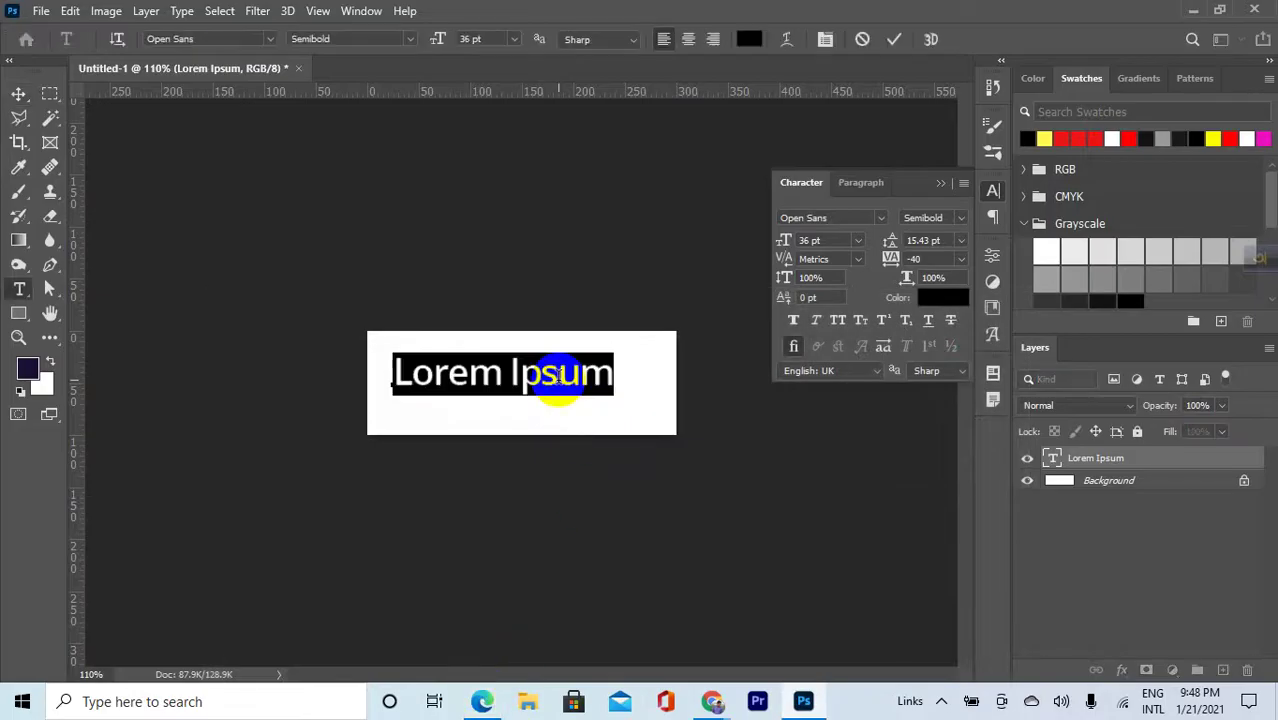
text(JAMUNA DANIM)
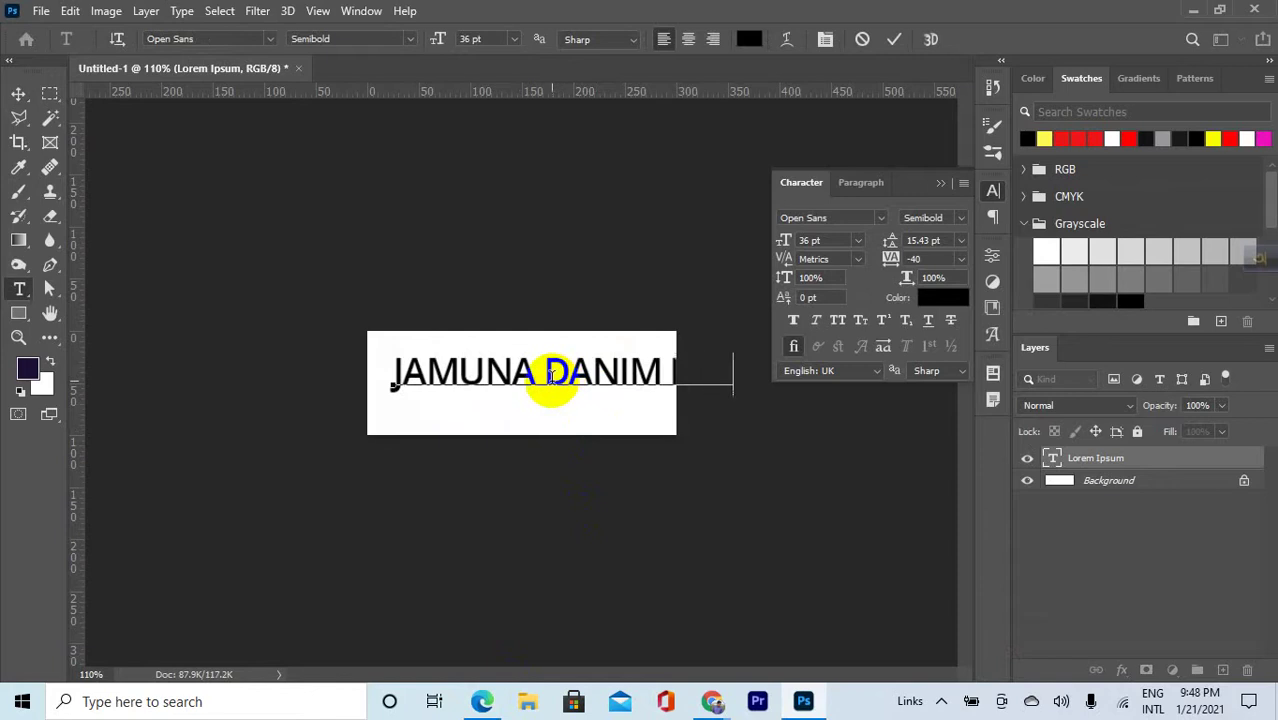
click(549, 375)
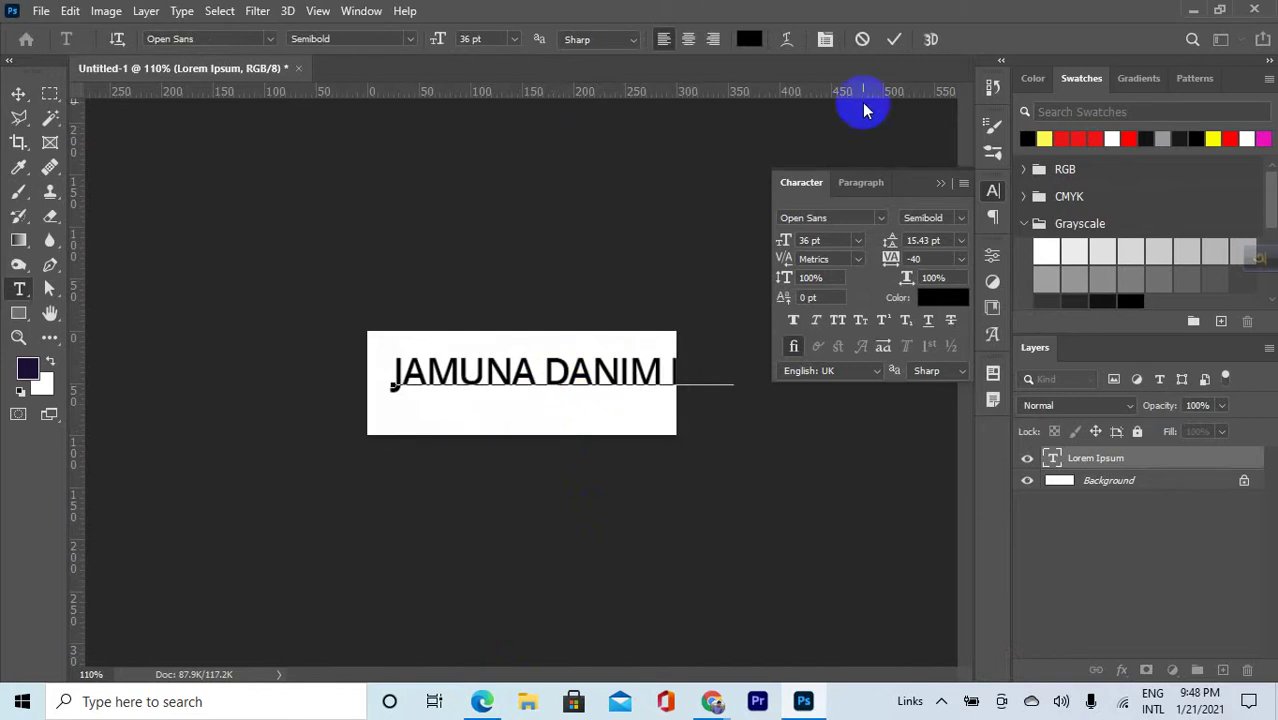
click(903, 38)
key(v)
Set the company name to 24 pt Extrabold and move it to the middle of the banner
drag(747, 411, 760, 370)
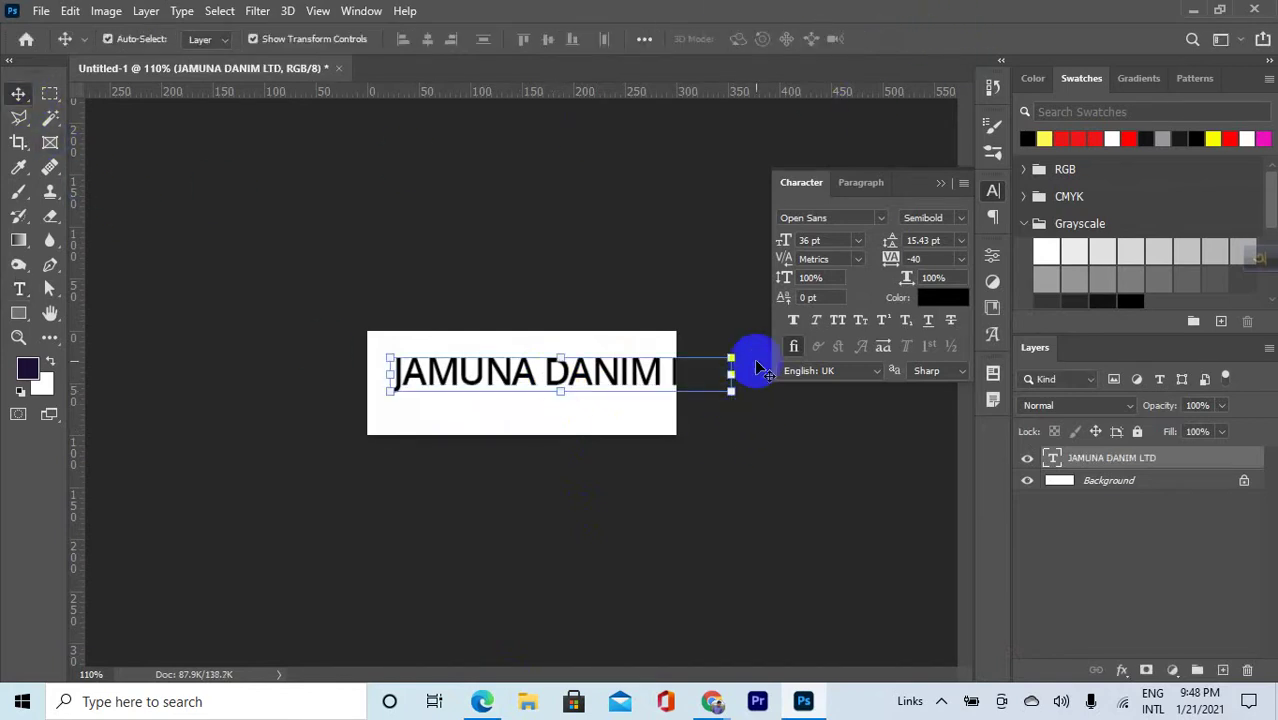
click(858, 241)
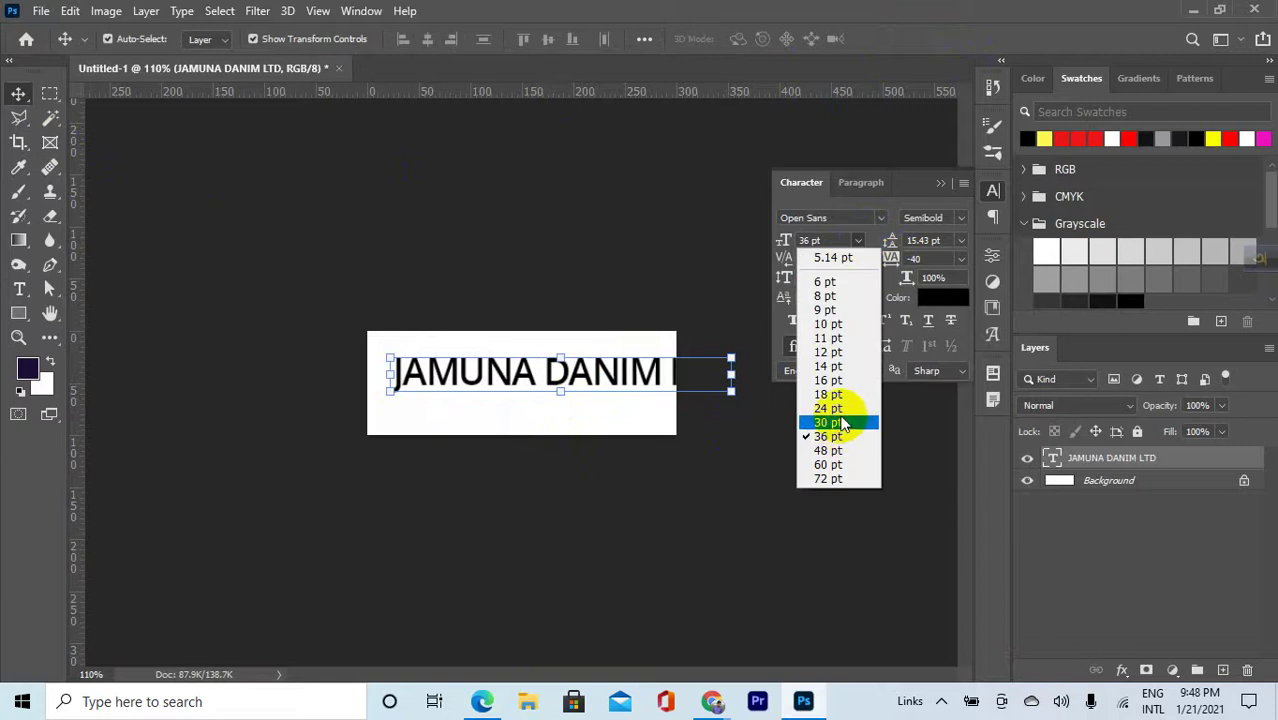
click(840, 408)
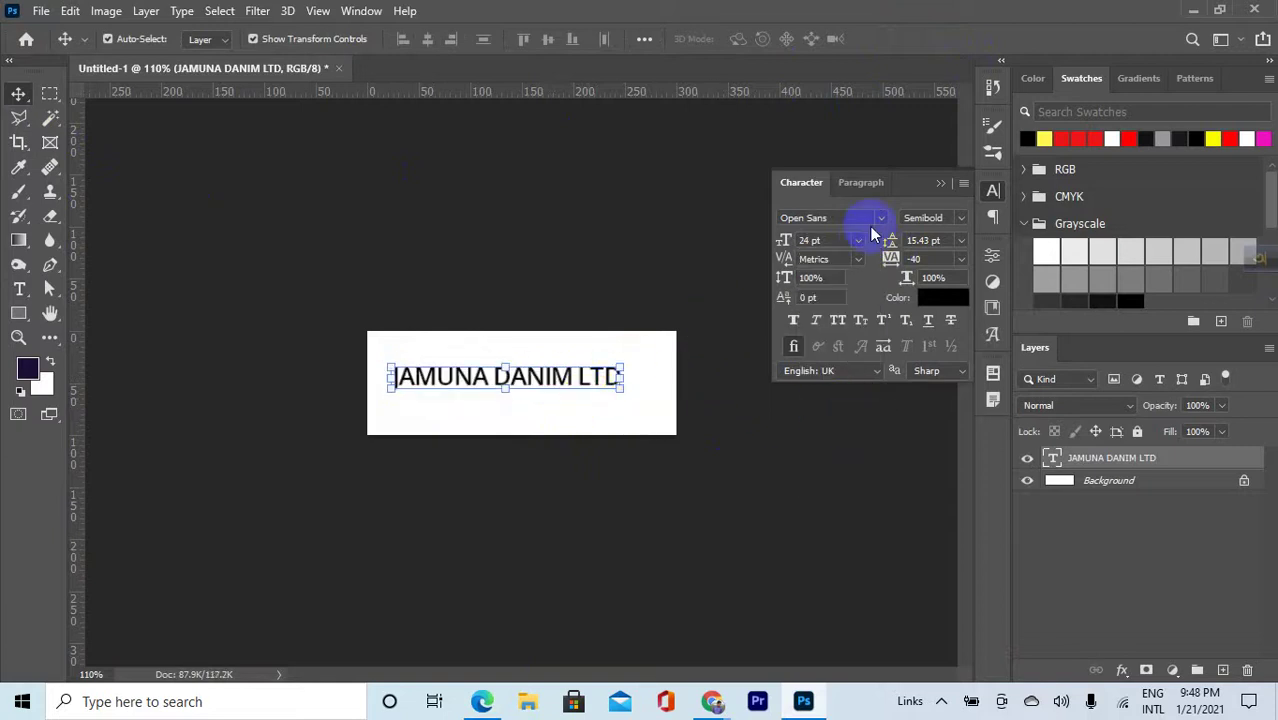
click(962, 220)
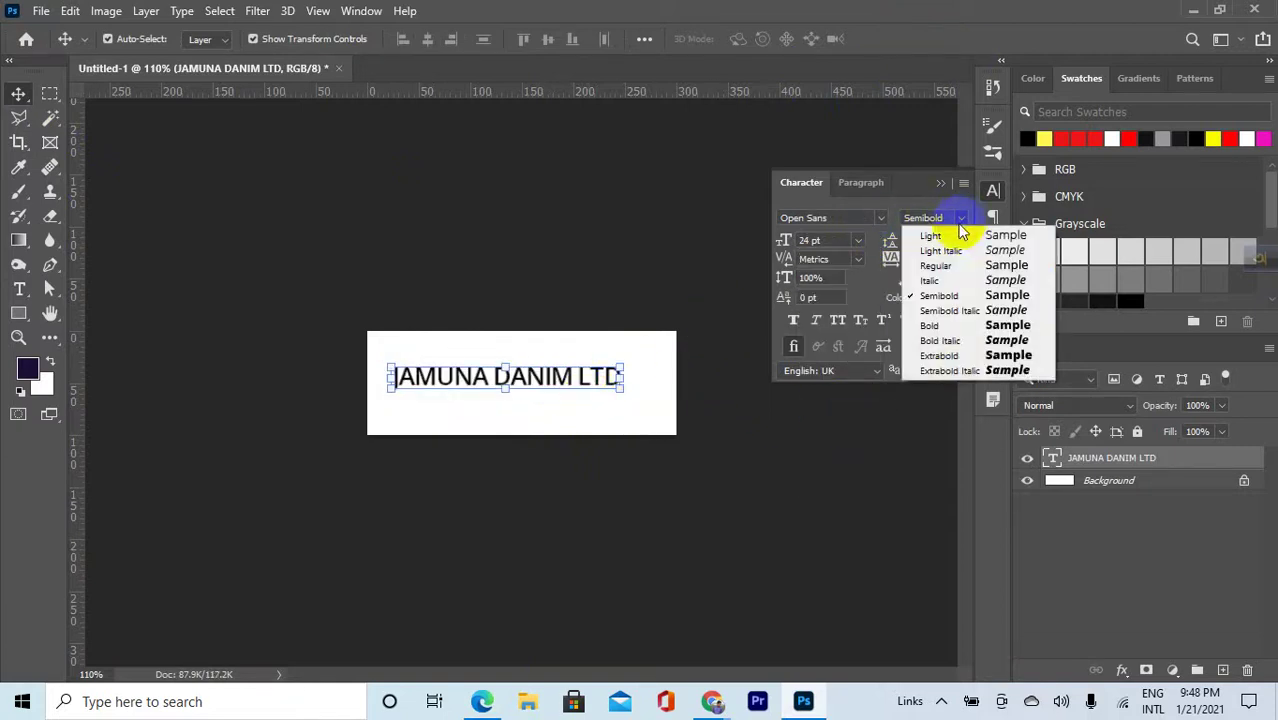
click(965, 355)
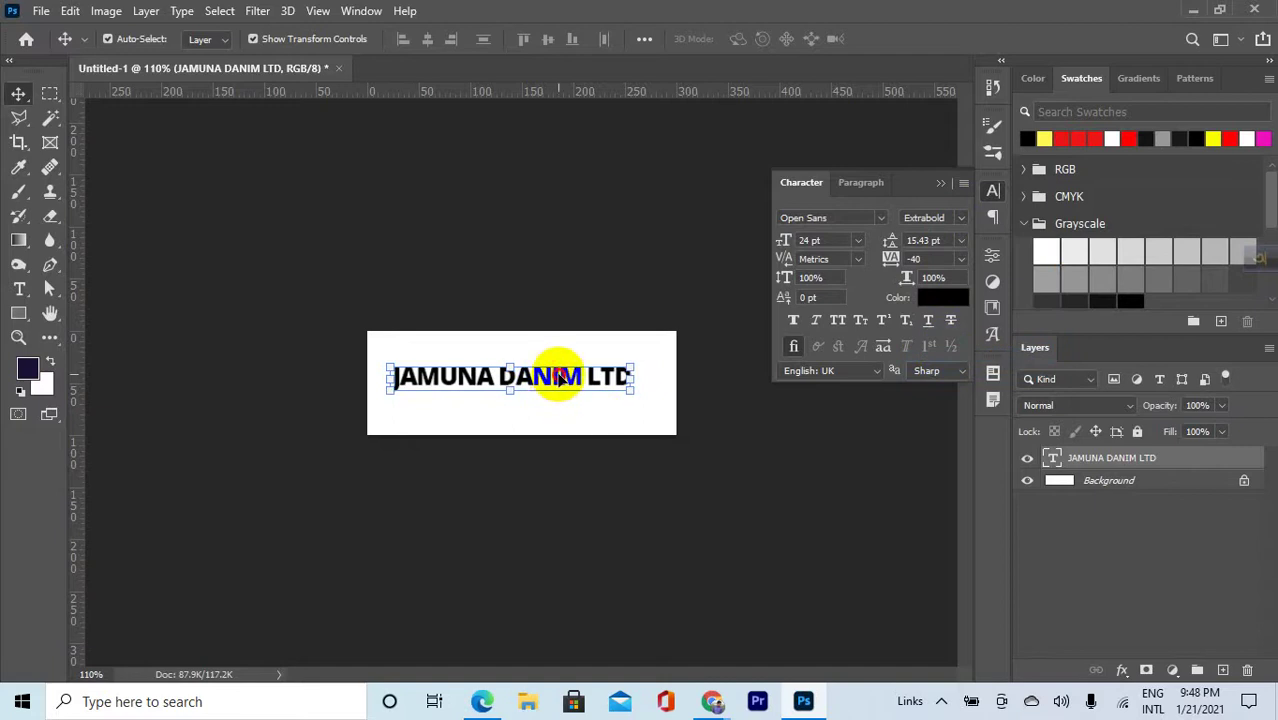
drag(561, 380, 569, 385)
click(1021, 540)
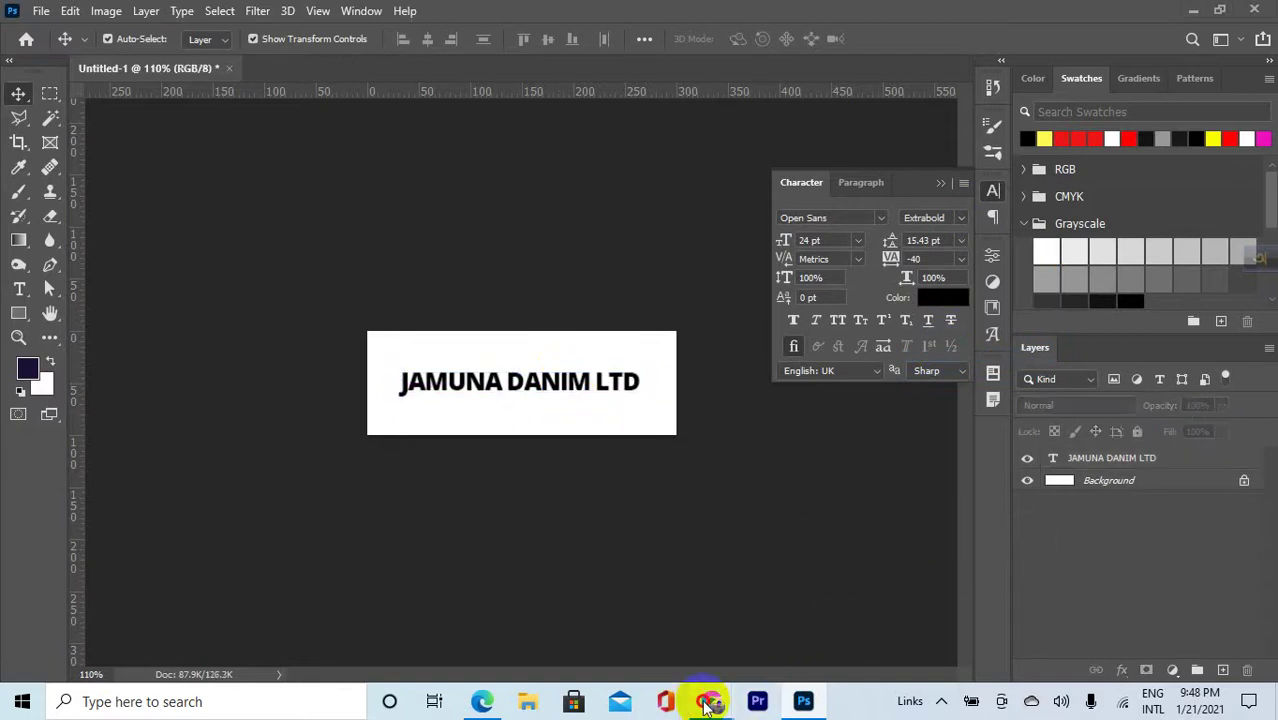
Check the Jamuna Denim ad's background and lettering on the Jugantor page, then return to Photoshop
mouse_move(706, 700)
click(690, 642)
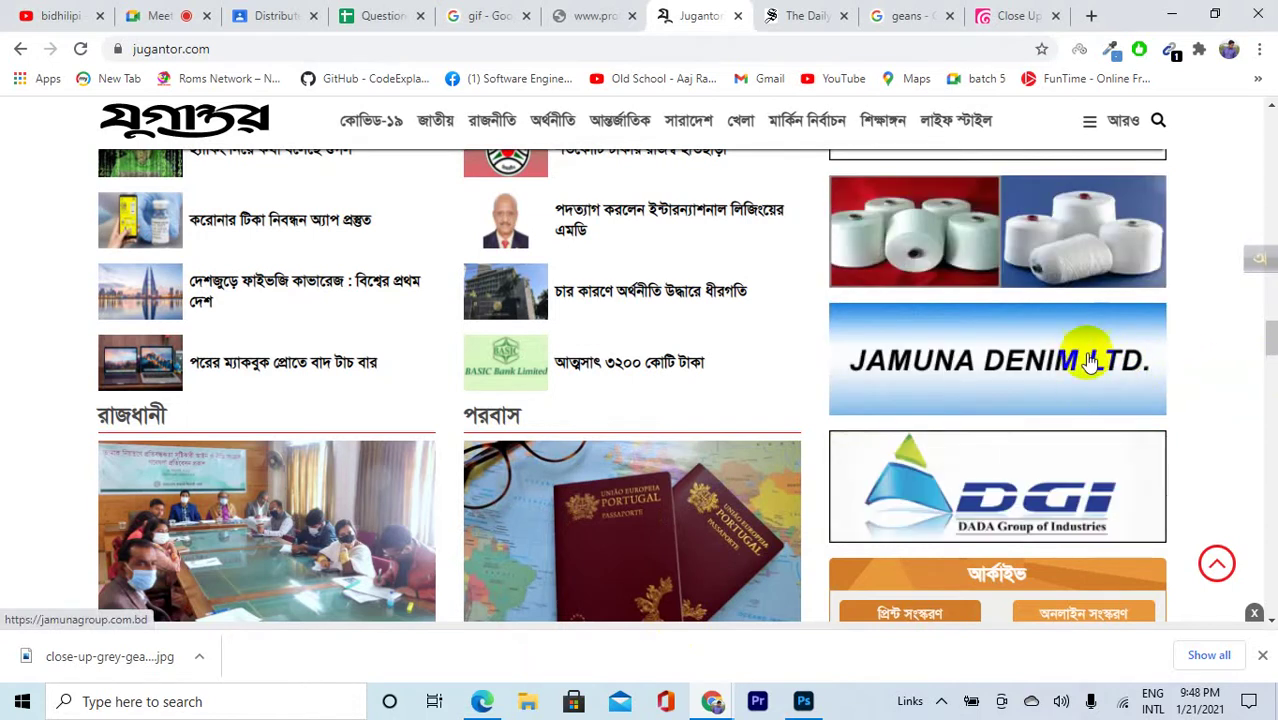
click(803, 701)
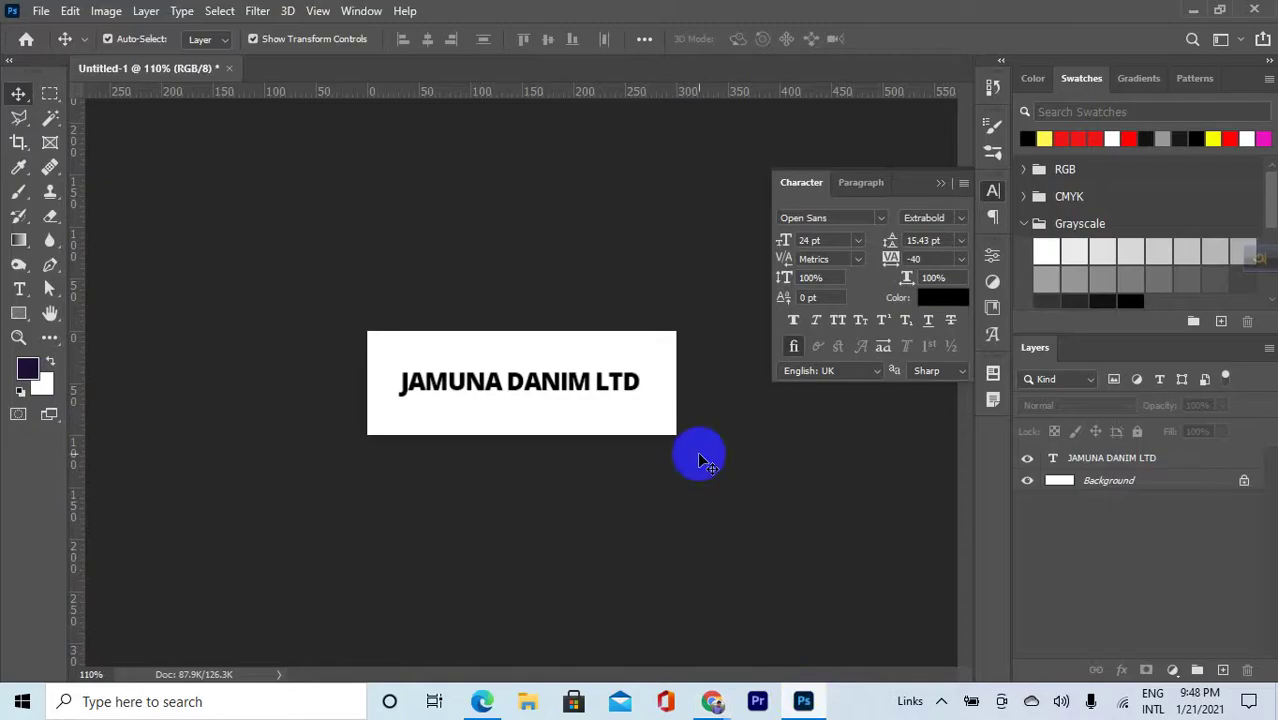
Add a new empty layer beneath the company name text and collapse the character settings
click(1115, 462)
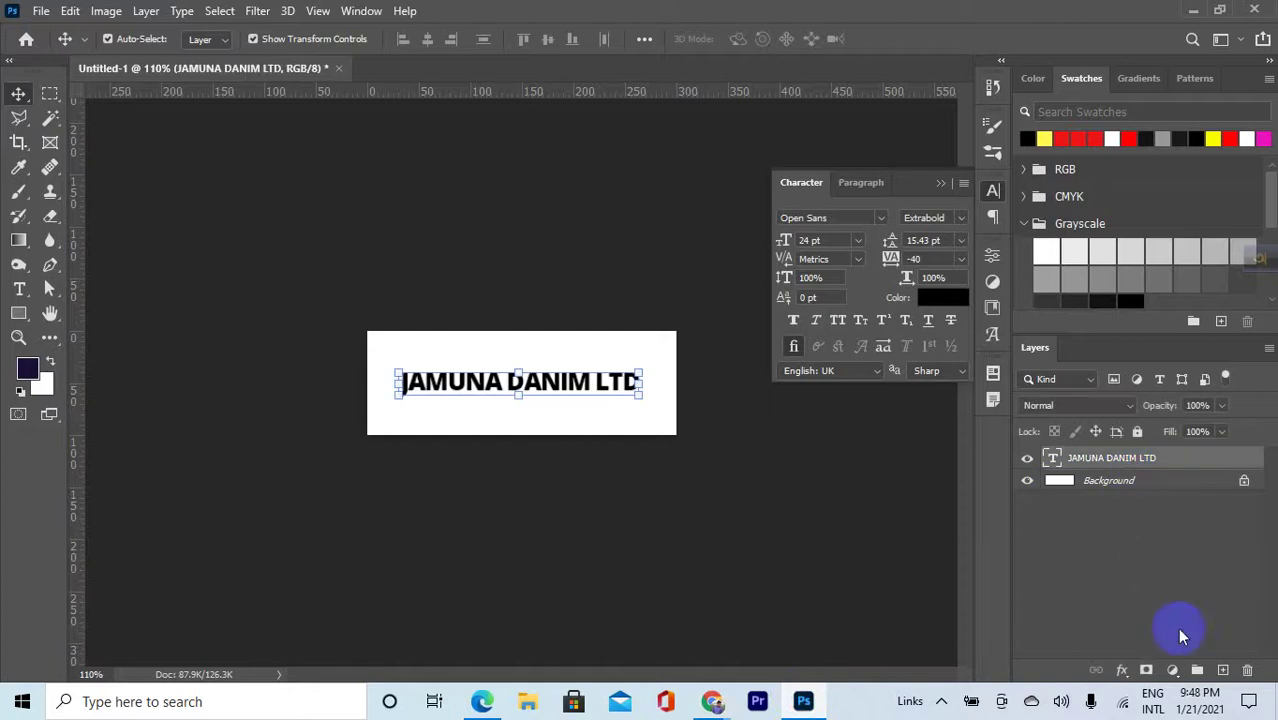
click(1222, 670)
drag(1131, 457, 1128, 485)
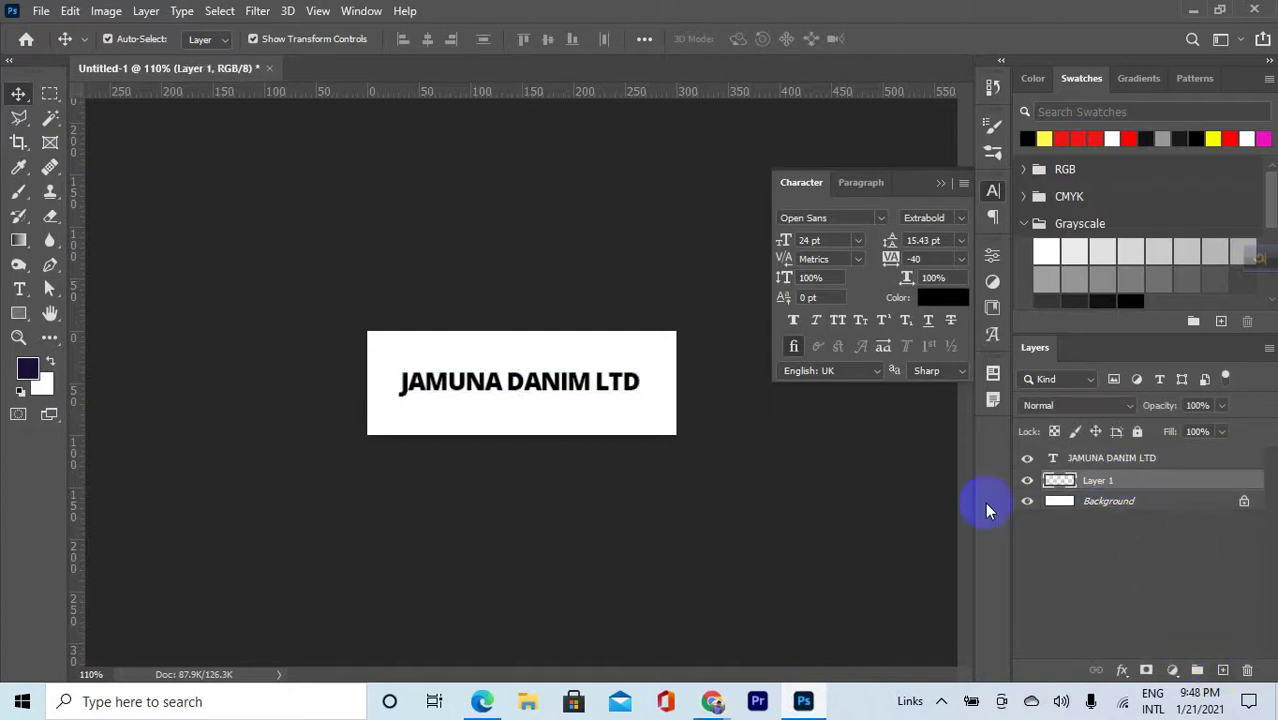
click(939, 183)
Open the Gradient tool's gradient for editing and set its start color stop to light blue 7dcef8
scroll(590, 465, up, 4)
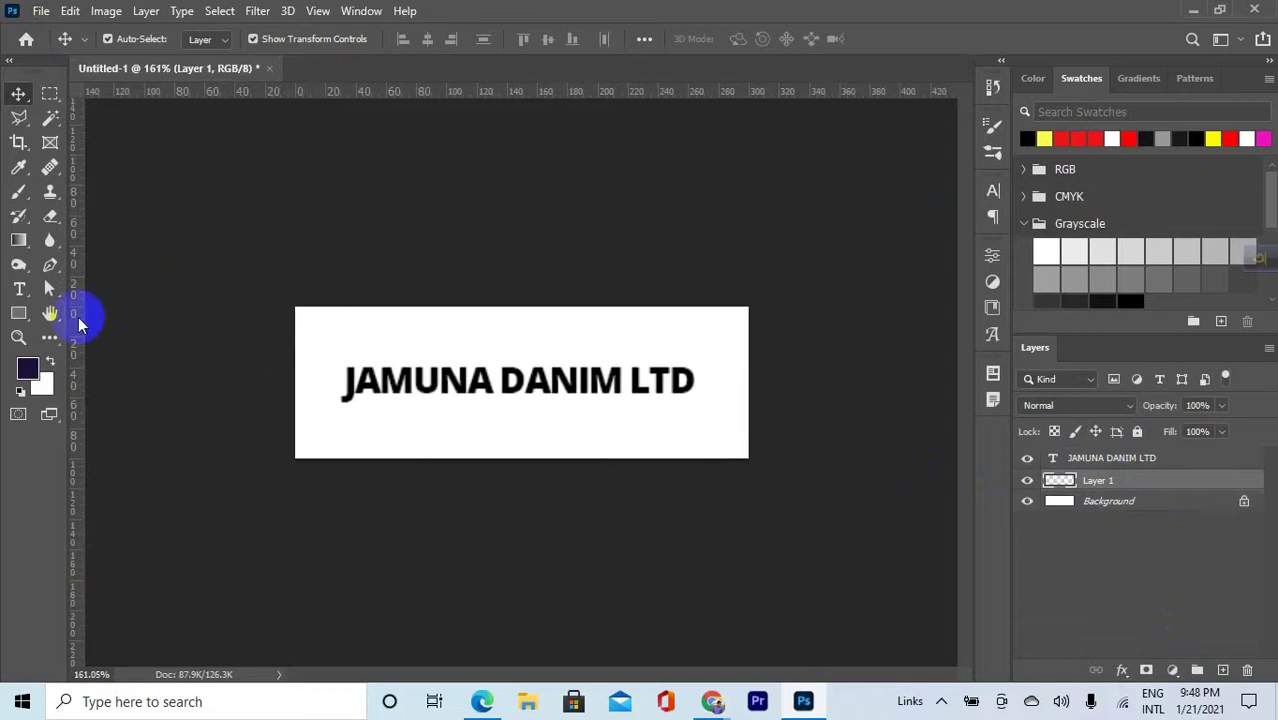
click(18, 240)
click(152, 38)
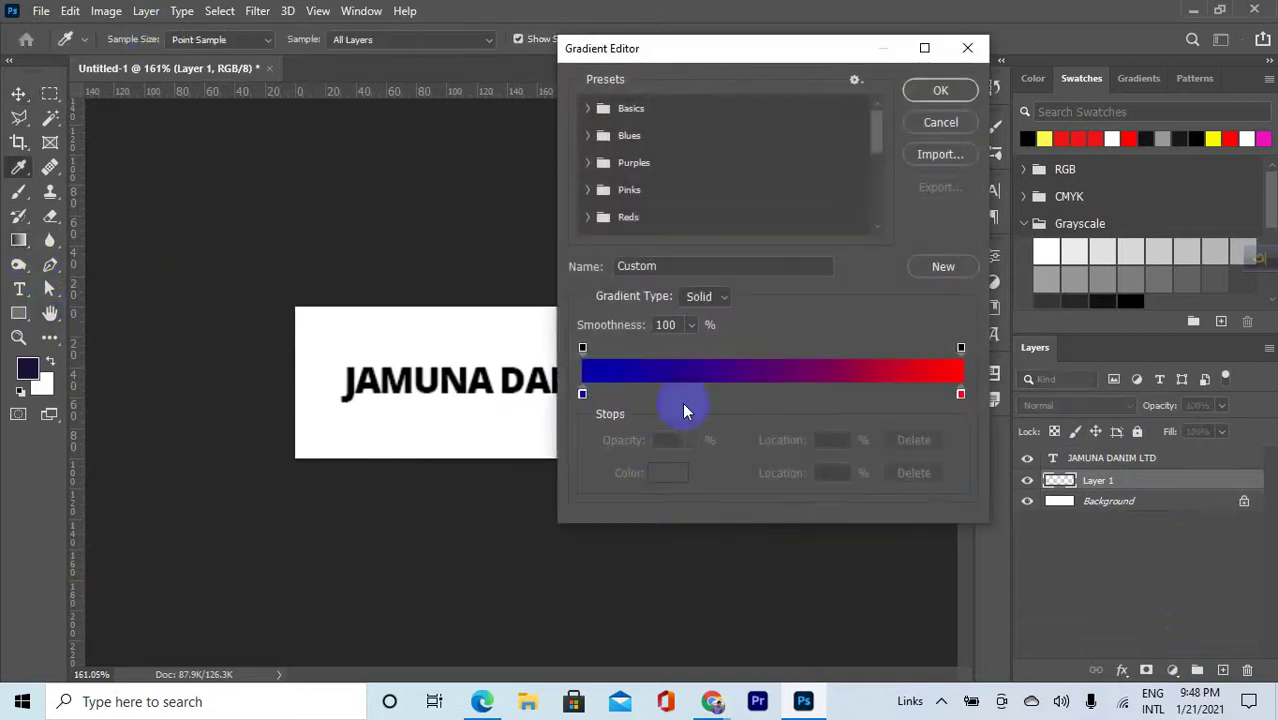
click(583, 392)
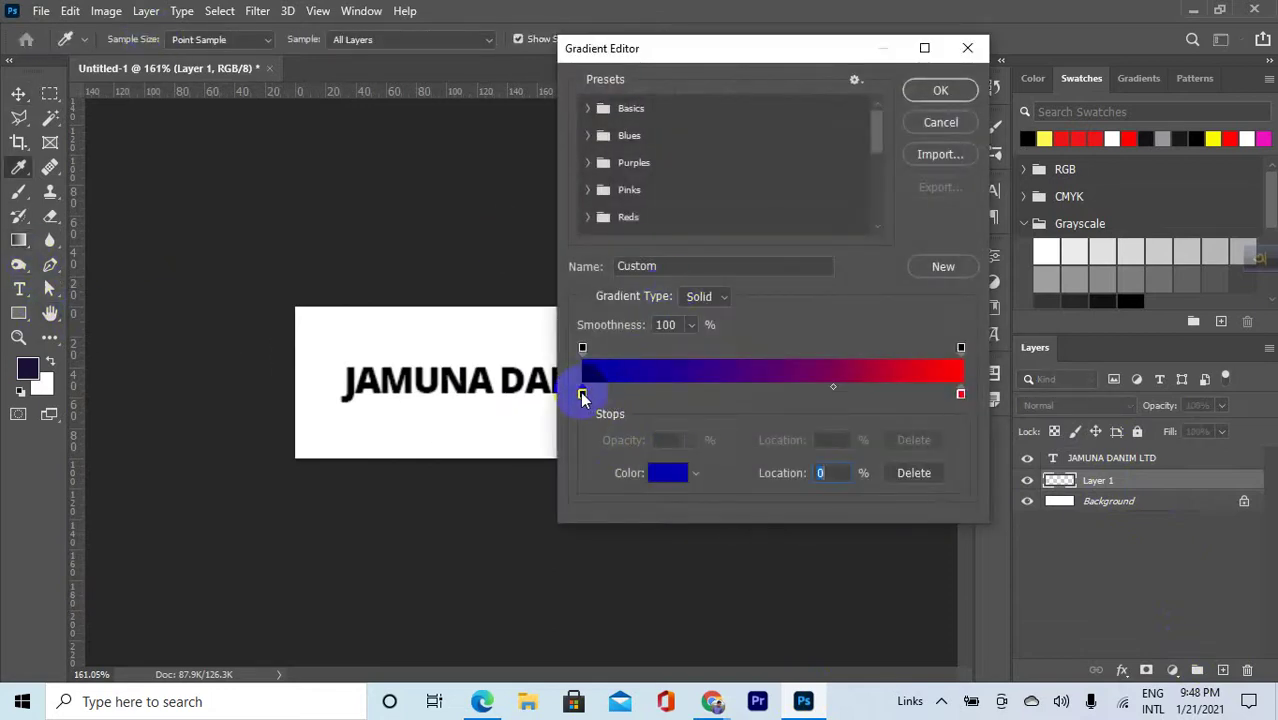
click(672, 478)
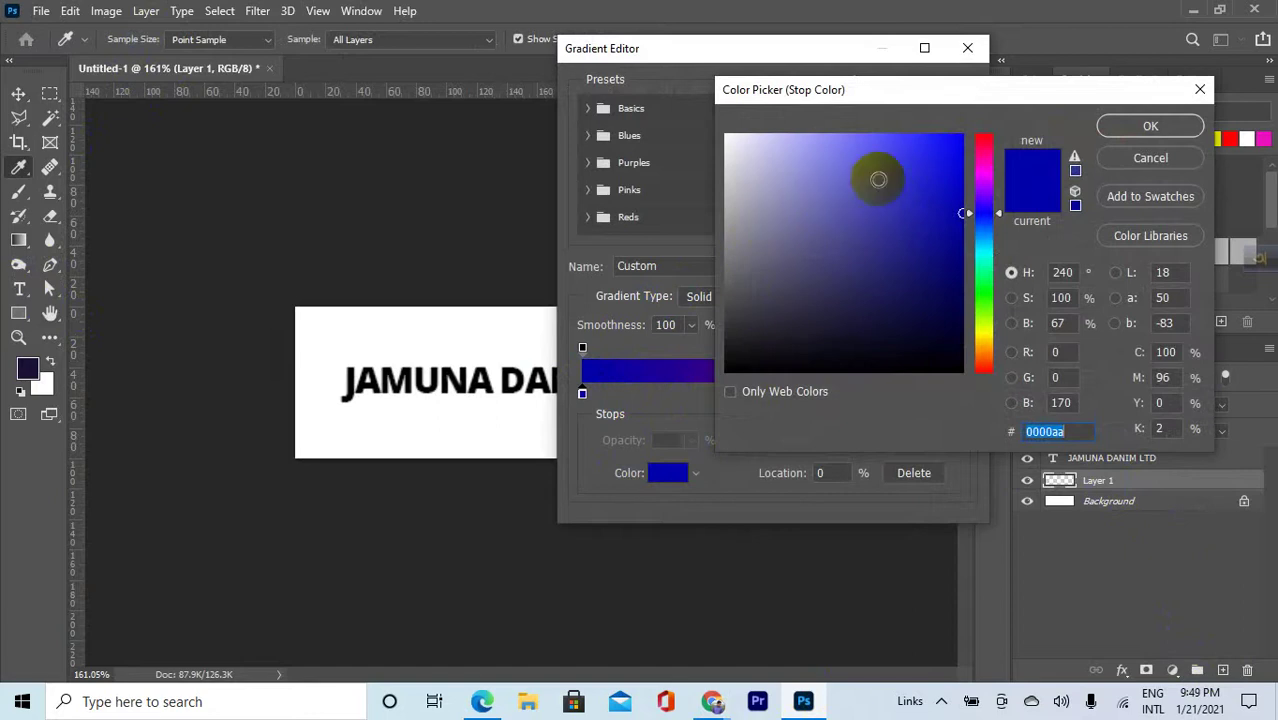
click(983, 248)
drag(983, 252, 981, 242)
drag(875, 170, 843, 140)
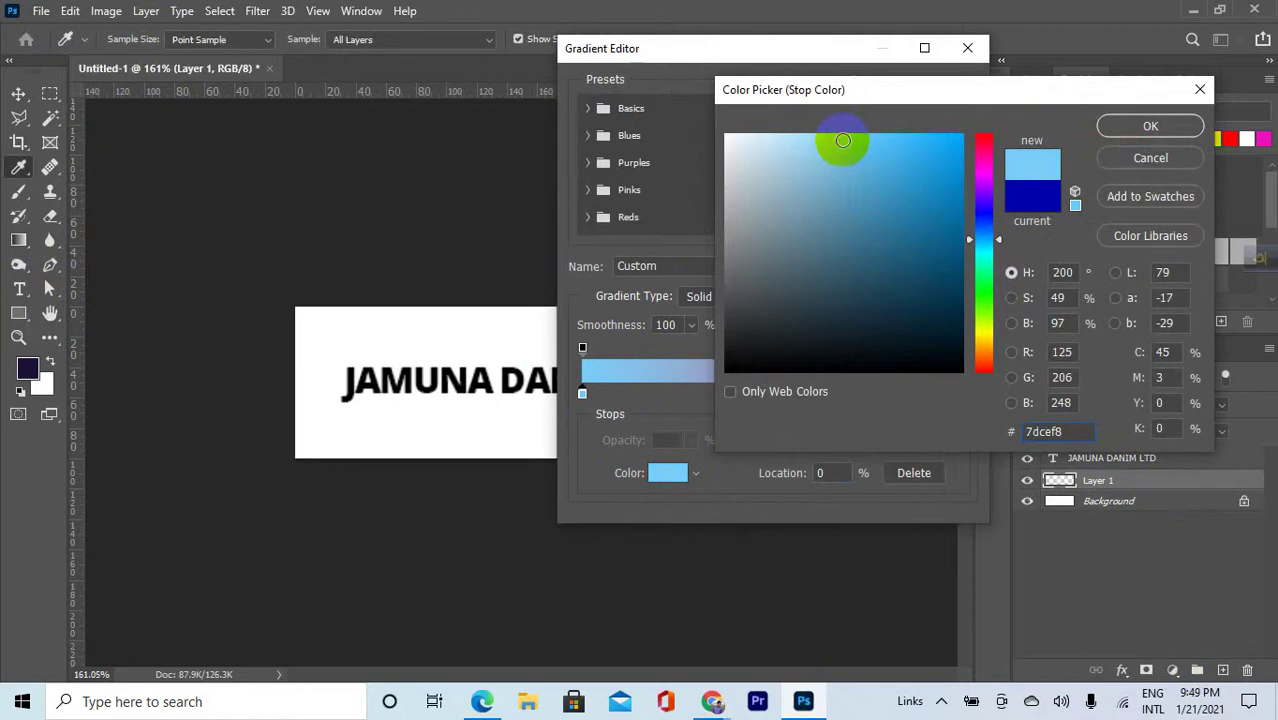
click(1150, 126)
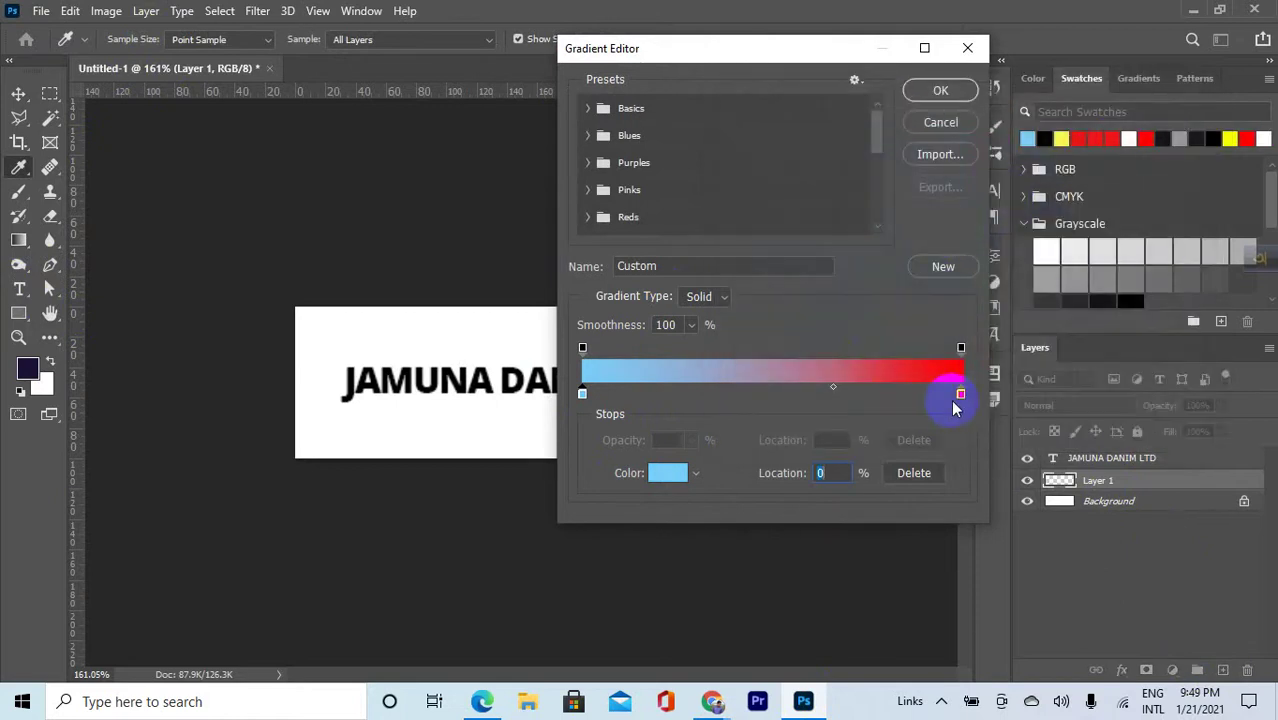
Set the gradient's end color stop to white ffffff, move the midpoint to 54%, and save it as a new preset
click(961, 393)
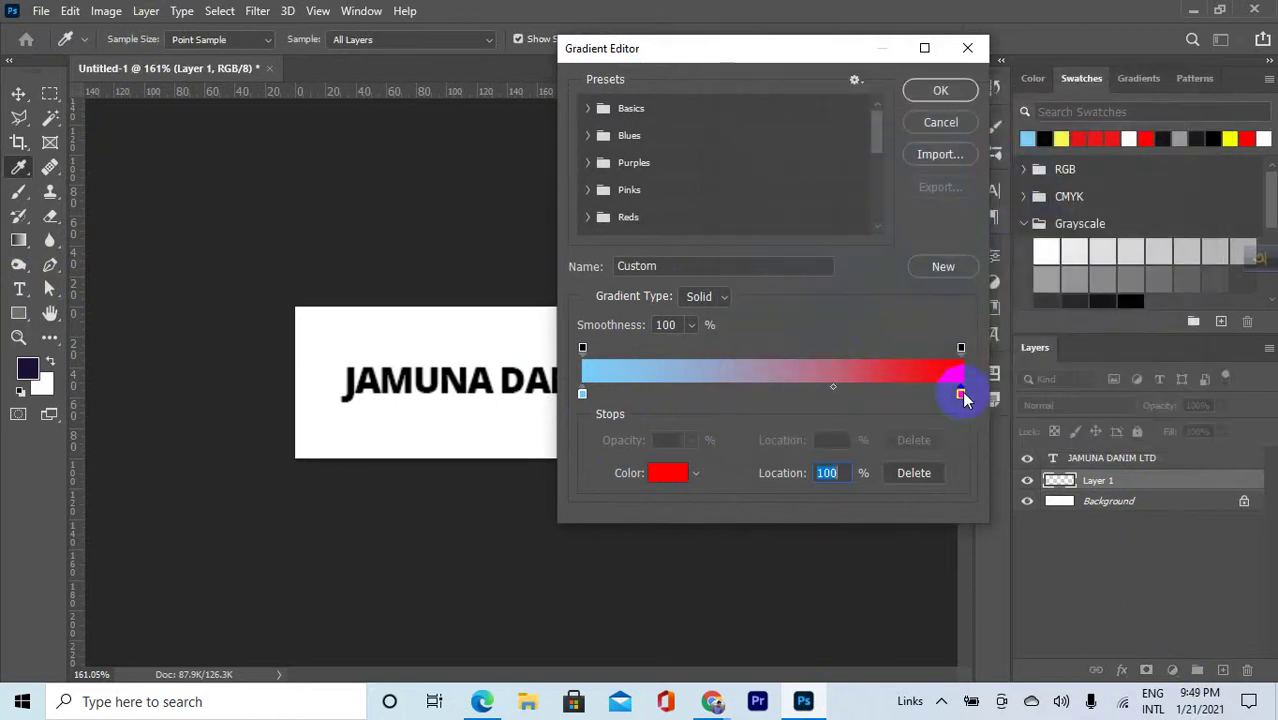
click(662, 473)
drag(845, 188, 698, 110)
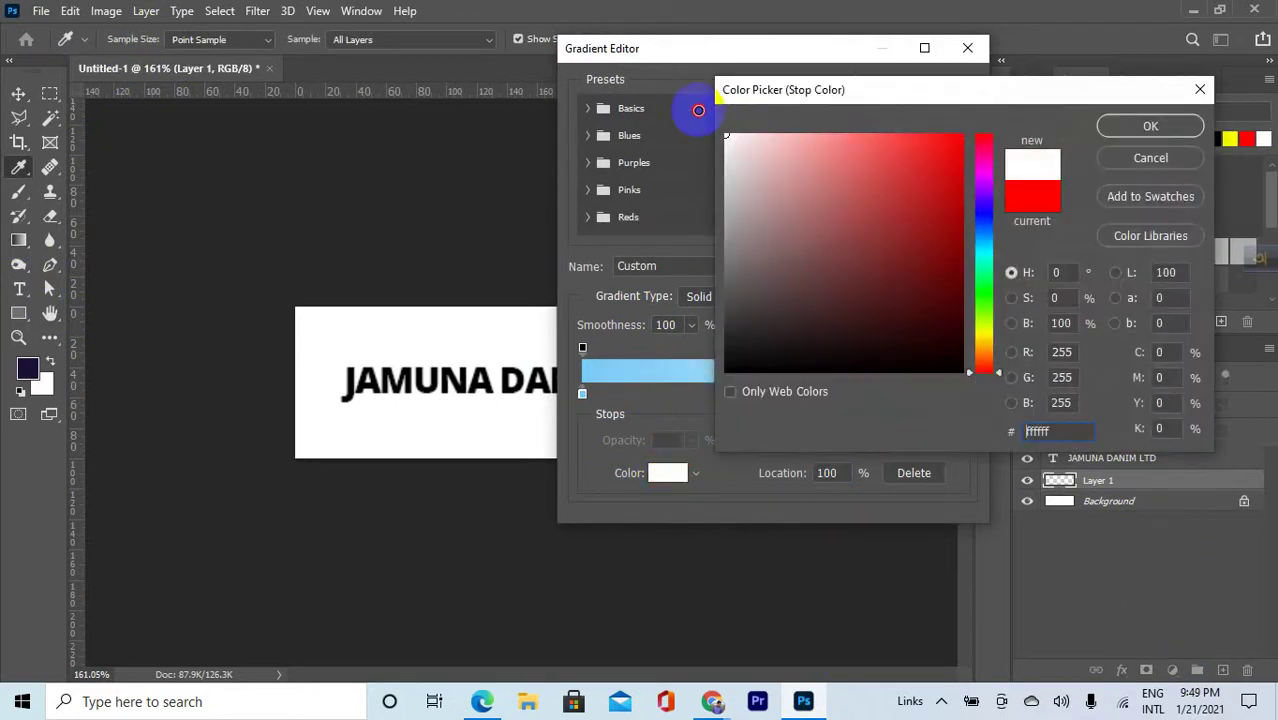
click(1150, 126)
drag(835, 393, 787, 388)
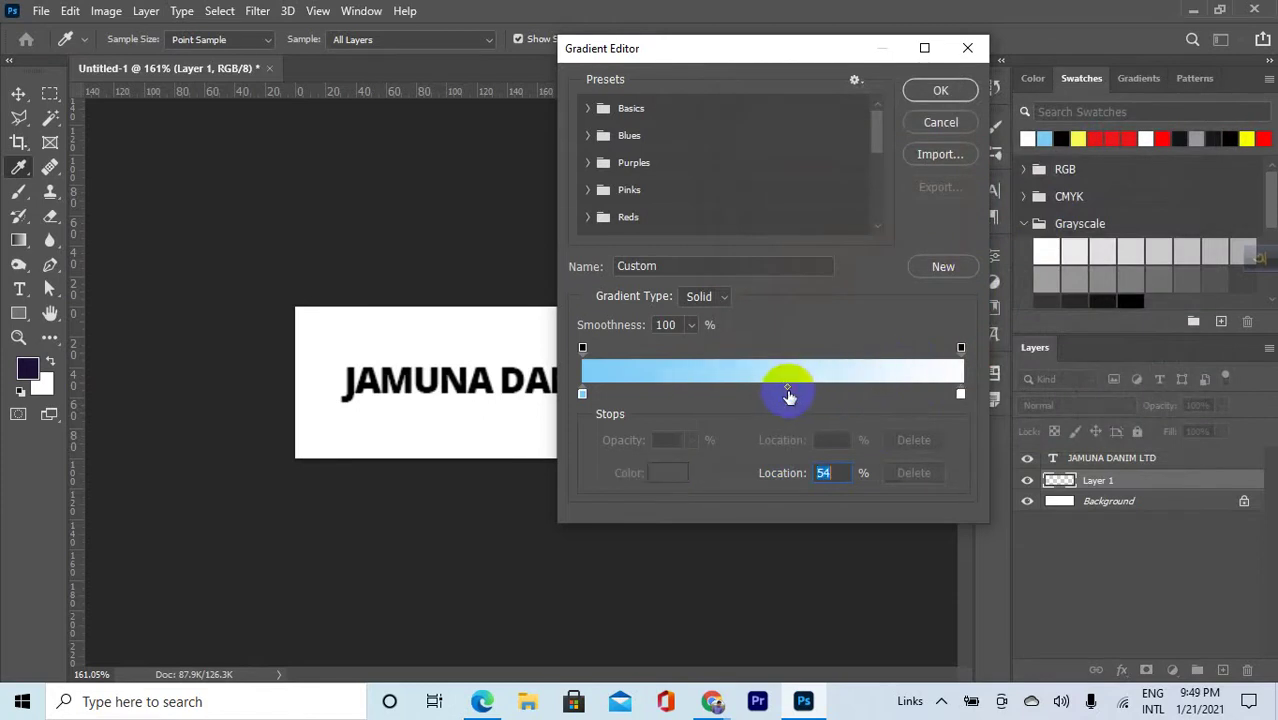
click(941, 266)
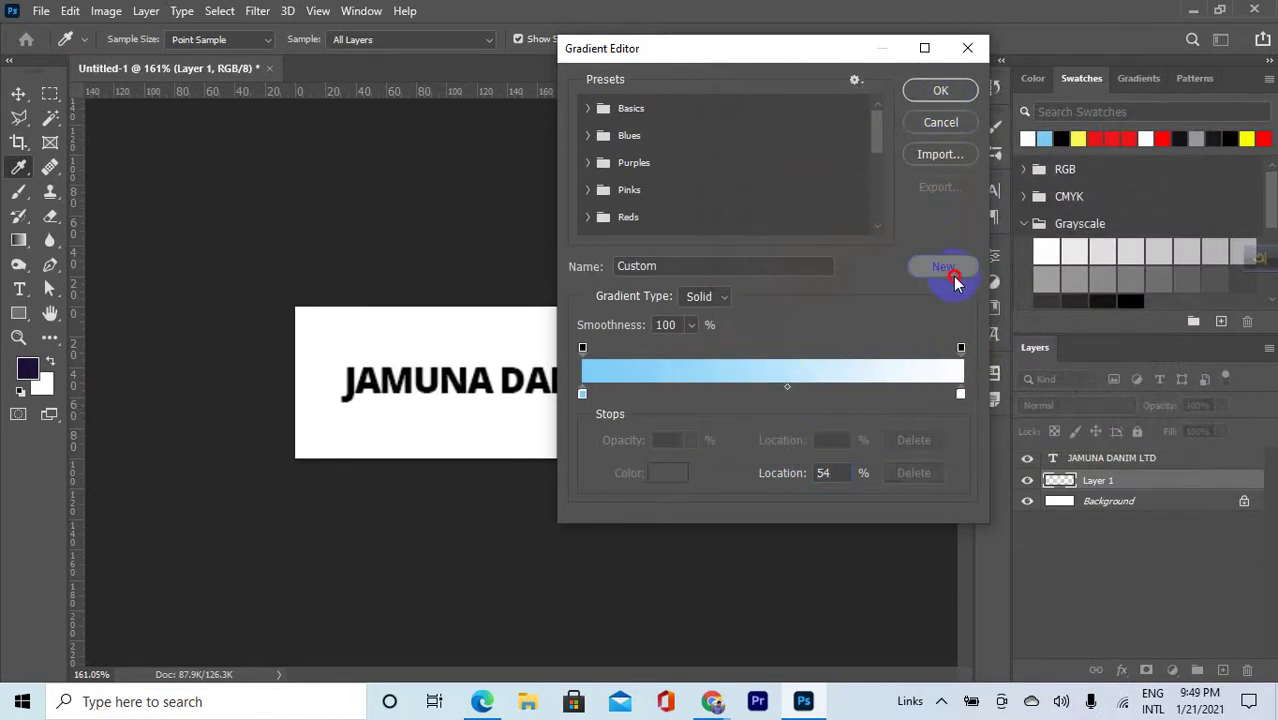
click(941, 92)
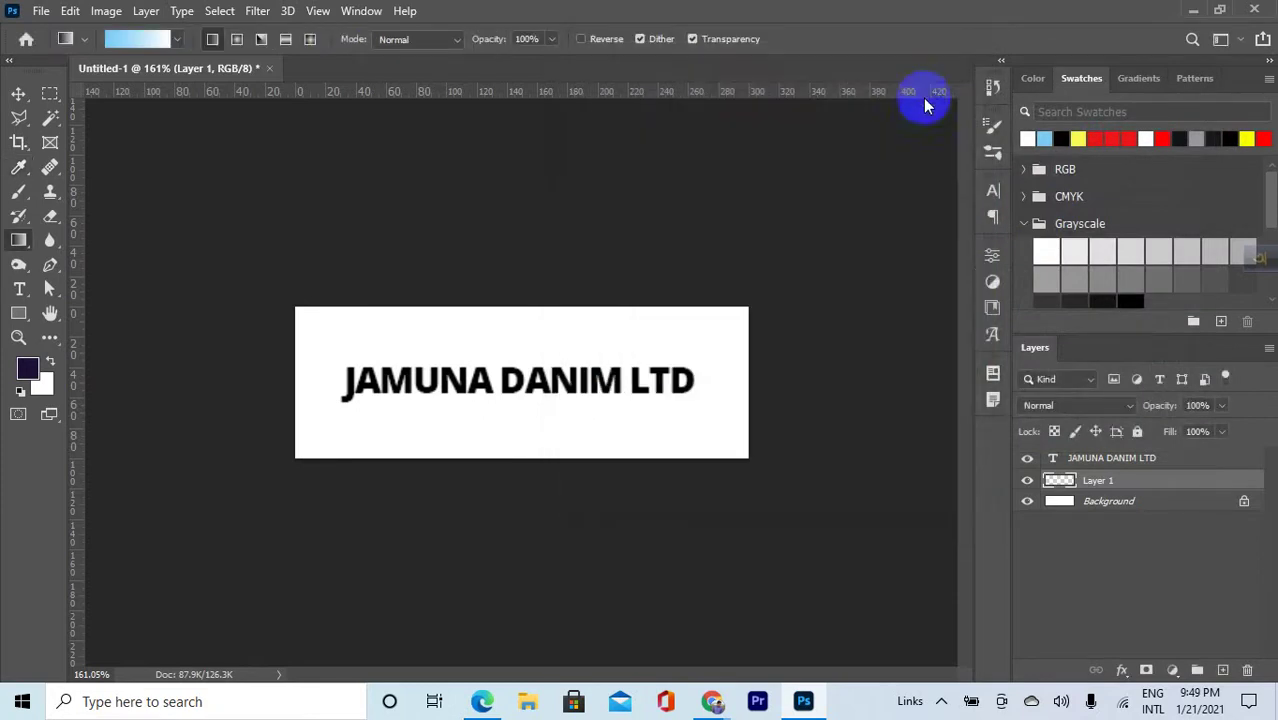
Fill the empty layer with a reversed reflected gradient running vertically from white behind the company name to light blue at both edges
click(286, 38)
drag(499, 363, 514, 448)
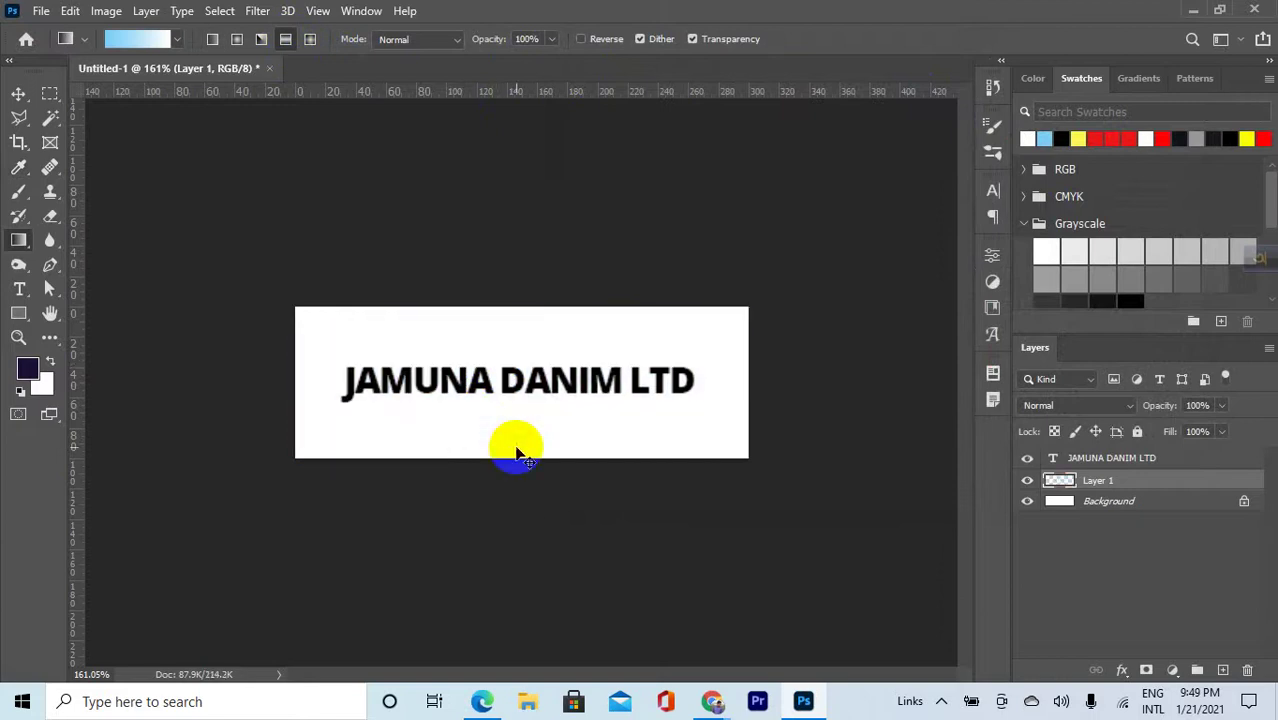
click(579, 40)
drag(510, 368, 511, 479)
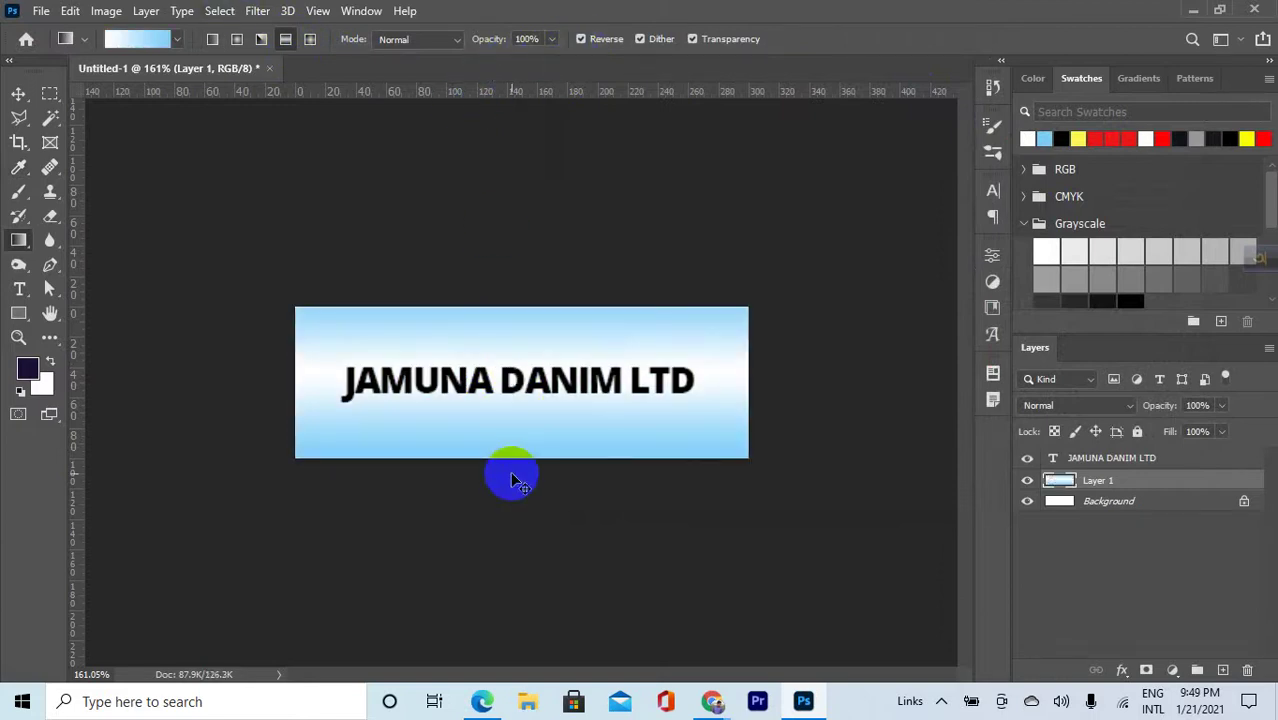
drag(508, 366, 513, 428)
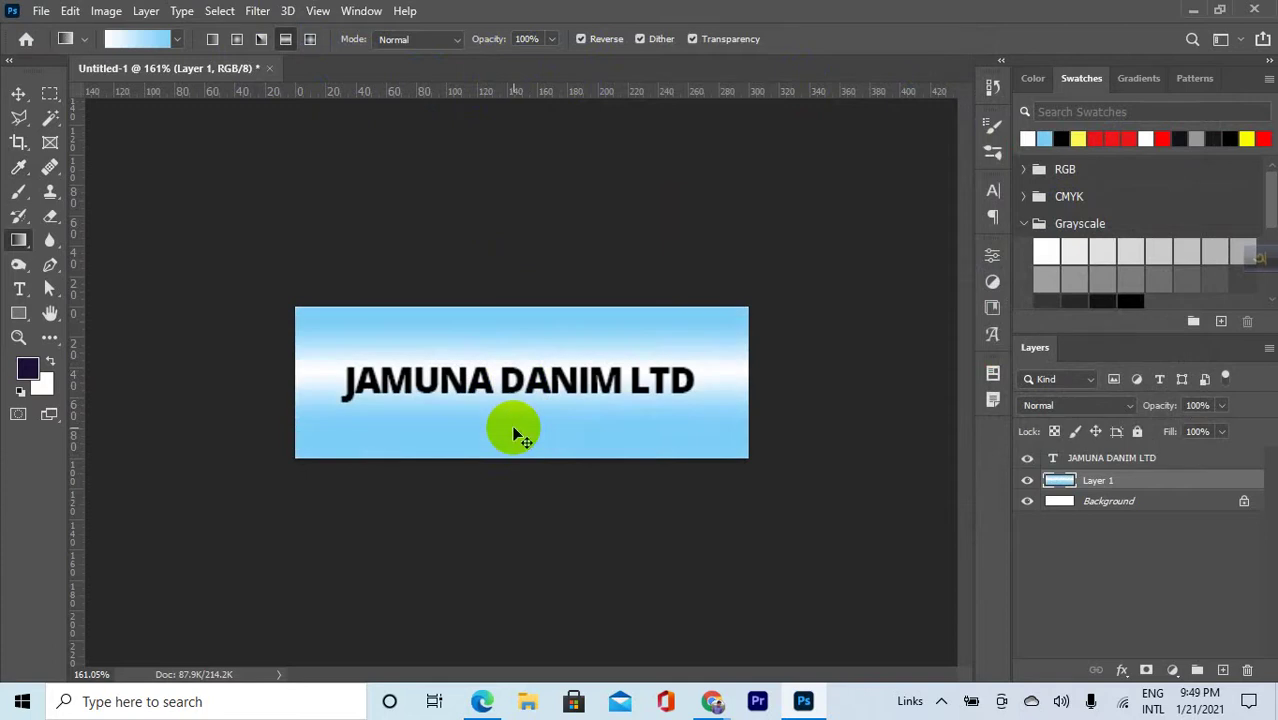
drag(516, 379, 528, 455)
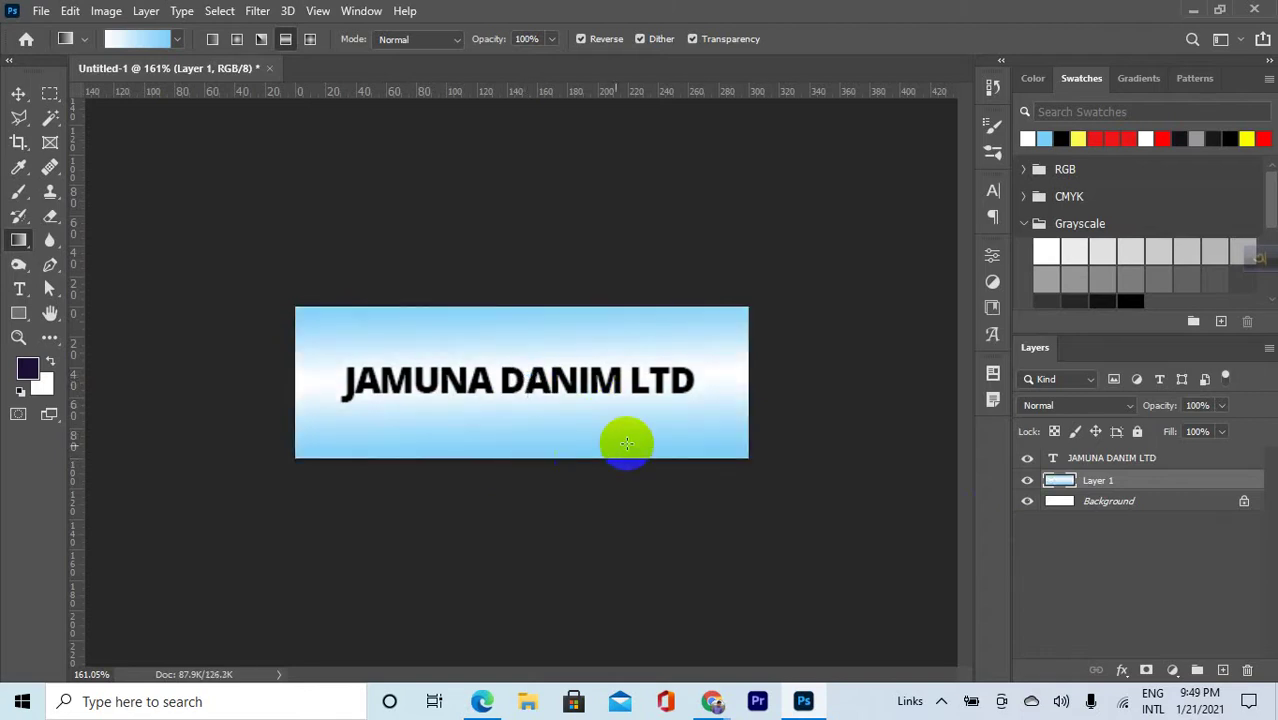
scroll(643, 391, down, 2)
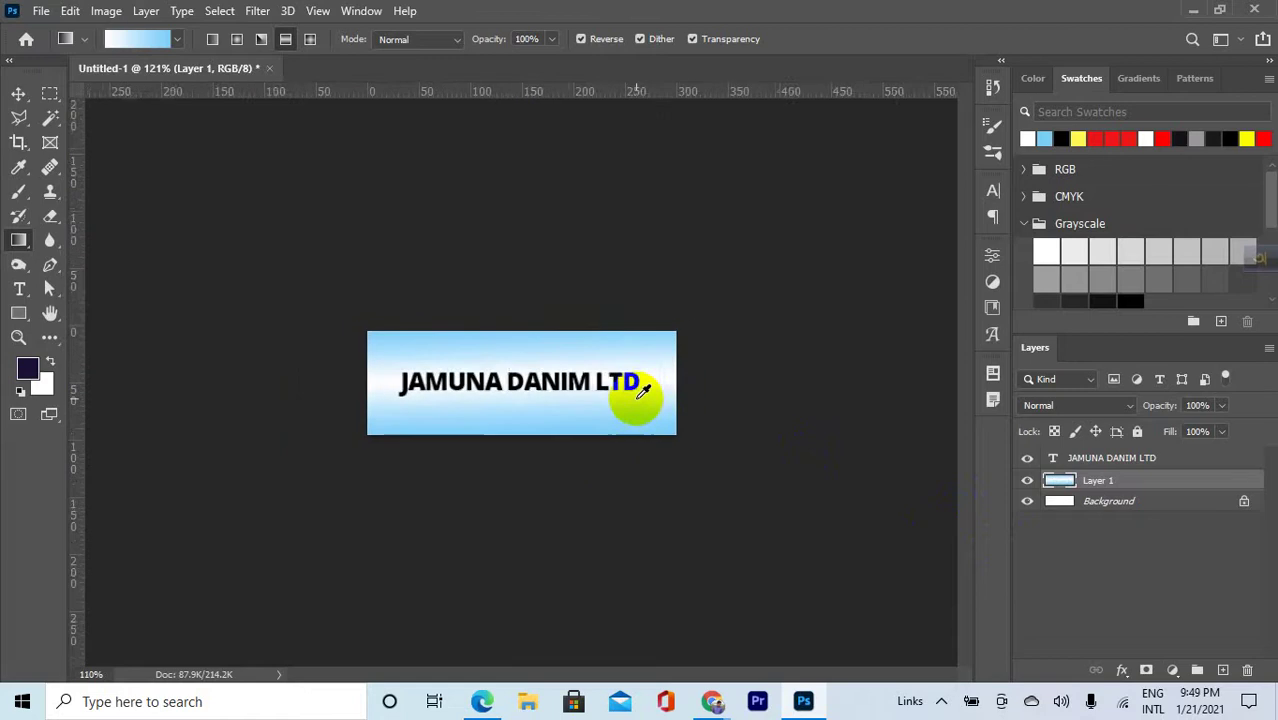
scroll(643, 391, up, 3)
scroll(628, 399, down, 3)
scroll(636, 391, up, 1)
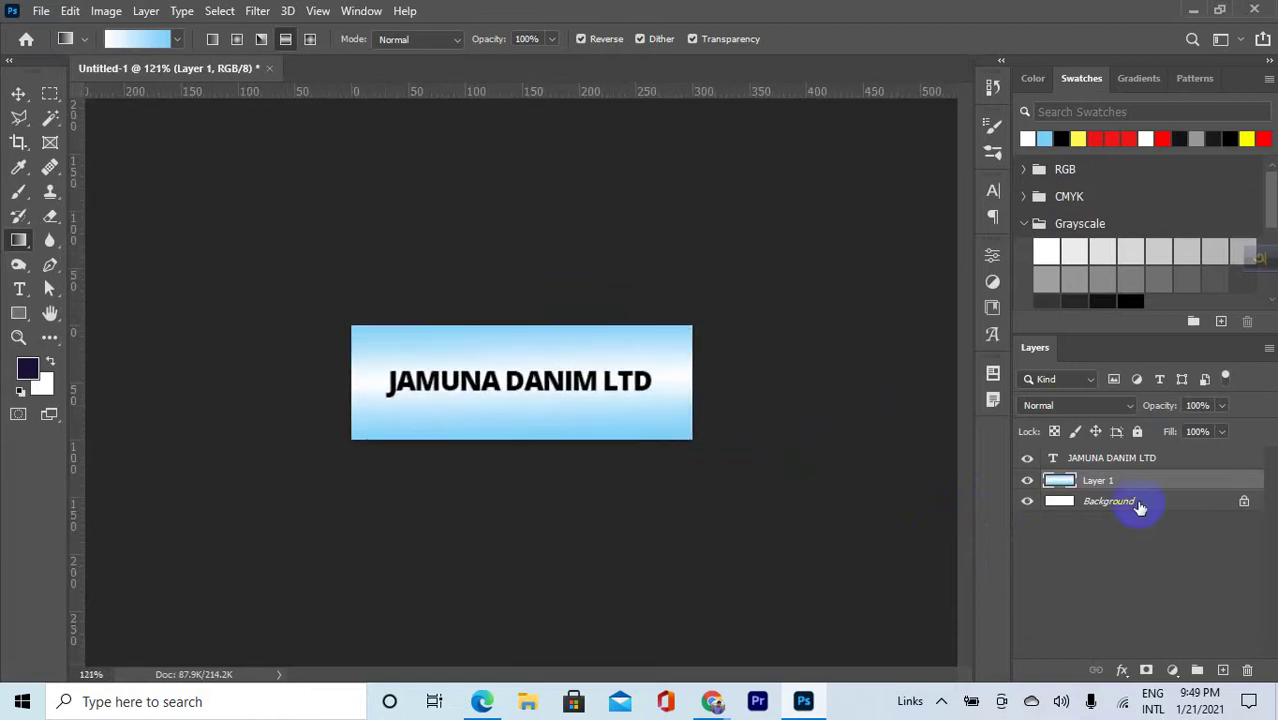
Place the close-up blue jeans image as an embedded layer above the company name and stretch it to 300 × 100 px
click(1110, 458)
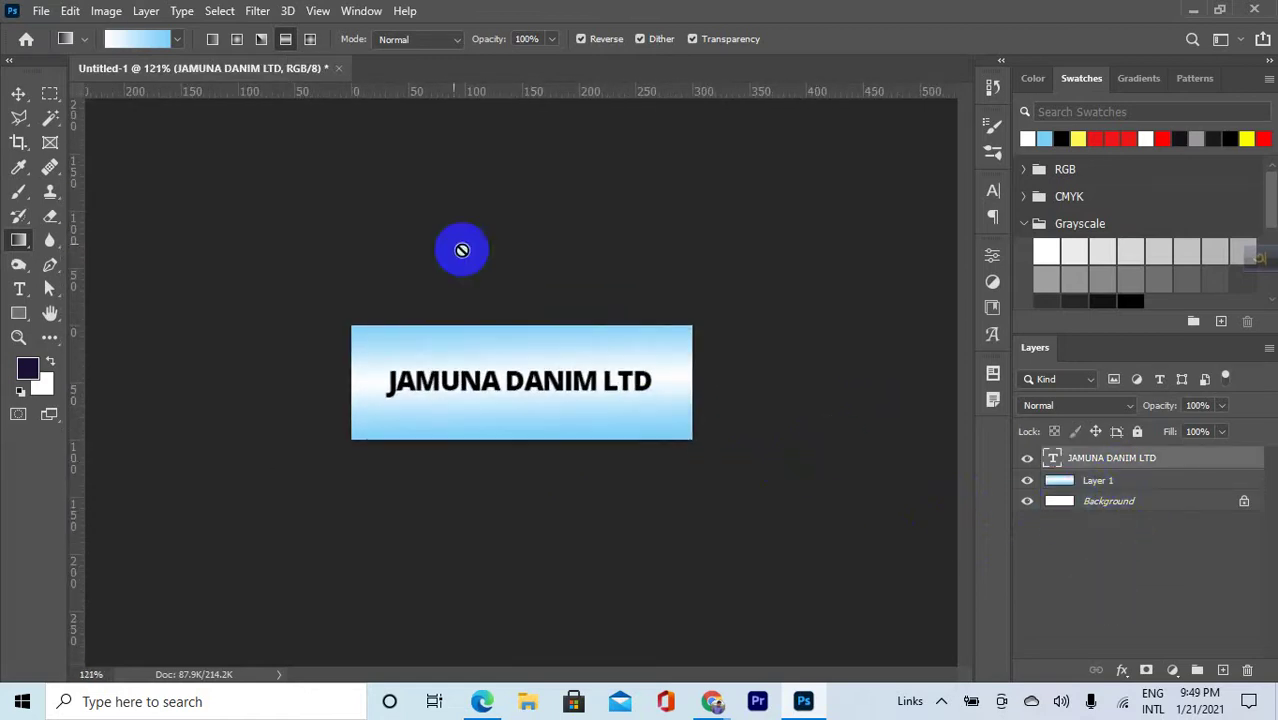
click(41, 11)
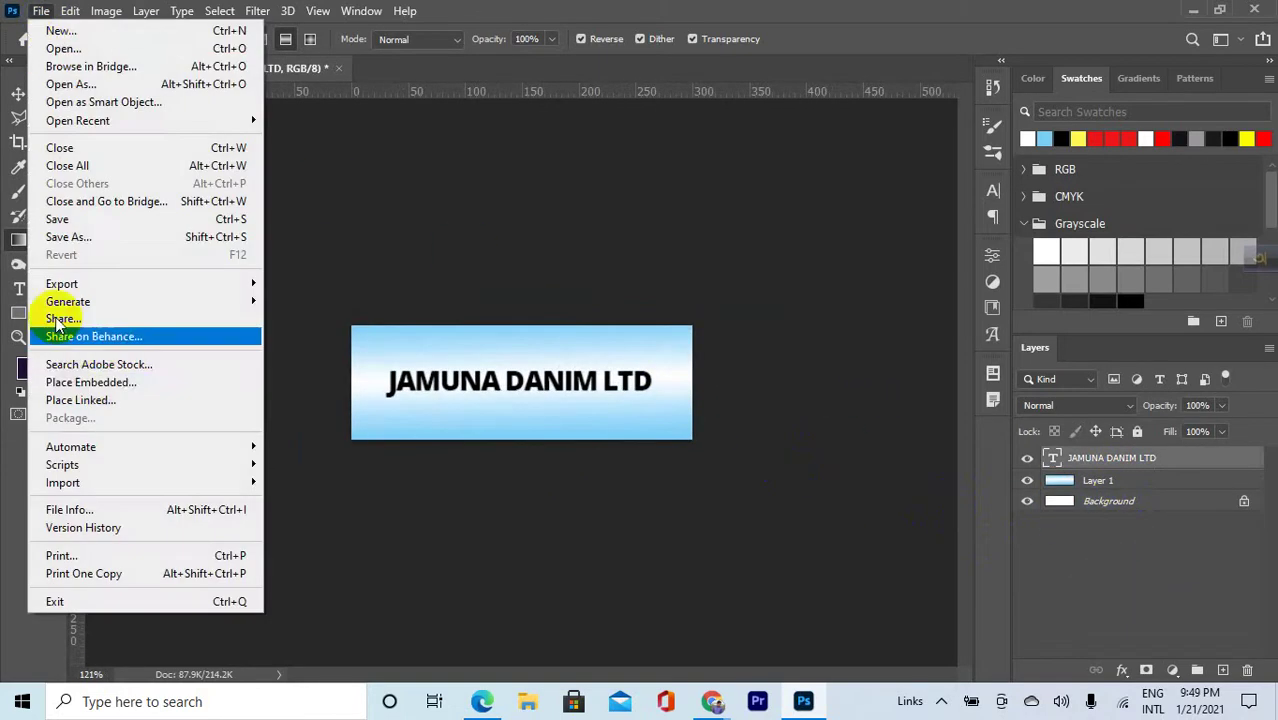
click(91, 381)
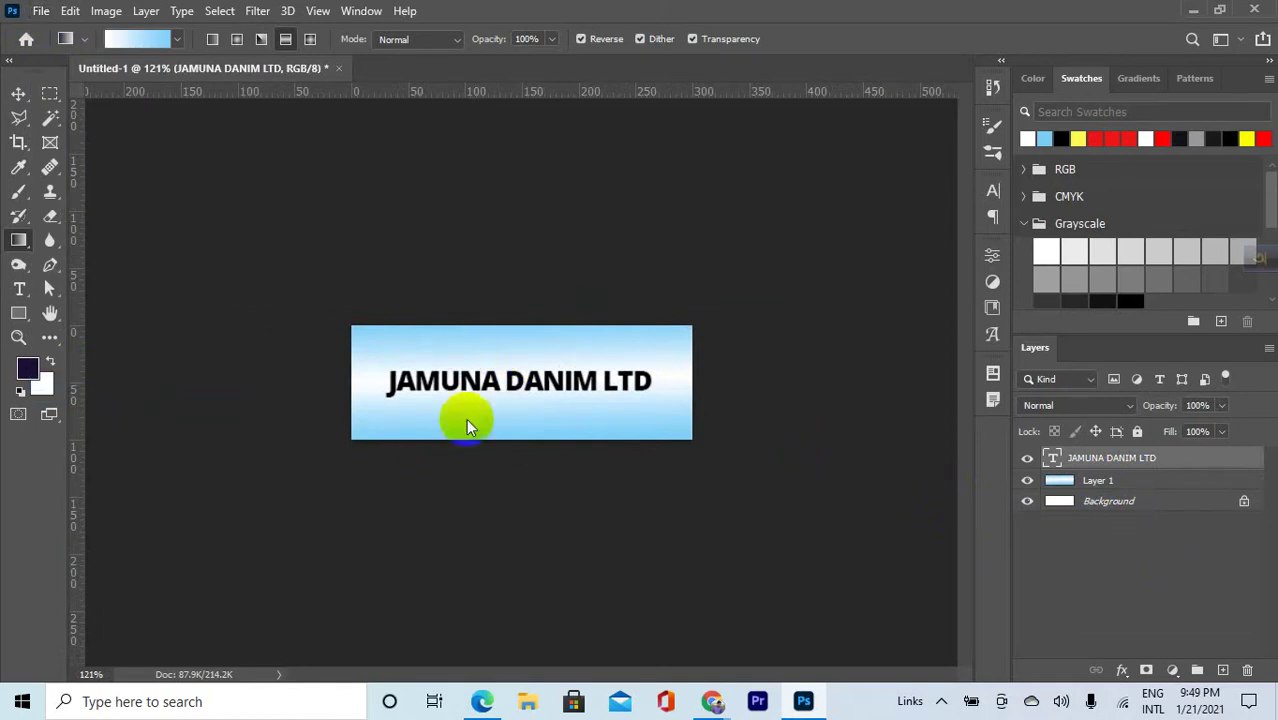
scroll(88, 200, up, 2)
scroll(88, 200, up, 3)
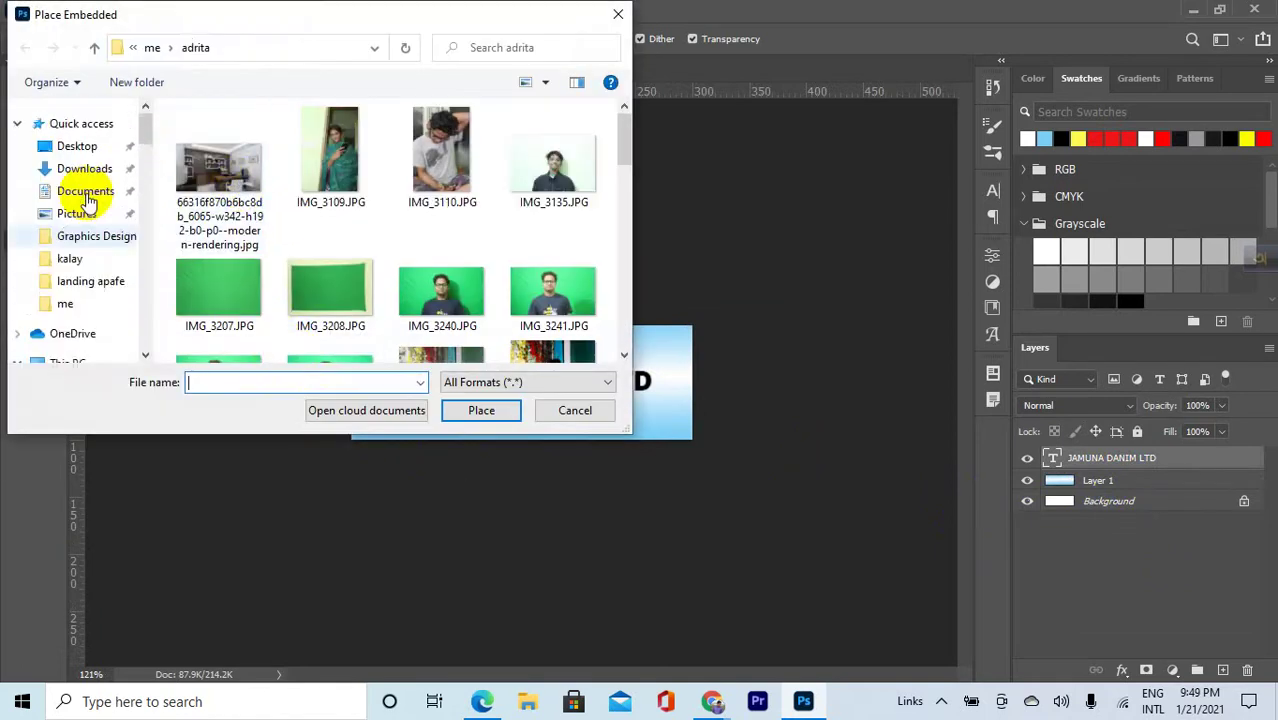
click(100, 124)
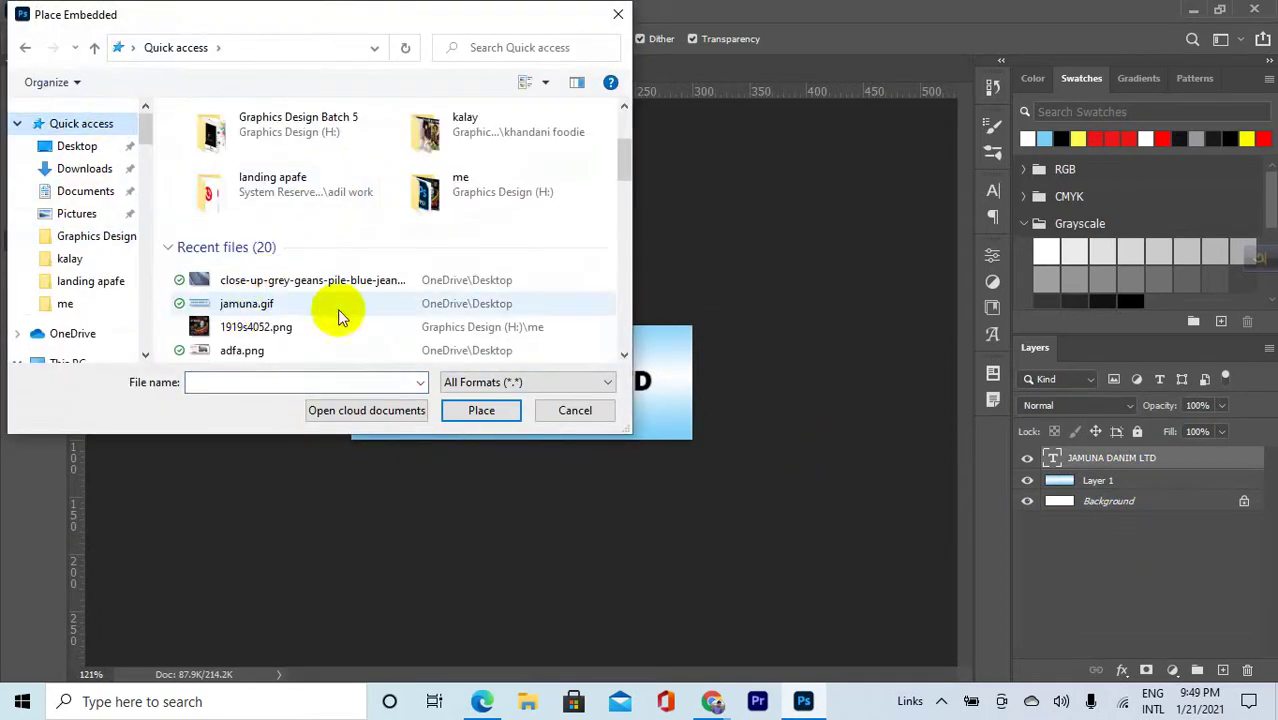
click(296, 280)
click(480, 412)
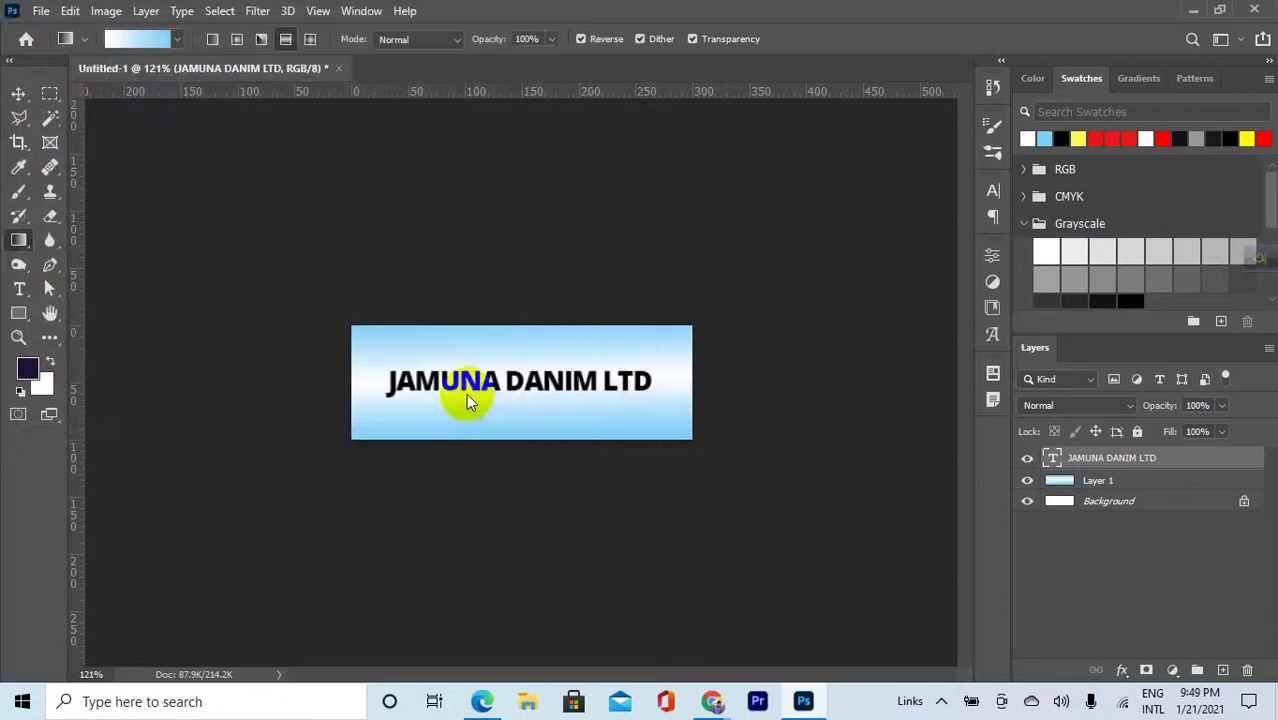
drag(563, 399, 693, 439)
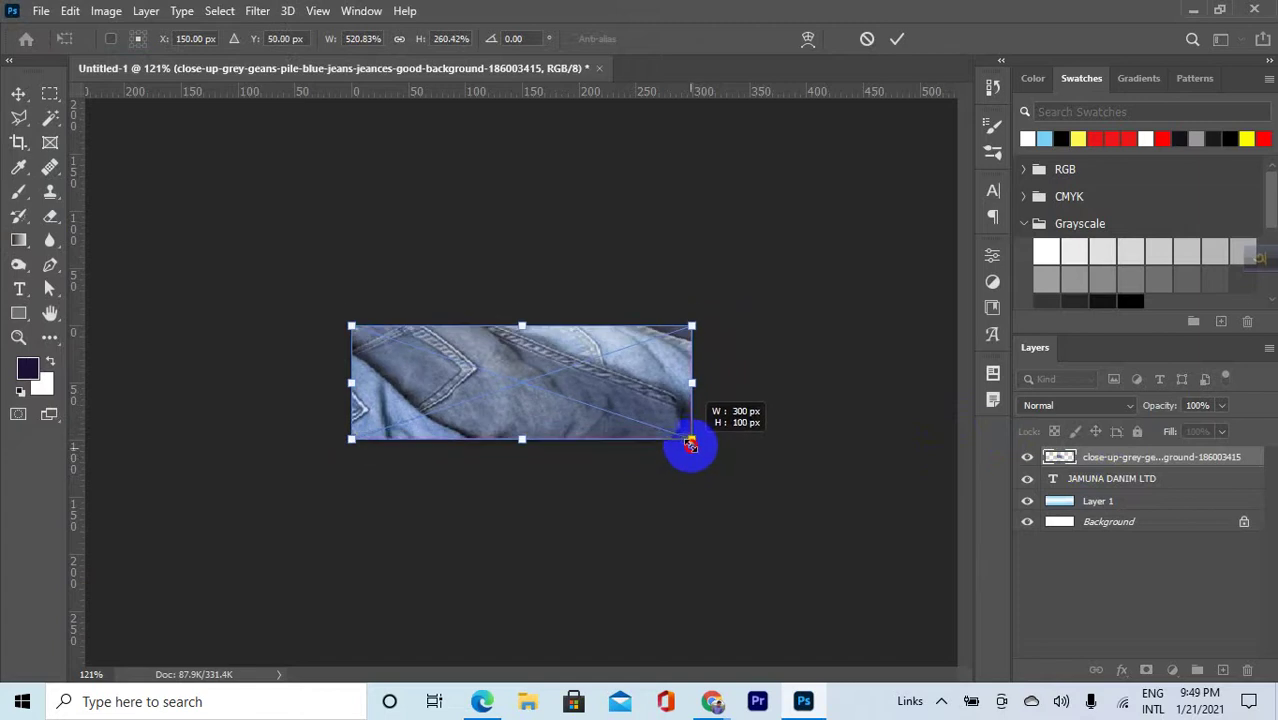
click(900, 40)
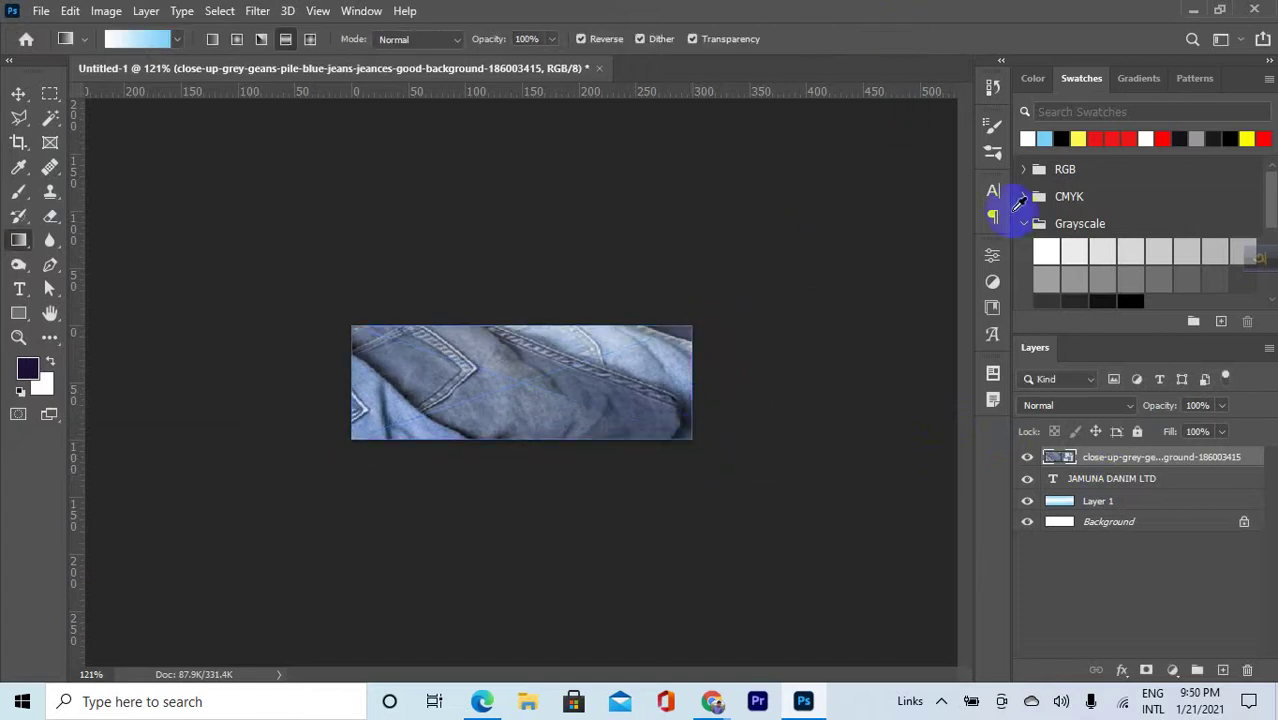
click(1150, 585)
click(1112, 462)
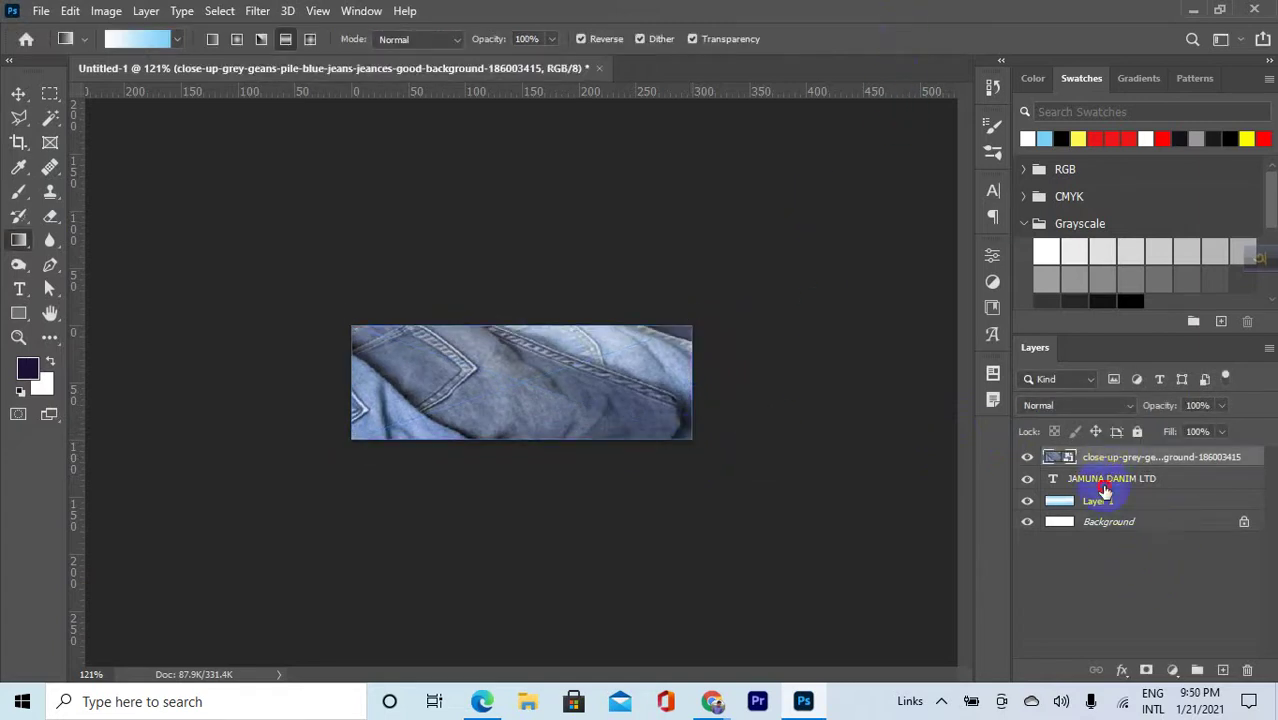
click(1100, 484)
click(1104, 503)
click(1102, 537)
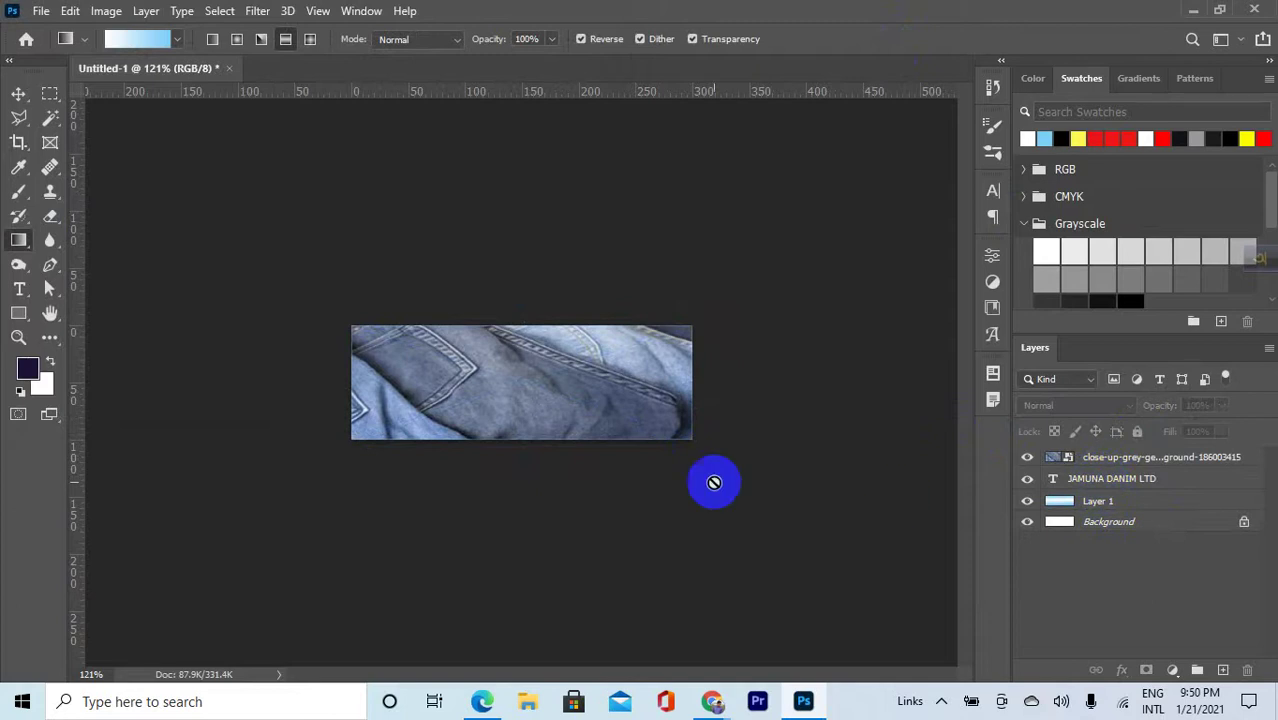
scroll(570, 442, down, 1)
scroll(575, 438, up, 4)
scroll(577, 435, down, 2)
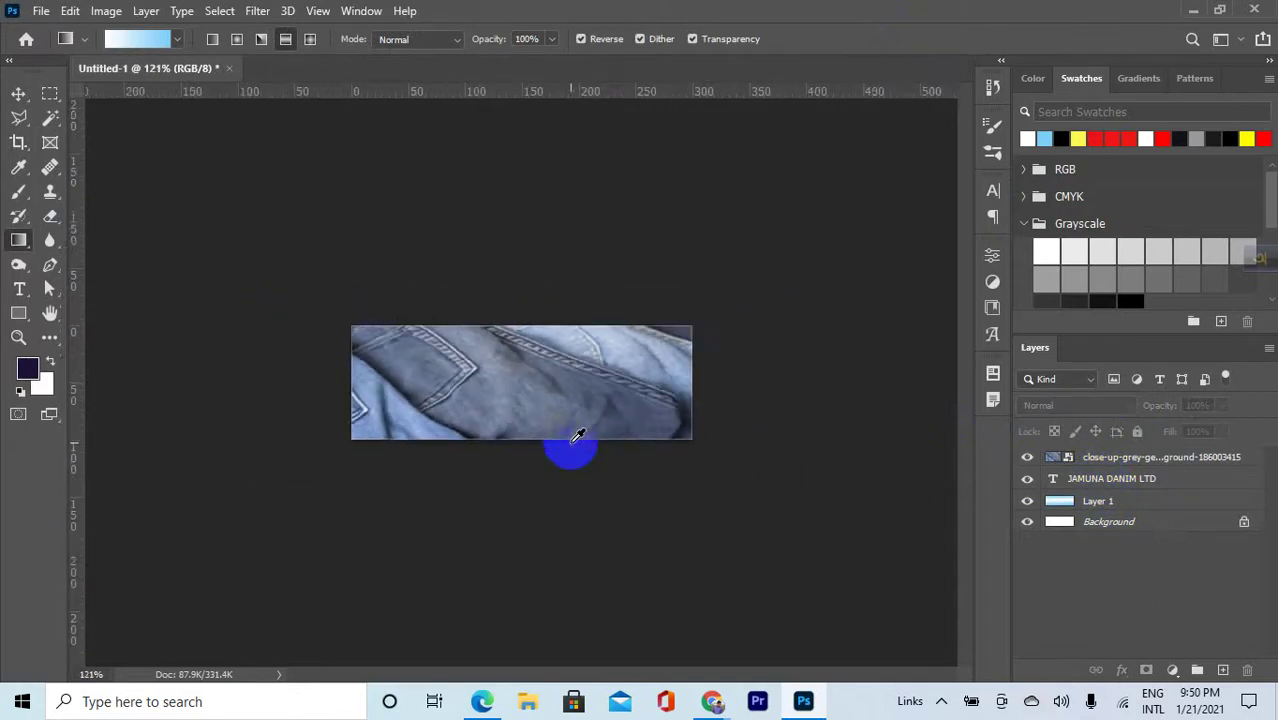
scroll(575, 440, up, 1)
scroll(575, 440, down, 1)
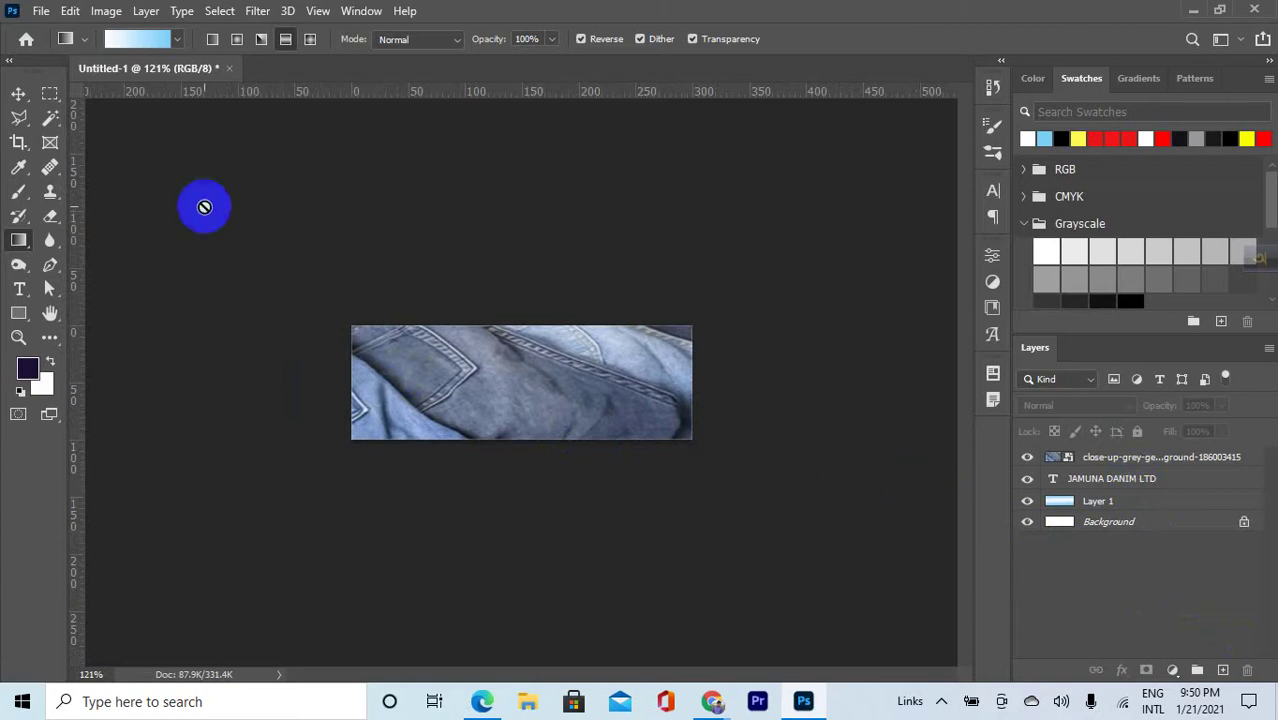
Show the Timeline and create a video timeline from the banner's layers
click(19, 93)
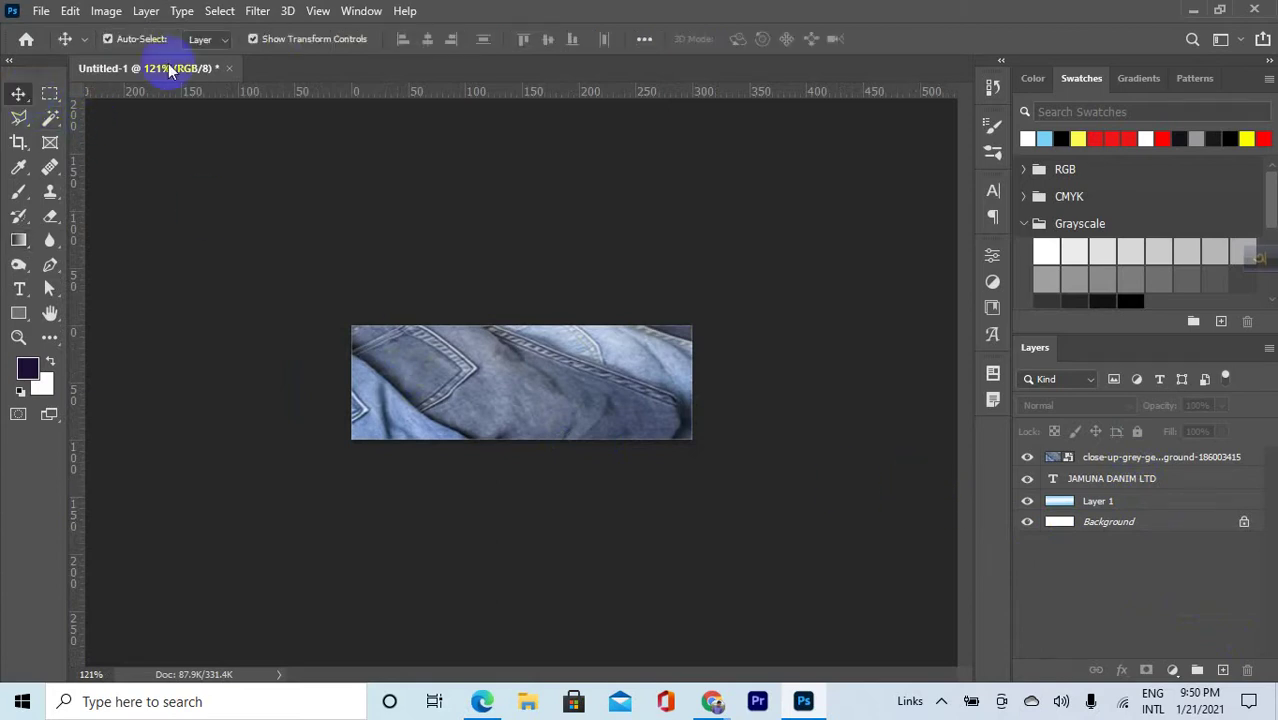
click(357, 14)
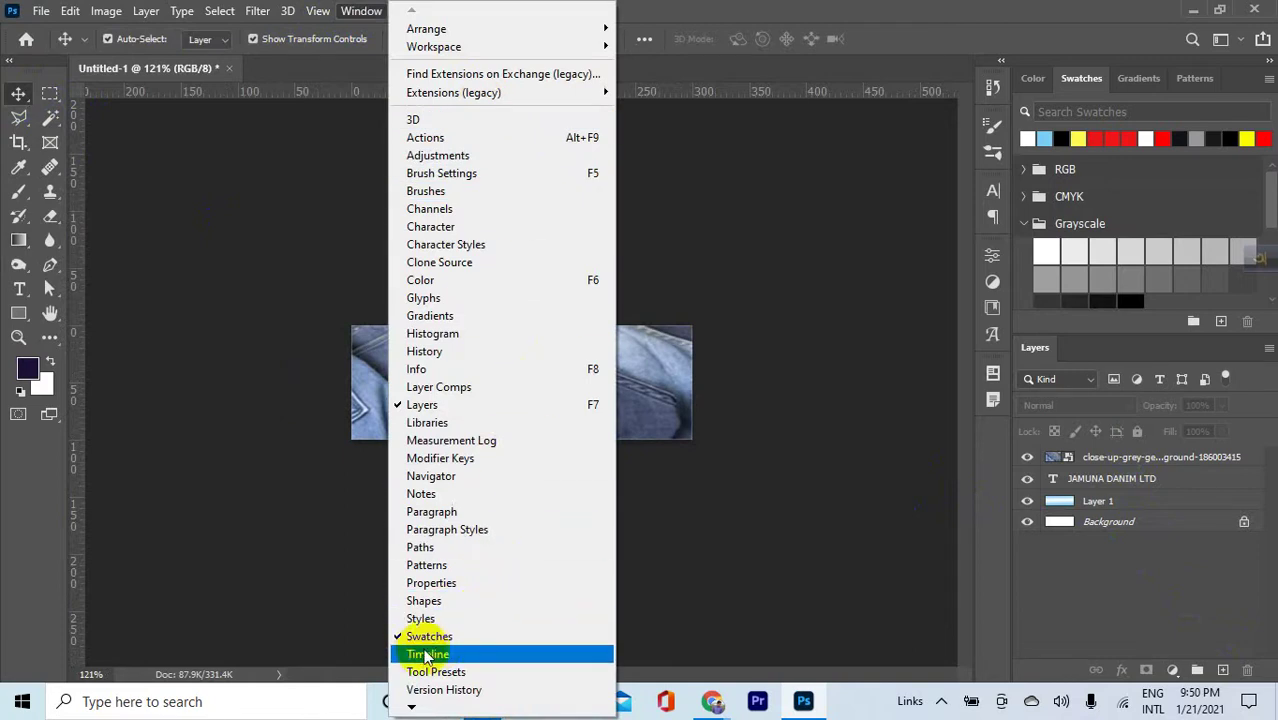
click(478, 652)
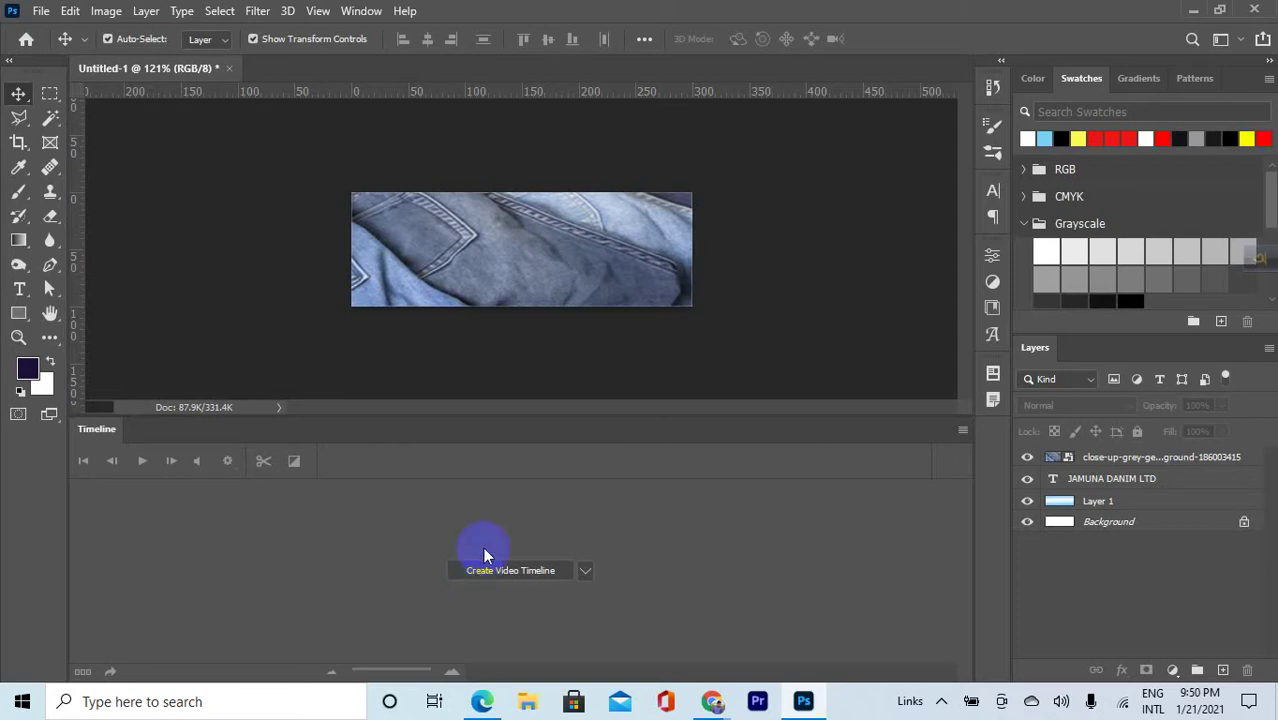
click(584, 571)
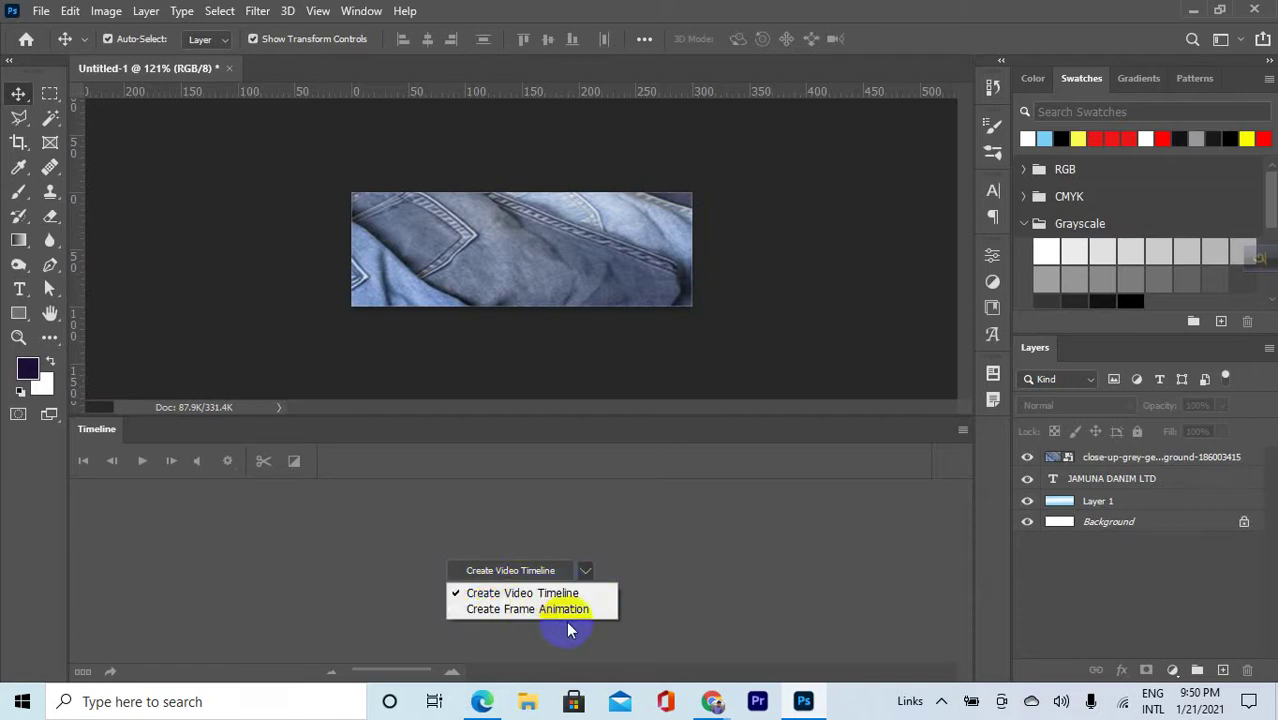
click(511, 594)
click(511, 571)
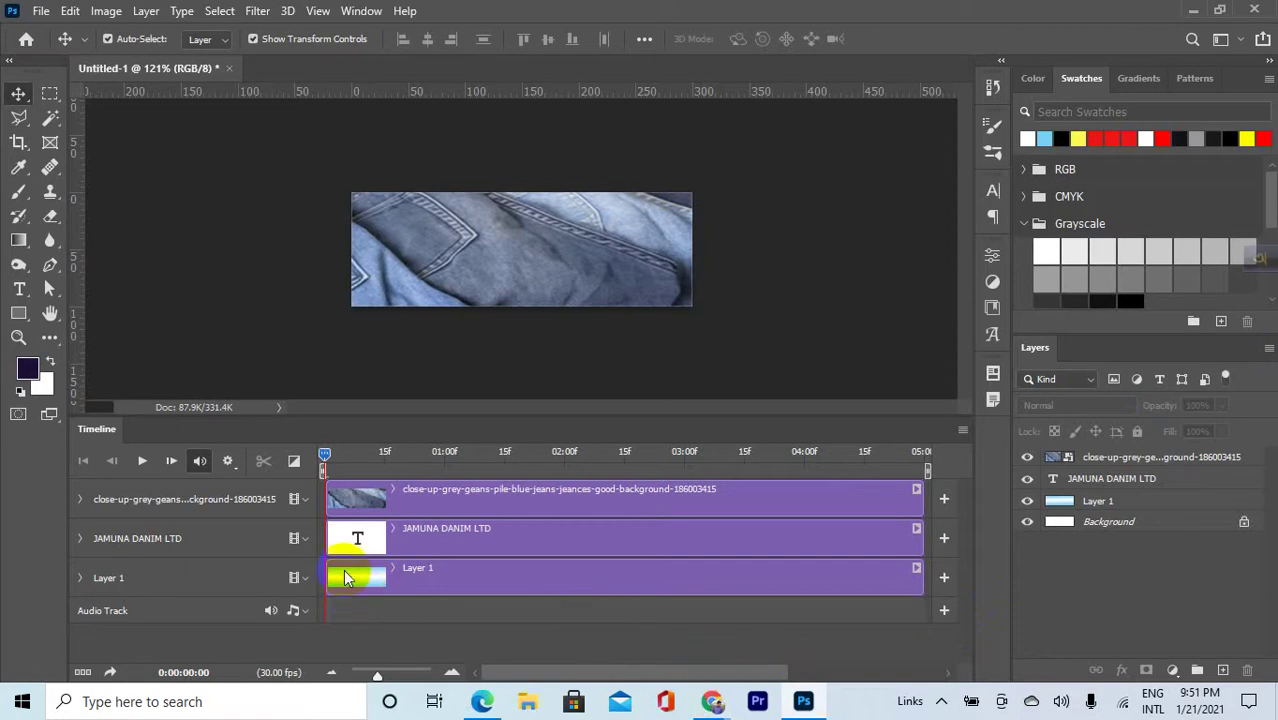
click(418, 571)
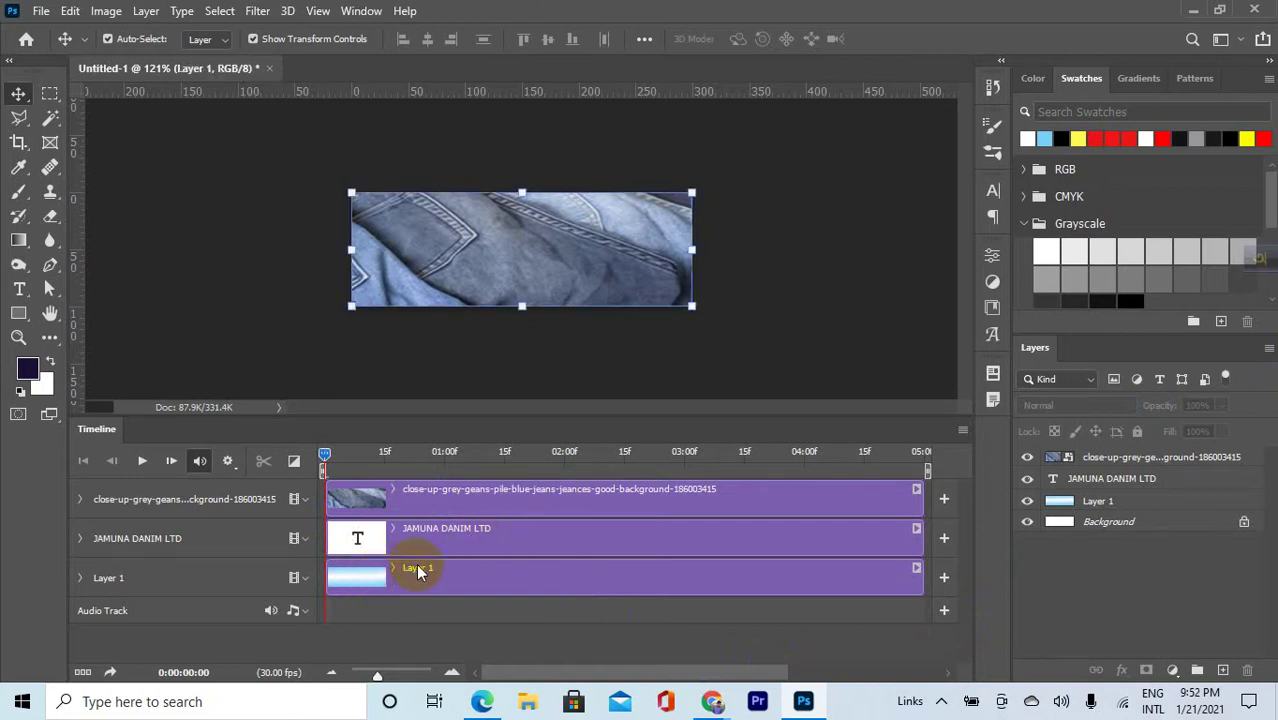
click(422, 538)
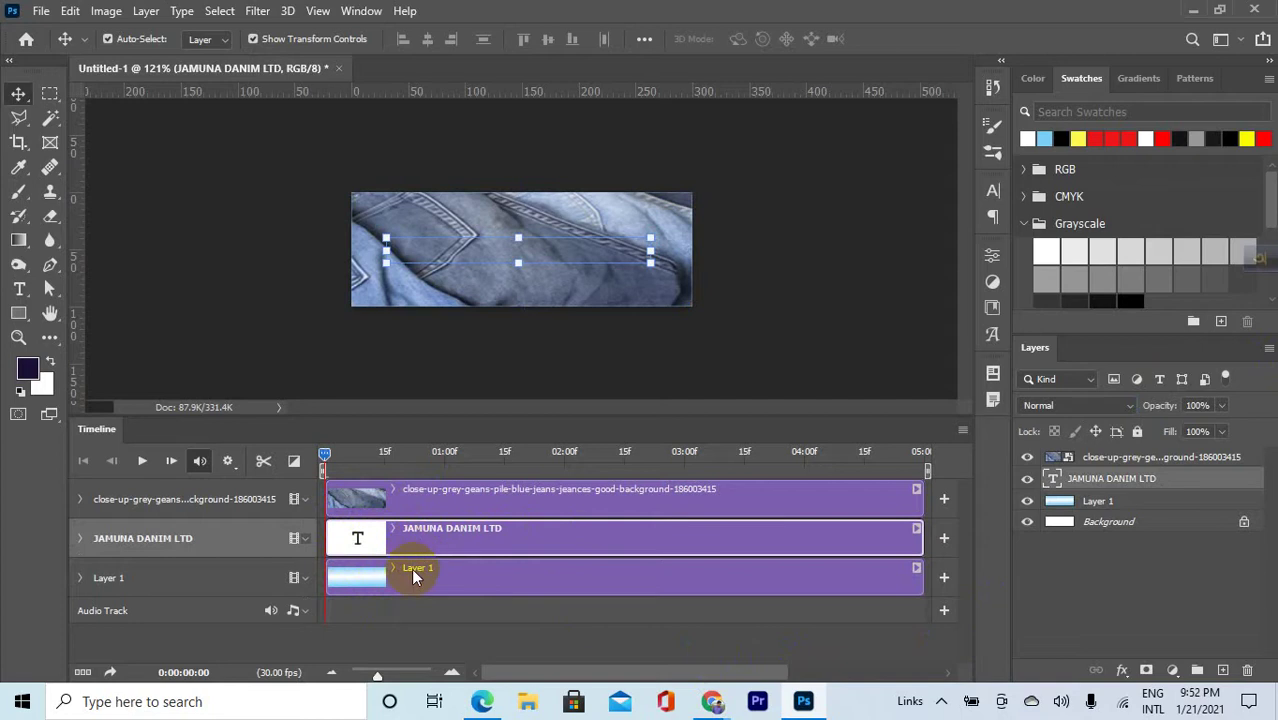
click(443, 495)
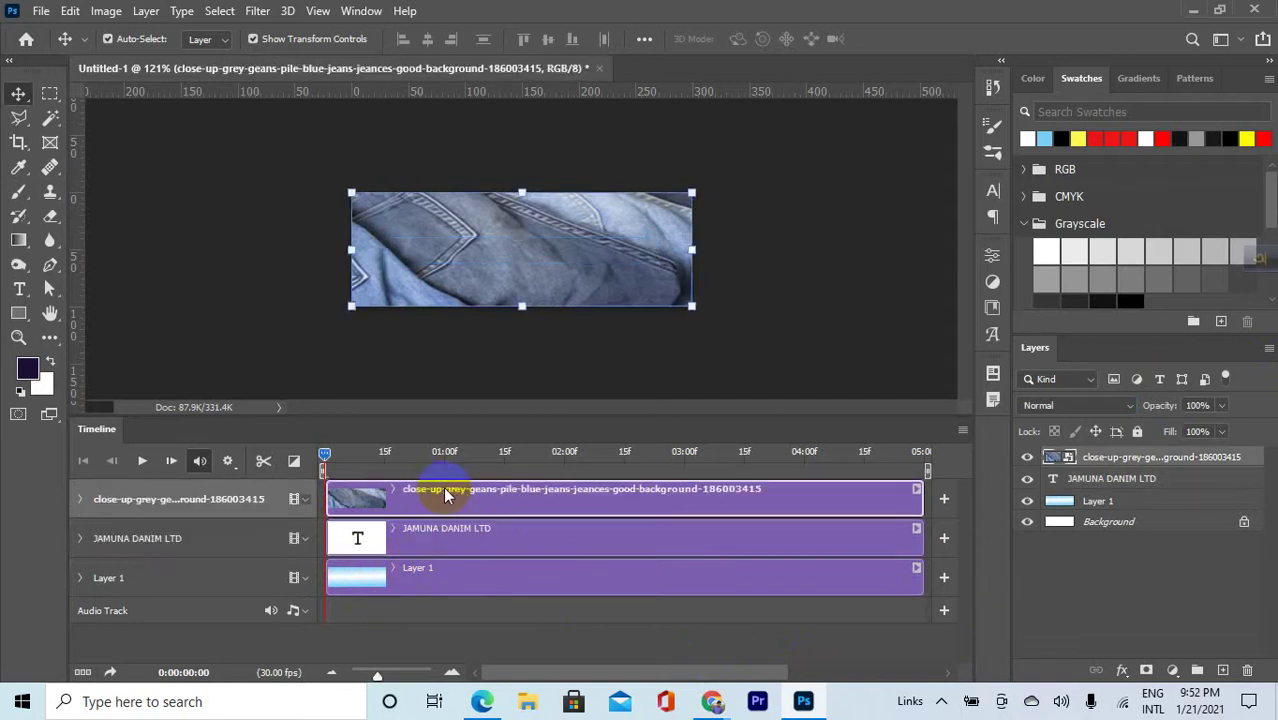
click(420, 576)
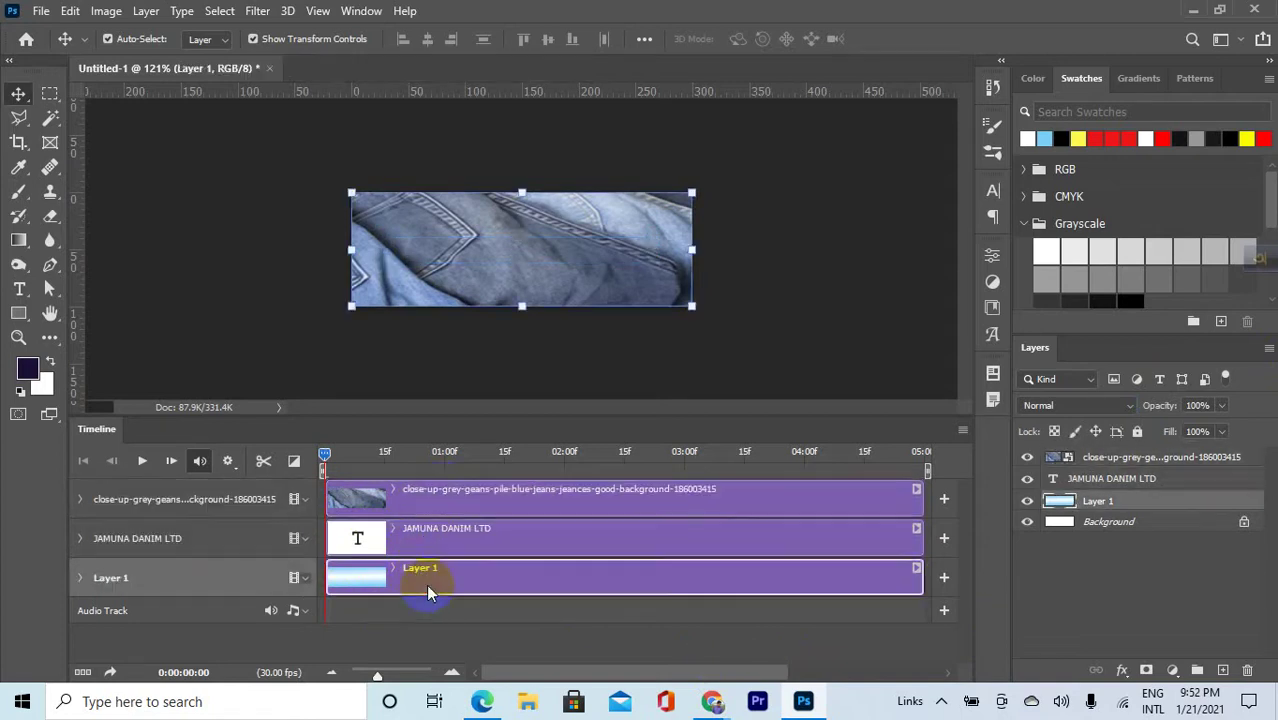
click(428, 540)
click(456, 498)
Trim the company name and gradient background clips in the timeline so both end at 02:00
click(485, 550)
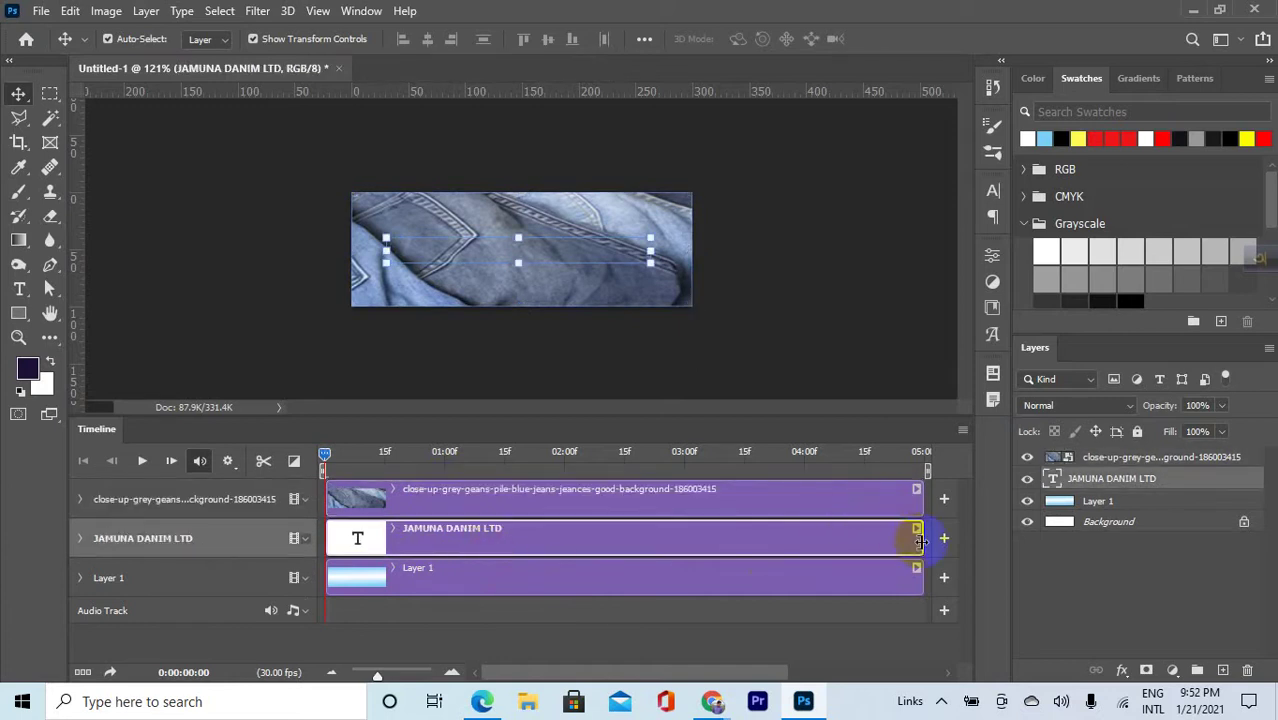
drag(920, 540, 567, 544)
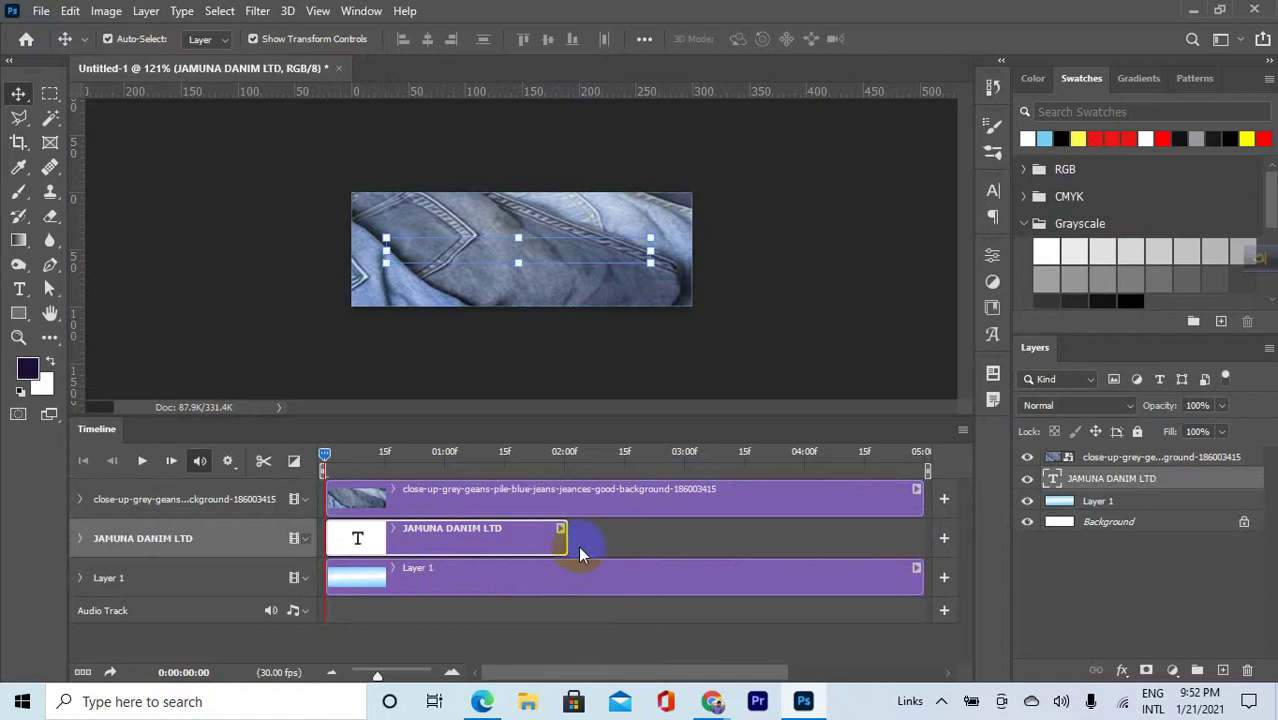
drag(918, 576, 567, 572)
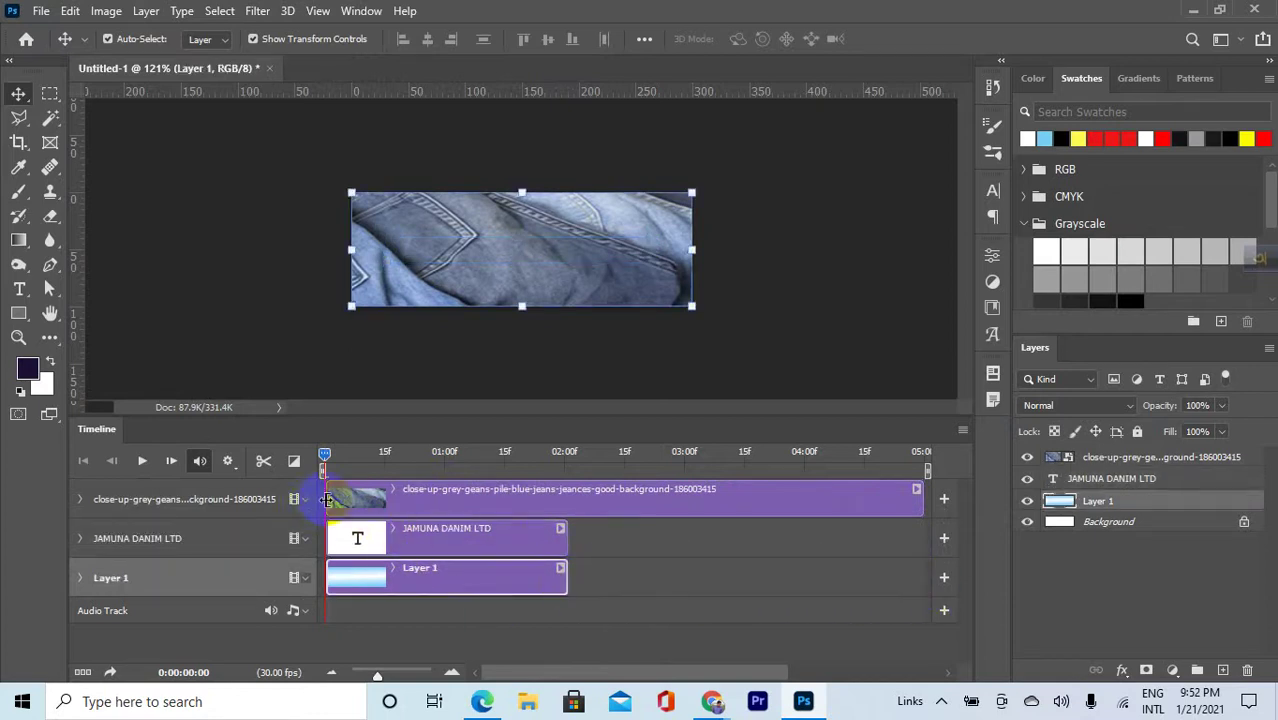
Trim the jeans image clip in the timeline so it runs from 02:00 to 04:00
drag(327, 505, 570, 505)
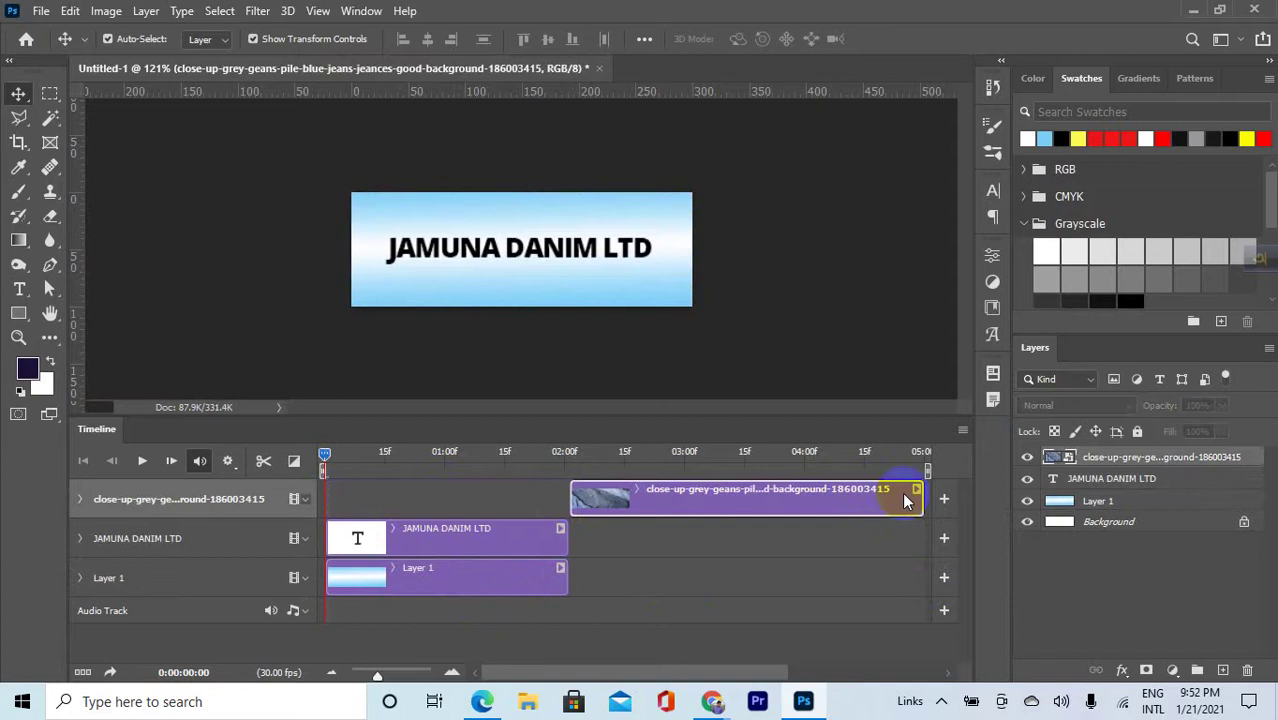
drag(922, 495, 808, 497)
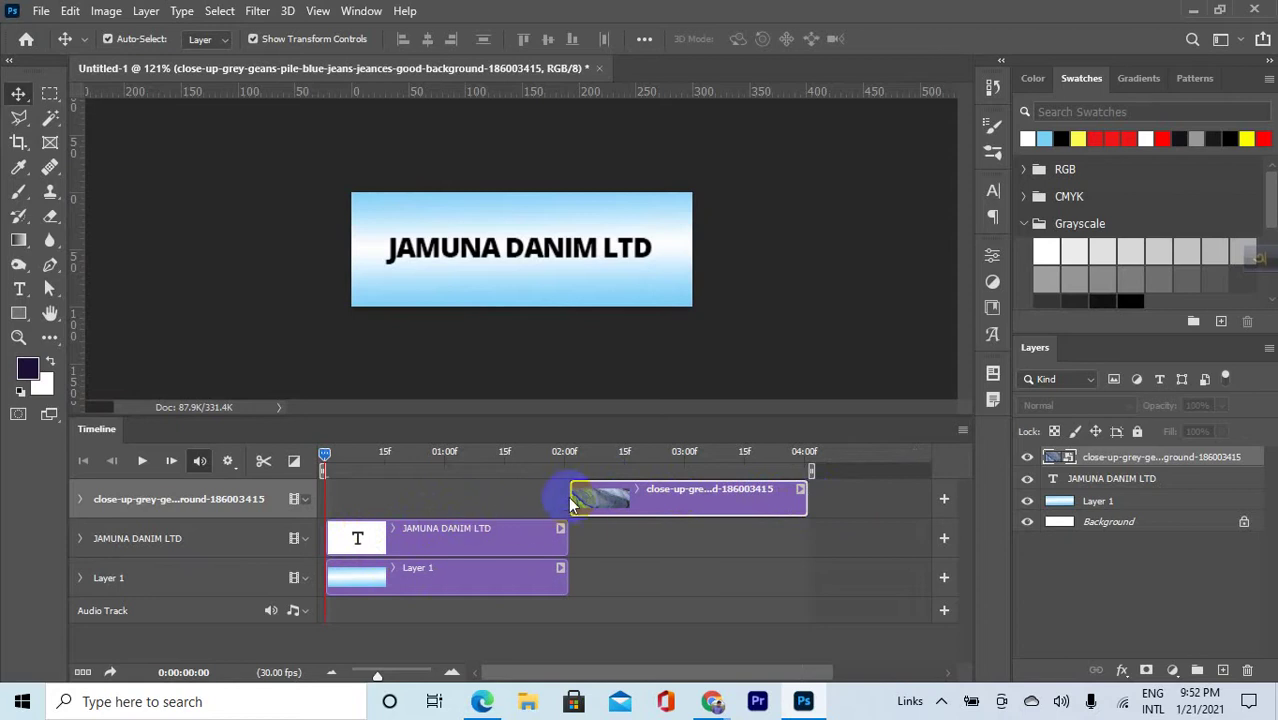
mouse_move(570, 502)
mouse_down()
mouse_move(272, 470)
mouse_move(569, 502)
mouse_up()
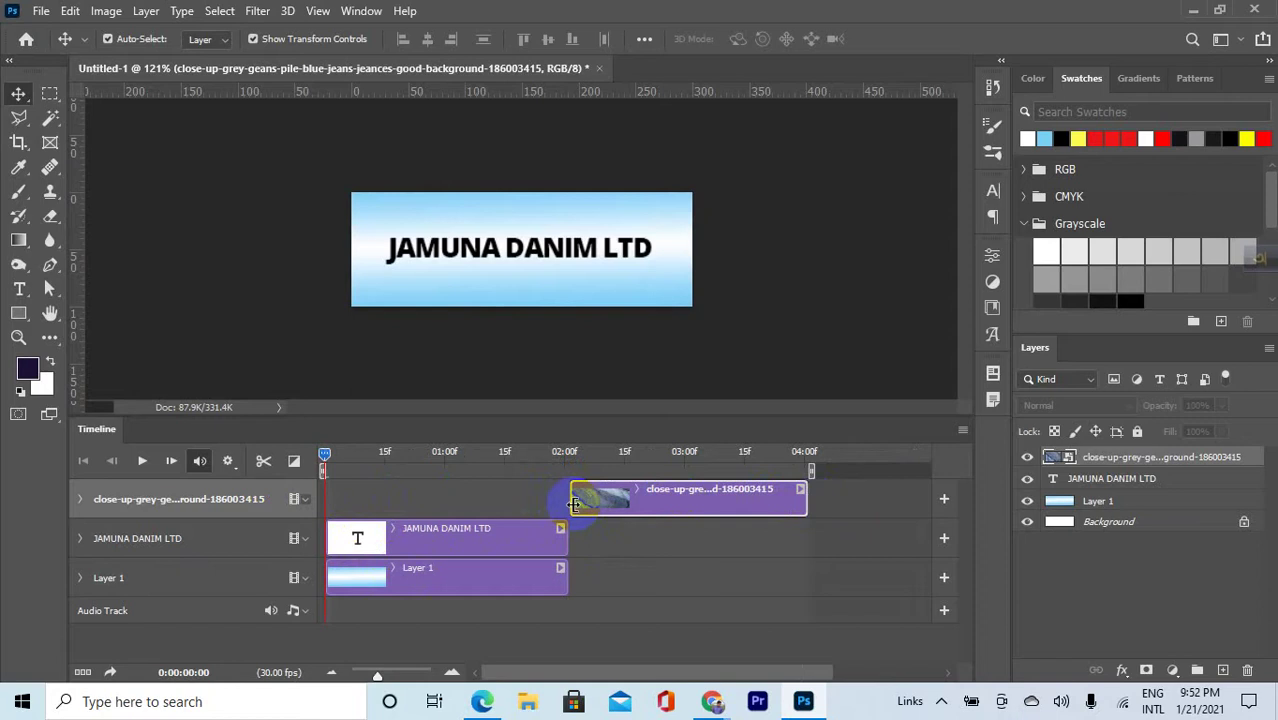
drag(575, 503, 262, 499)
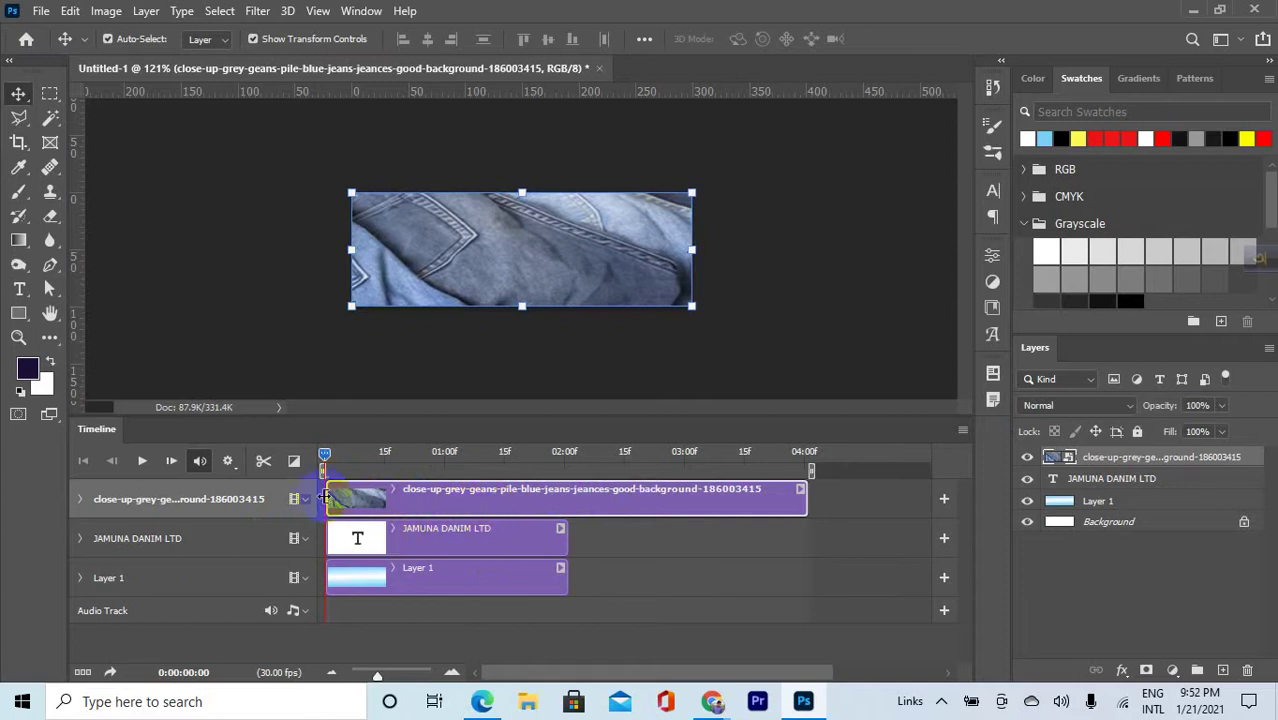
drag(325, 497, 571, 501)
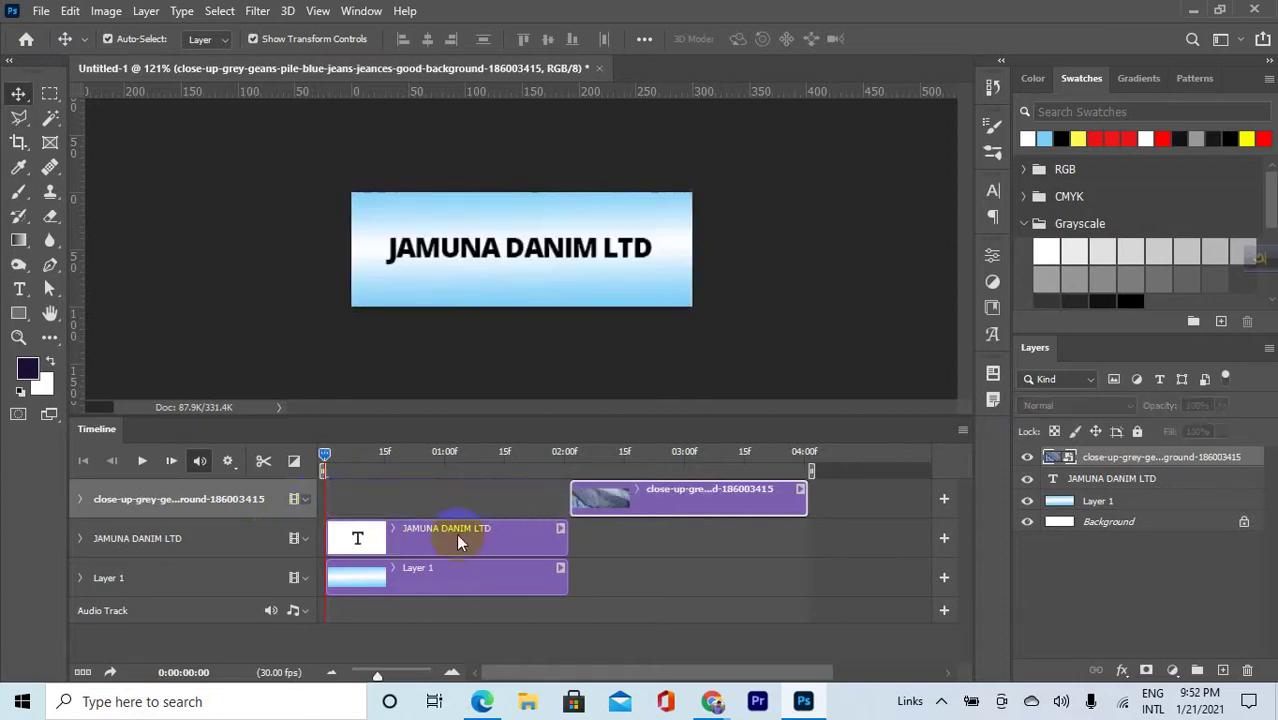
Play back the timeline to check the change from the company name to the jeans image
click(144, 465)
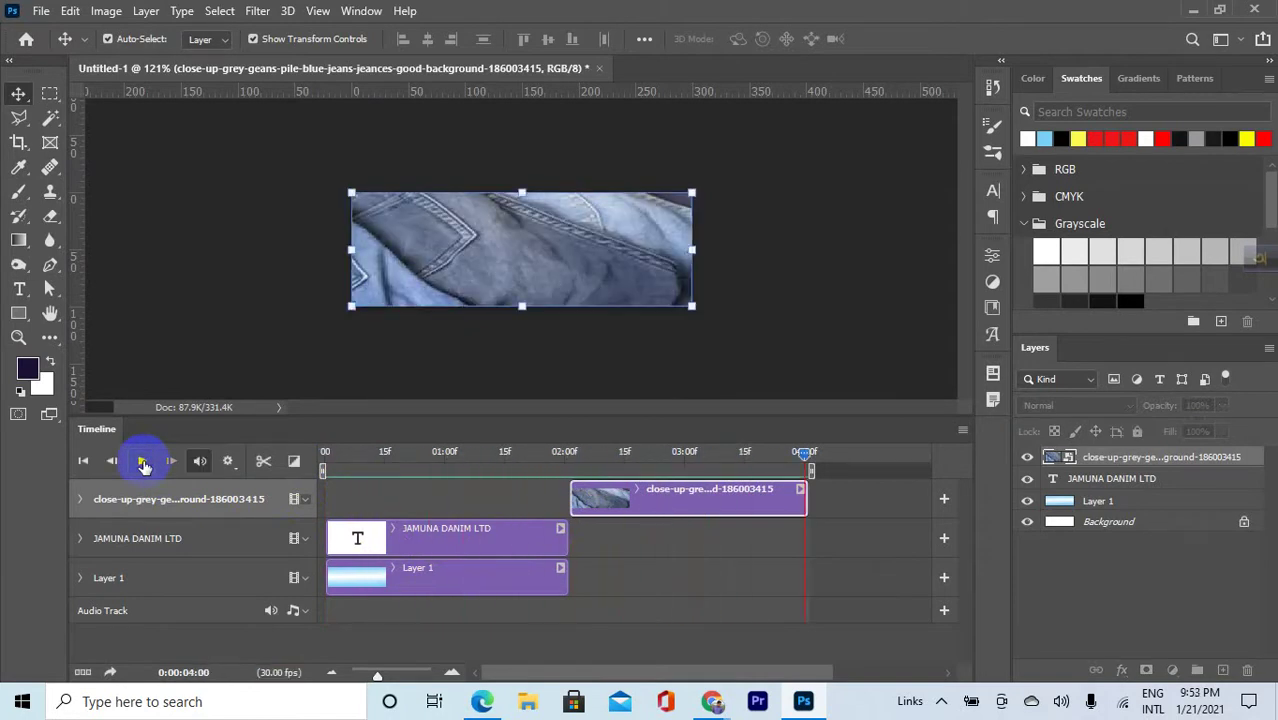
drag(804, 451, 288, 502)
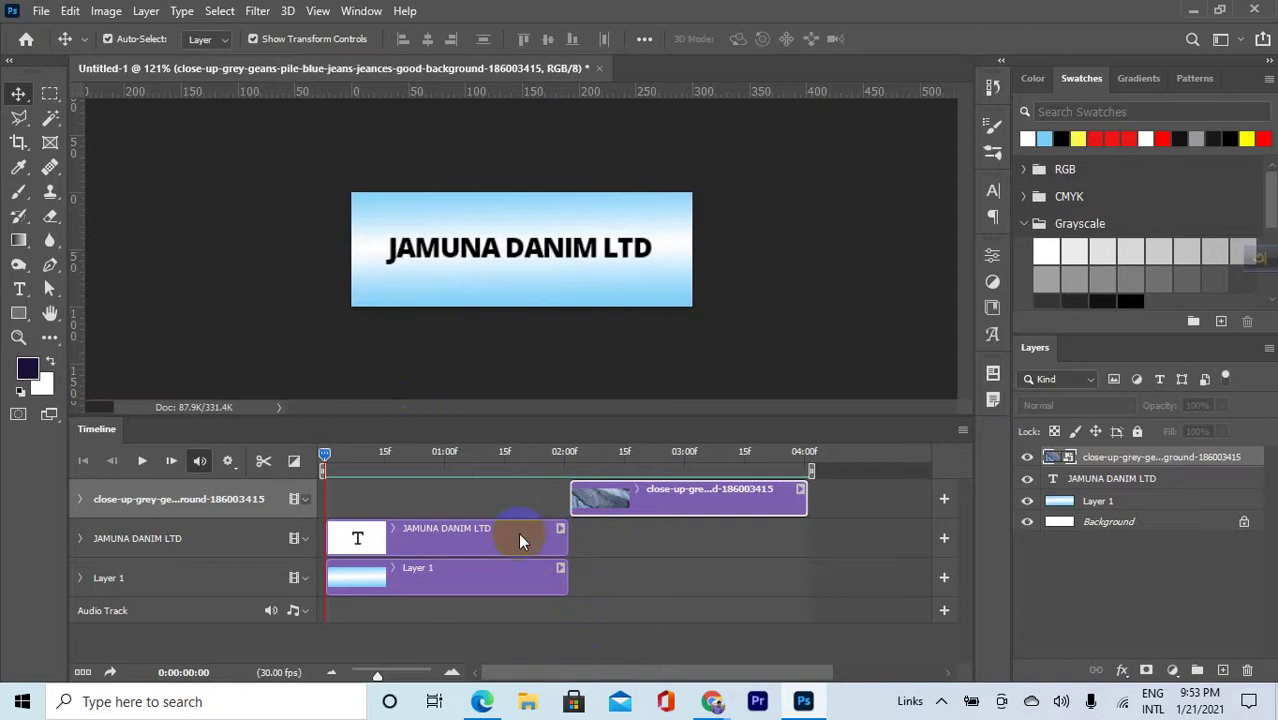
click(150, 468)
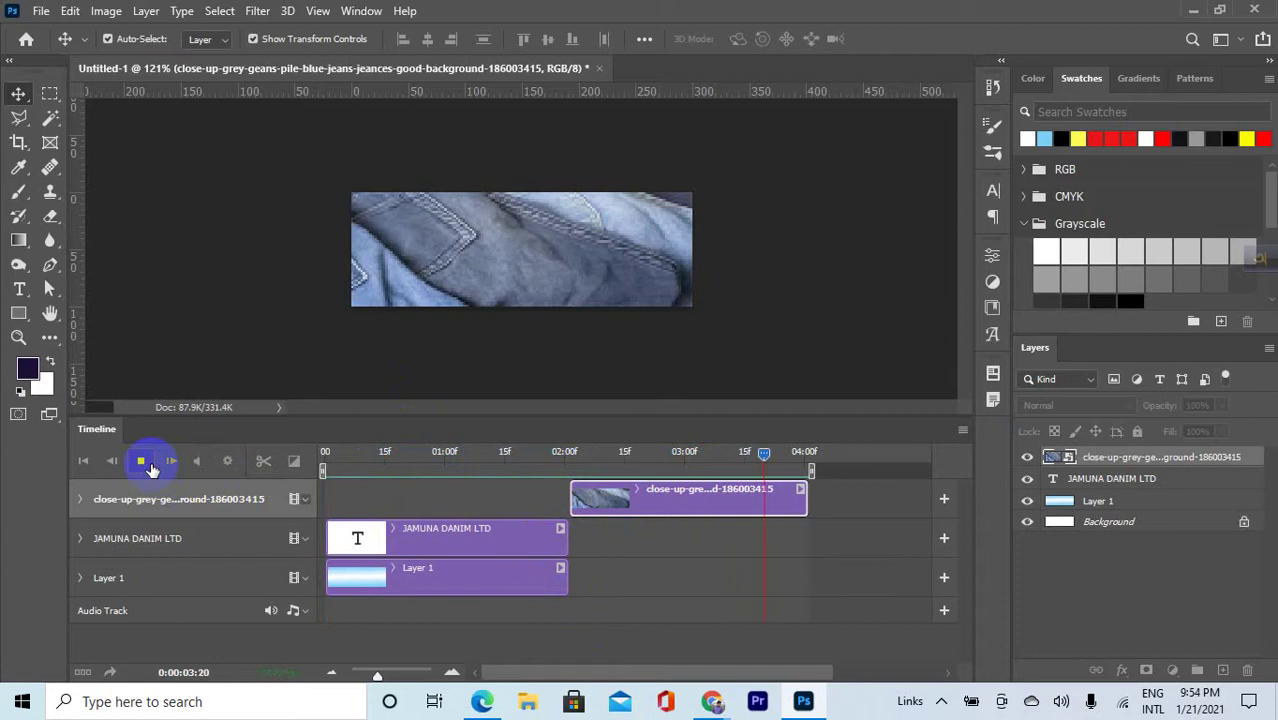
click(148, 466)
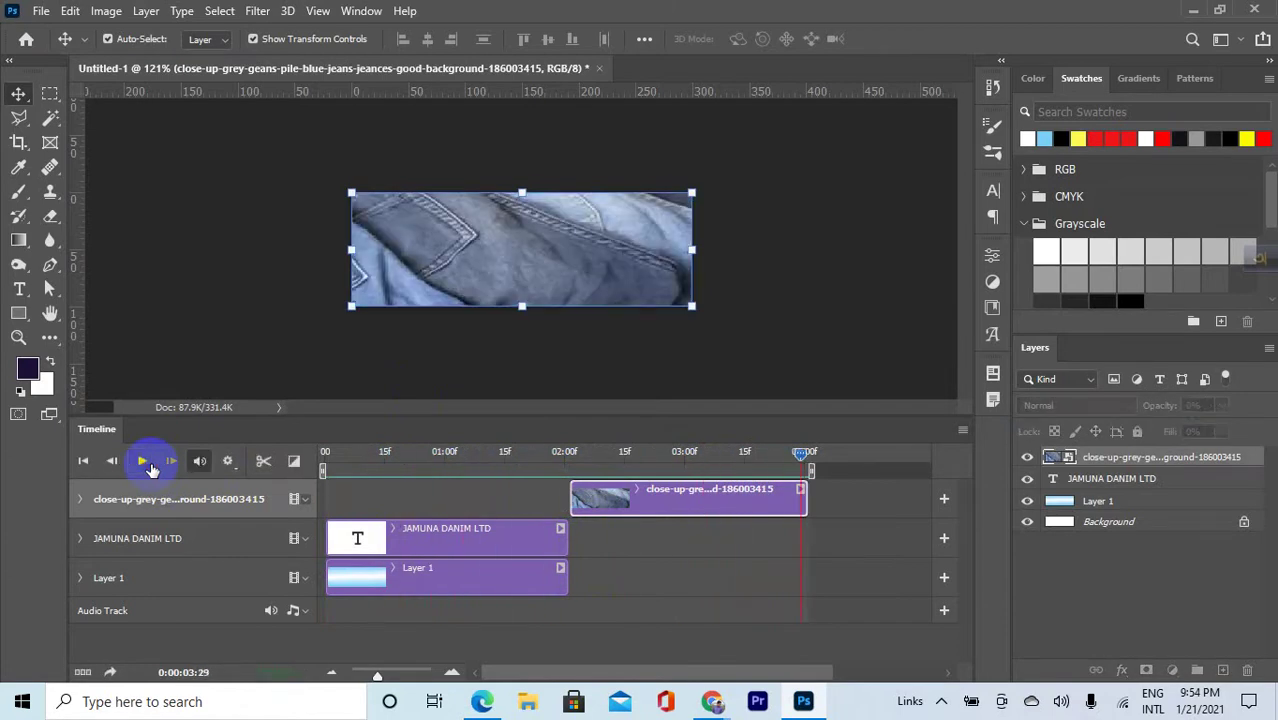
click(148, 466)
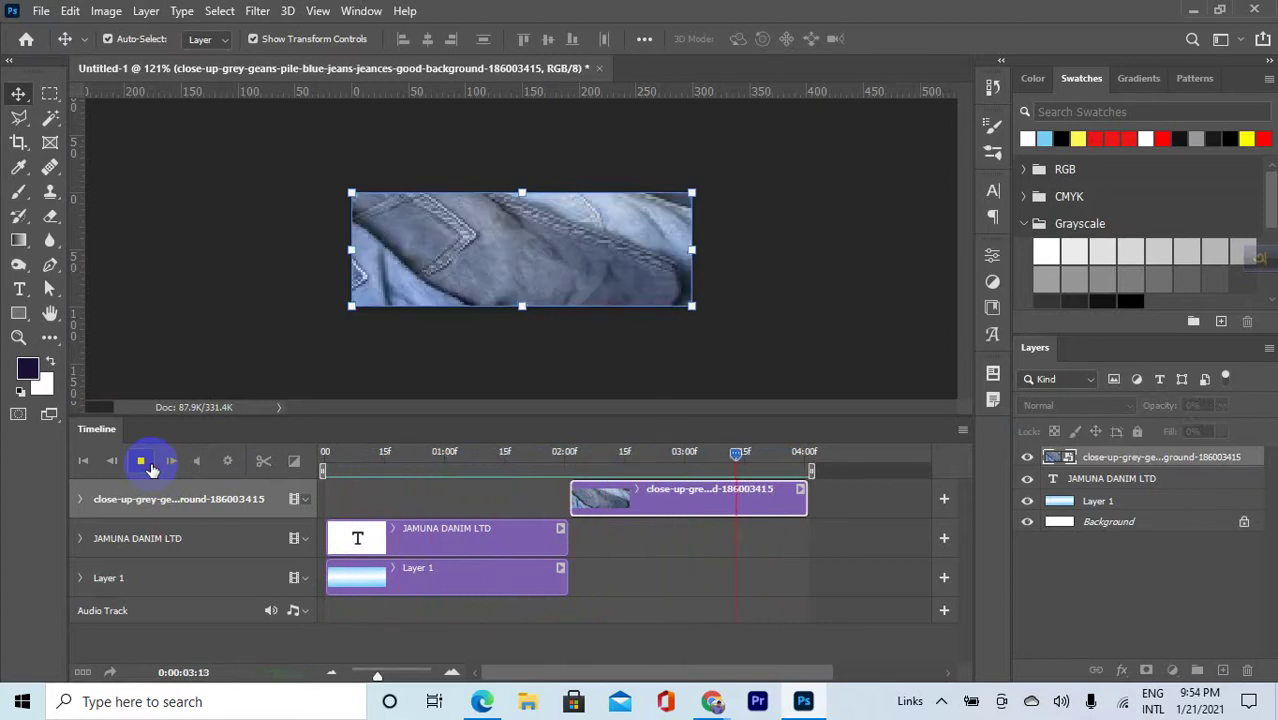
click(148, 466)
click(146, 464)
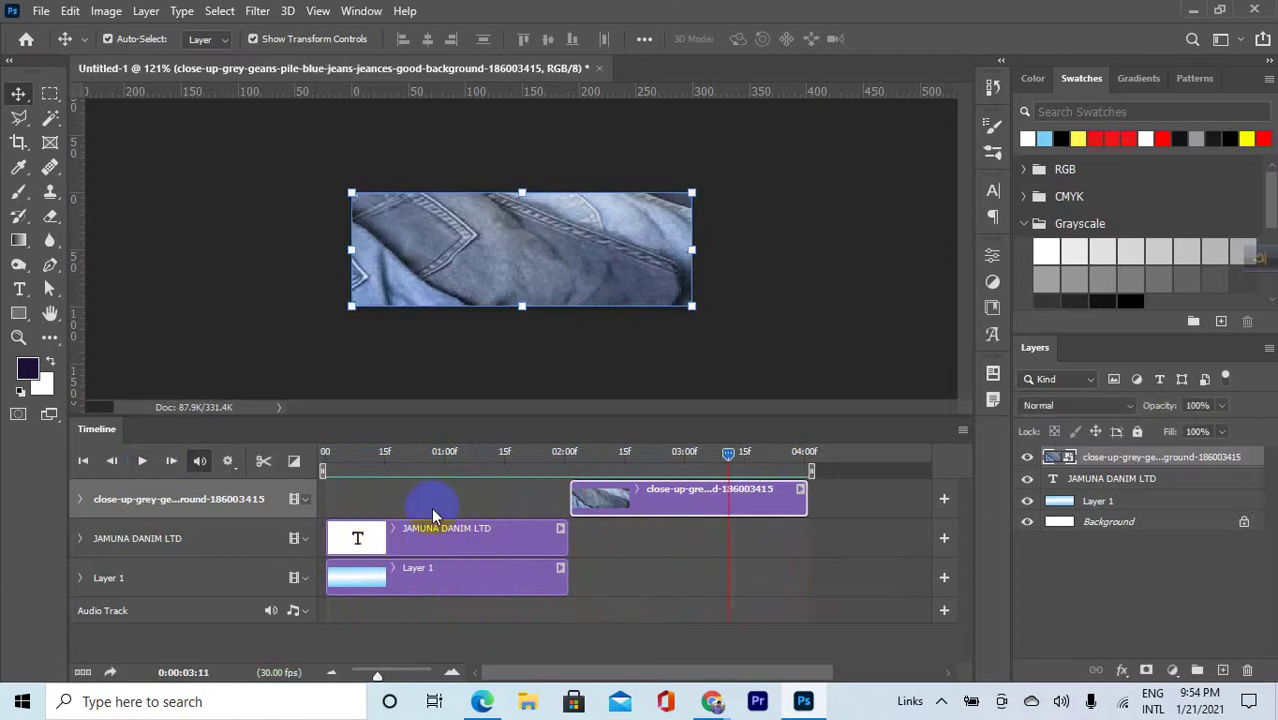
Reorder the timeline tracks so the jeans image sits below the company name and gradient, and return the playhead to the start
drag(415, 528, 415, 490)
drag(644, 504, 408, 577)
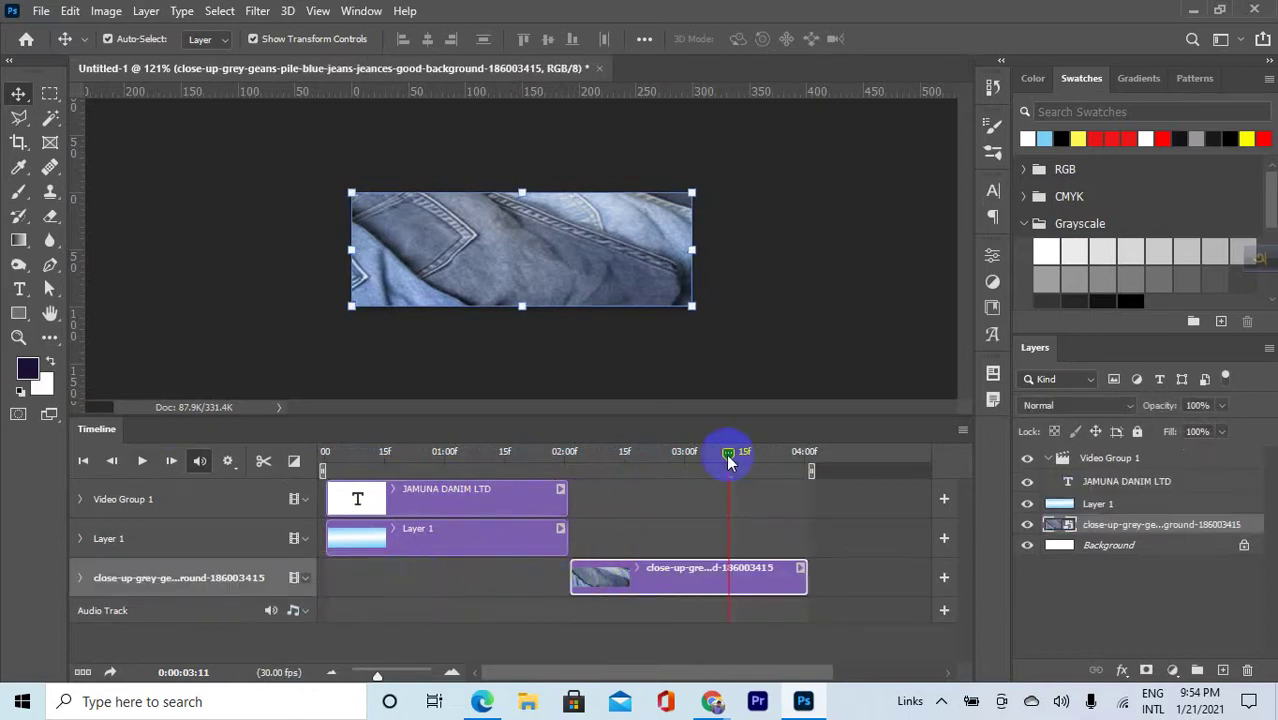
drag(730, 455, 463, 452)
drag(492, 494, 328, 492)
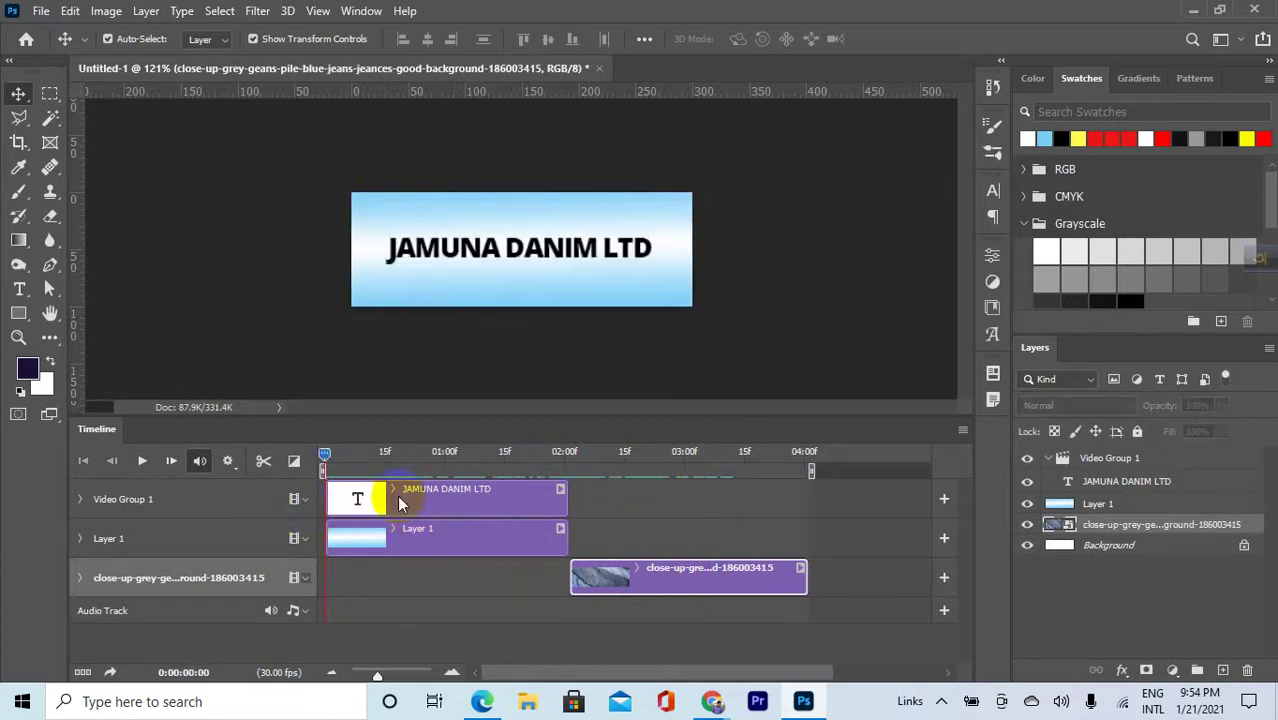
drag(565, 493, 795, 503)
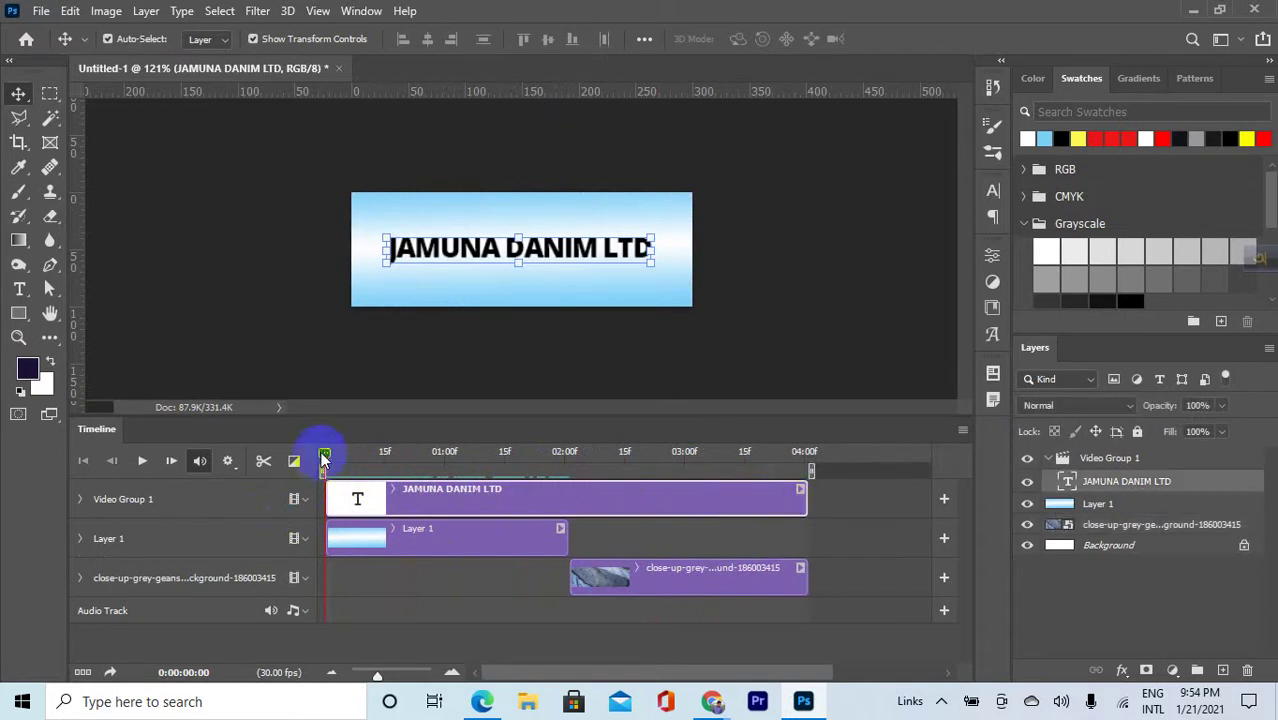
drag(323, 455, 316, 525)
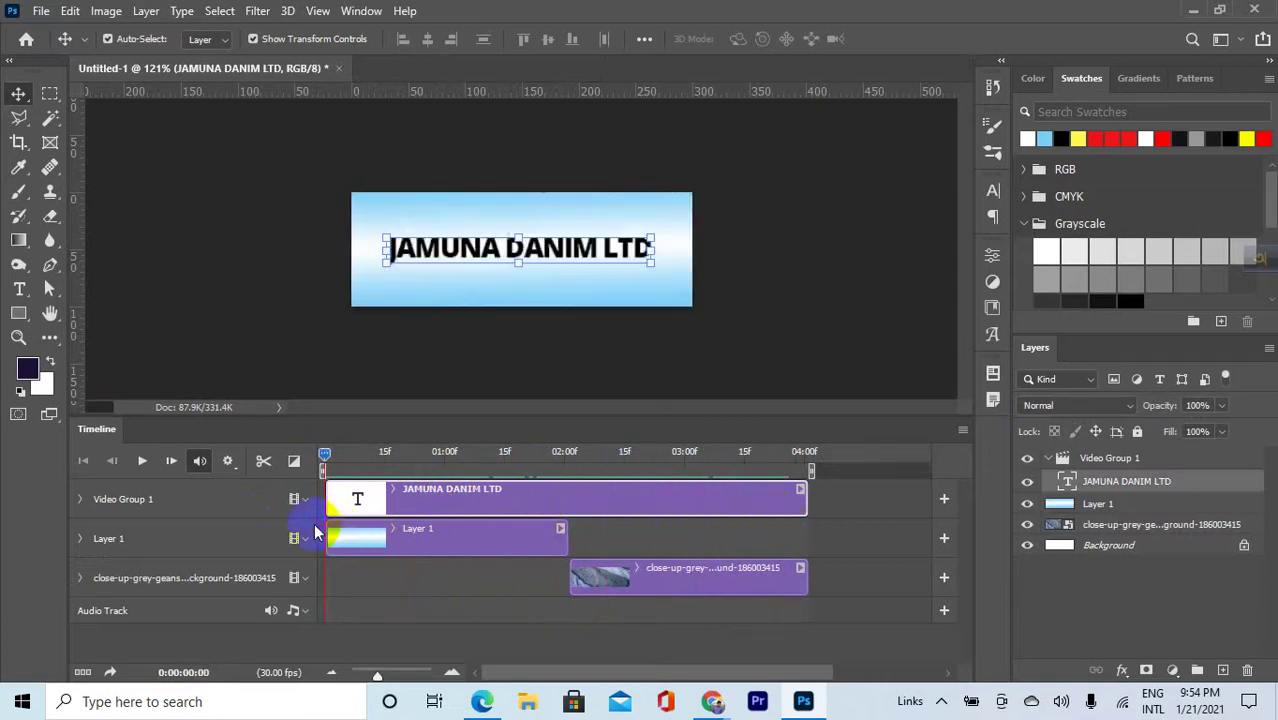
drag(806, 498, 570, 510)
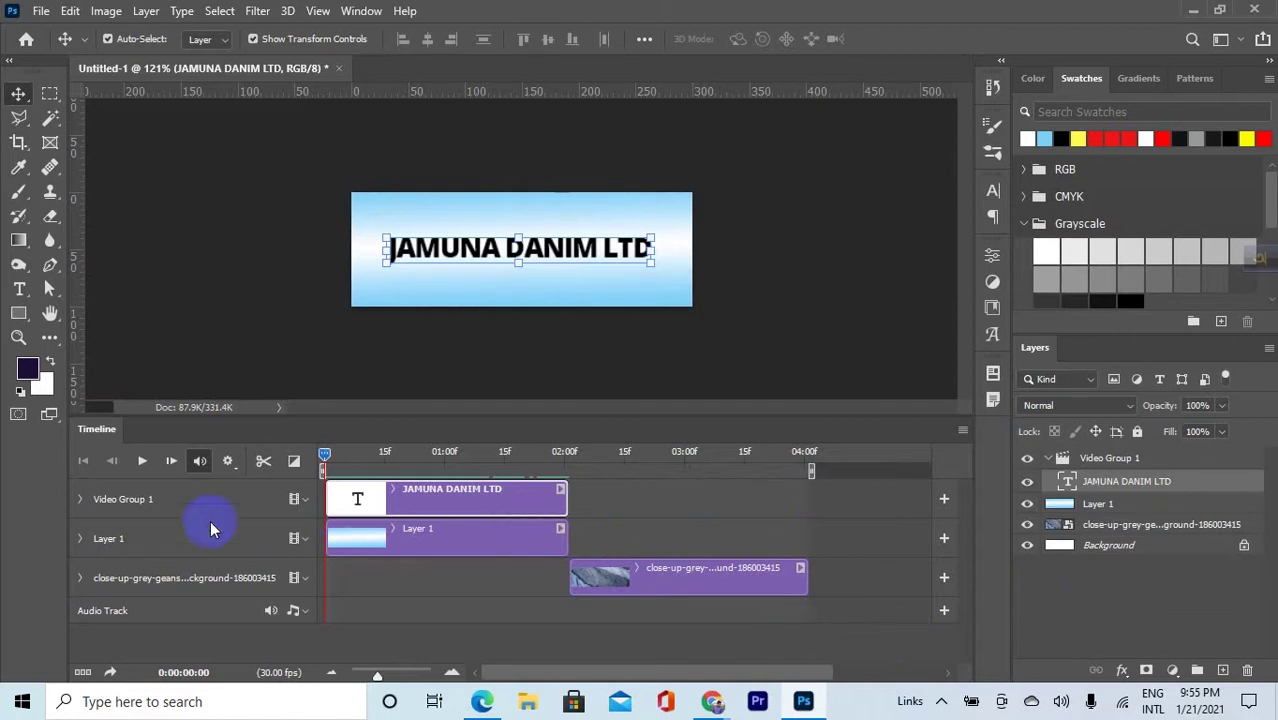
Play the reordered animation through and return the playhead to the start
click(143, 463)
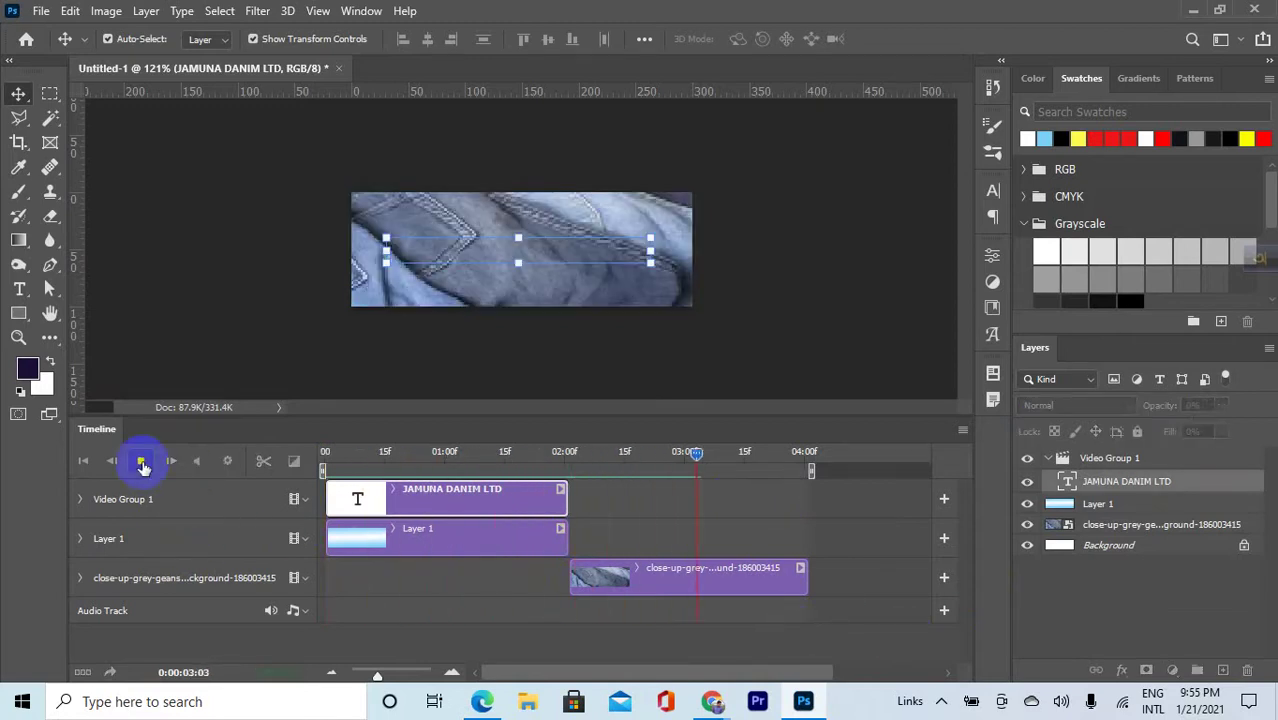
drag(808, 452, 330, 535)
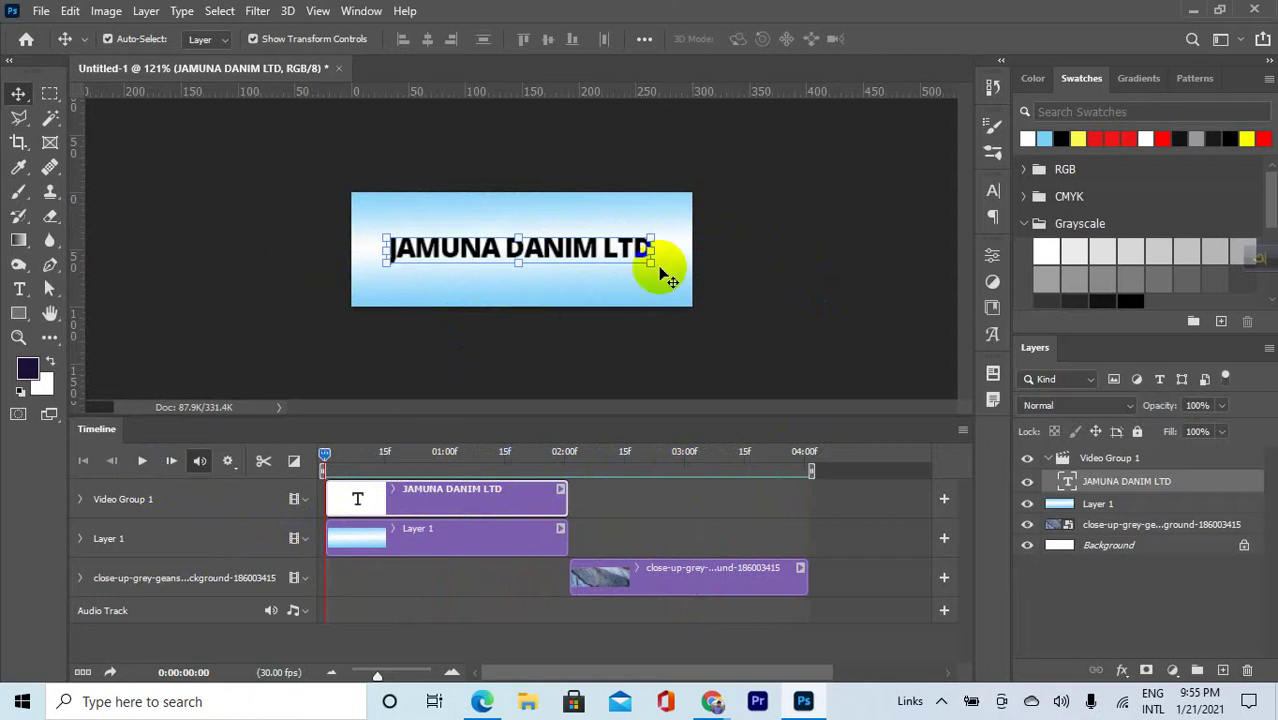
click(414, 265)
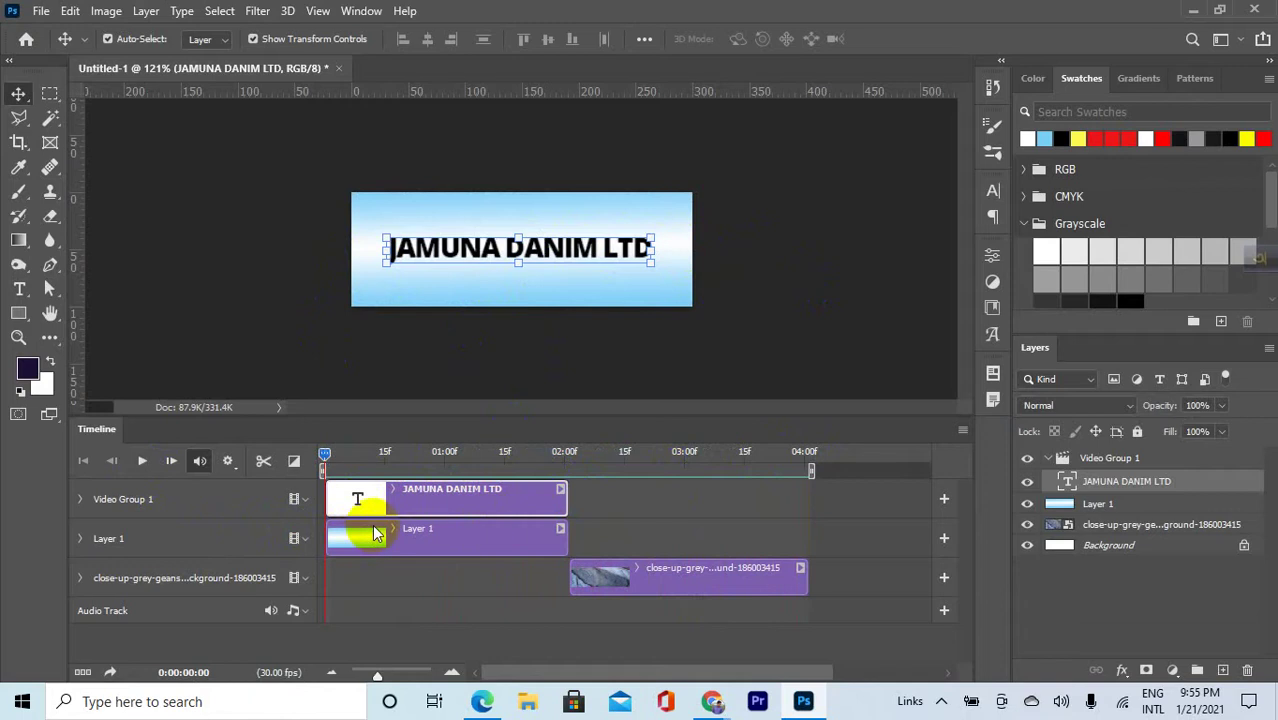
Add a Transform keyframe to the company name at the start of its clip and move the text past the banner's right edge
click(80, 499)
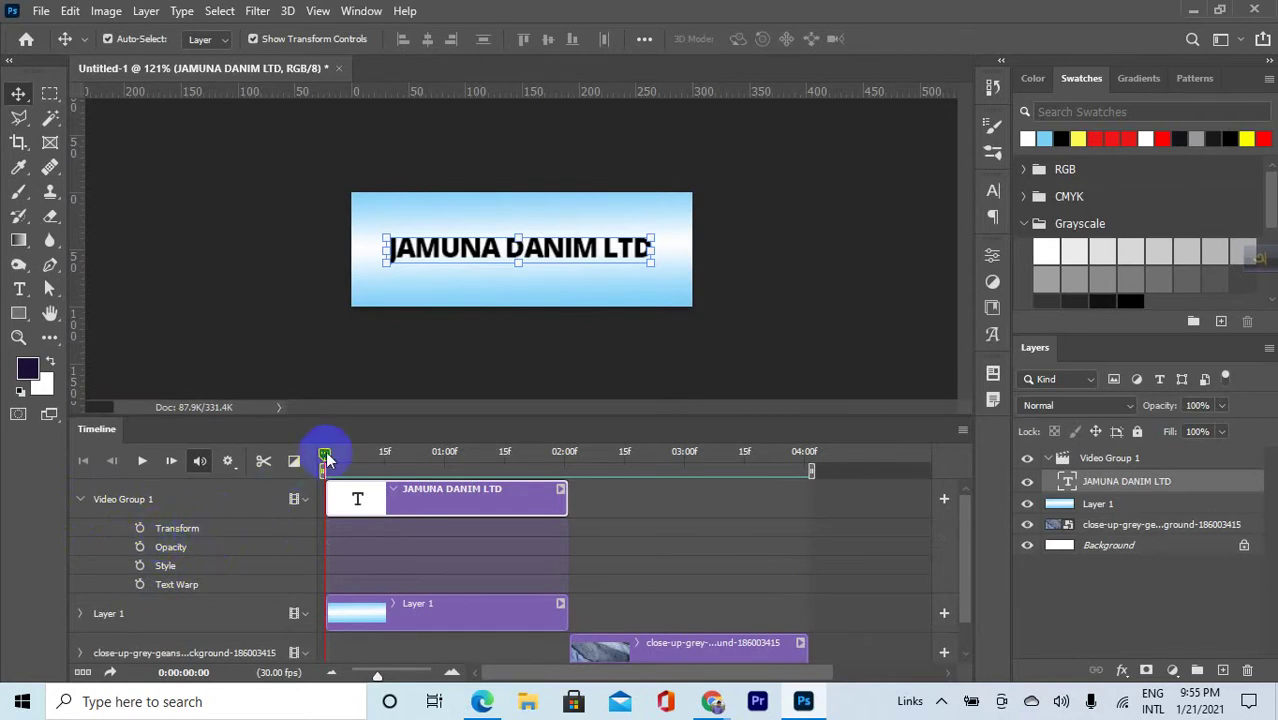
mouse_move(326, 455)
mouse_down()
mouse_move(390, 470)
mouse_move(328, 468)
mouse_up()
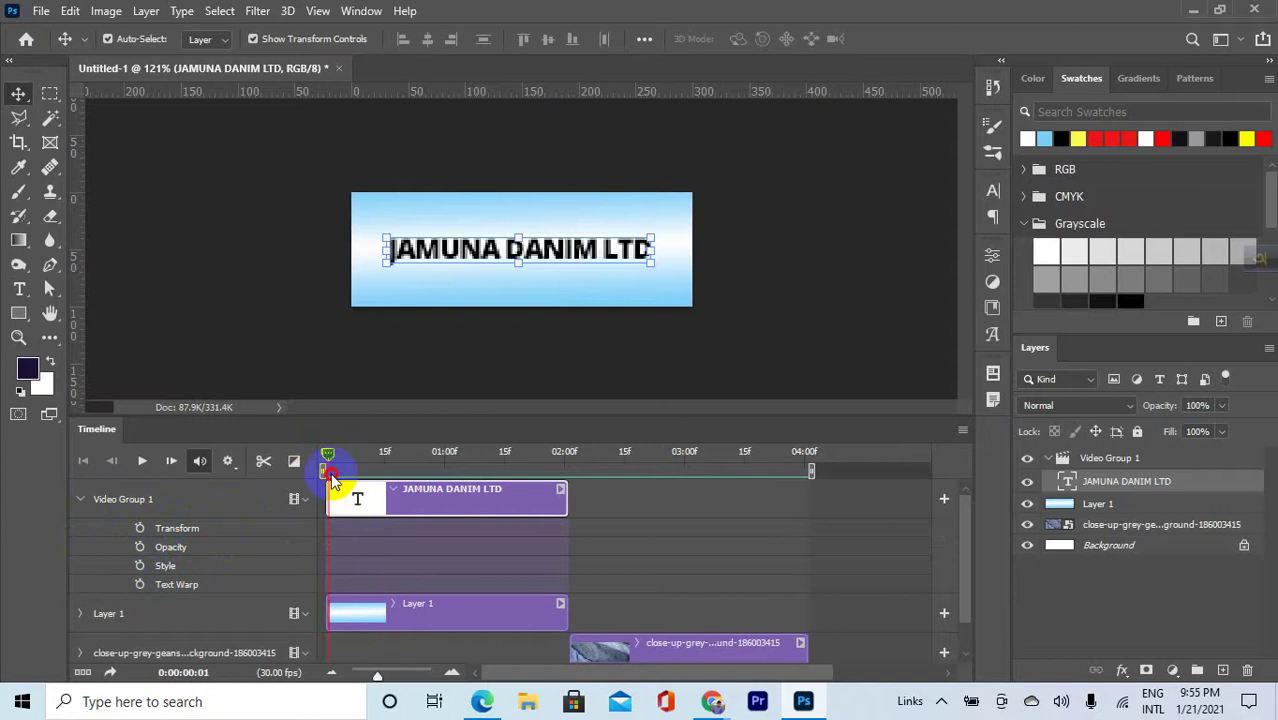
click(140, 529)
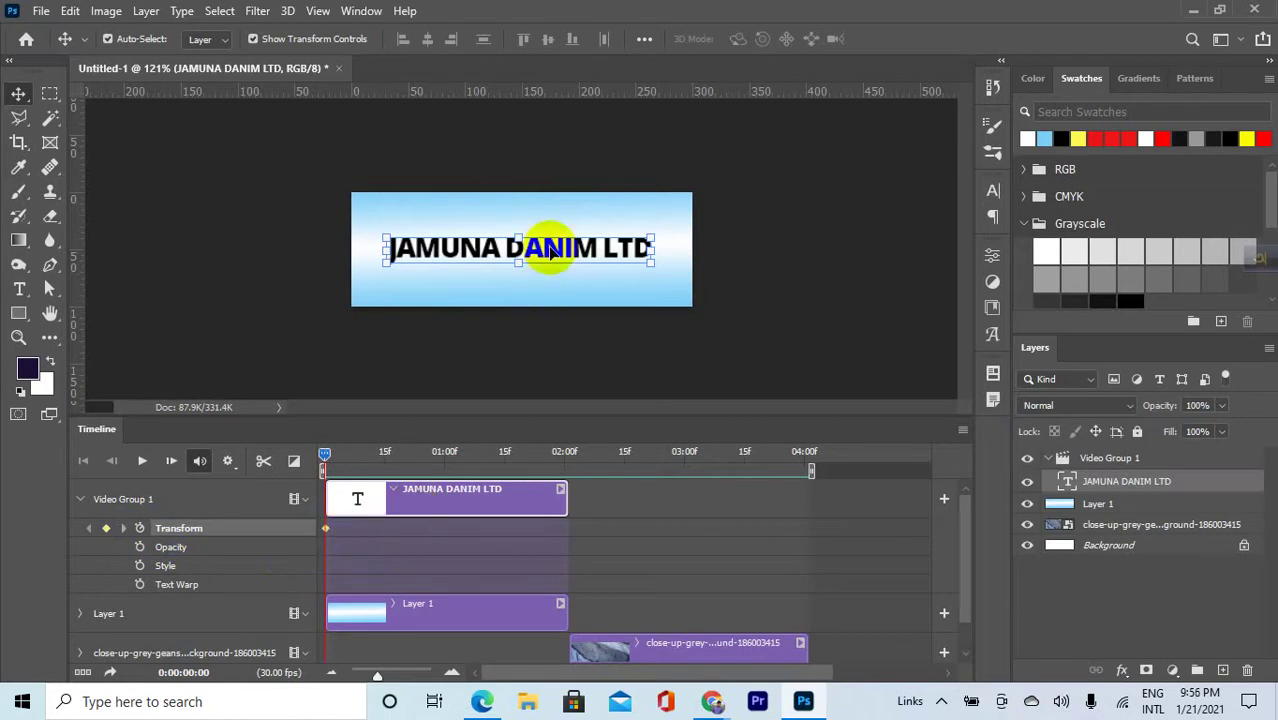
drag(551, 253, 838, 254)
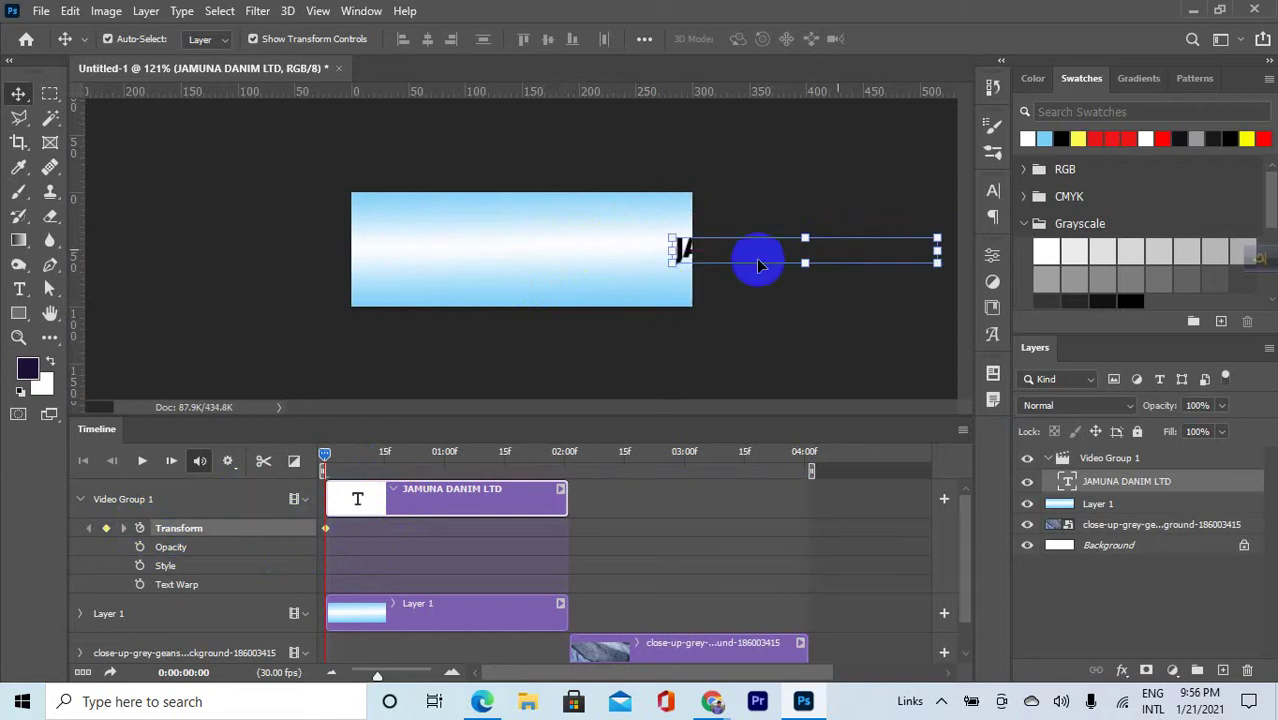
drag(690, 247, 700, 253)
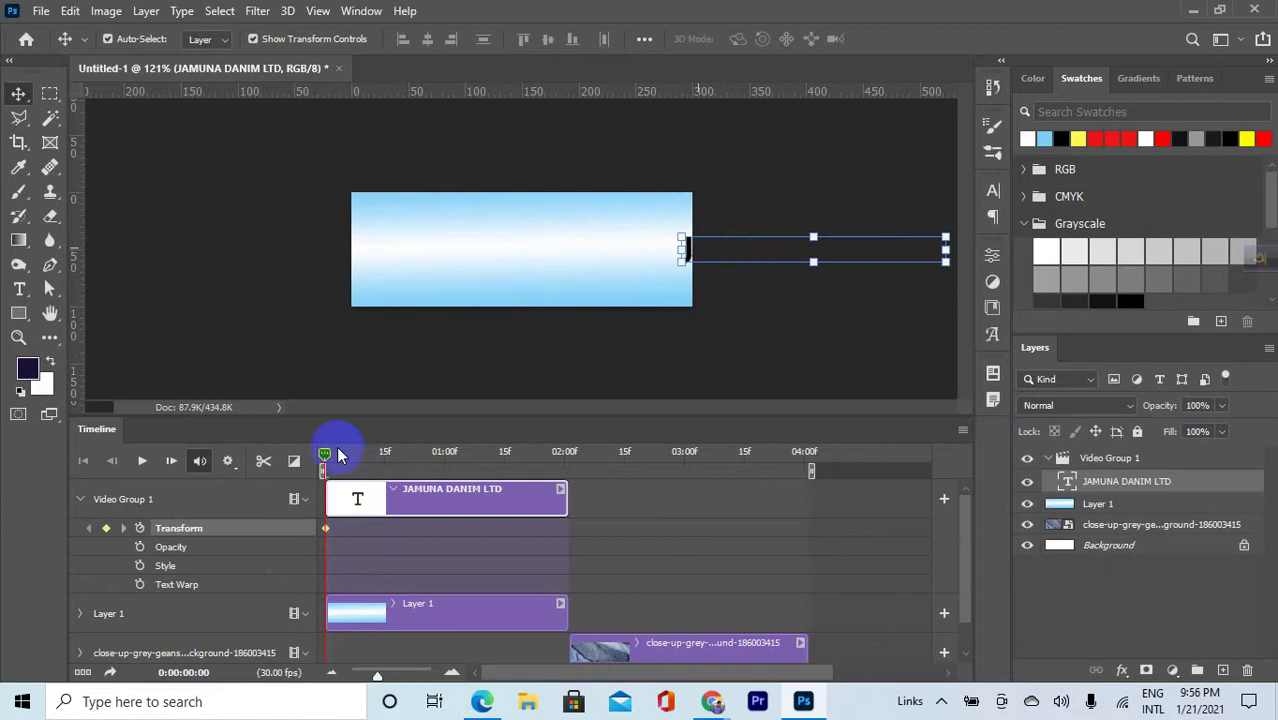
Add a second Transform keyframe at 02:00 and move the company name horizontally past the banner's left edge
drag(326, 458, 562, 456)
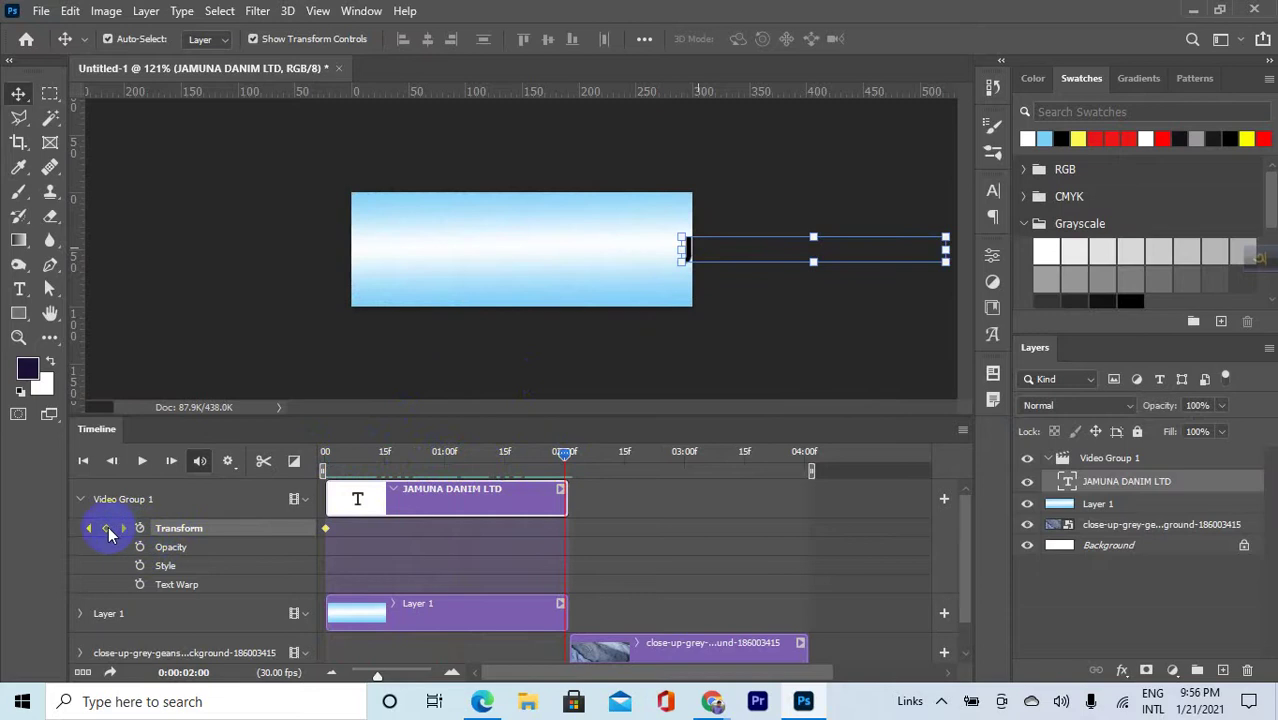
click(686, 258)
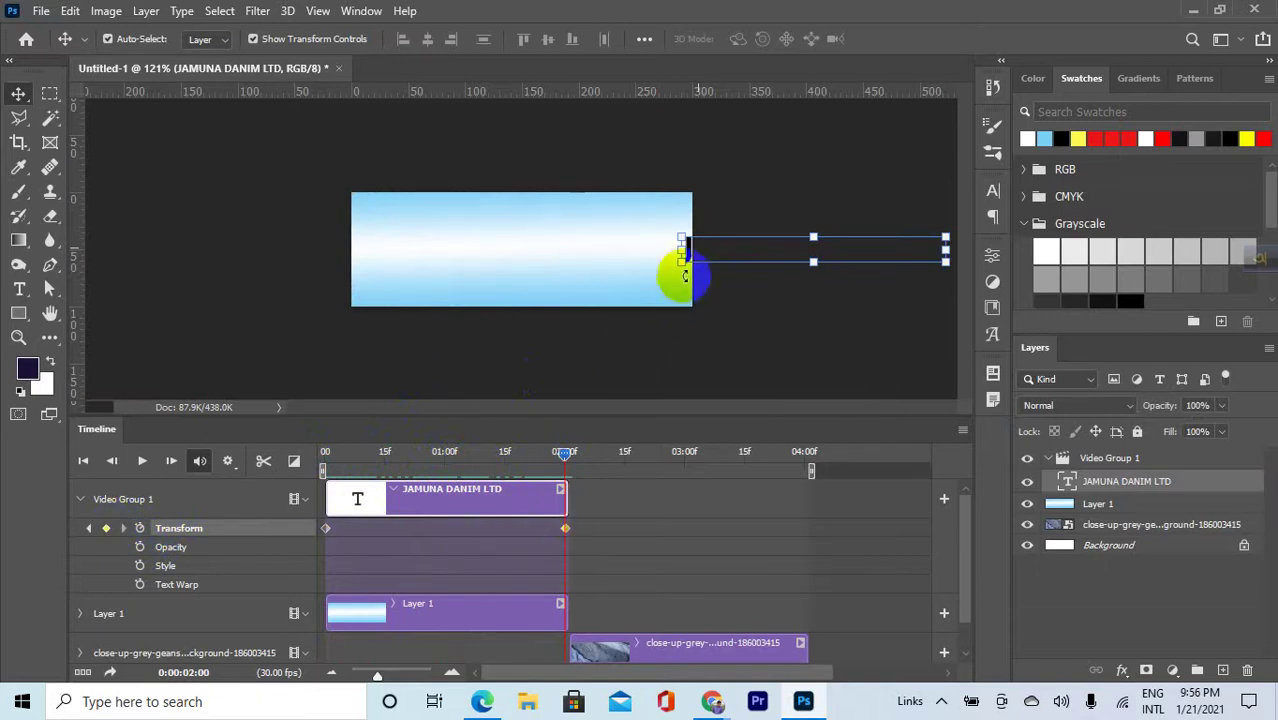
drag(688, 252, 94, 252)
click(557, 490)
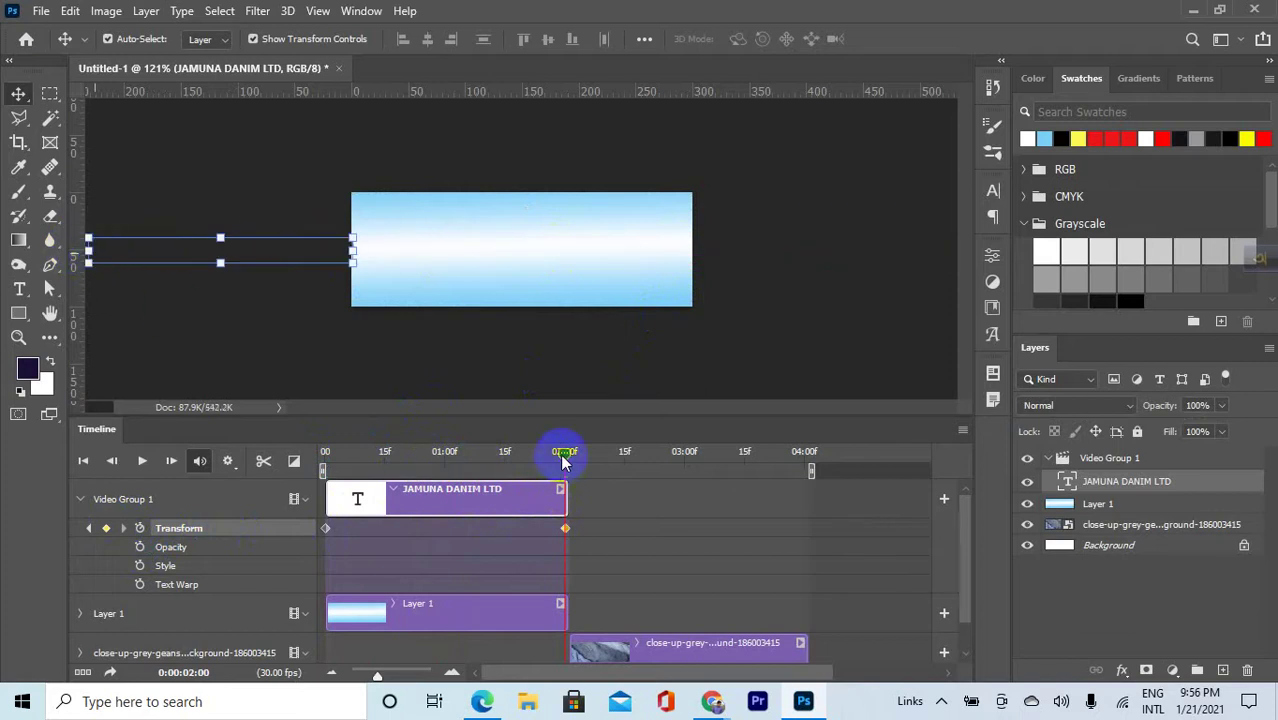
Shift the second Transform keyframe to the very end of the company name clip and scrub through to check the text's movement
drag(563, 460, 324, 496)
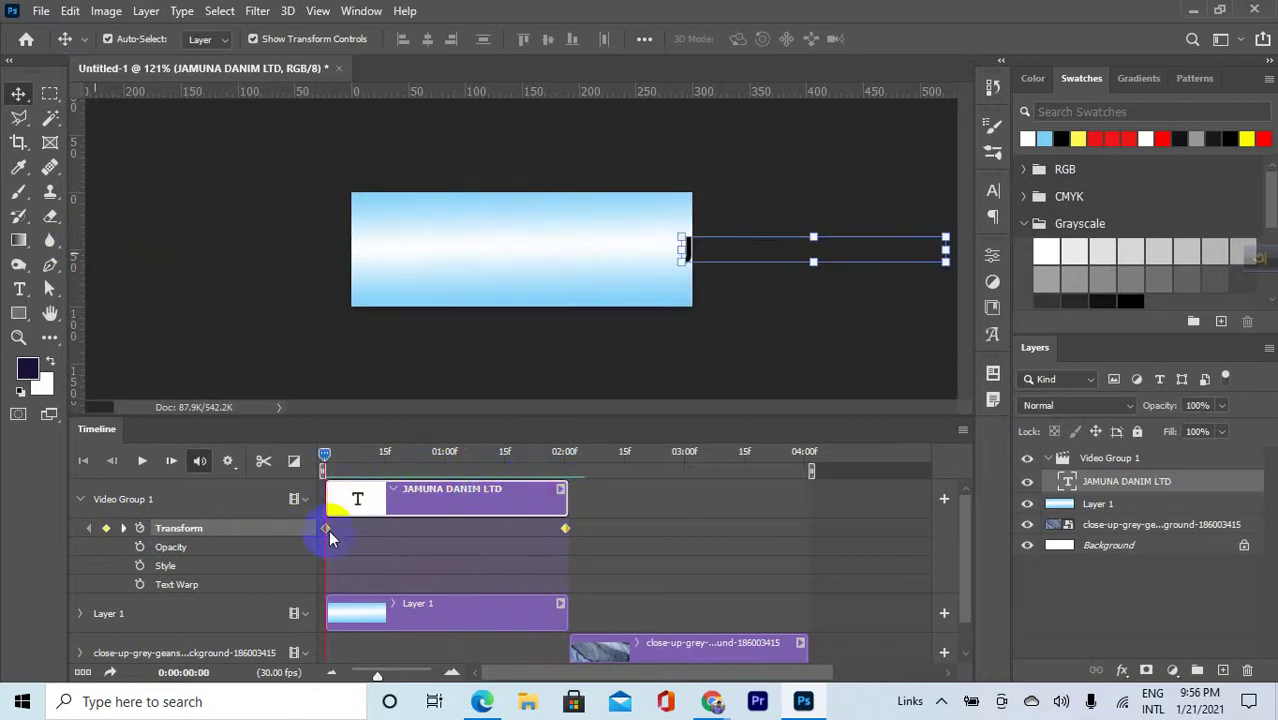
click(326, 528)
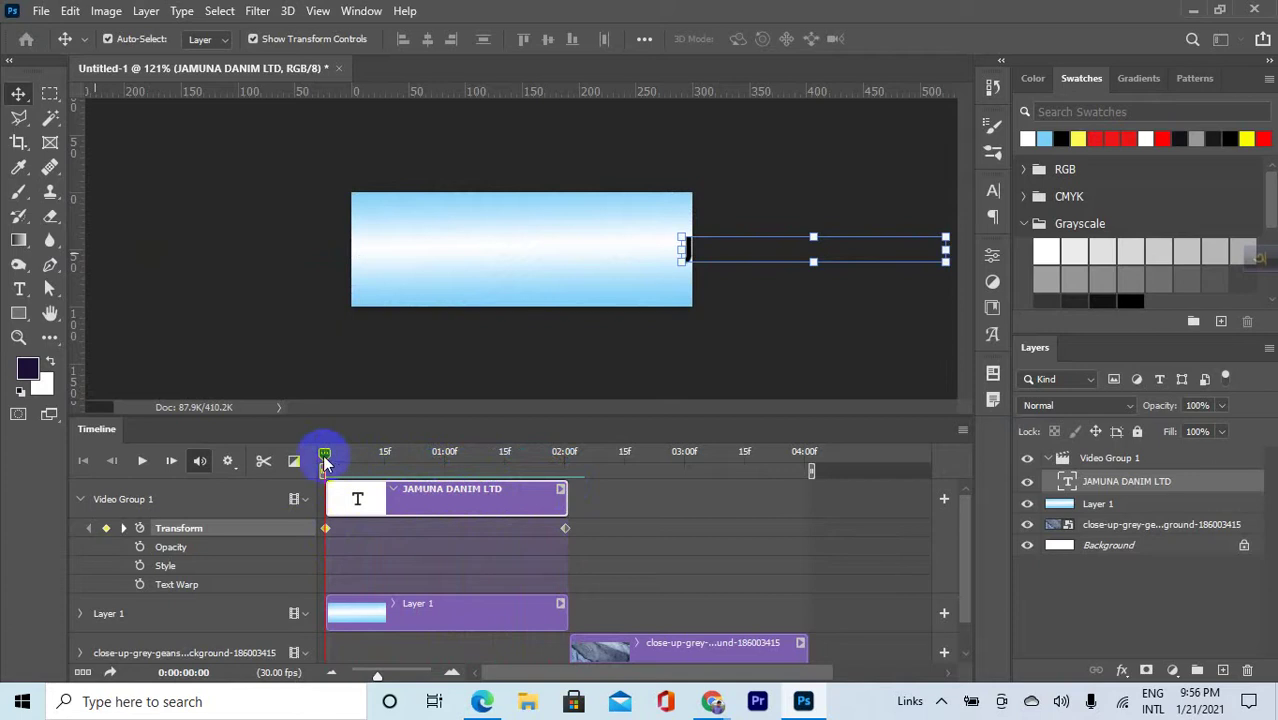
drag(324, 462, 268, 531)
click(567, 528)
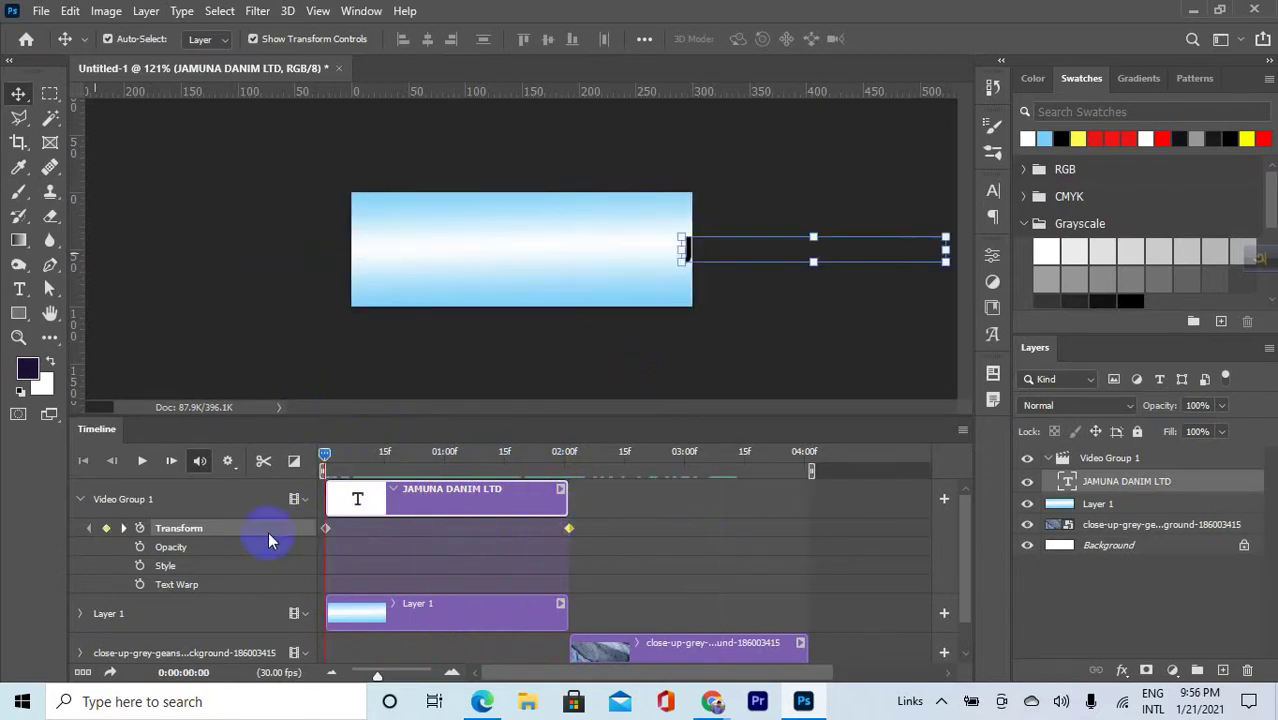
drag(326, 460, 442, 504)
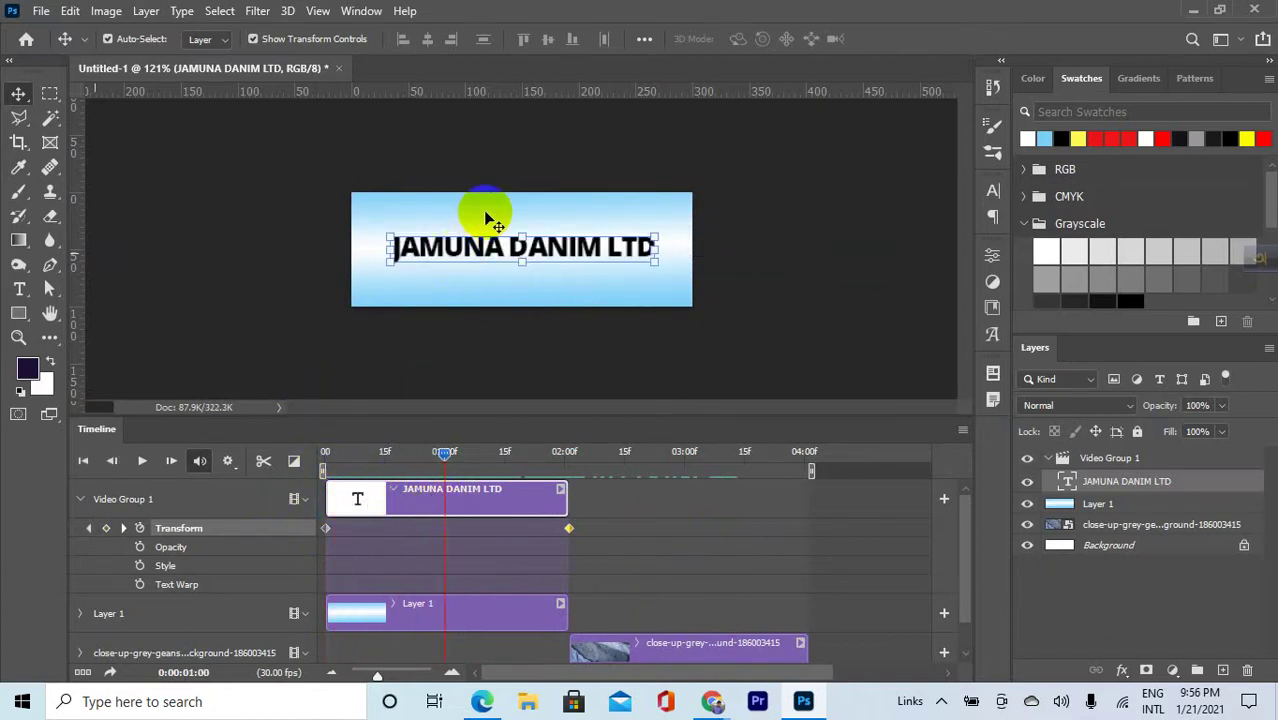
drag(444, 456, 23, 428)
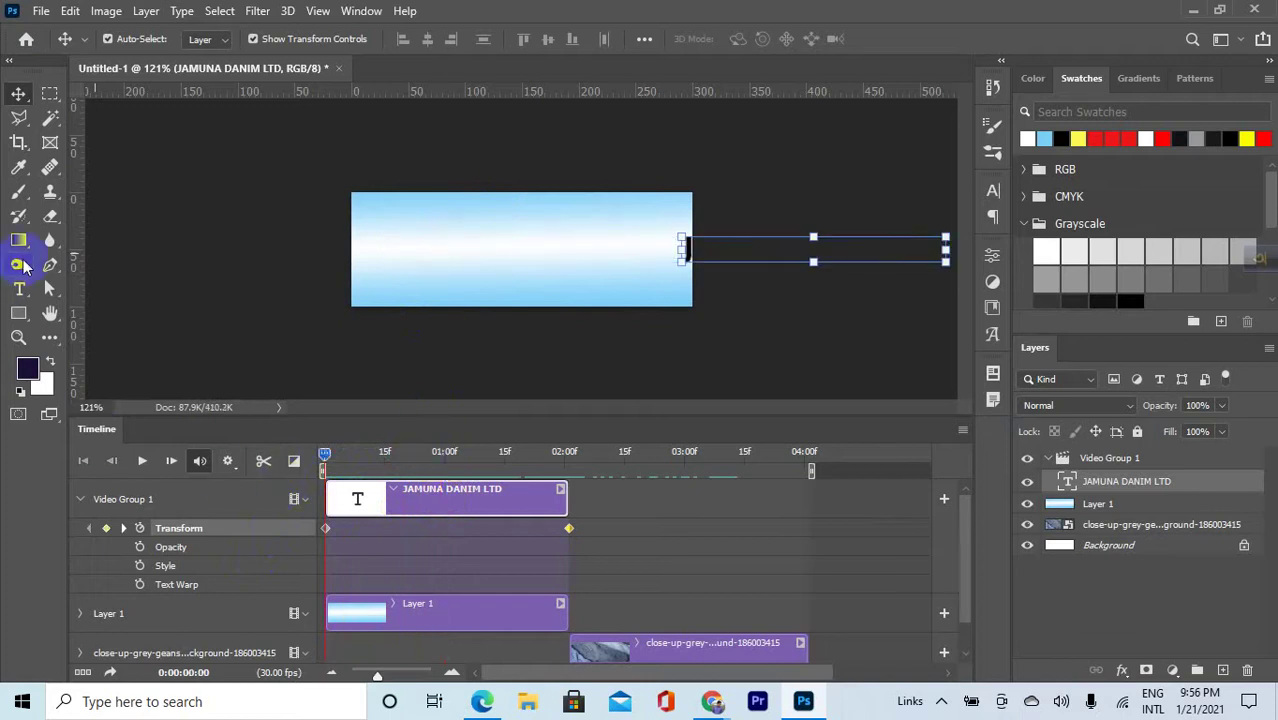
Add a new empty layer above the company name inside Video Group 1 and select its clip in the timeline
click(1110, 459)
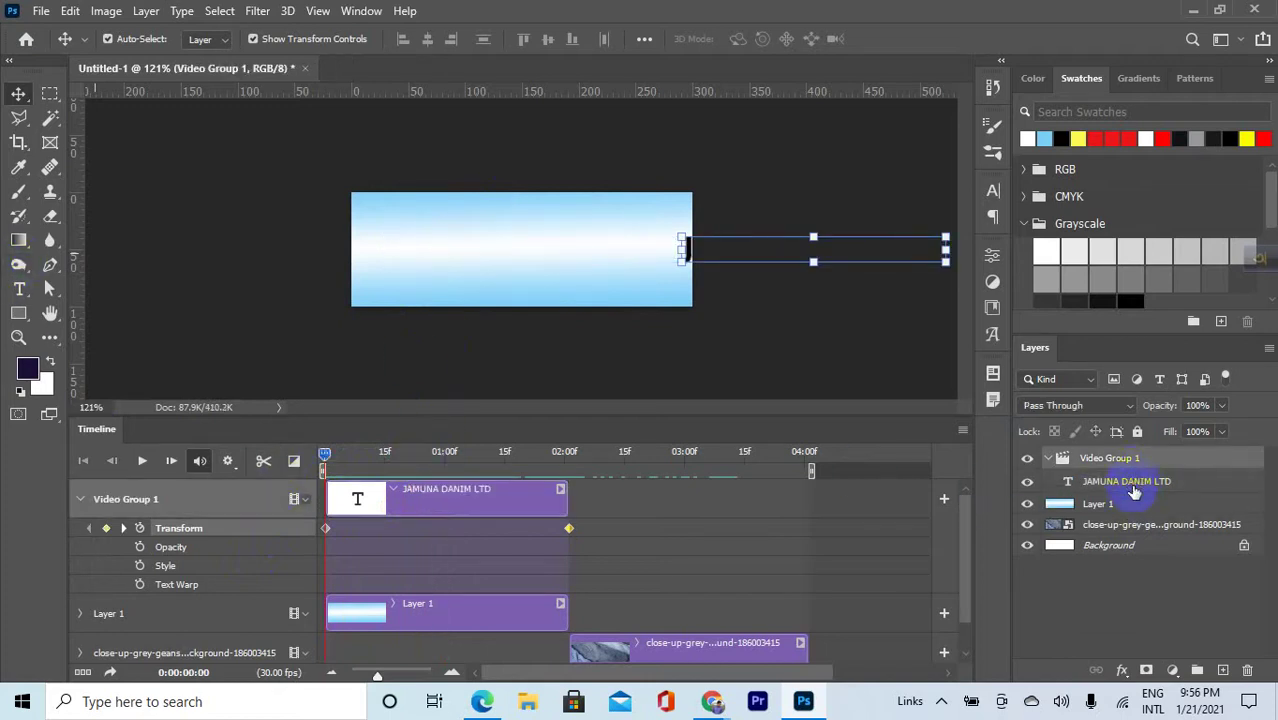
click(1222, 670)
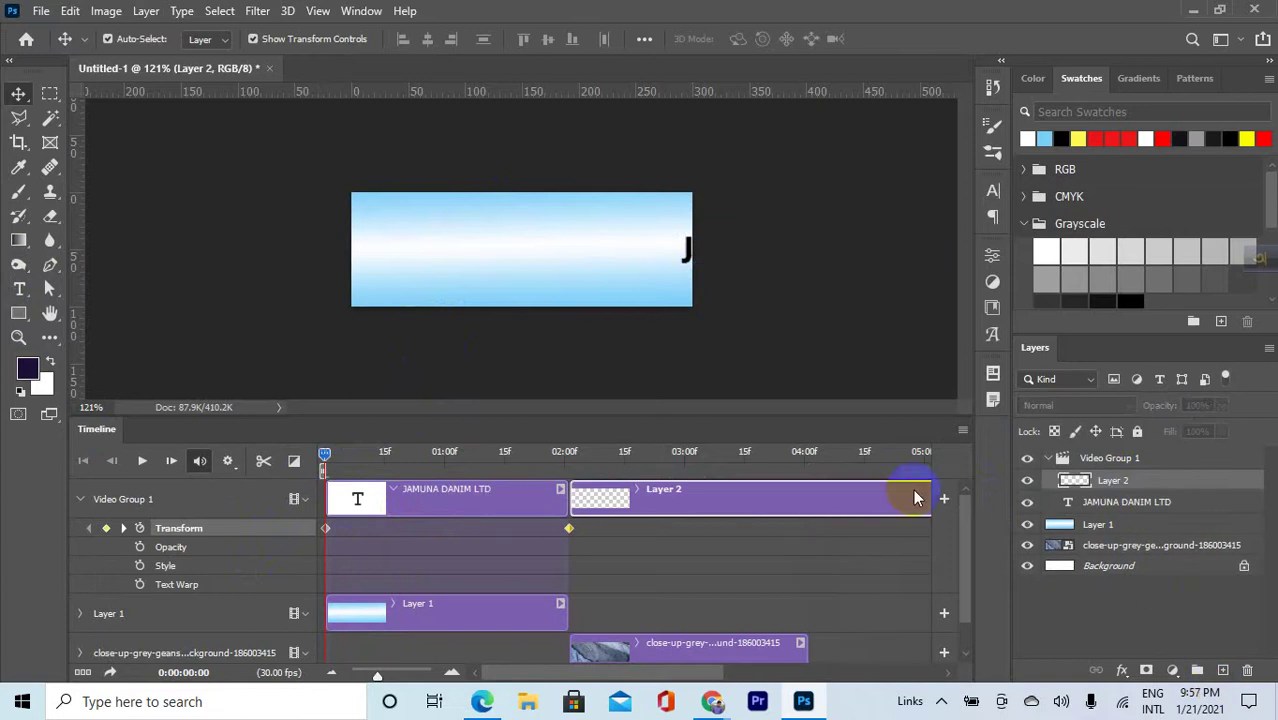
click(779, 506)
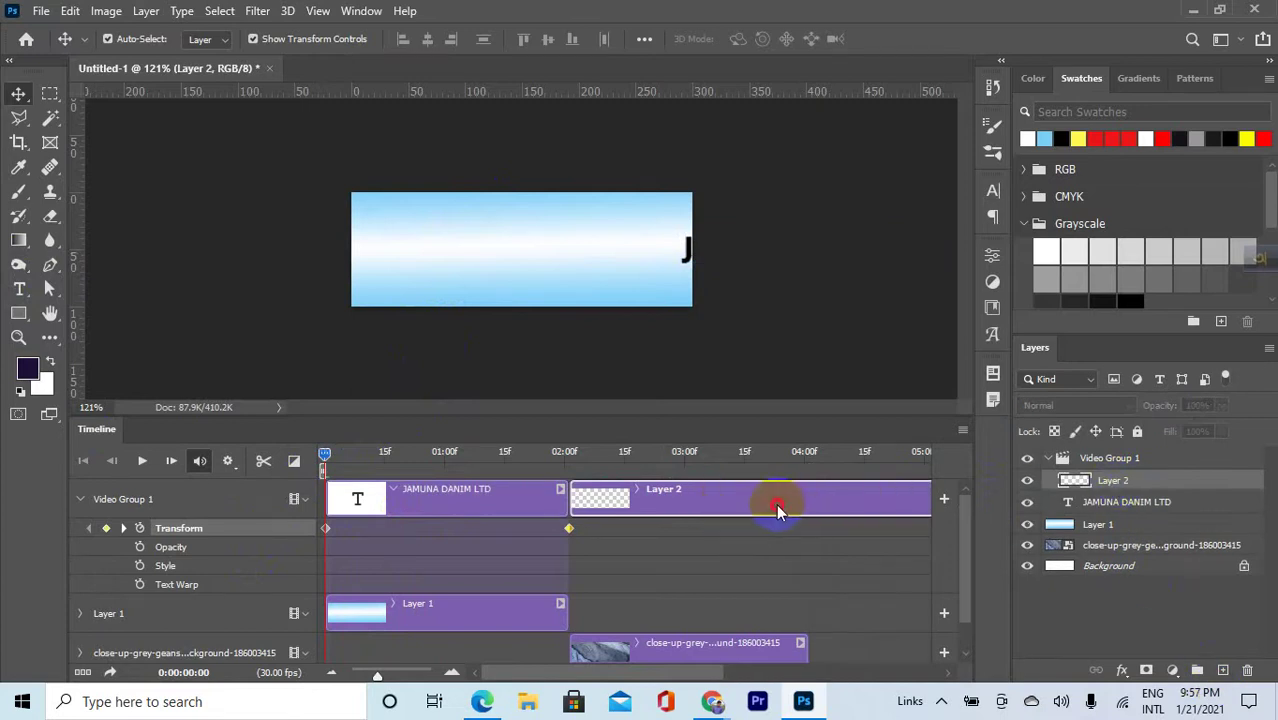
Move the Layer 2 clip out of Video Group 1 to its own topmost track, starting at 00:00 and ending at 04:00
drag(779, 506, 463, 479)
drag(698, 510, 586, 637)
scroll(625, 593, down, 2)
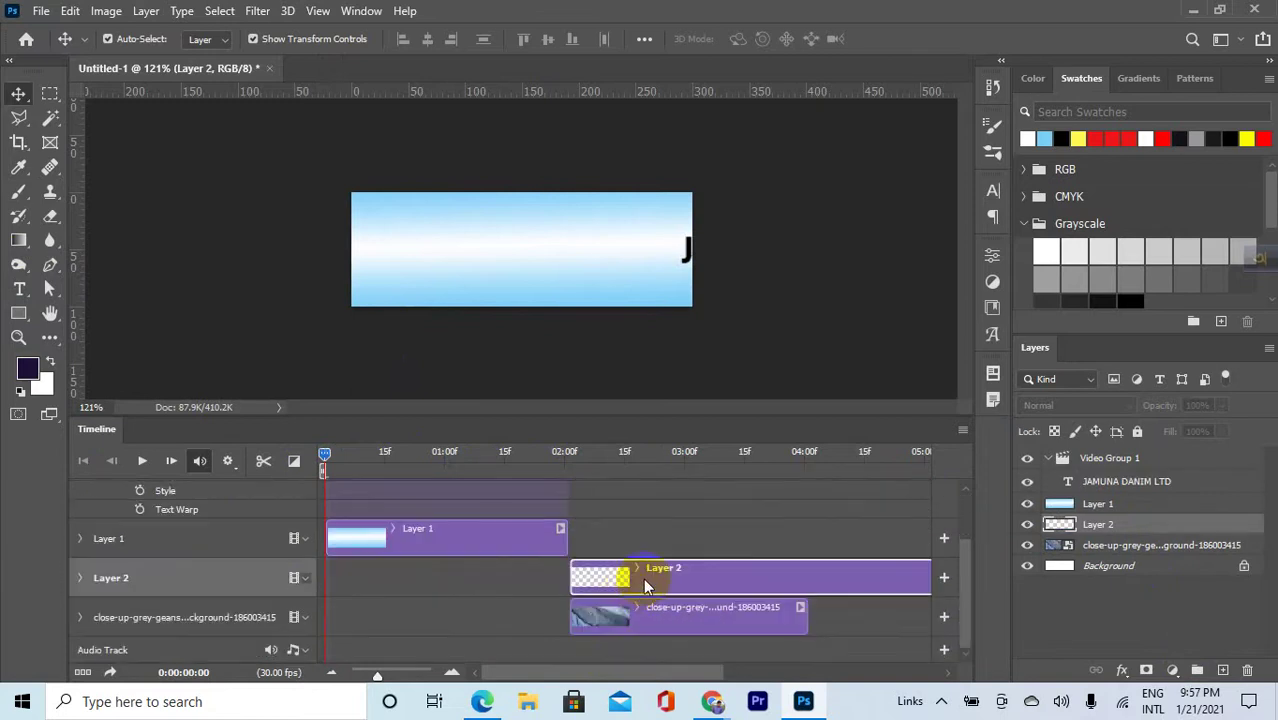
scroll(636, 580, up, 1)
scroll(634, 595, down, 1)
scroll(642, 581, up, 2)
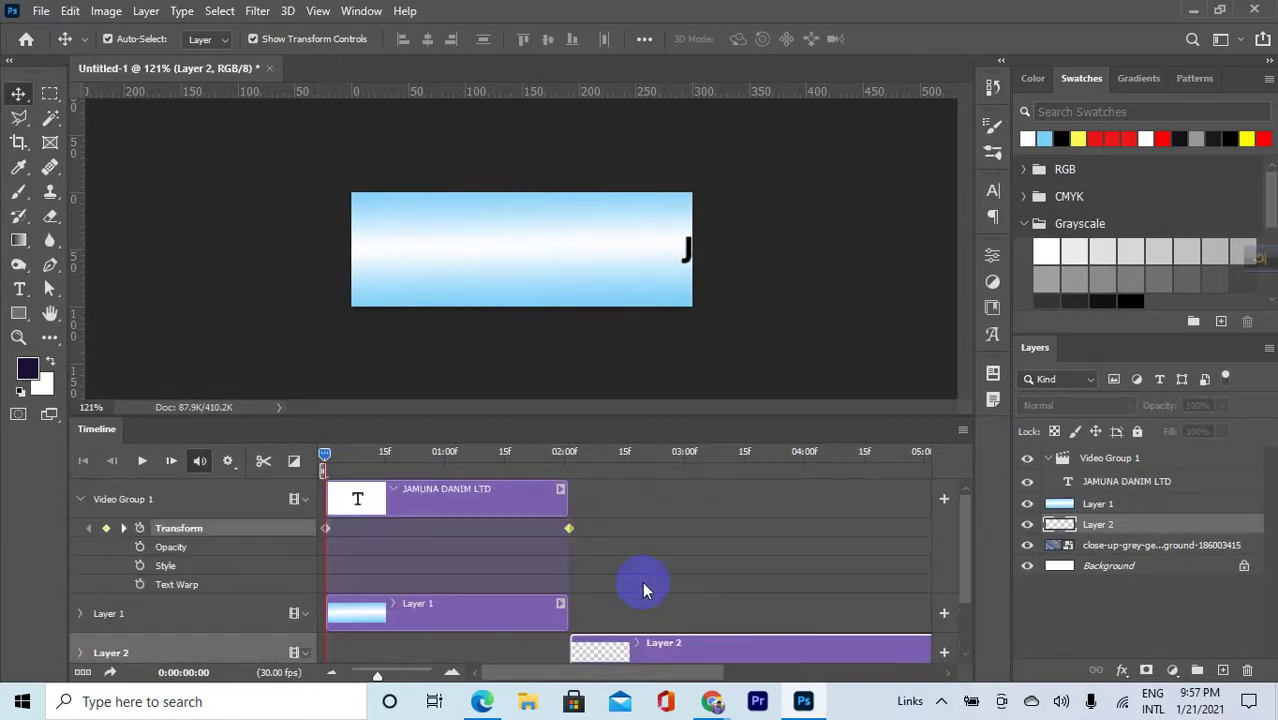
drag(622, 645, 462, 486)
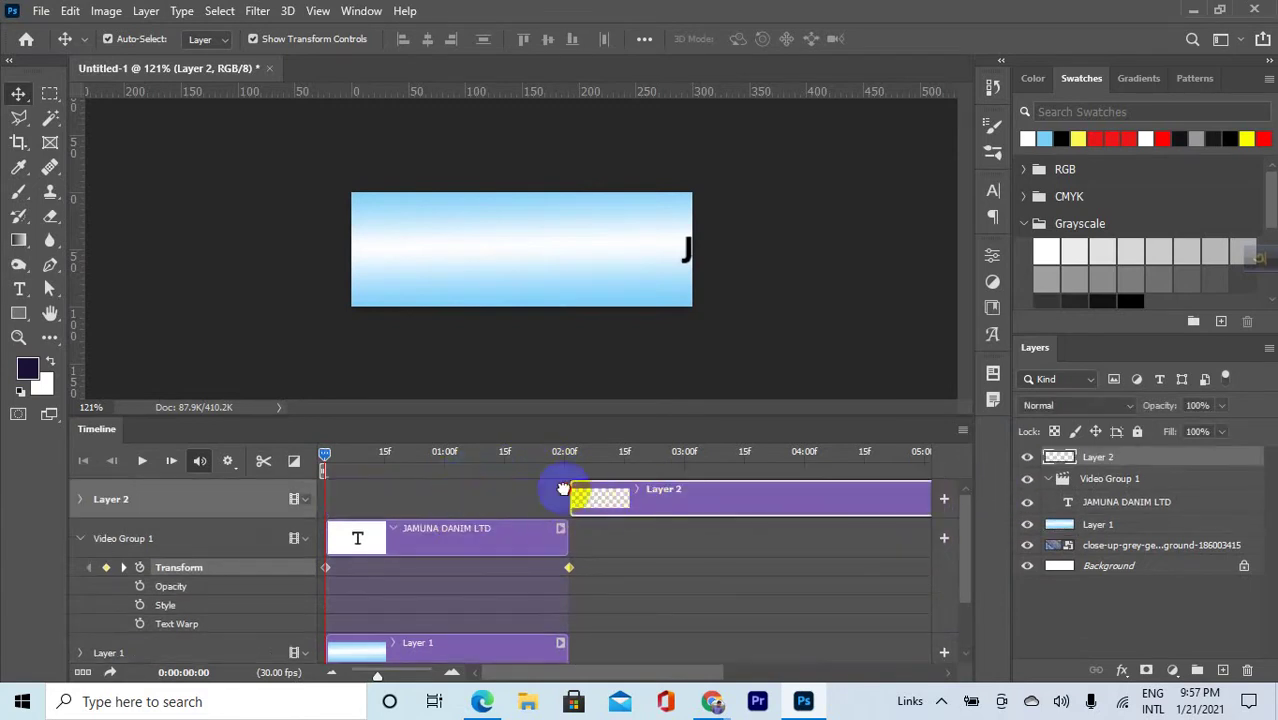
drag(562, 491, 440, 494)
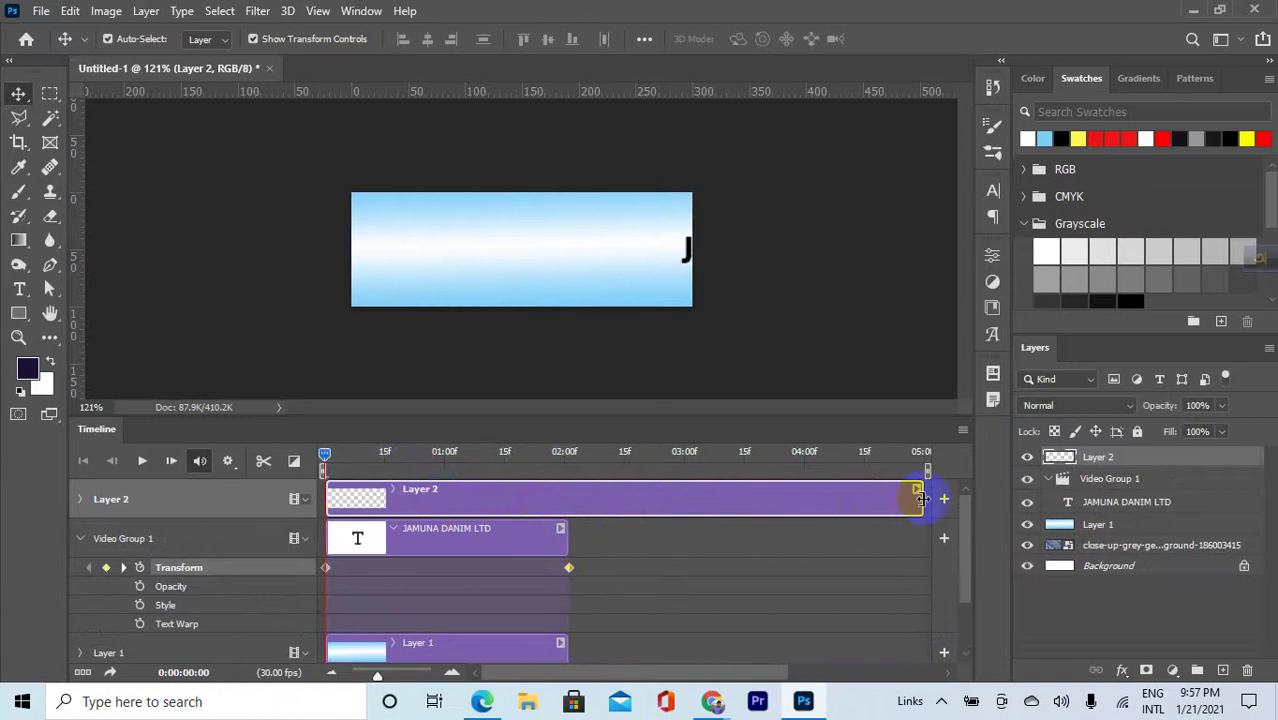
drag(921, 497, 806, 500)
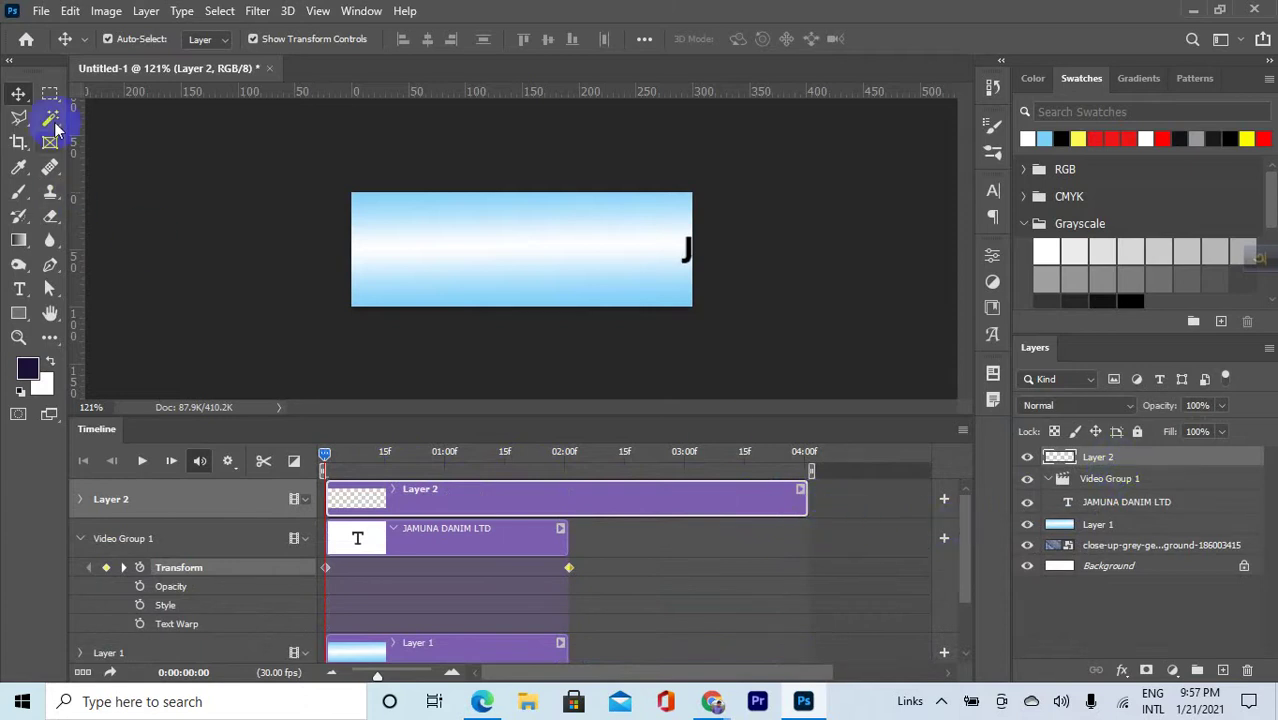
Draw a circular selection on Layer 2, fill it with the dark foreground colour, and move the circle to the banner's upper-right corner
drag(49, 93, 87, 113)
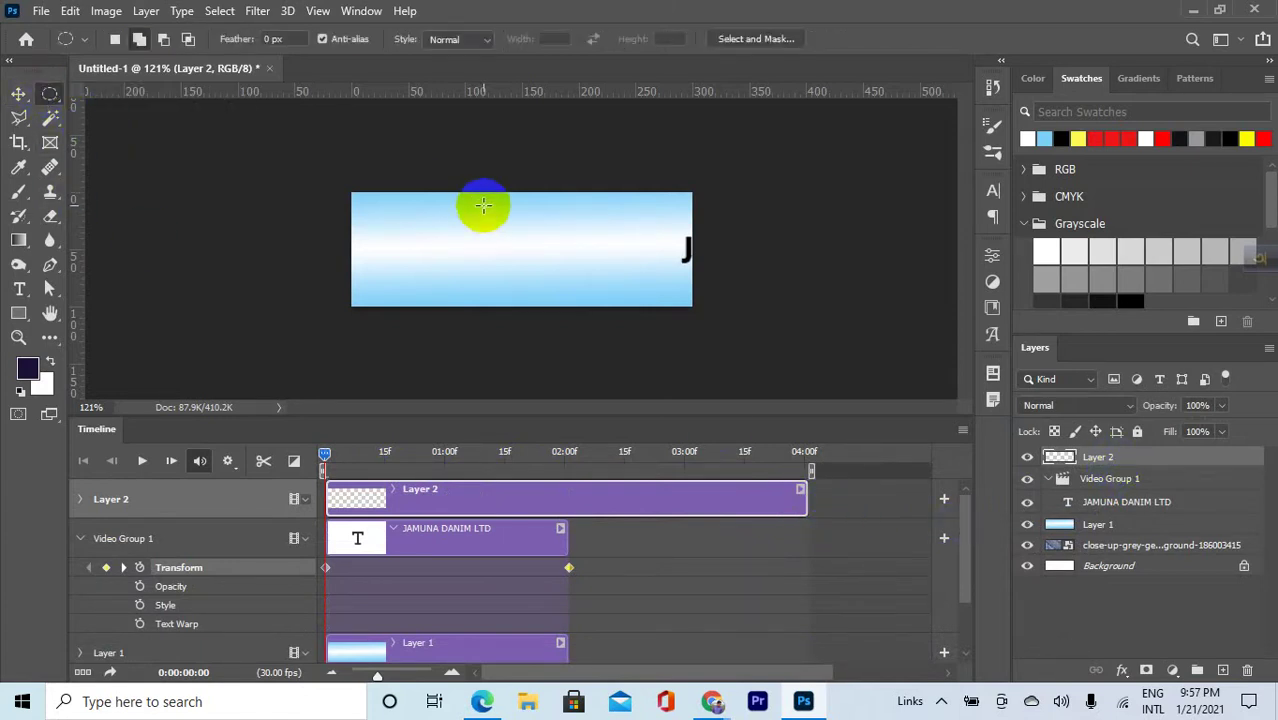
drag(485, 206, 520, 244)
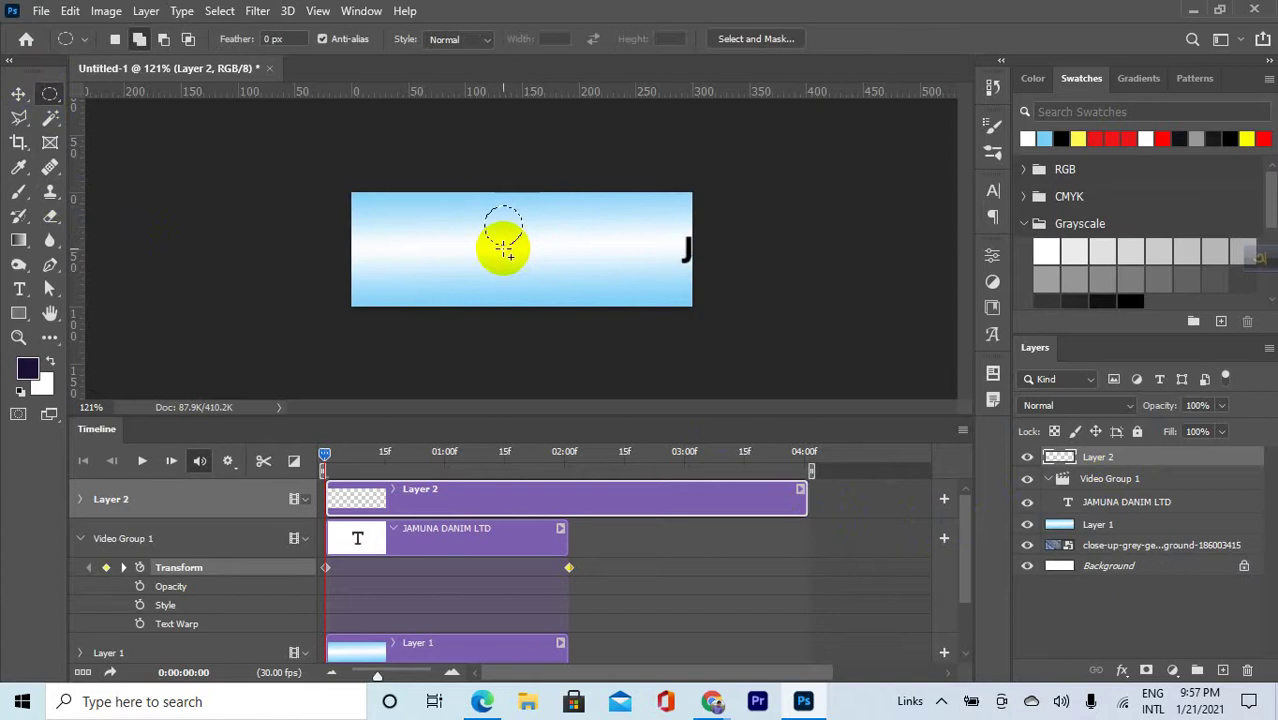
key(alt+BackSpace)
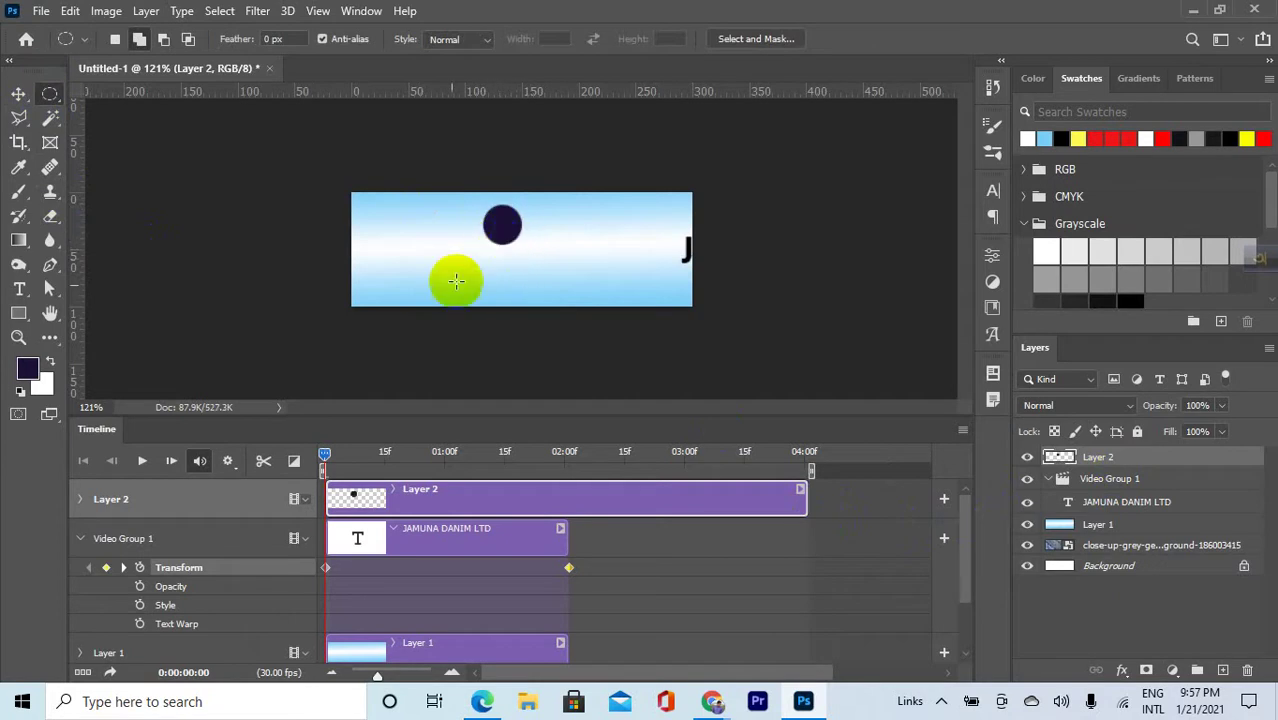
click(18, 93)
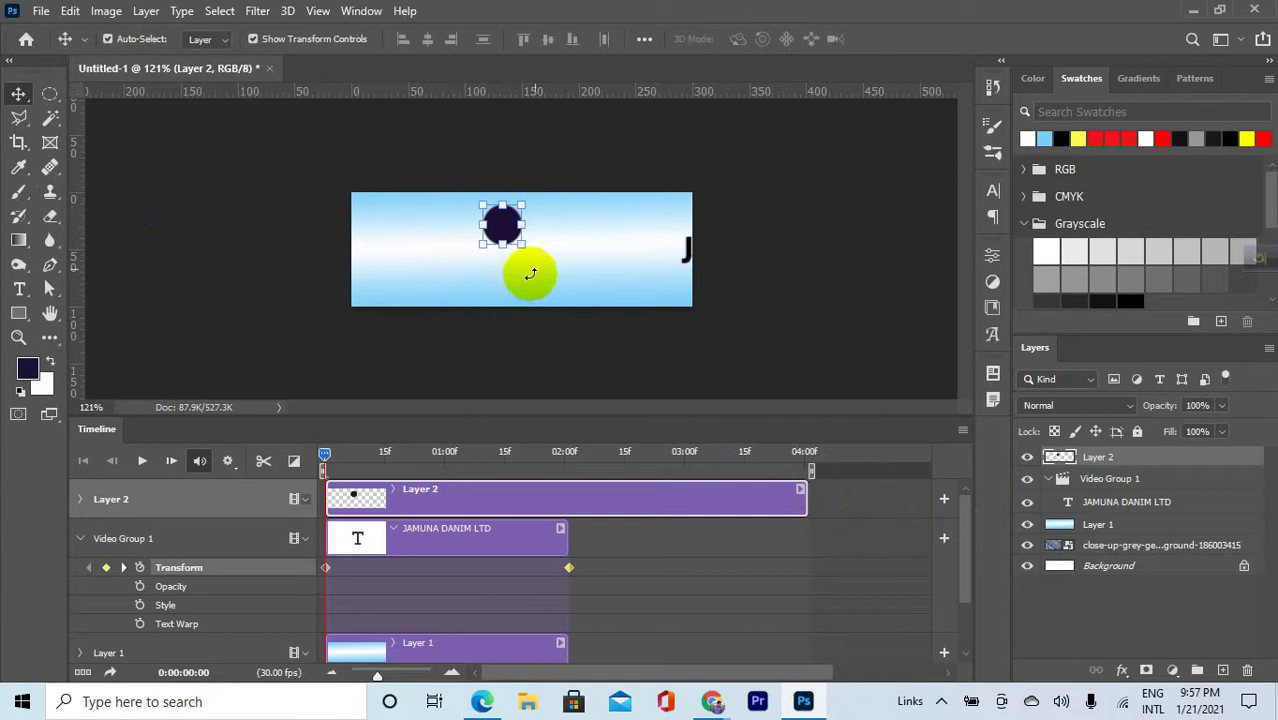
drag(505, 224, 658, 220)
click(656, 210)
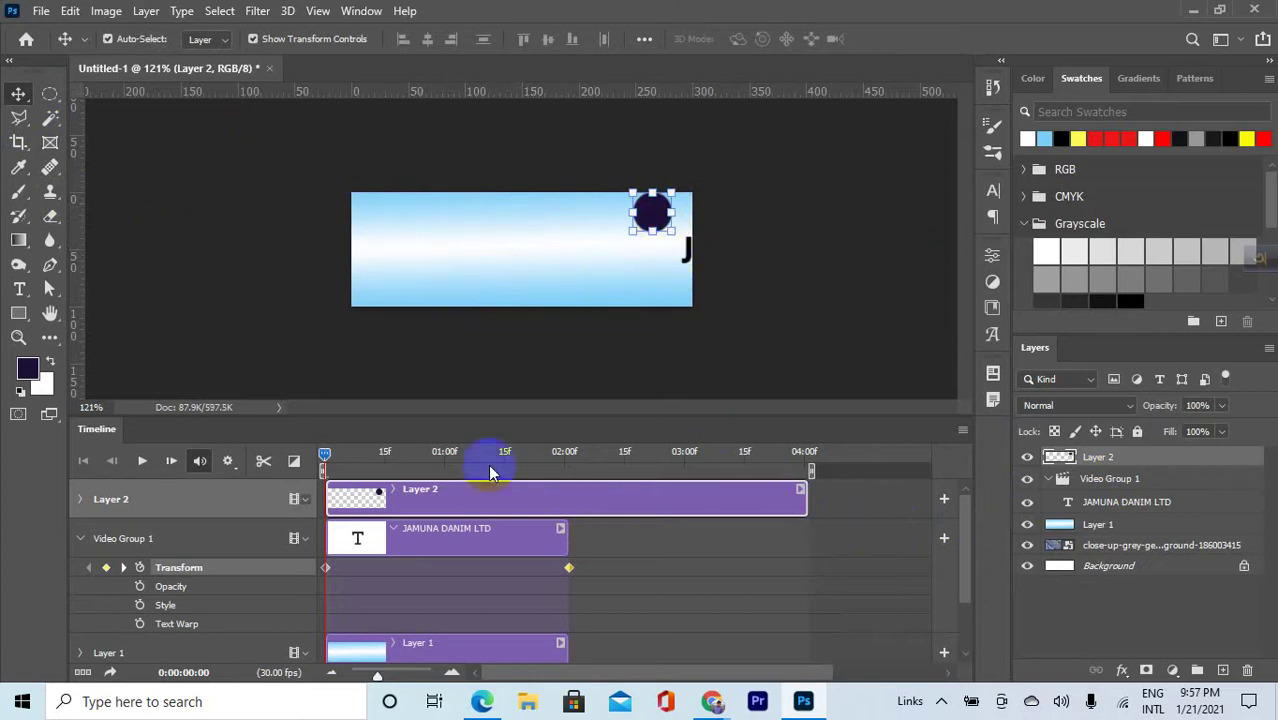
Add an Opacity keyframe at the start of the Layer 2 clip and set the layer's opacity to 0%
click(79, 500)
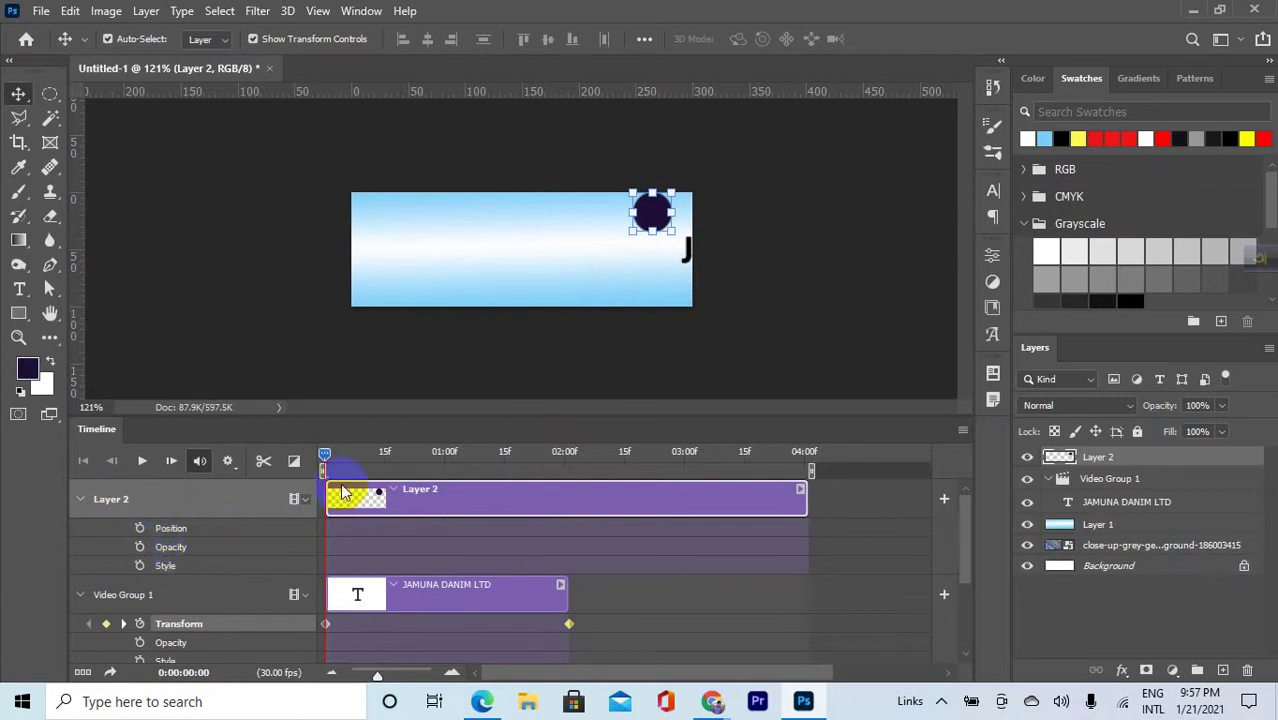
mouse_move(326, 456)
mouse_down()
mouse_move(354, 452)
mouse_move(316, 468)
mouse_up()
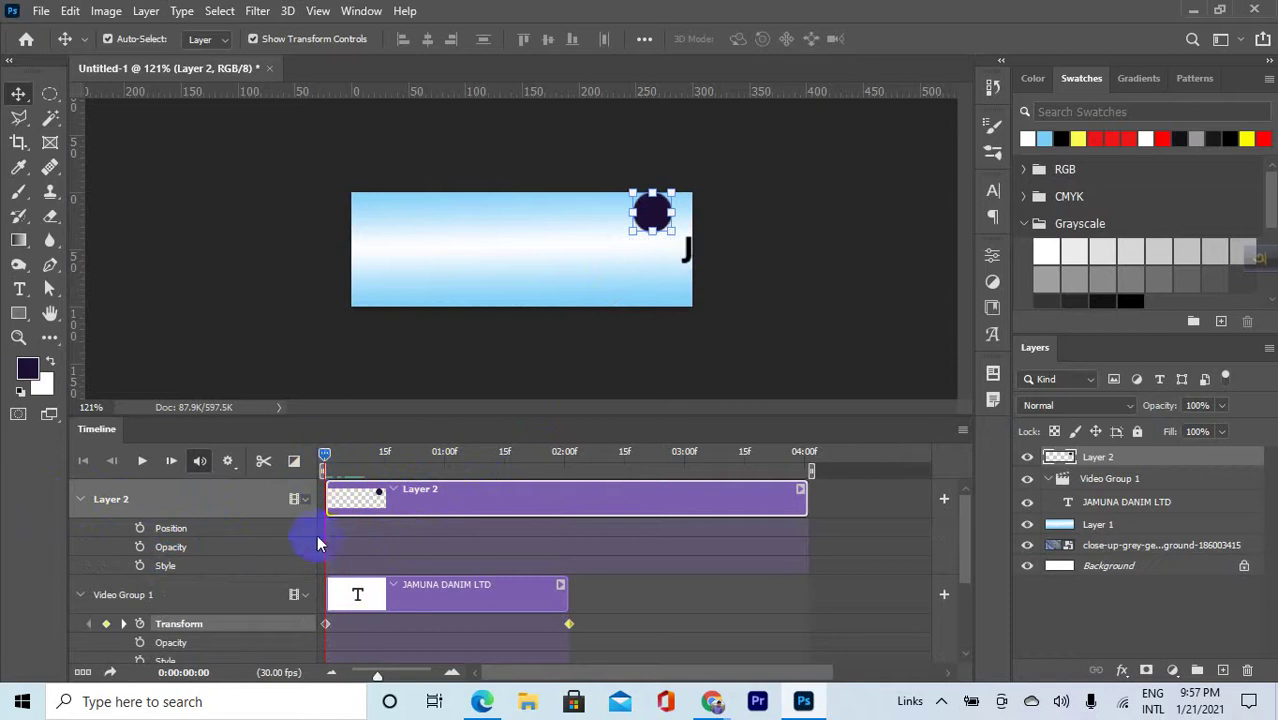
click(140, 548)
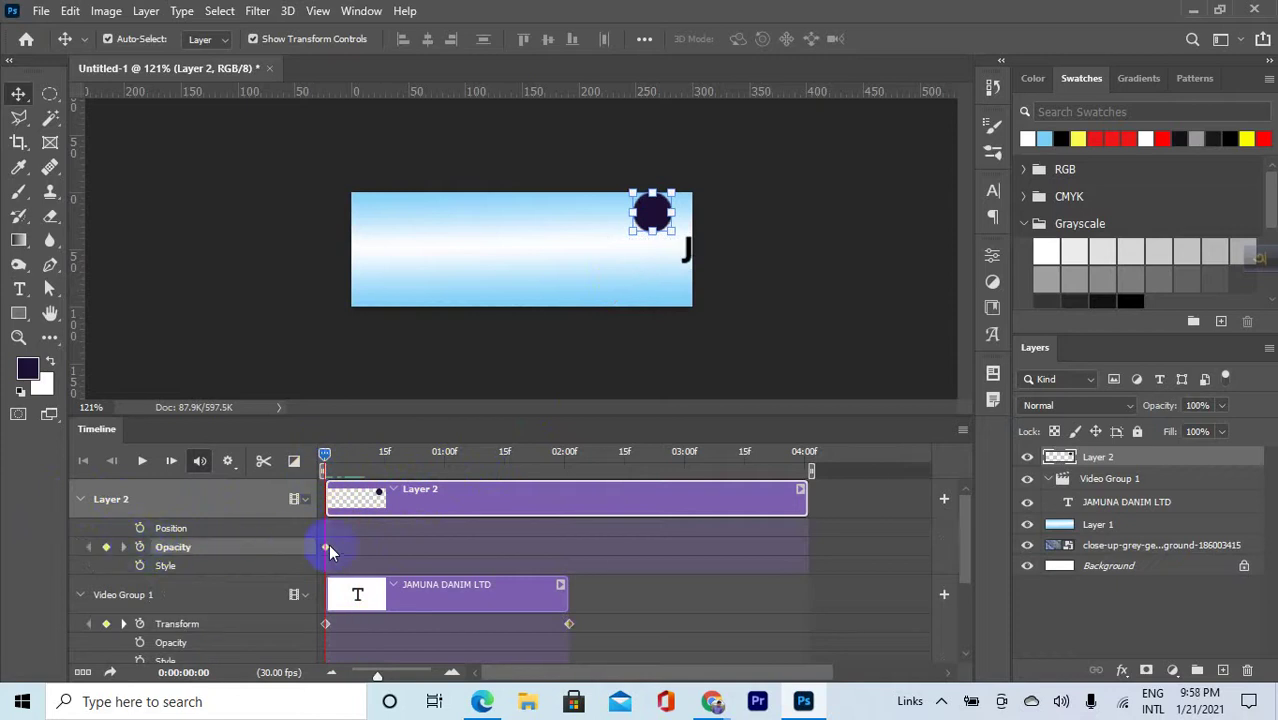
click(1222, 406)
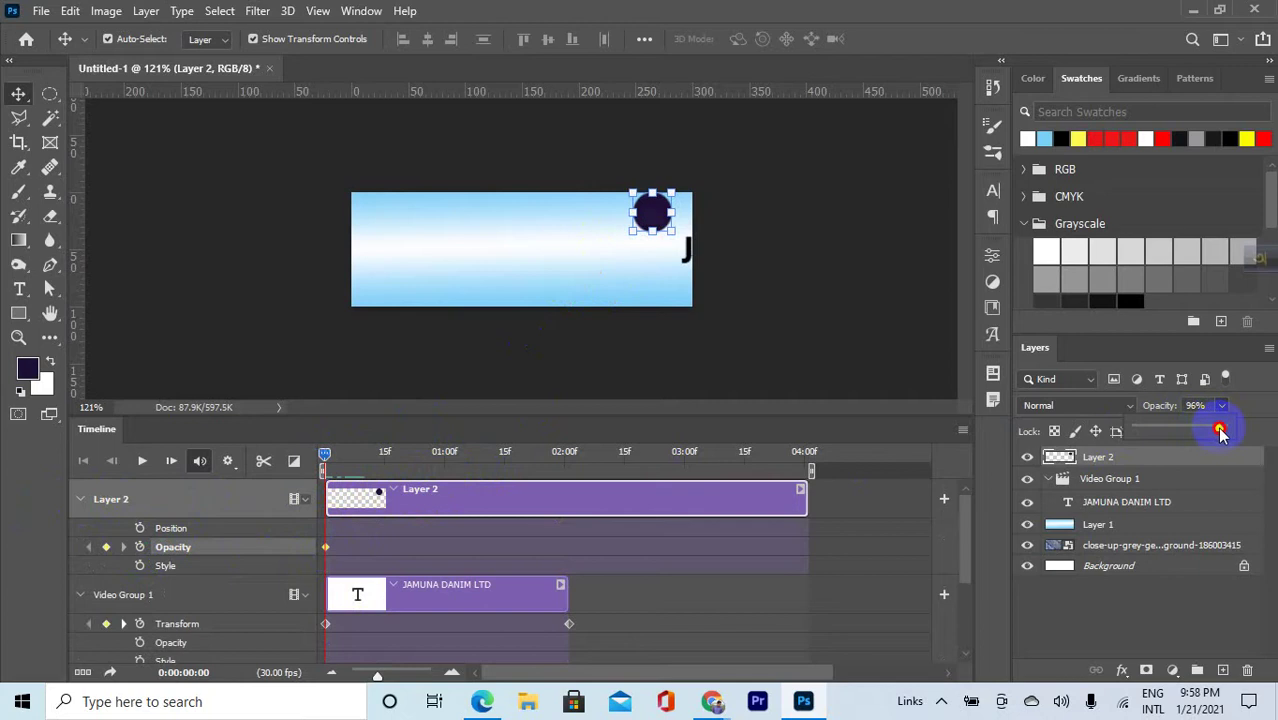
drag(1215, 432, 1118, 434)
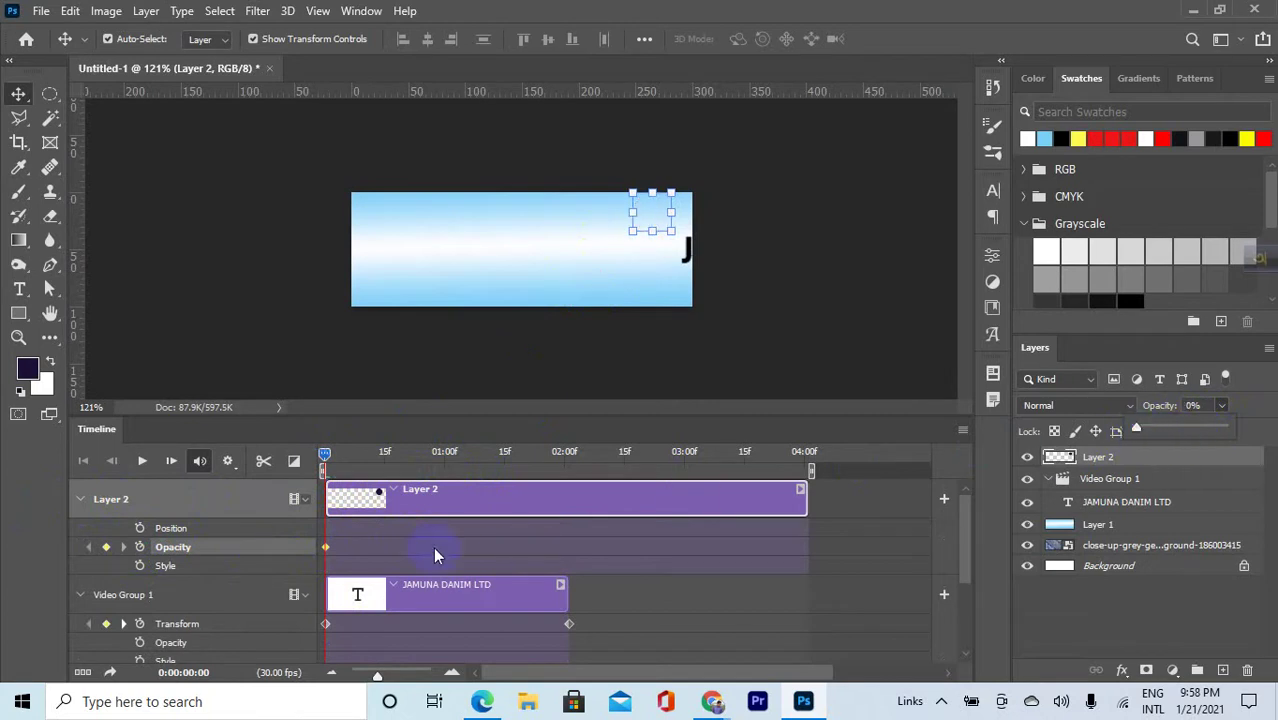
Add a second Opacity keyframe to Layer 2 at frame 21 and set the layer's opacity to 100%
click(329, 455)
drag(325, 449, 409, 452)
click(107, 547)
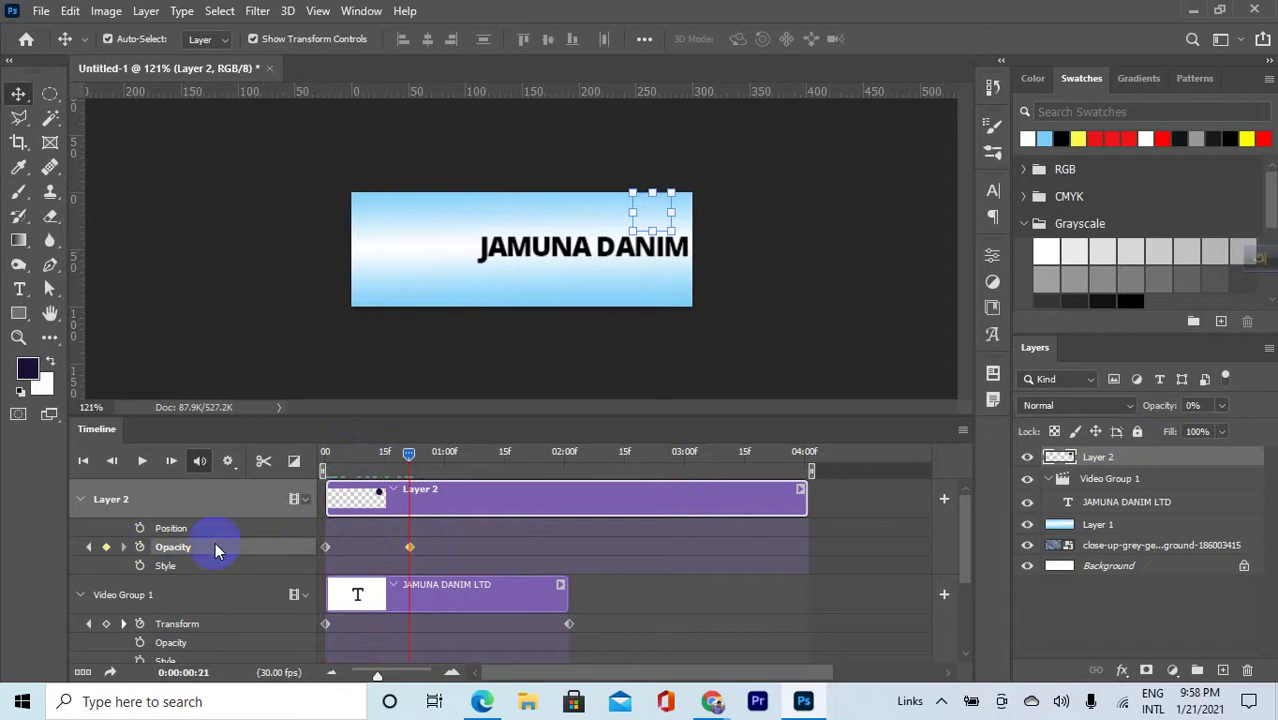
click(1221, 405)
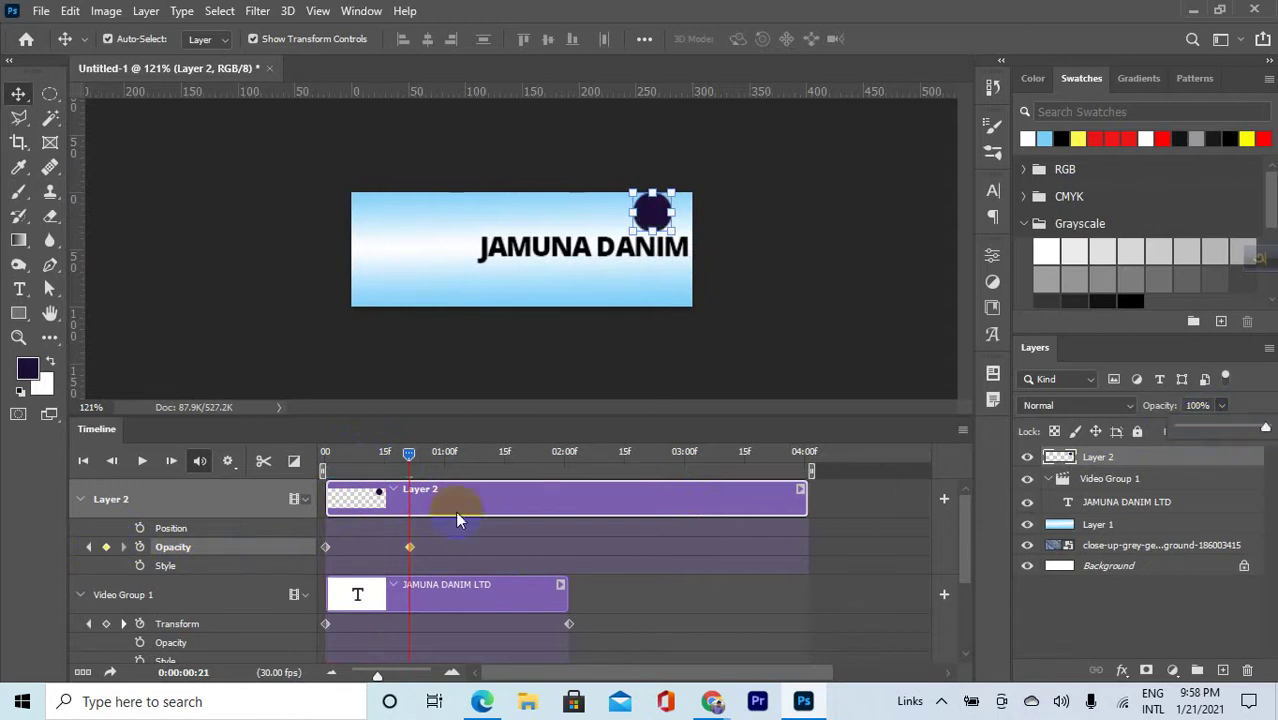
Add a third Opacity keyframe to Layer 2 at 02:18 and set the layer's opacity to 0%
drag(410, 453, 636, 455)
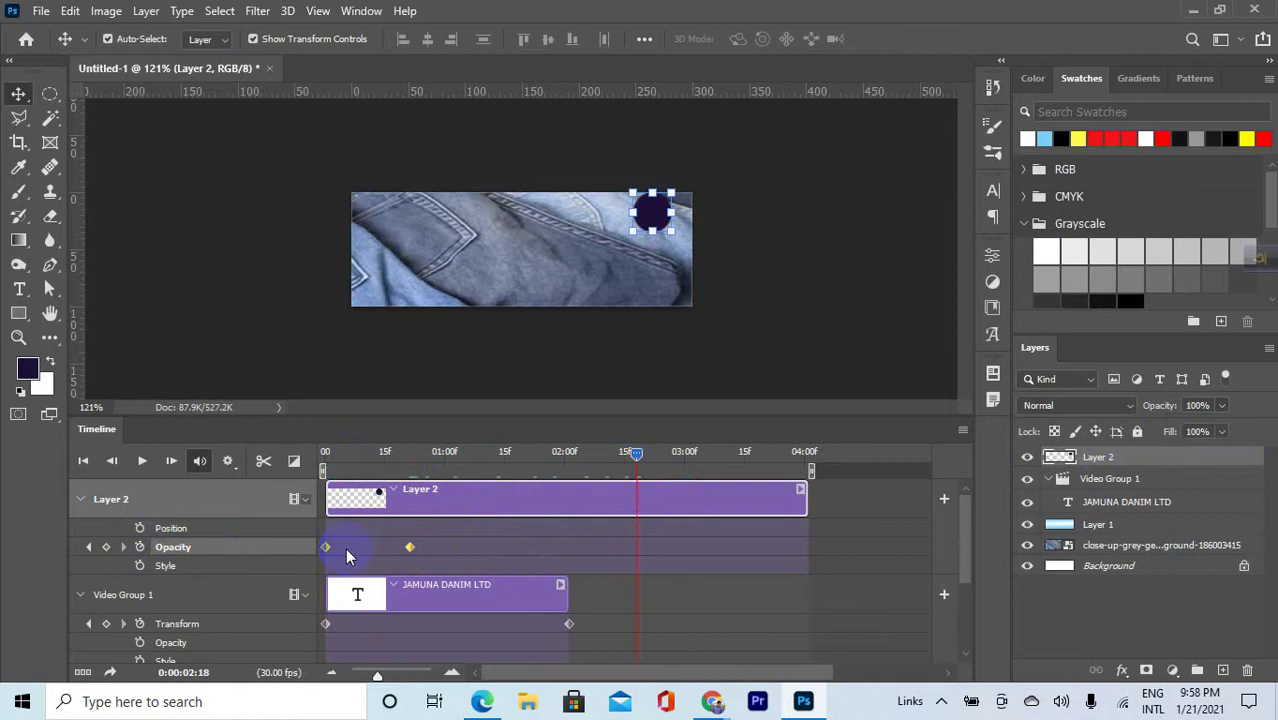
click(106, 547)
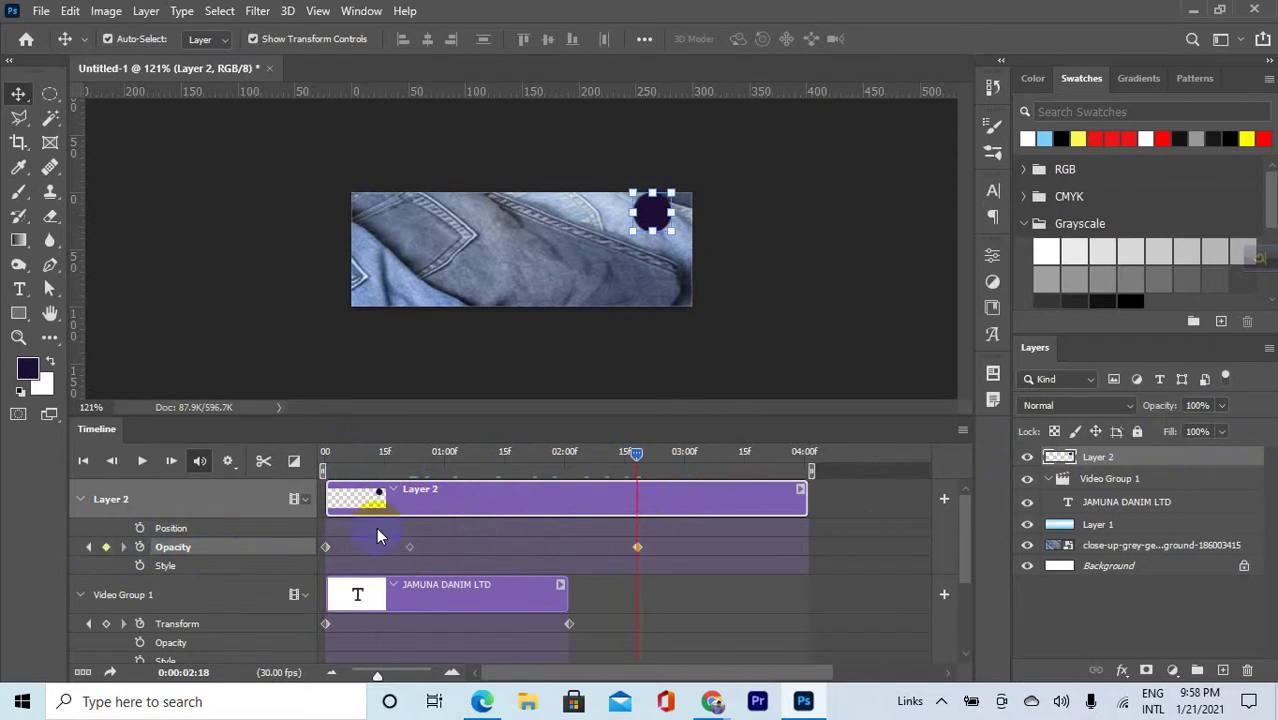
click(1221, 406)
drag(1224, 428, 1136, 432)
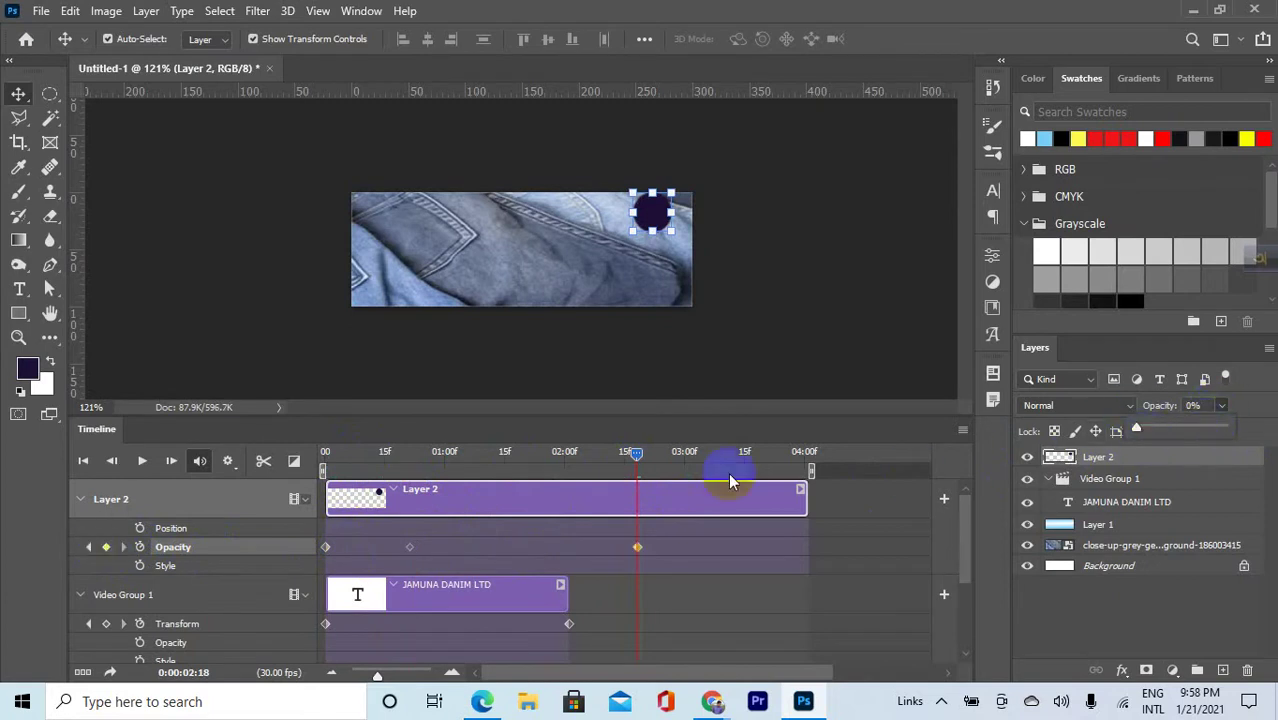
Add a fourth Opacity keyframe to Layer 2 at 03:20 with 100% opacity and play the animation from the start
drag(637, 455, 764, 462)
click(110, 546)
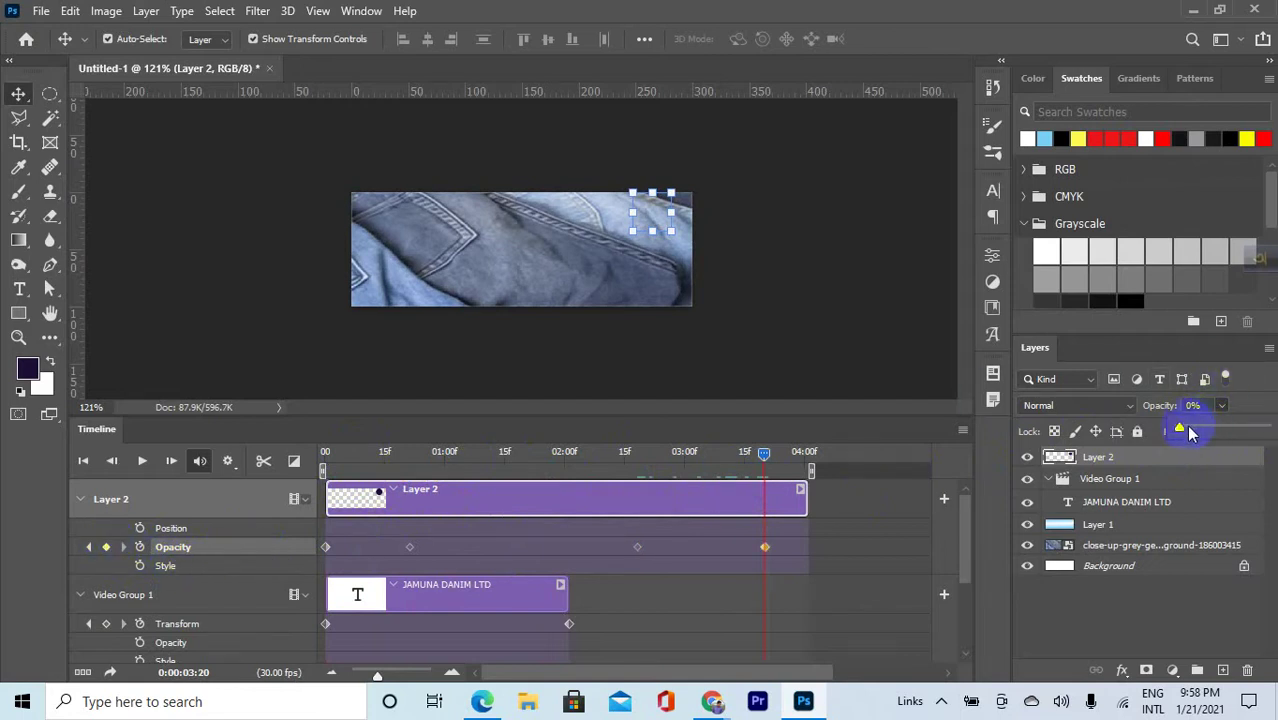
drag(1190, 432, 1264, 428)
drag(764, 458, 296, 531)
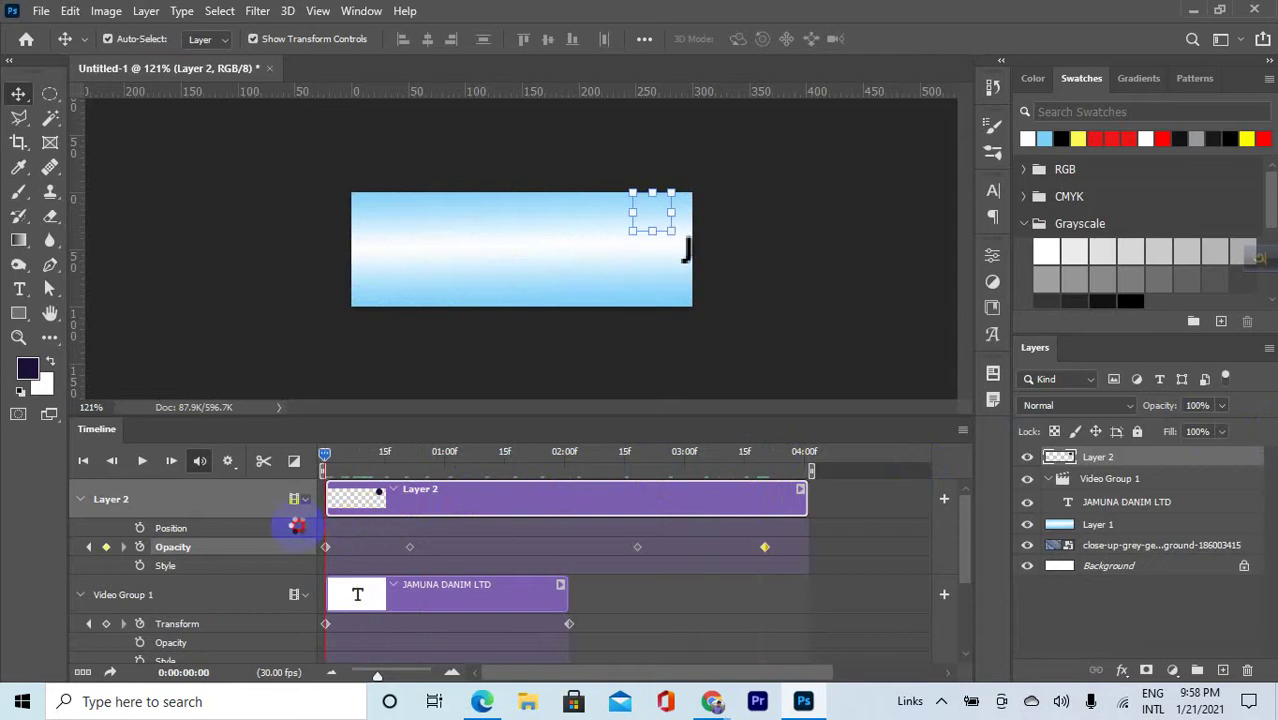
click(142, 460)
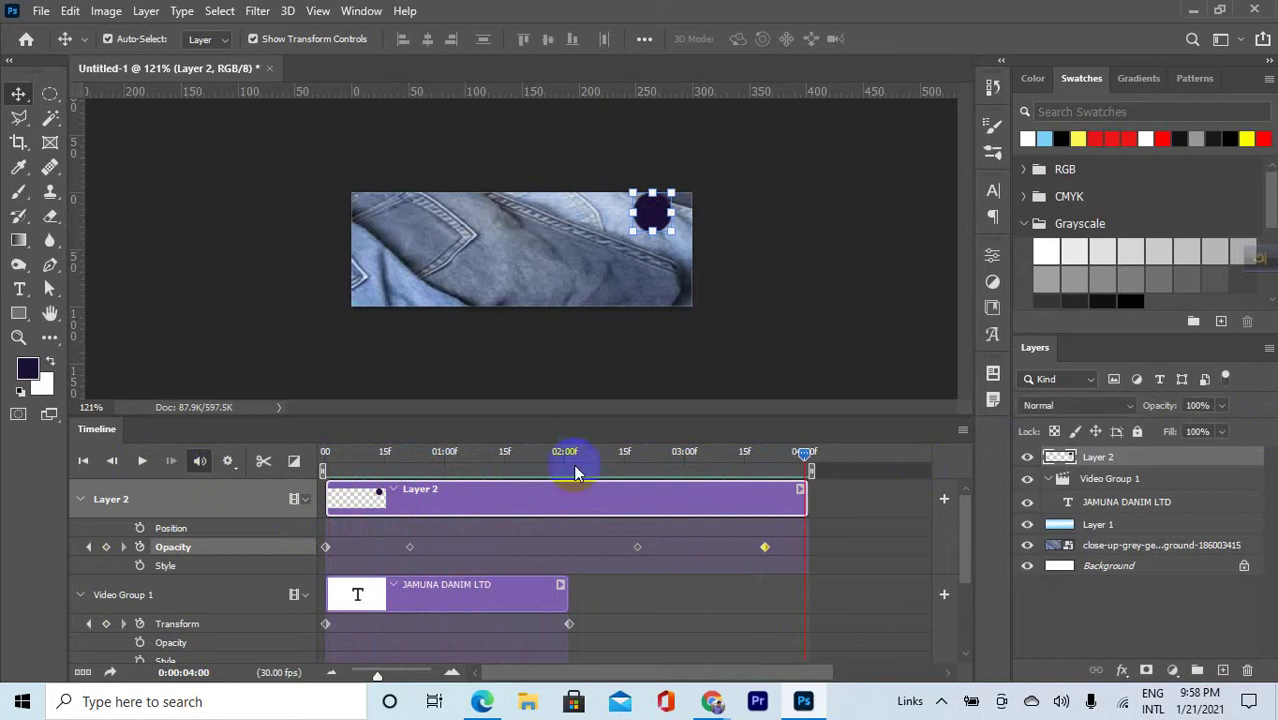
scroll(576, 483, down, 3)
scroll(585, 495, up, 5)
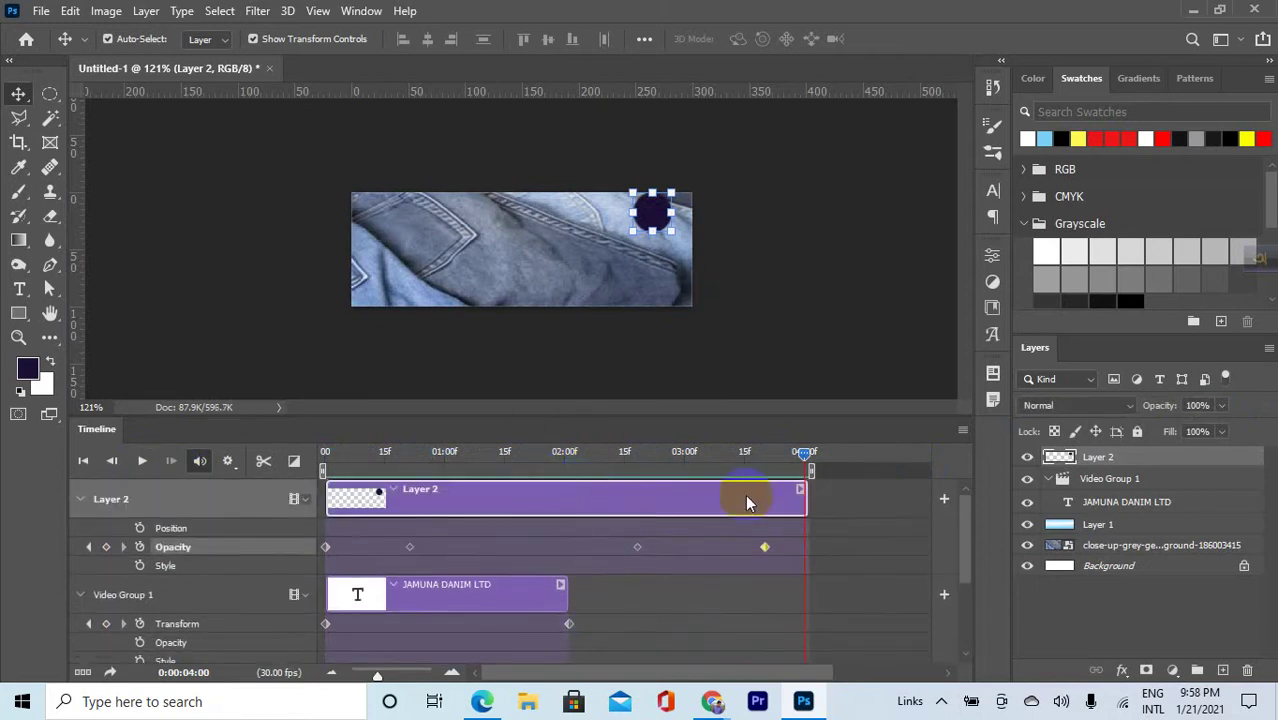
Shorten the Layer 2 clip to end together with the company name clip and play the animation from the start
drag(805, 499, 568, 518)
drag(805, 455, 622, 480)
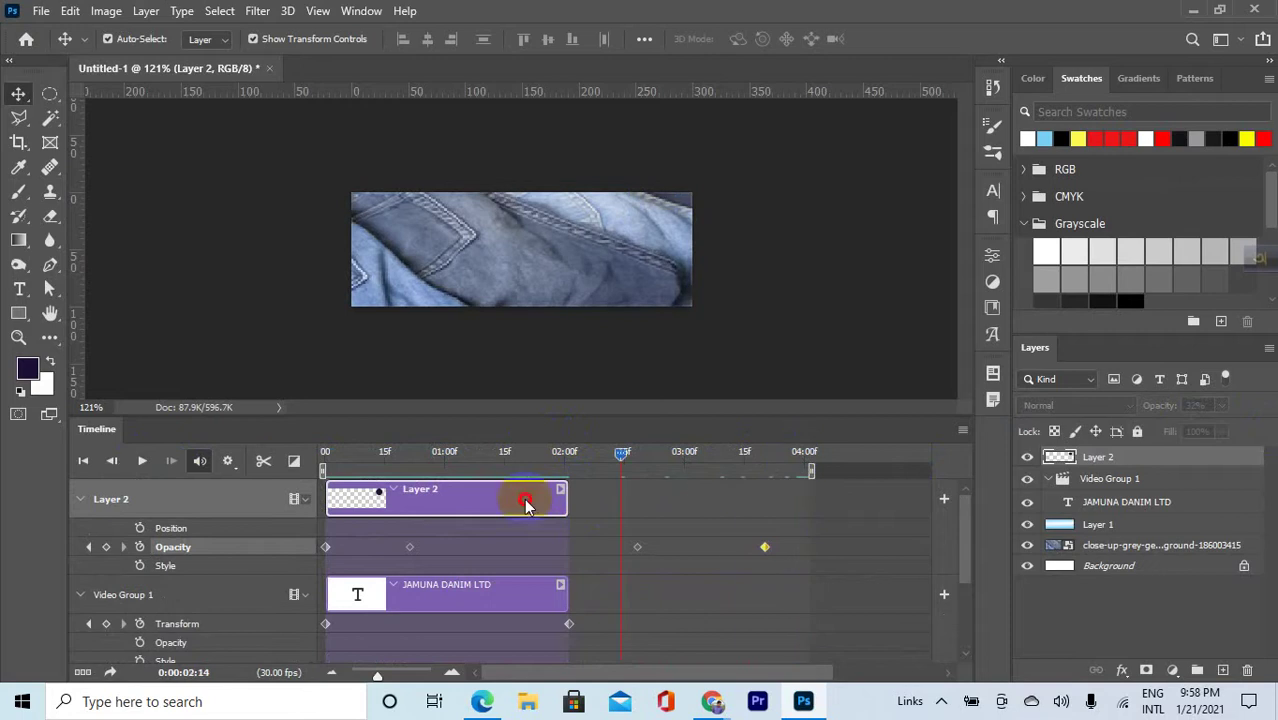
drag(525, 499, 280, 514)
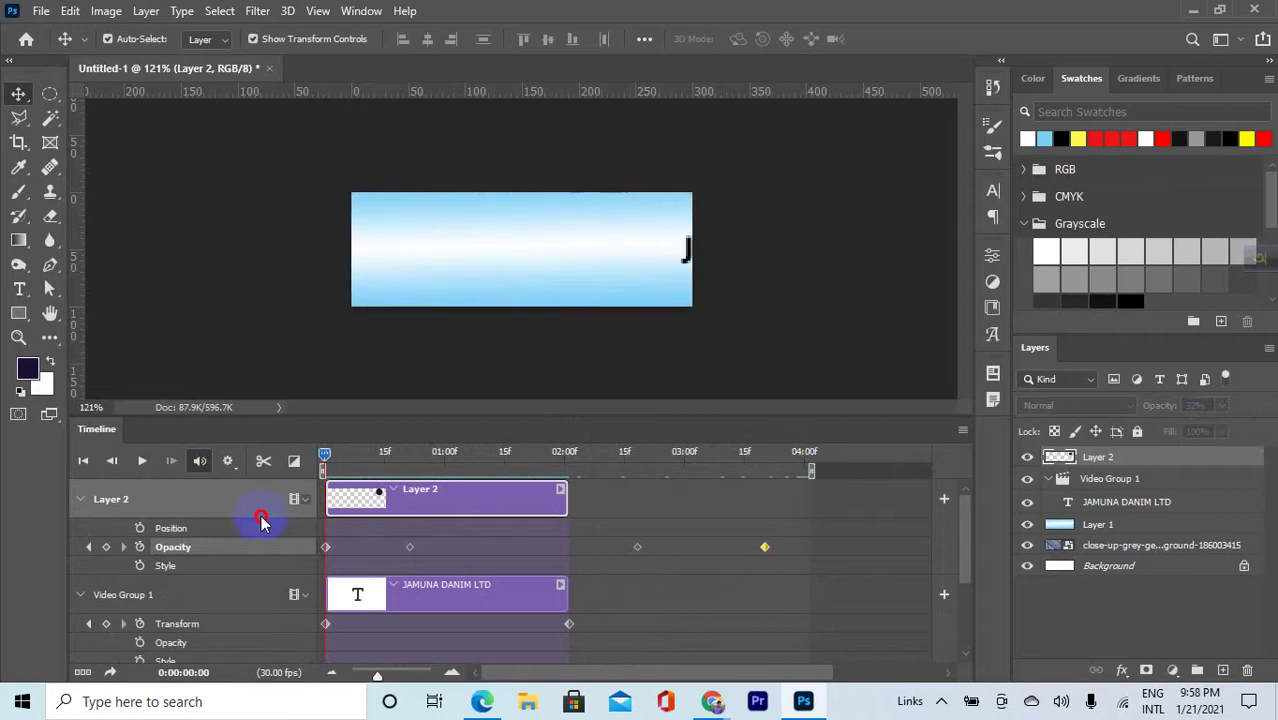
click(142, 463)
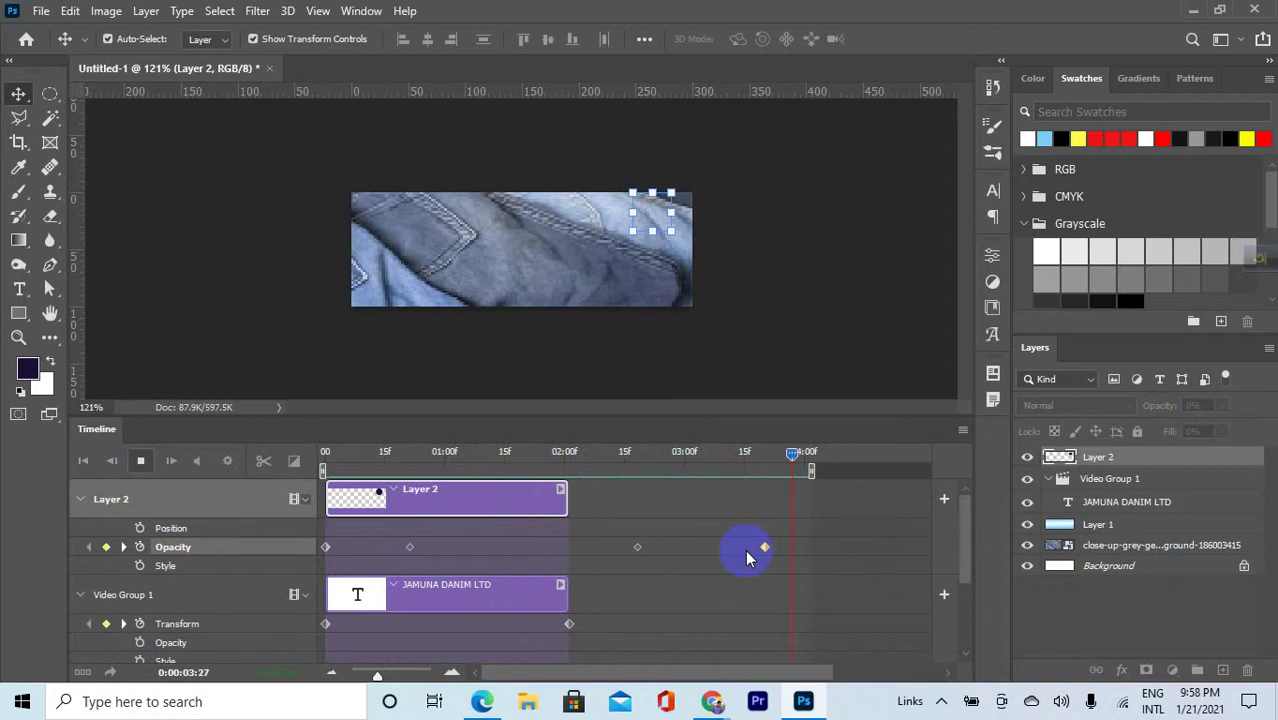
Delete Layer 2's last Opacity keyframe and move the 02:18 one to the end of its shortened clip
key(Delete)
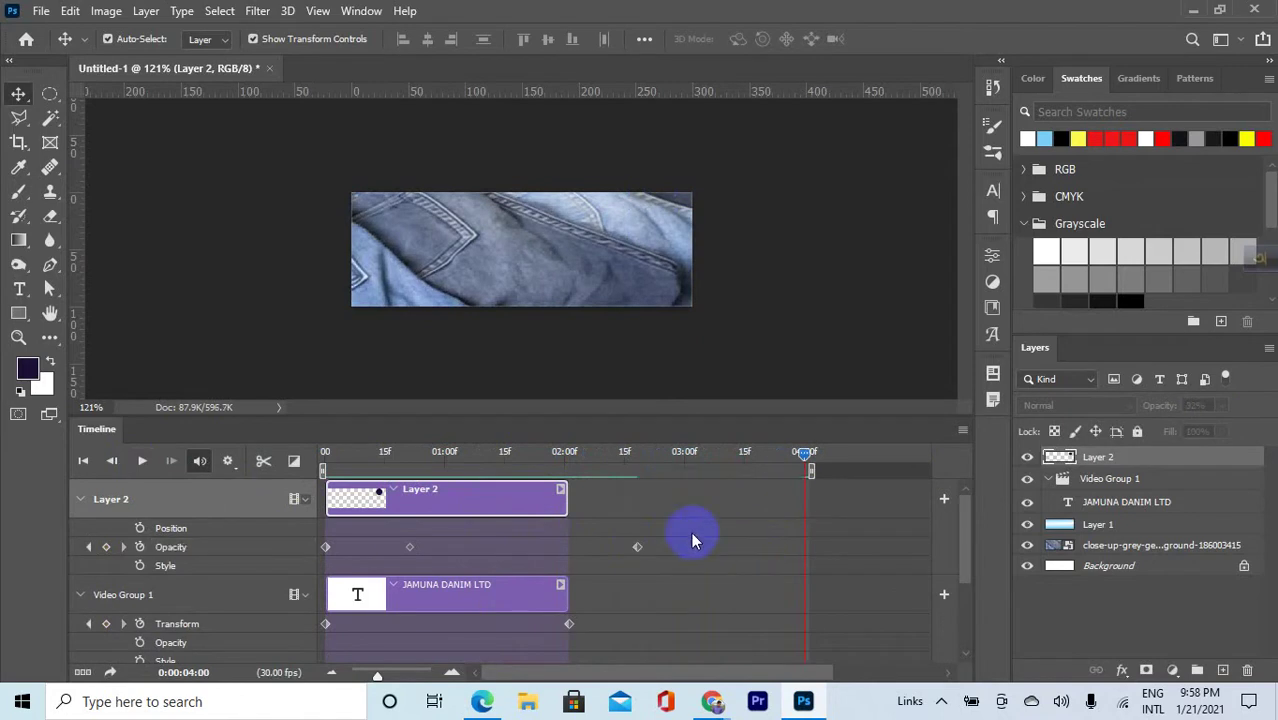
drag(637, 547, 566, 548)
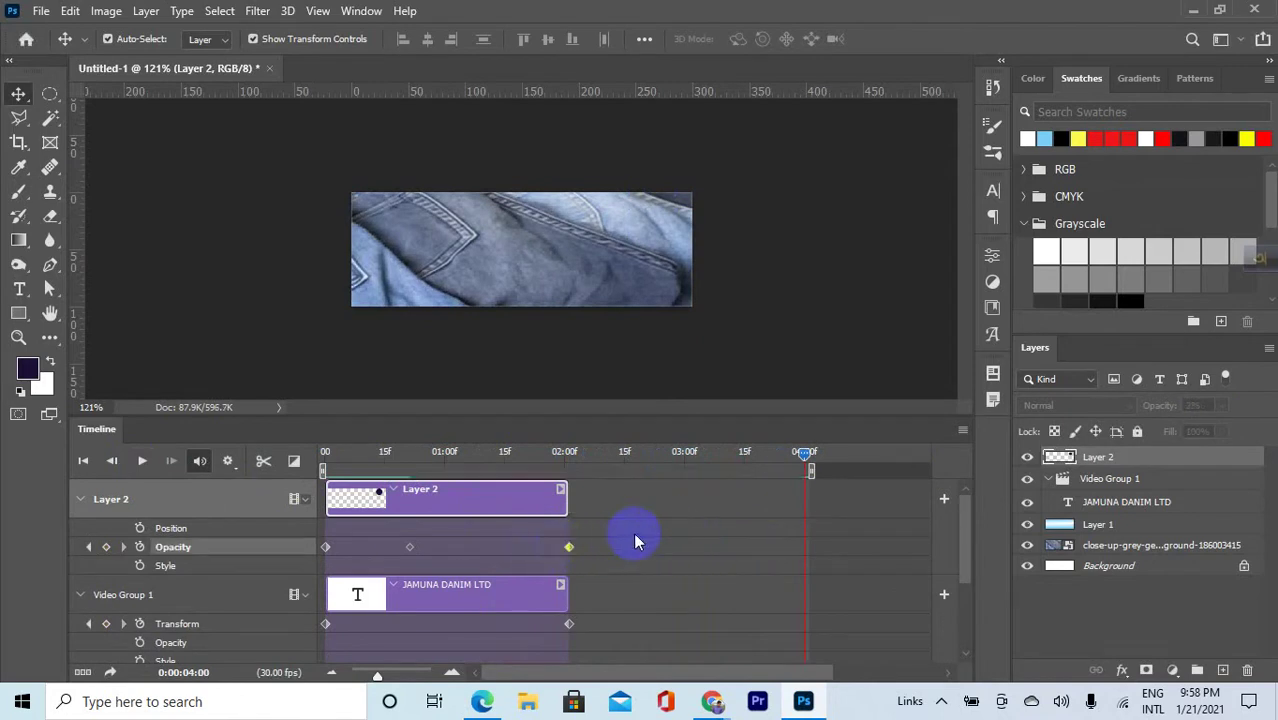
scroll(633, 532, down, 4)
scroll(602, 541, up, 1)
scroll(682, 558, up, 3)
scroll(680, 554, down, 4)
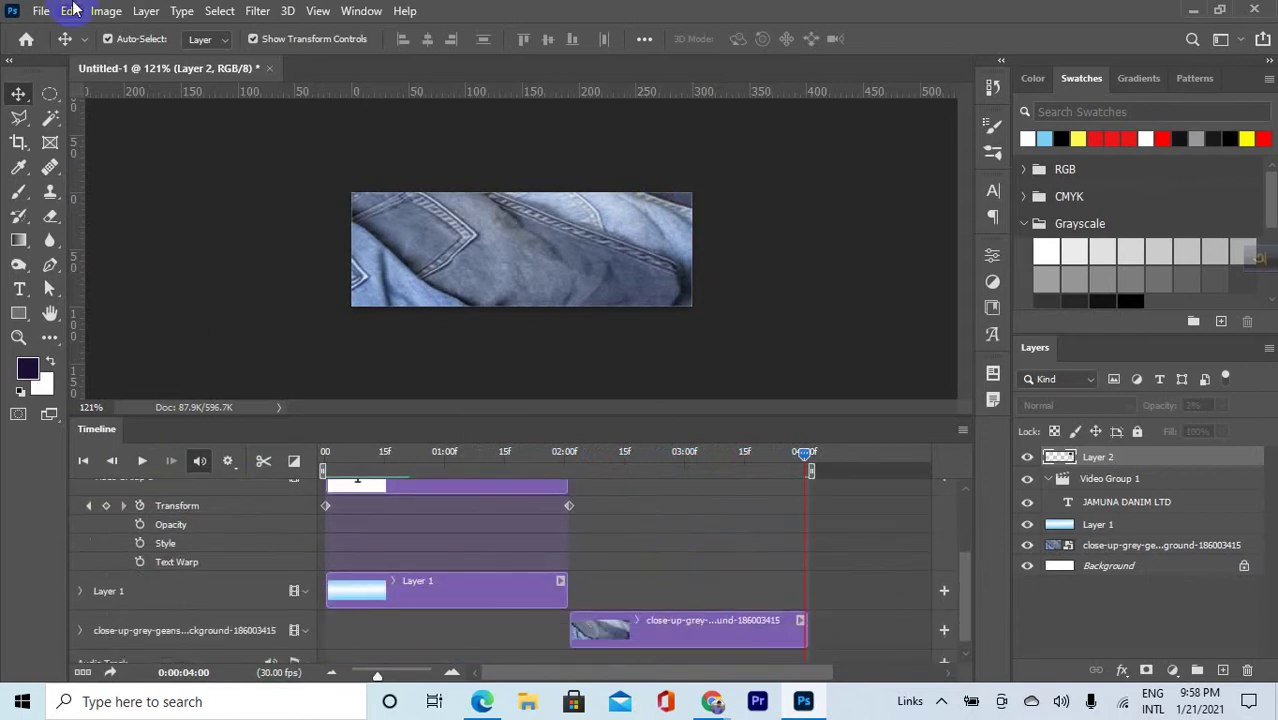
Start a Save for Web (Legacy) export of the banner and choose the GIF 128 Dithered preset
click(41, 11)
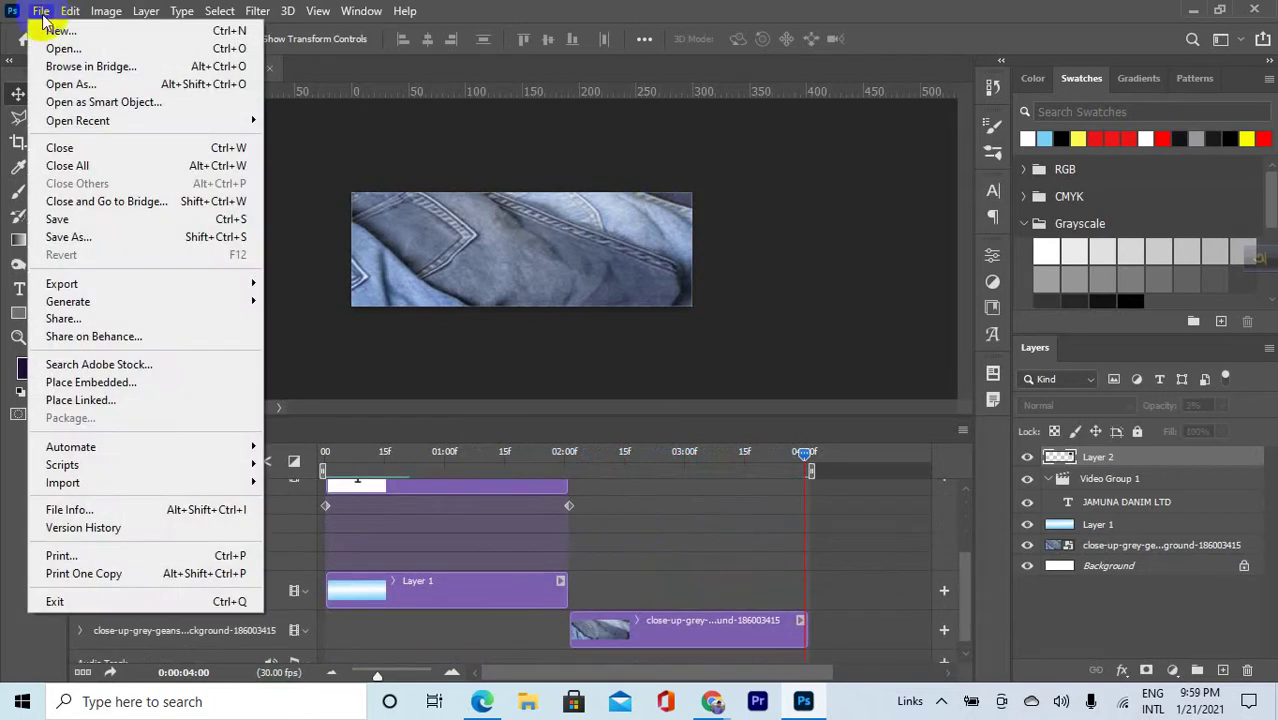
mouse_move(106, 282)
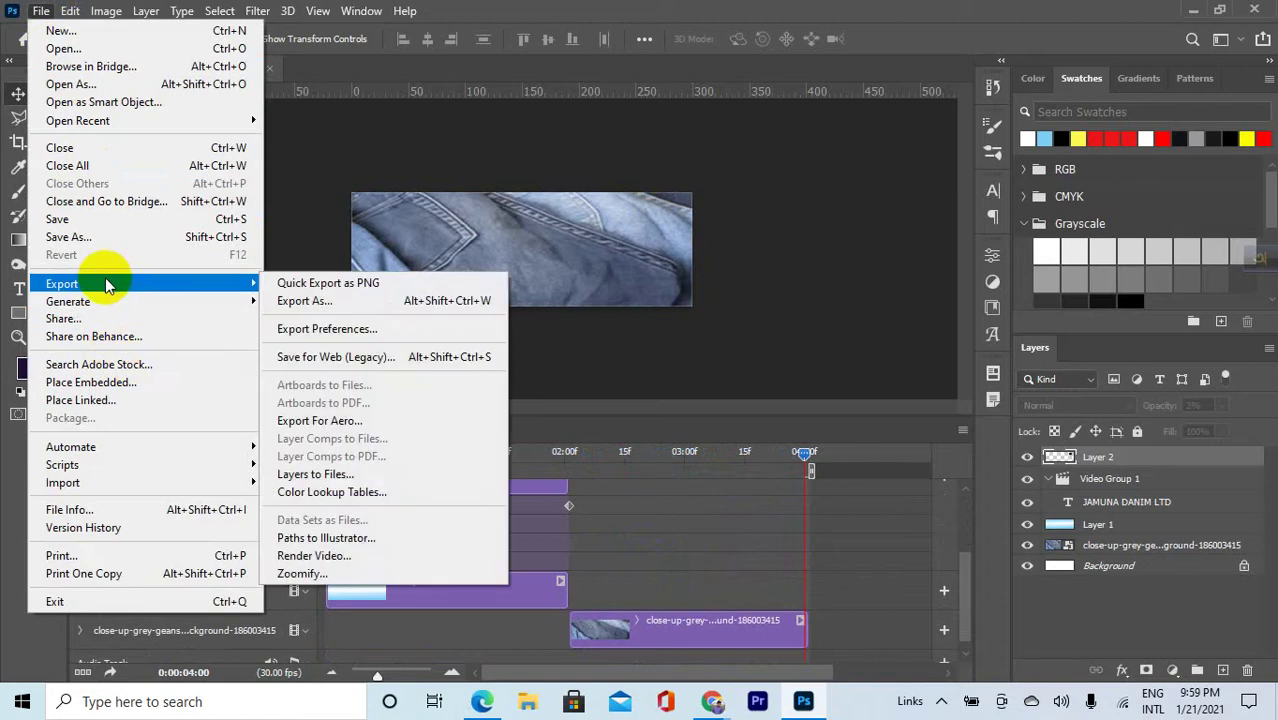
click(340, 372)
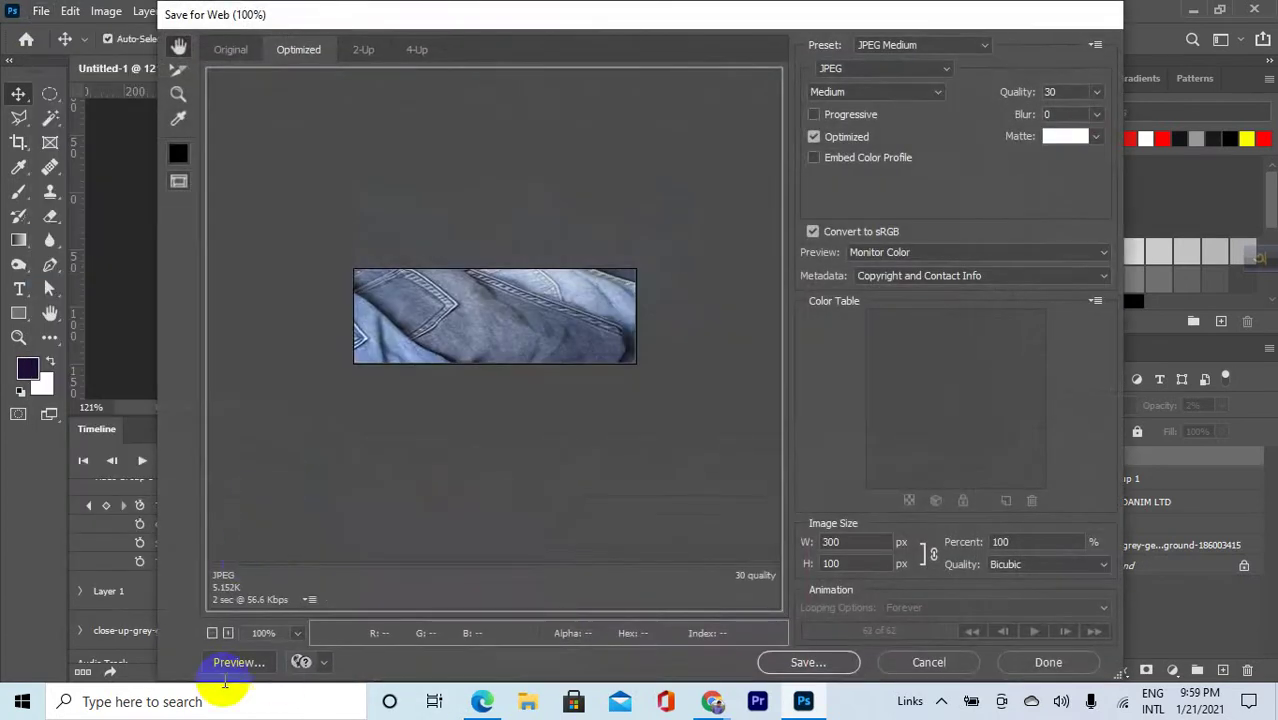
click(912, 46)
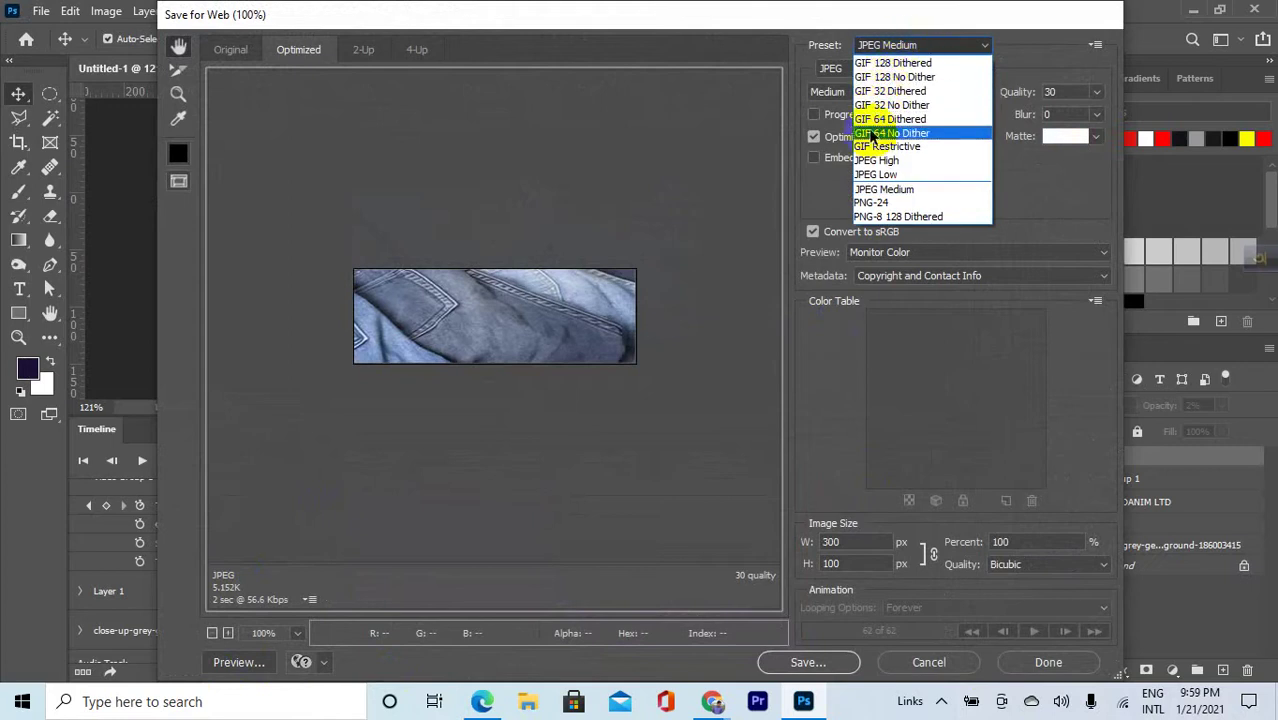
click(869, 63)
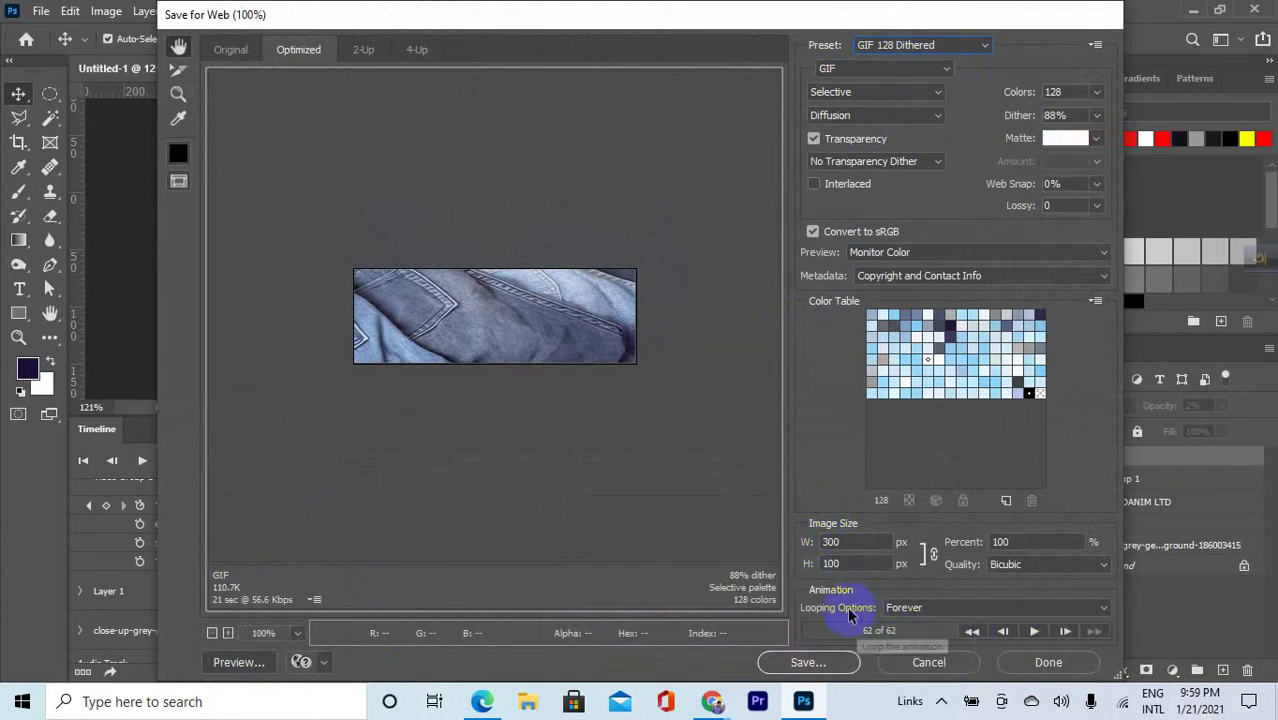
Set the GIF's looping option to Forever and save it as 1 in the Graphics Design Batch 5 folder
click(913, 612)
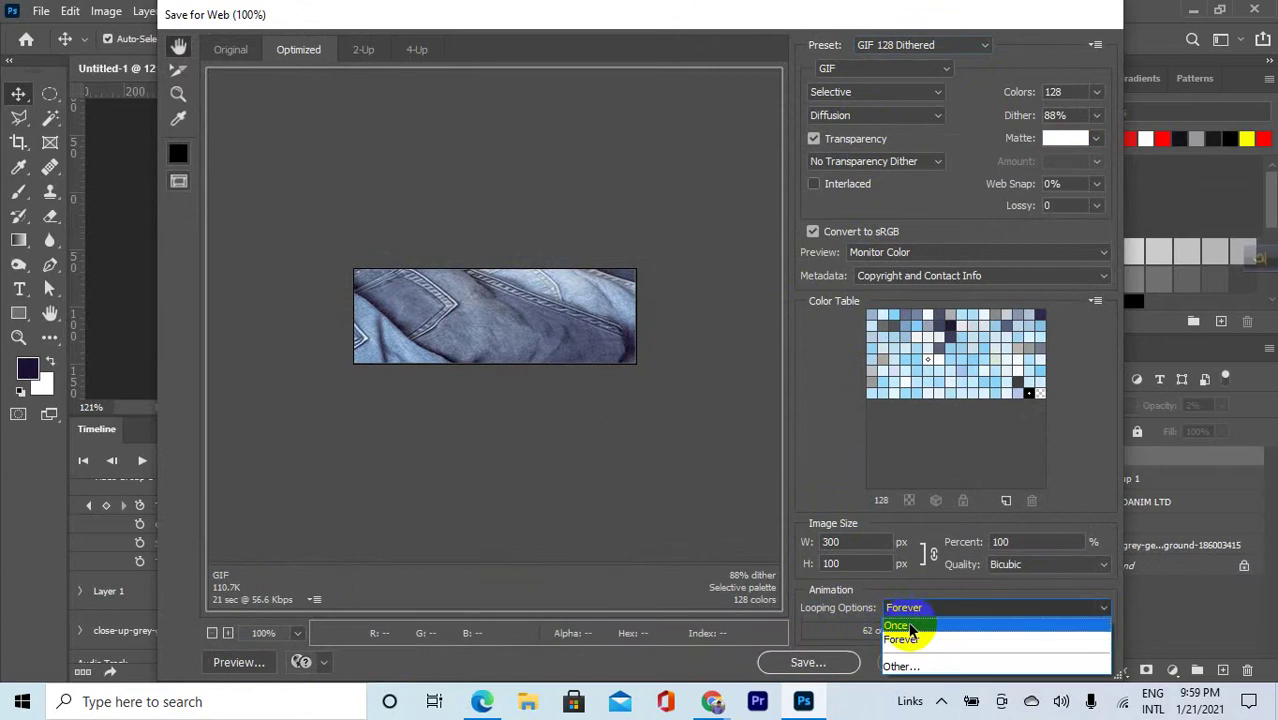
click(900, 639)
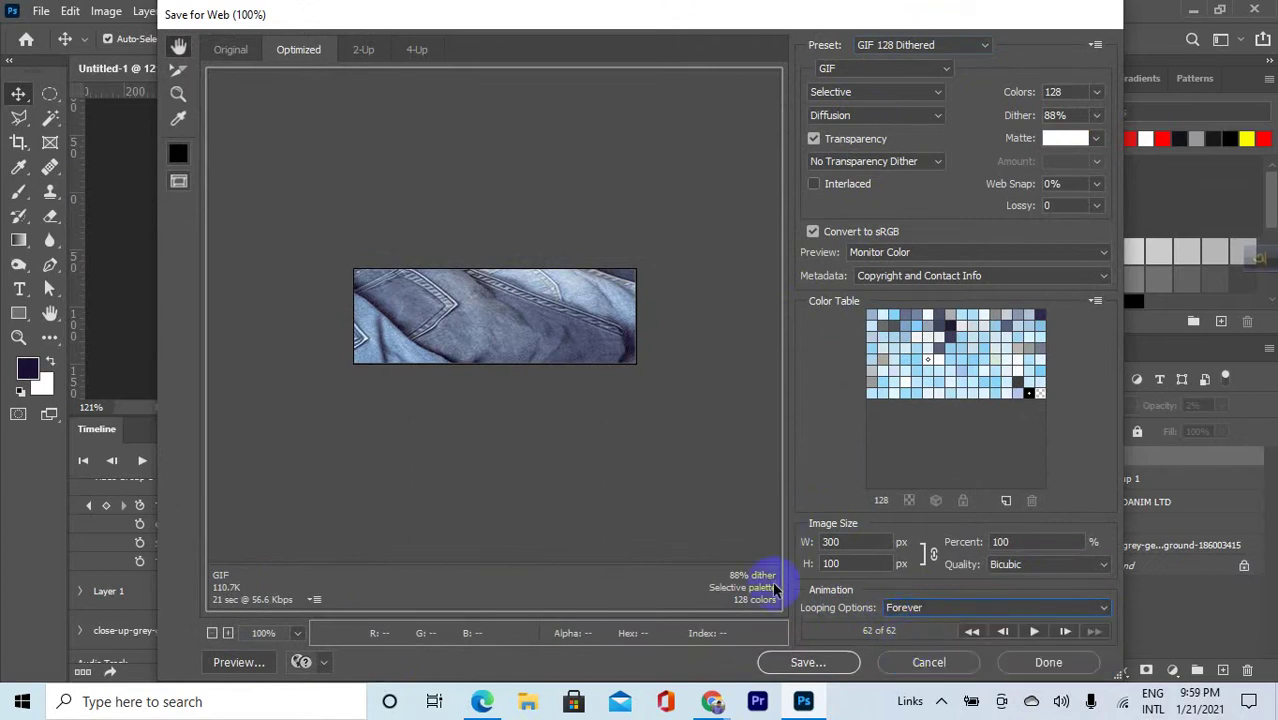
click(236, 418)
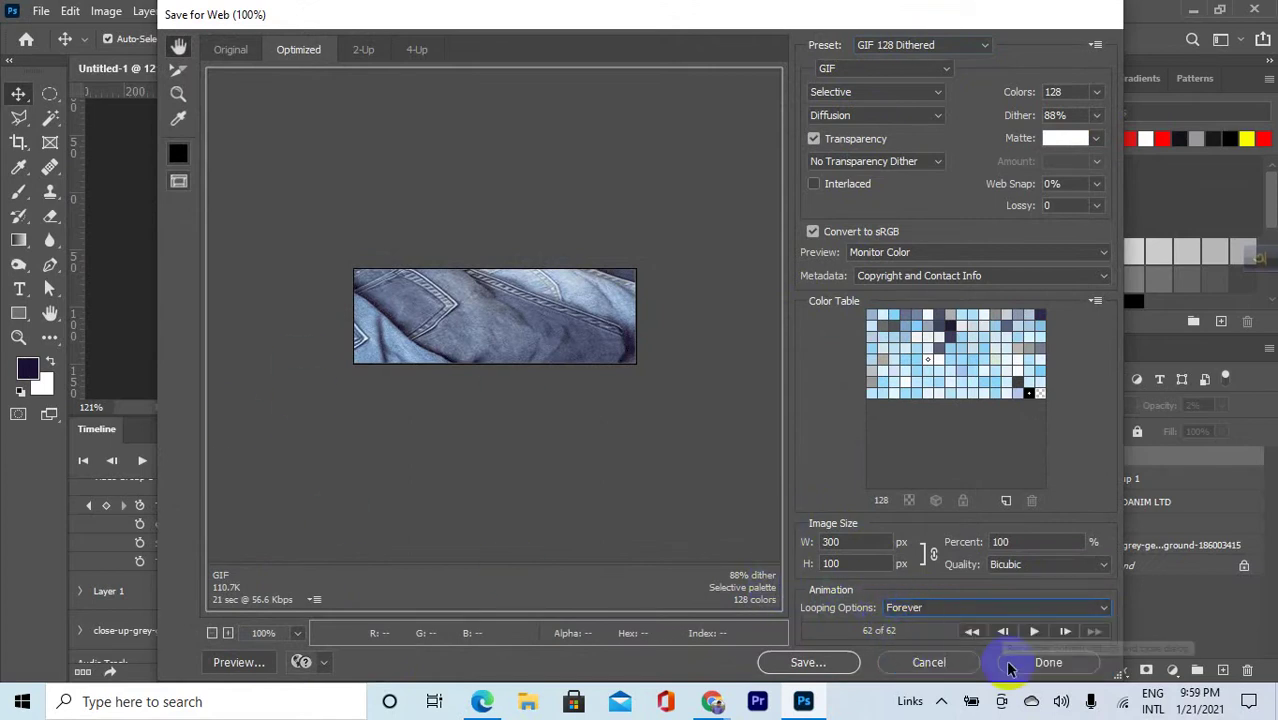
click(840, 662)
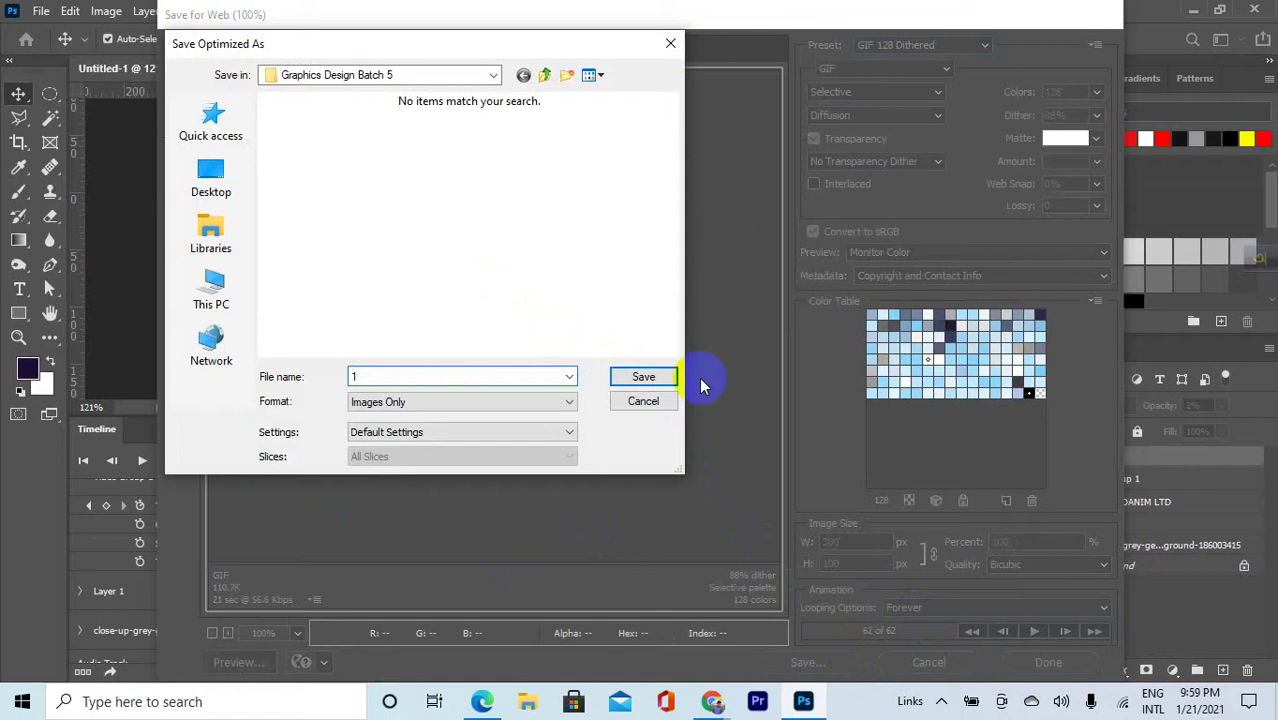
click(645, 377)
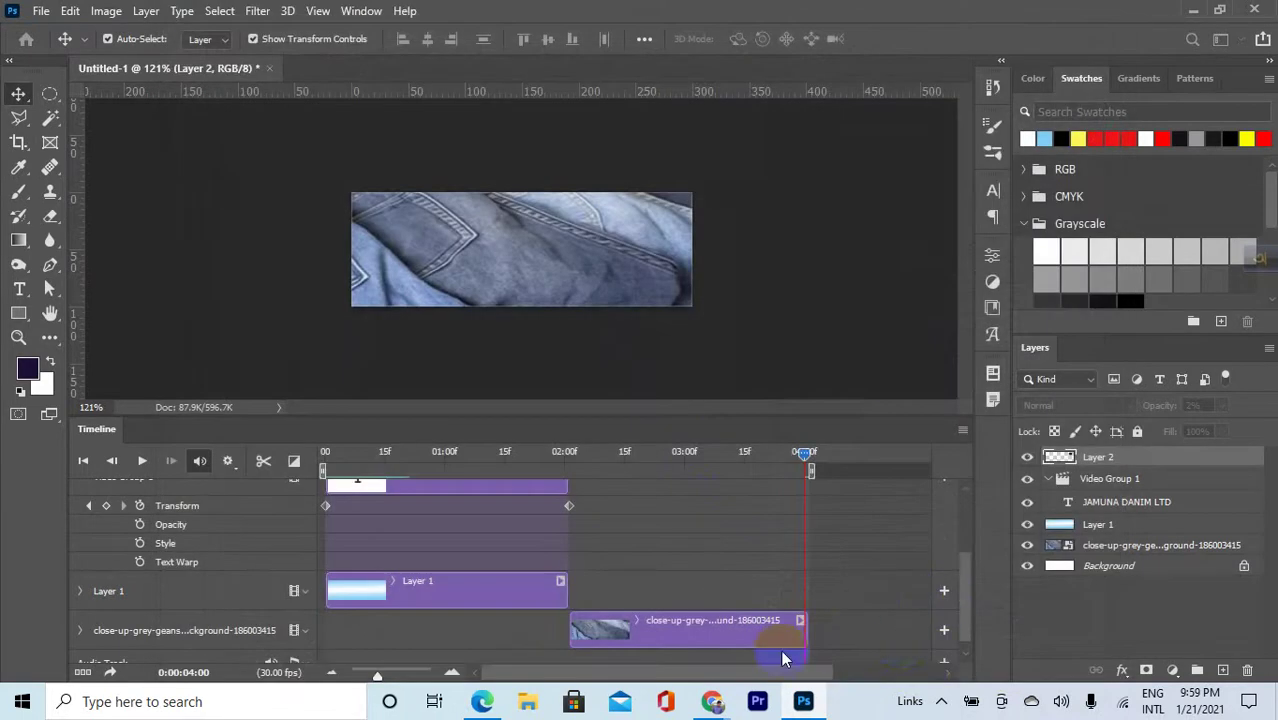
Open 1.gif from File Explorer's recent files, watch the exported animation and close the viewer
click(541, 708)
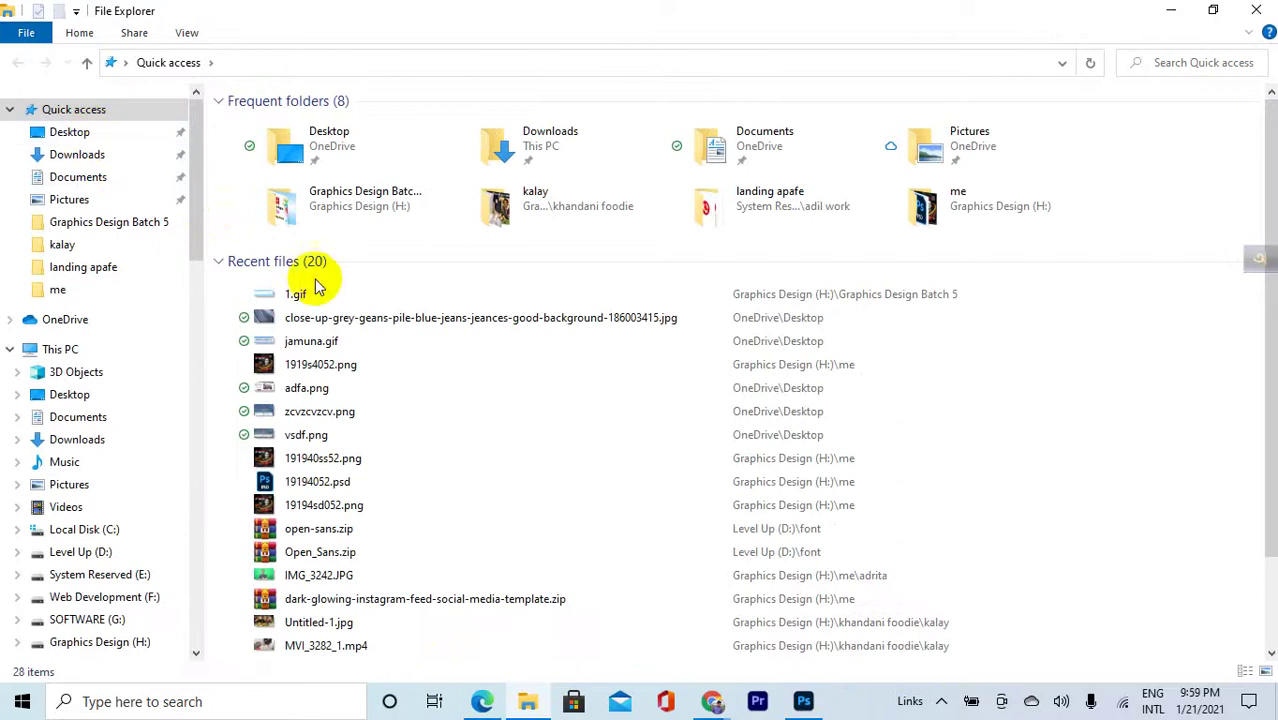
double_click(325, 293)
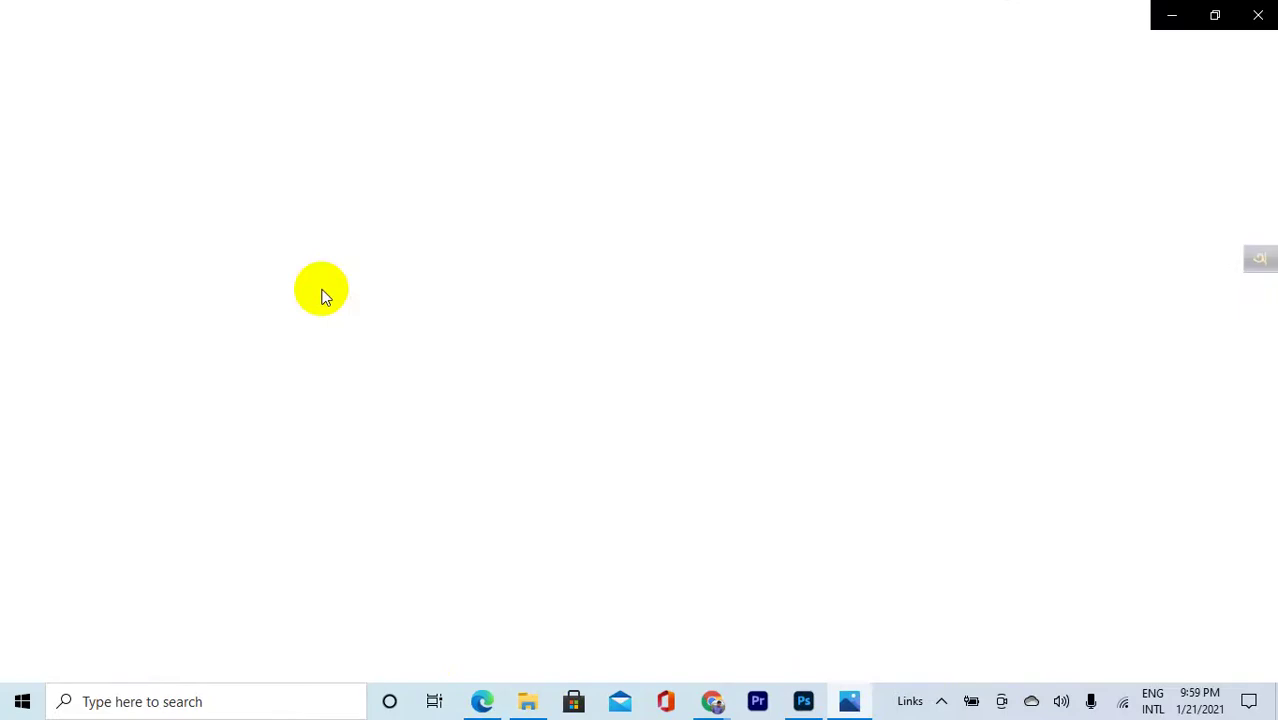
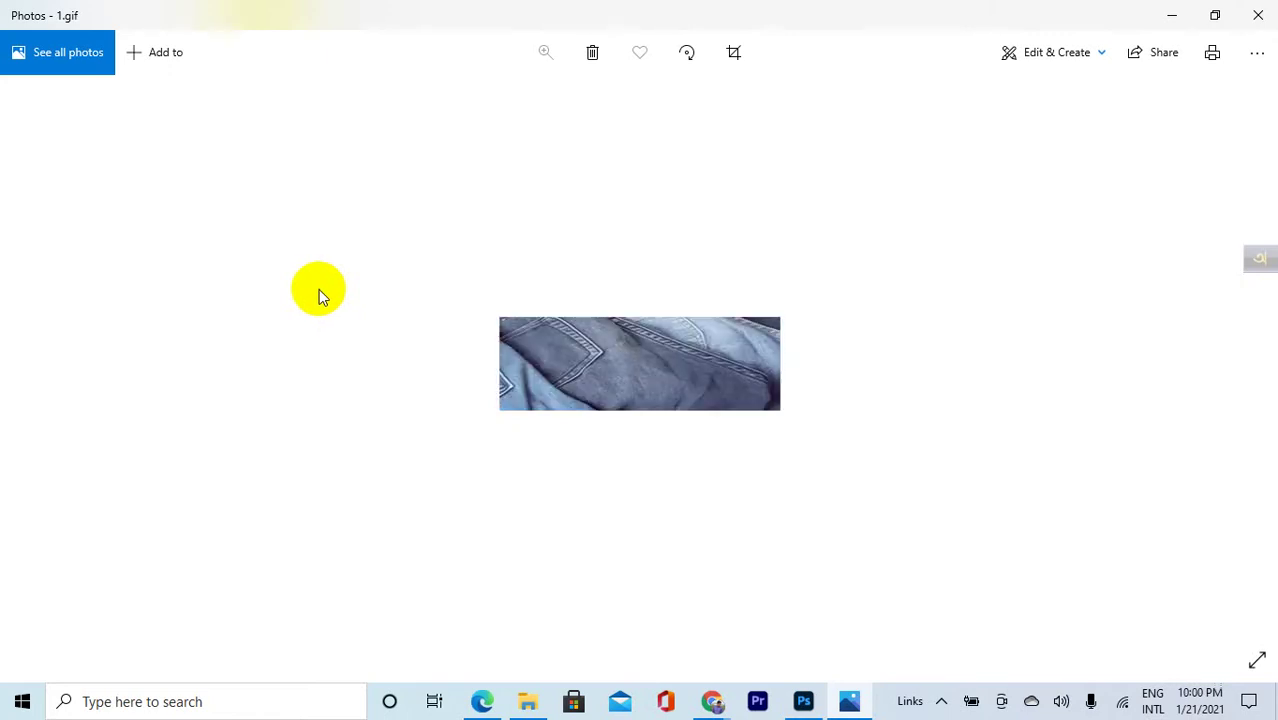
click(1257, 15)
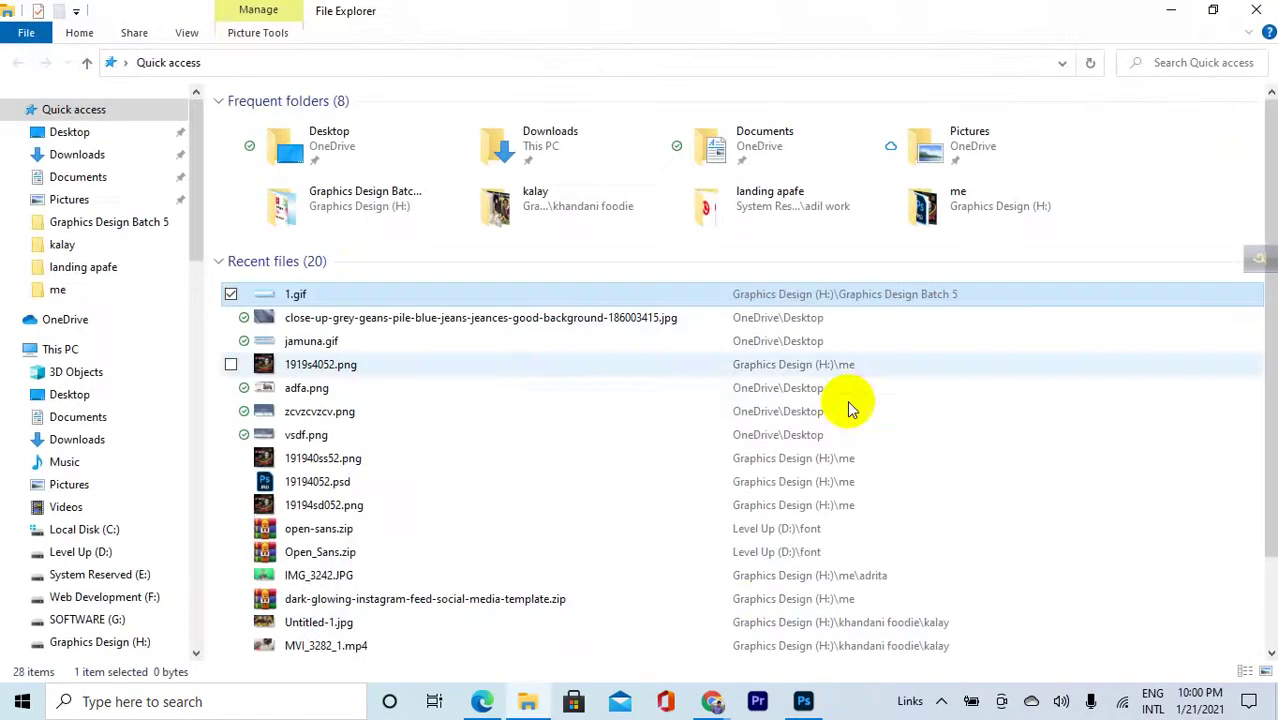
Switch to Chrome, view the Jamuna Denim banner among the jugantor.com ads, and return to Photoshop
mouse_move(710, 695)
click(677, 650)
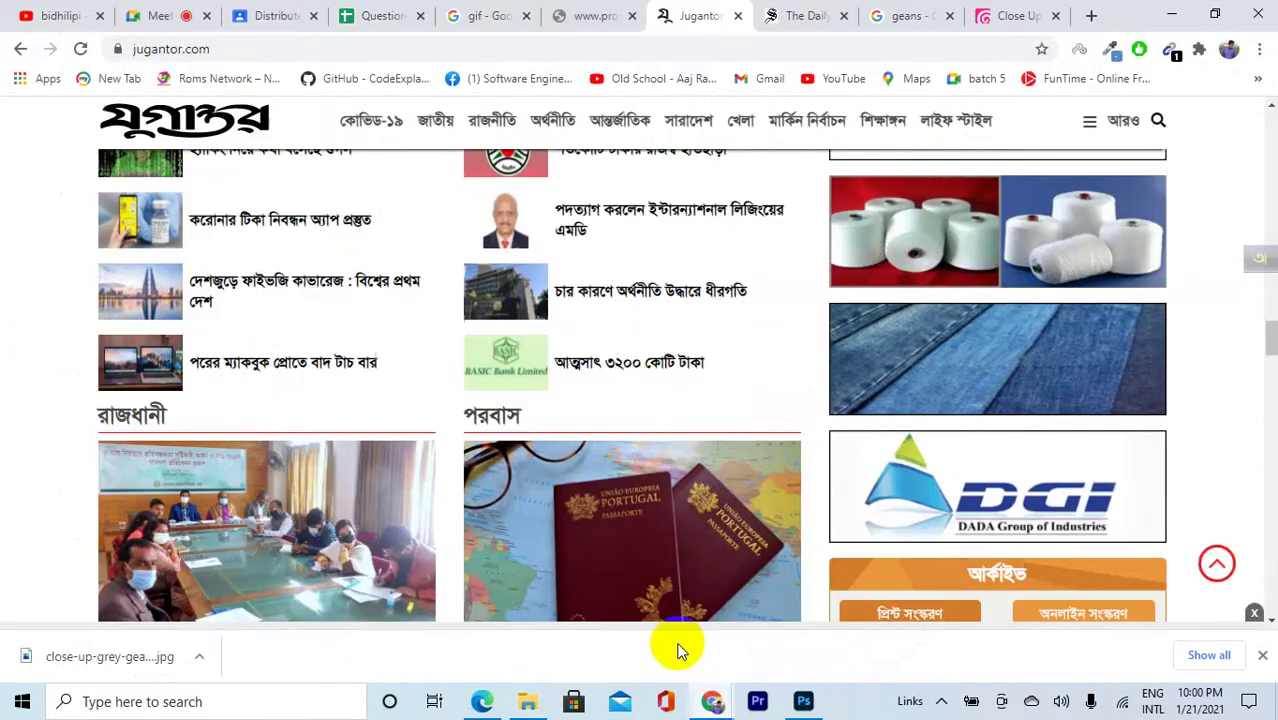
scroll(919, 377, down, 2)
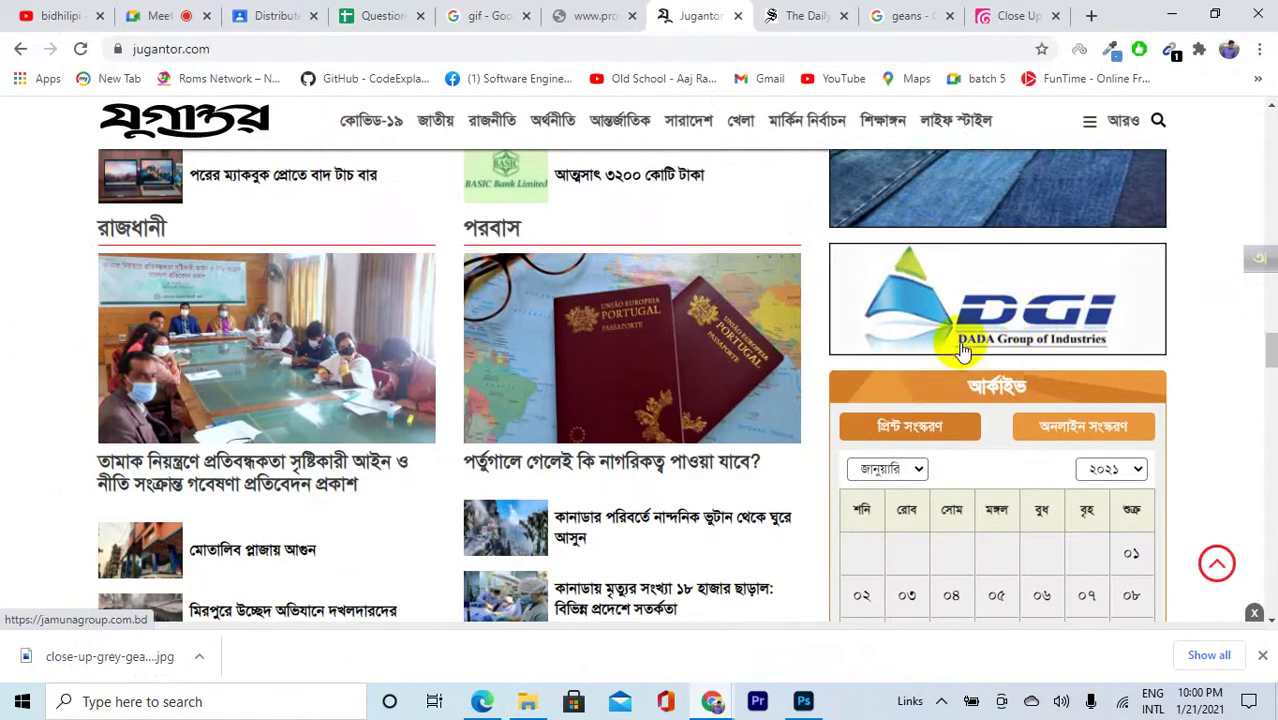
scroll(970, 345, up, 2)
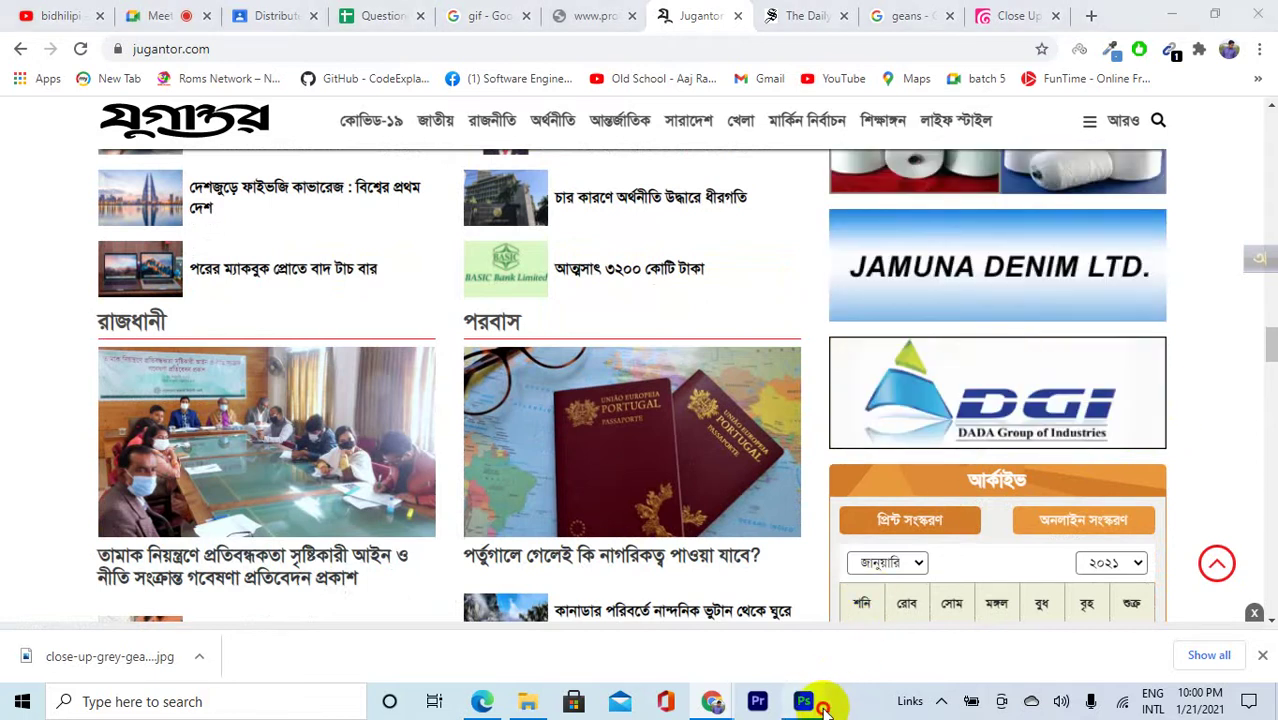
click(808, 701)
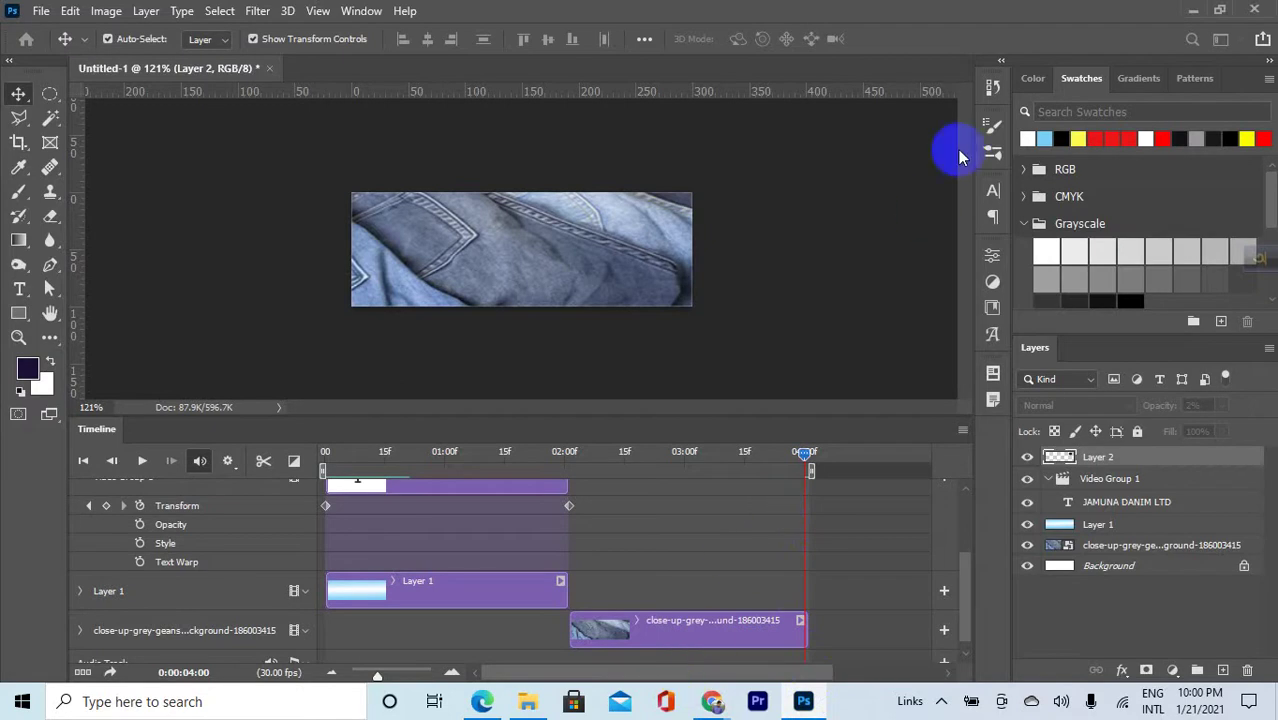
Switch to File Explorer and check the file size of 1.gif in its properties
click(527, 701)
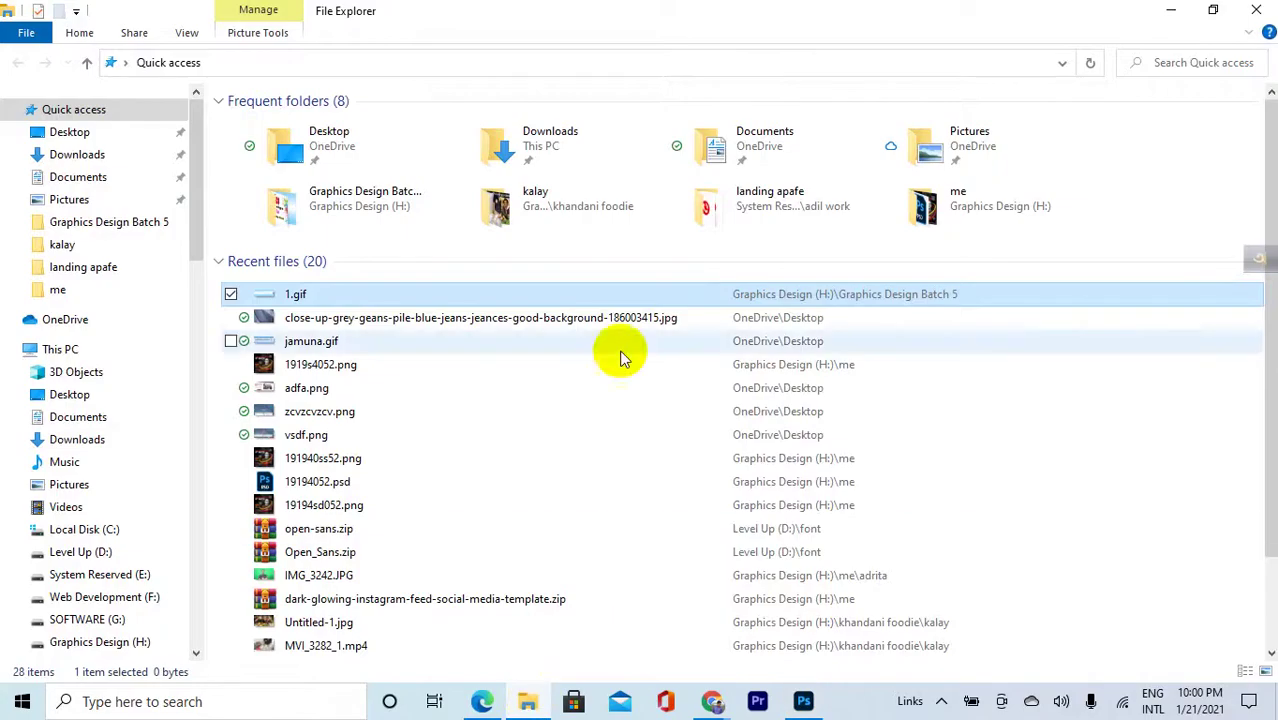
right_click(660, 290)
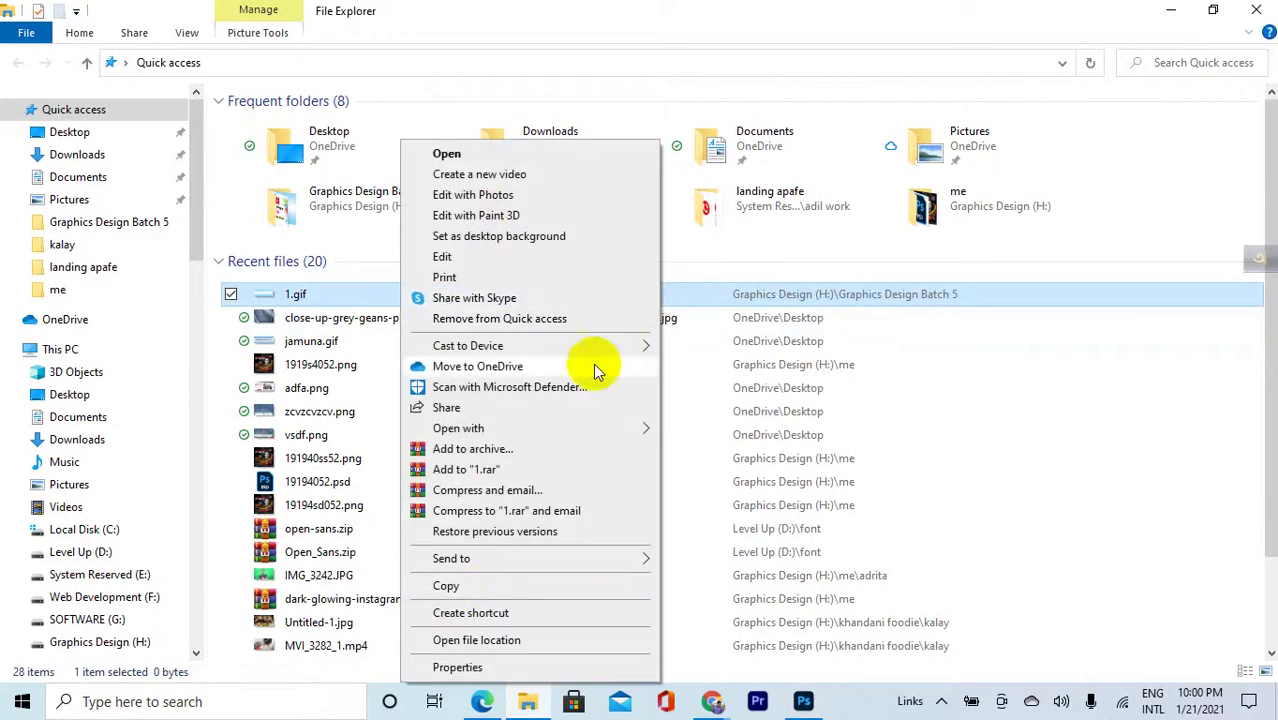
click(472, 668)
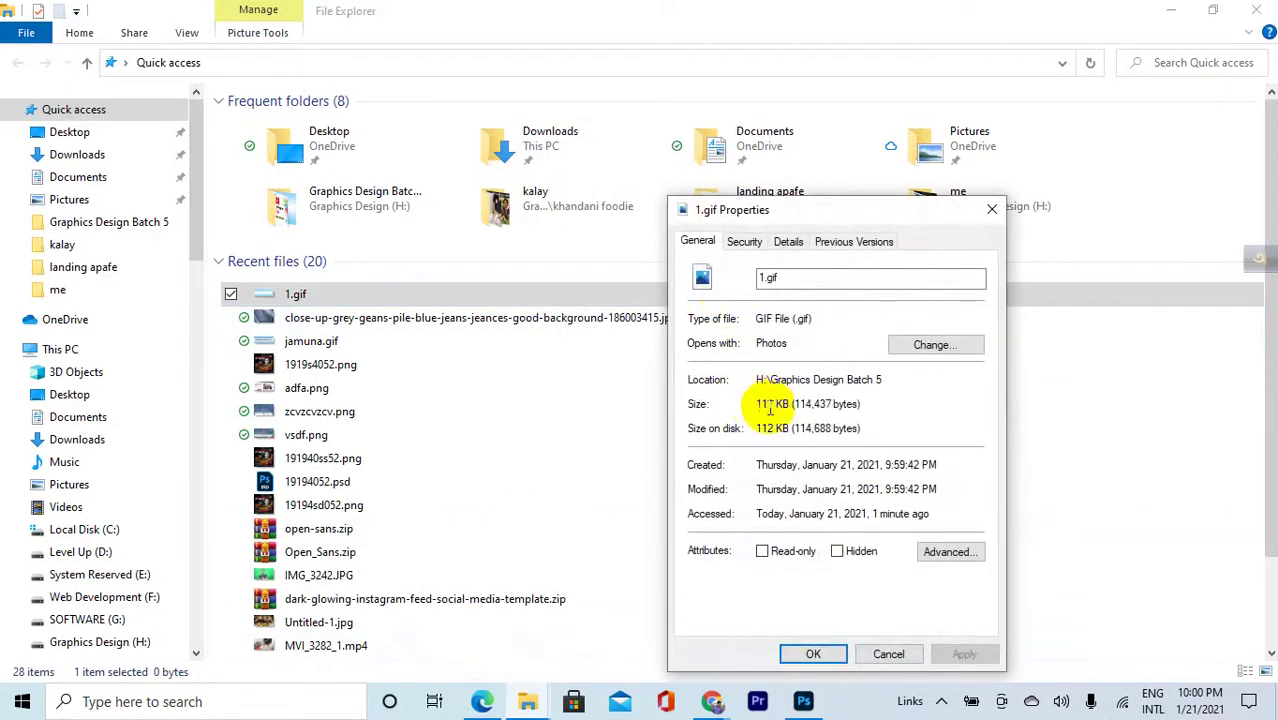
drag(757, 403, 790, 405)
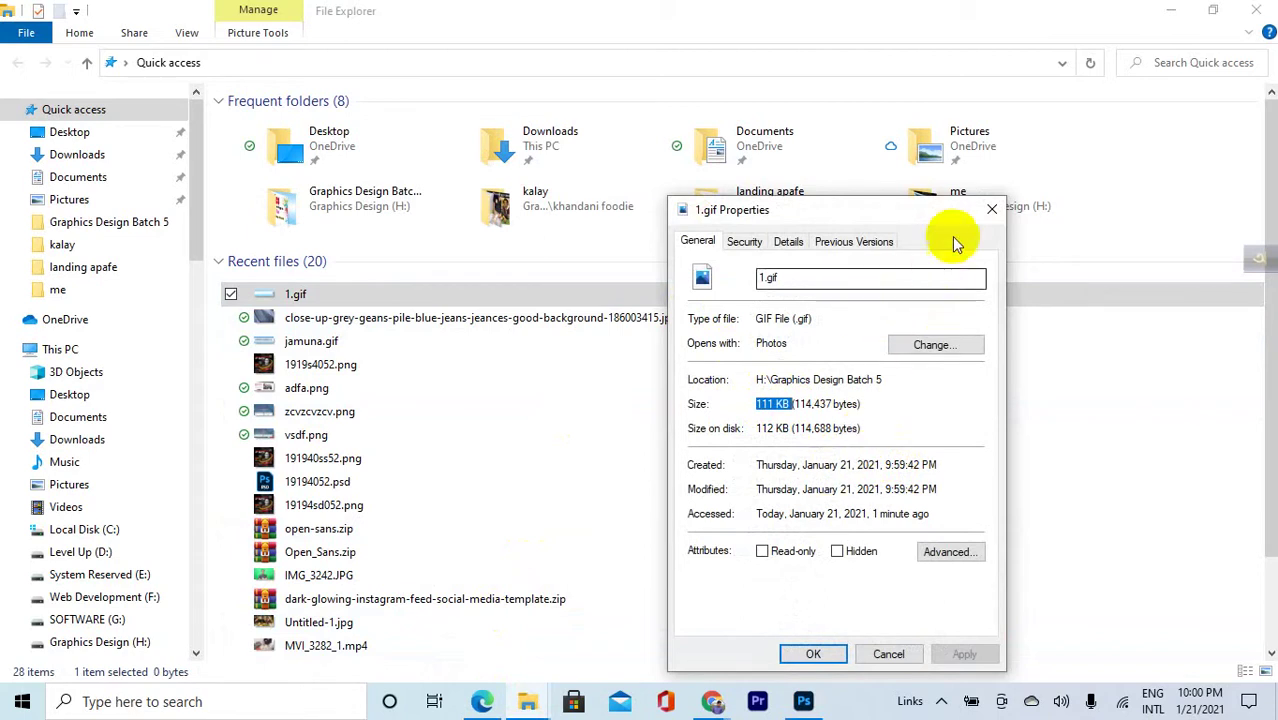
click(991, 209)
Switch to Chrome and examine the banner ads on jugantor.com from the Jamuna Denim banner up to the page header
click(803, 701)
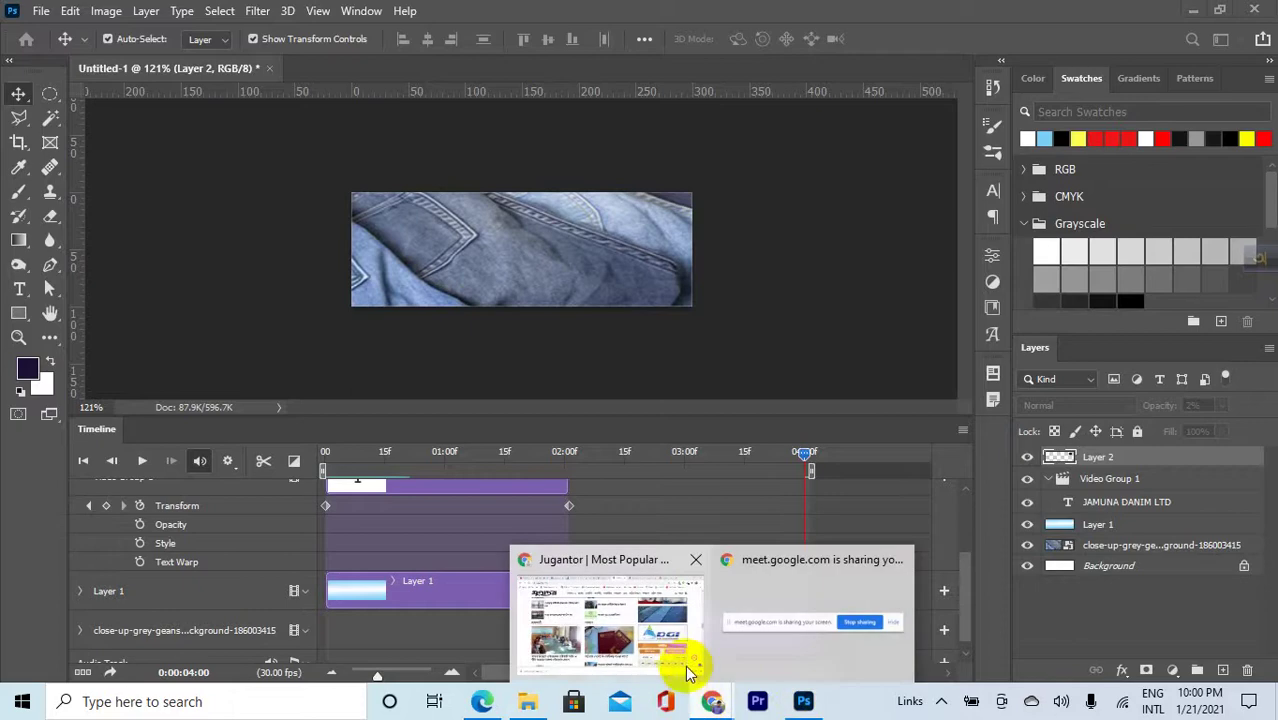
click(670, 672)
scroll(962, 347, up, 2)
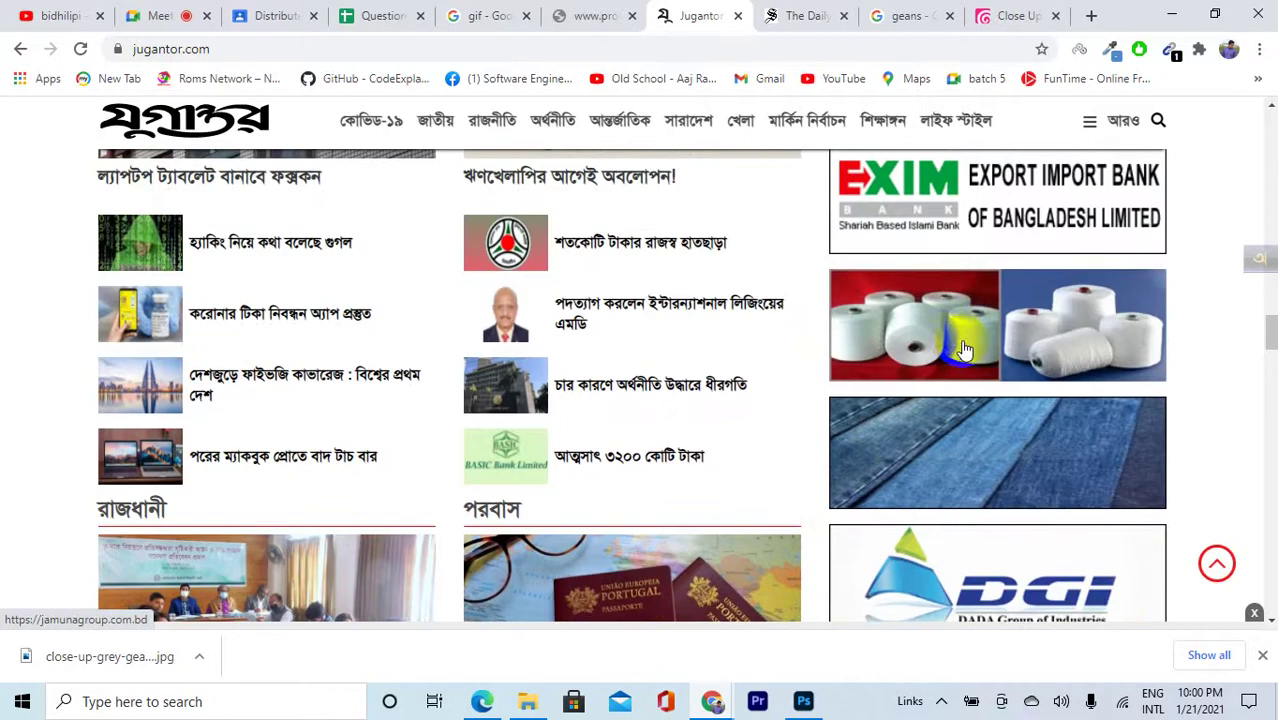
scroll(960, 382, up, 1)
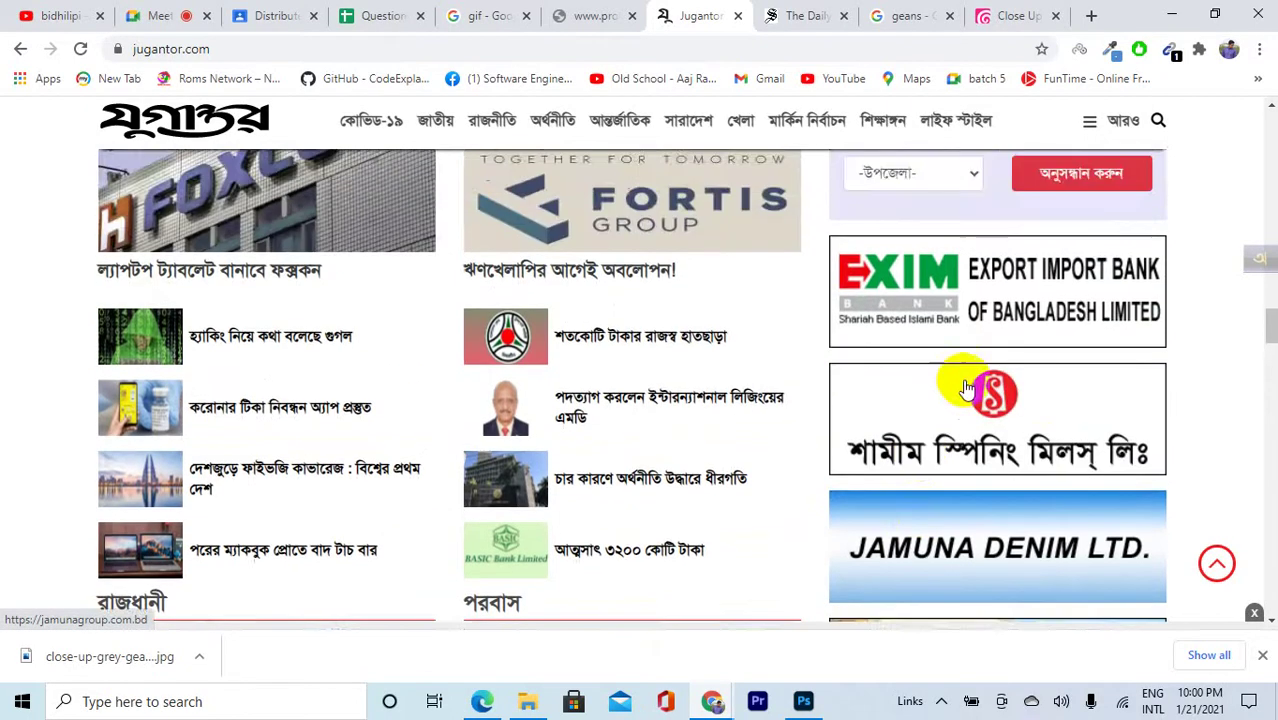
scroll(975, 380, down, 1)
scroll(1001, 372, up, 1)
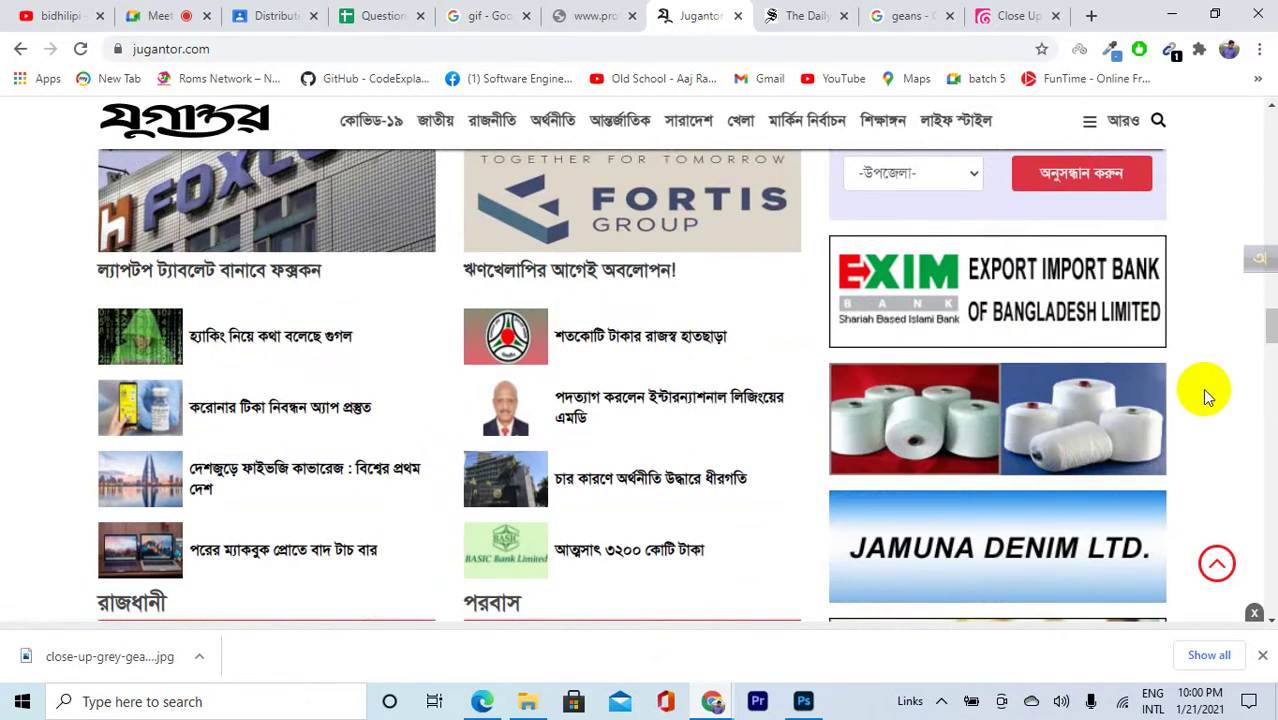
scroll(1199, 388, up, 10)
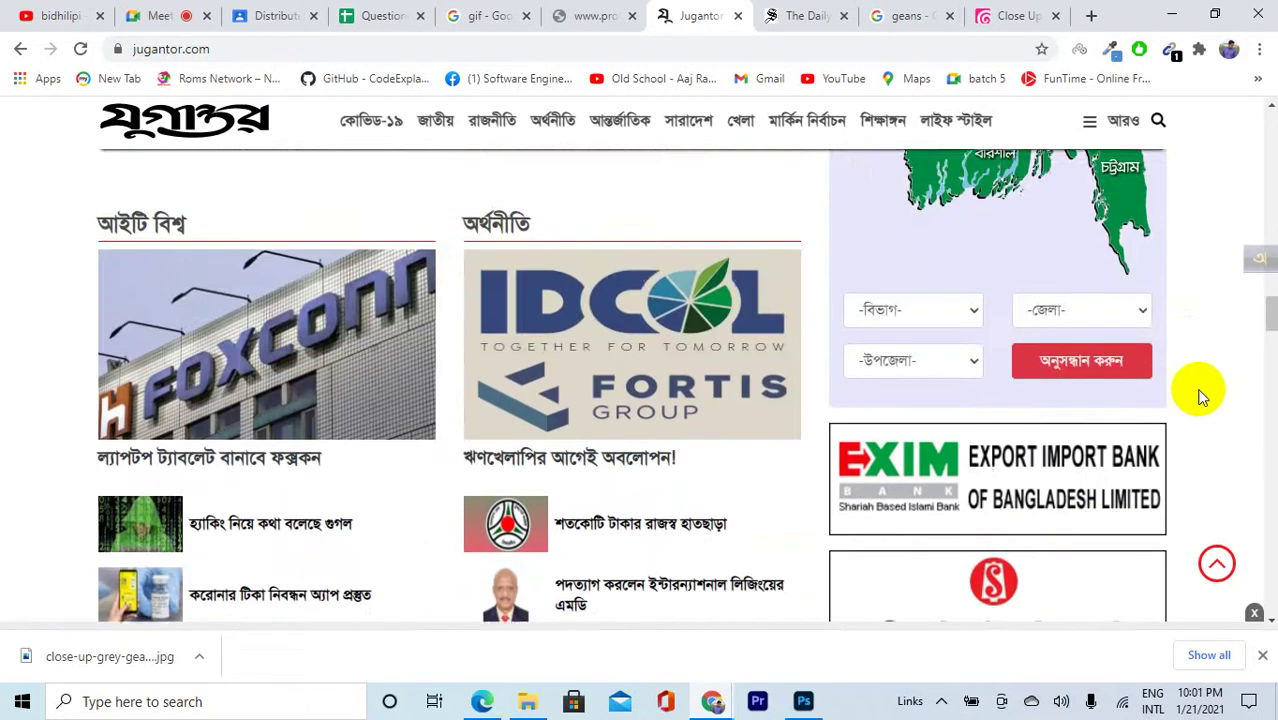
scroll(1186, 386, up, 15)
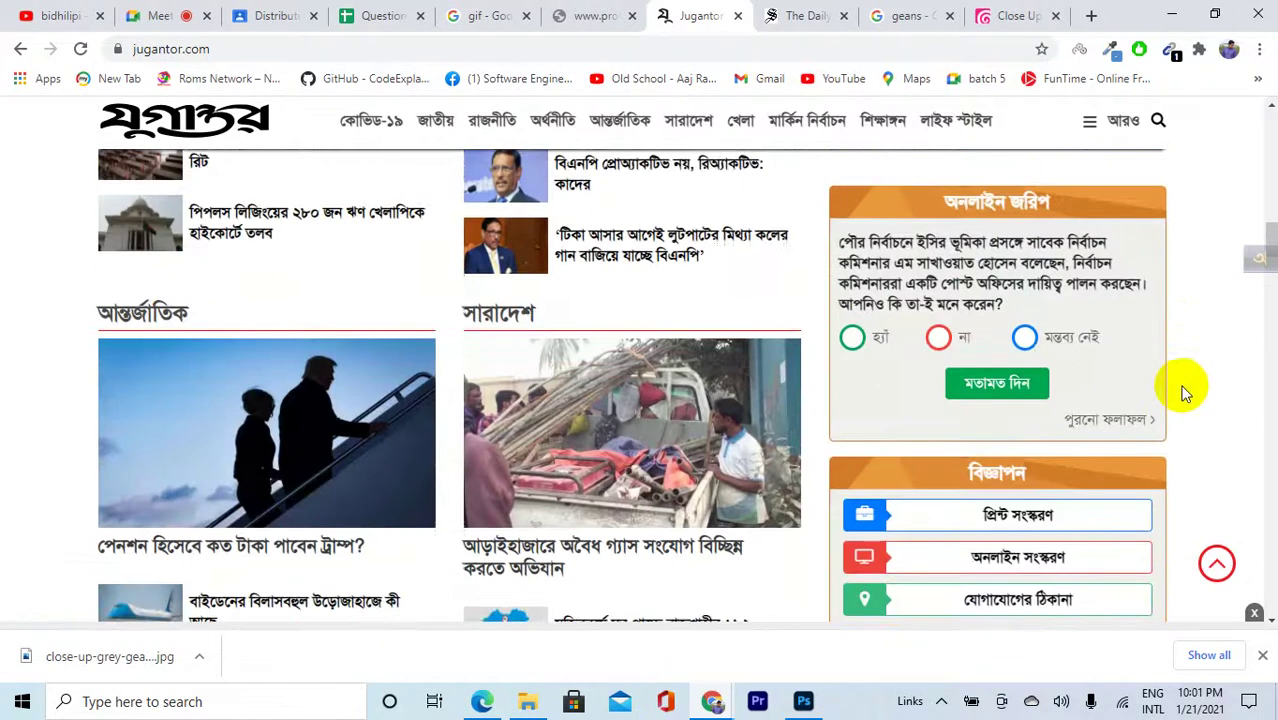
scroll(1165, 383, up, 2)
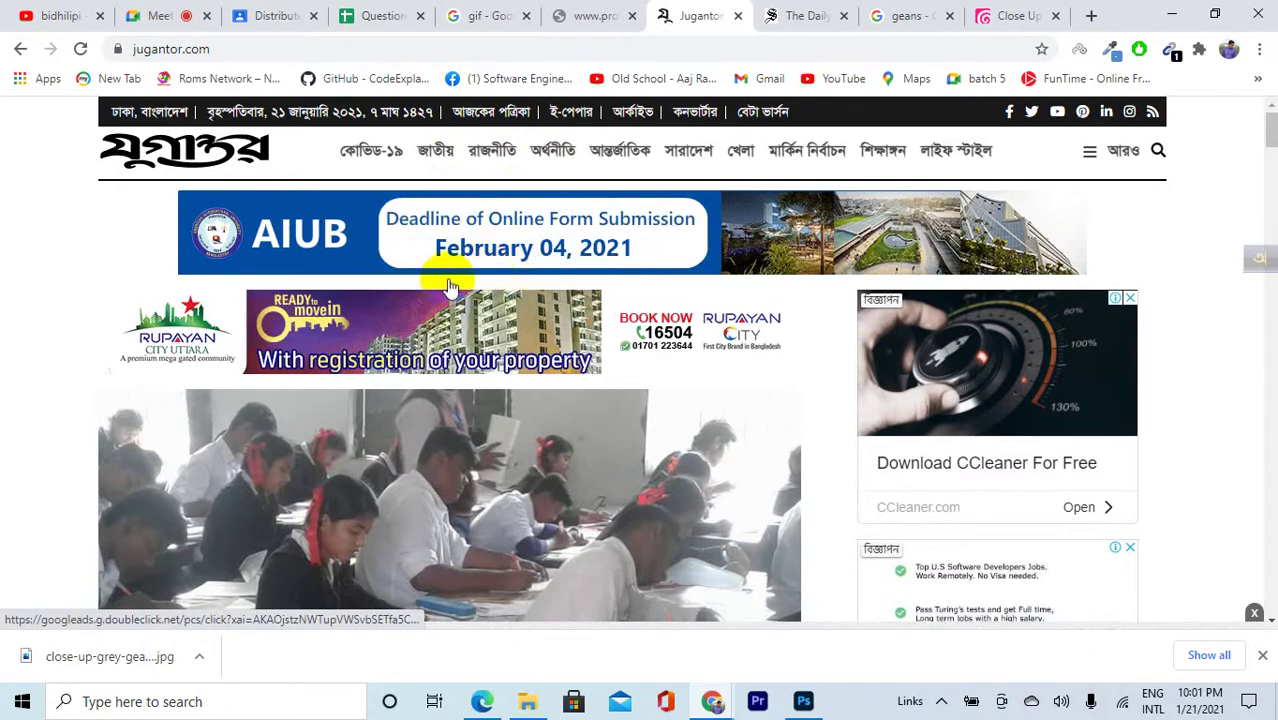
Go to the Google Meet session and close the news site, jeans image and gif search tabs
click(190, 12)
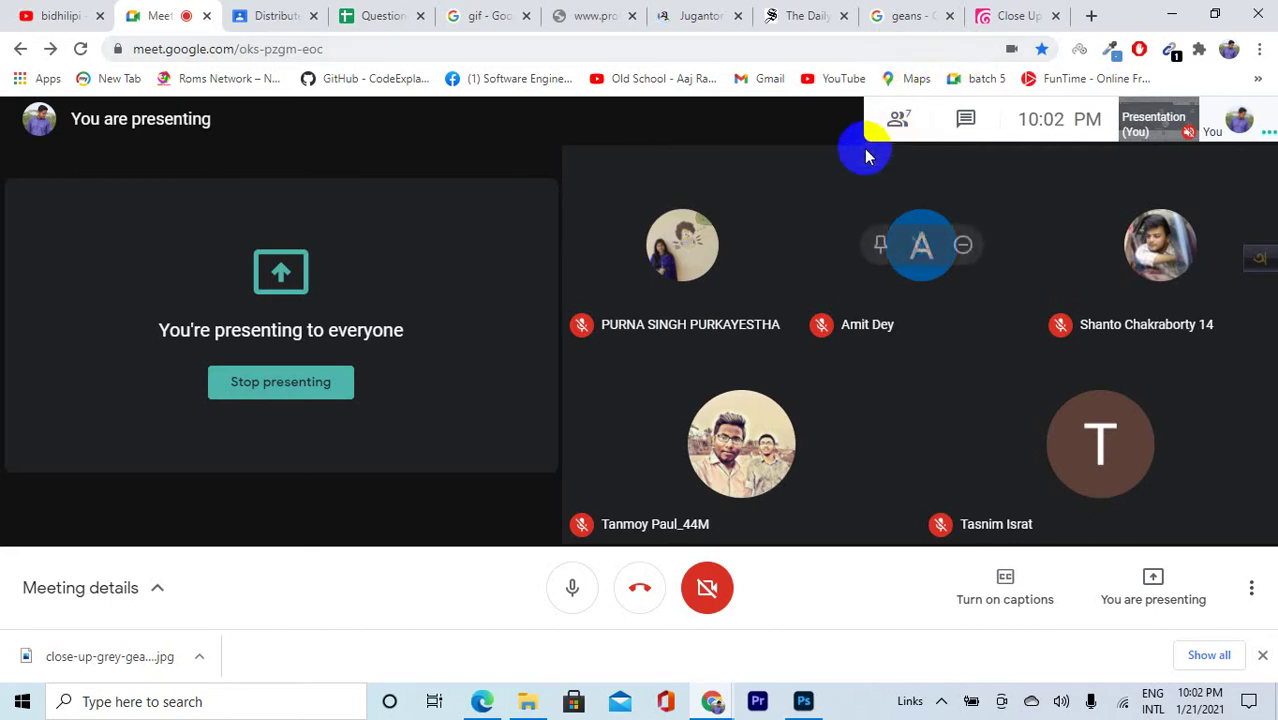
click(631, 17)
click(631, 17)
click(631, 17)
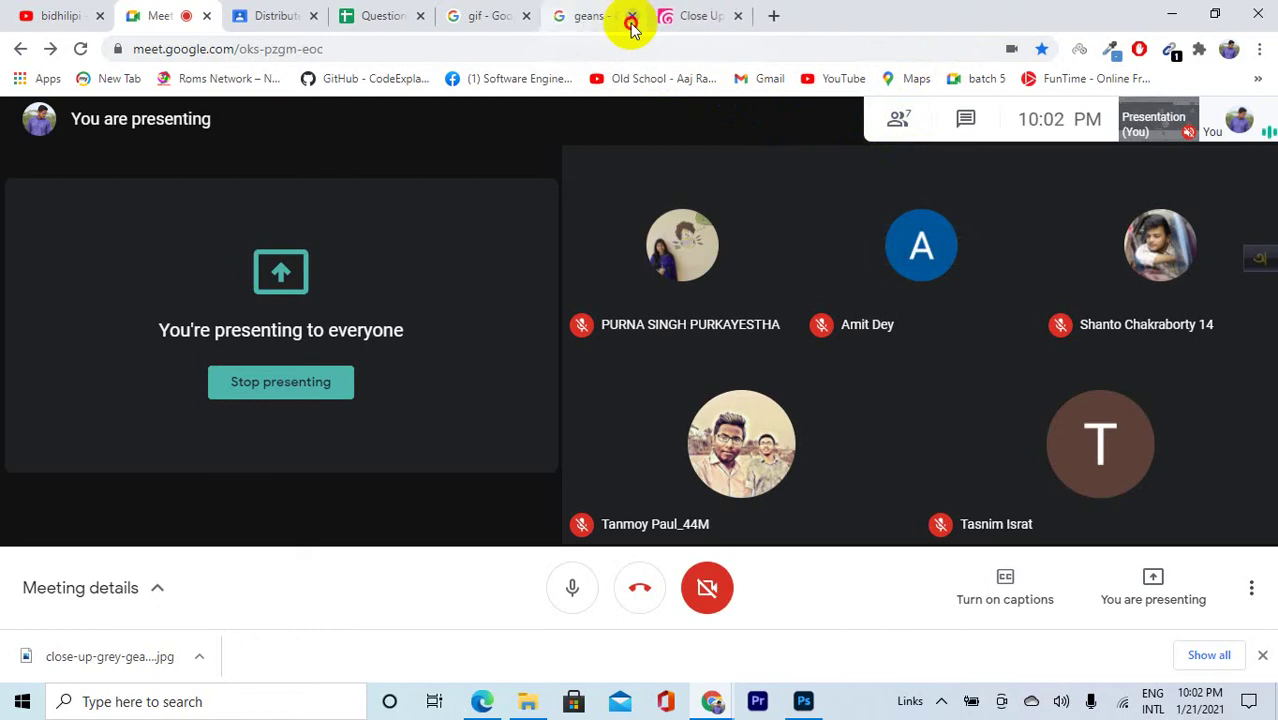
click(631, 17)
click(632, 18)
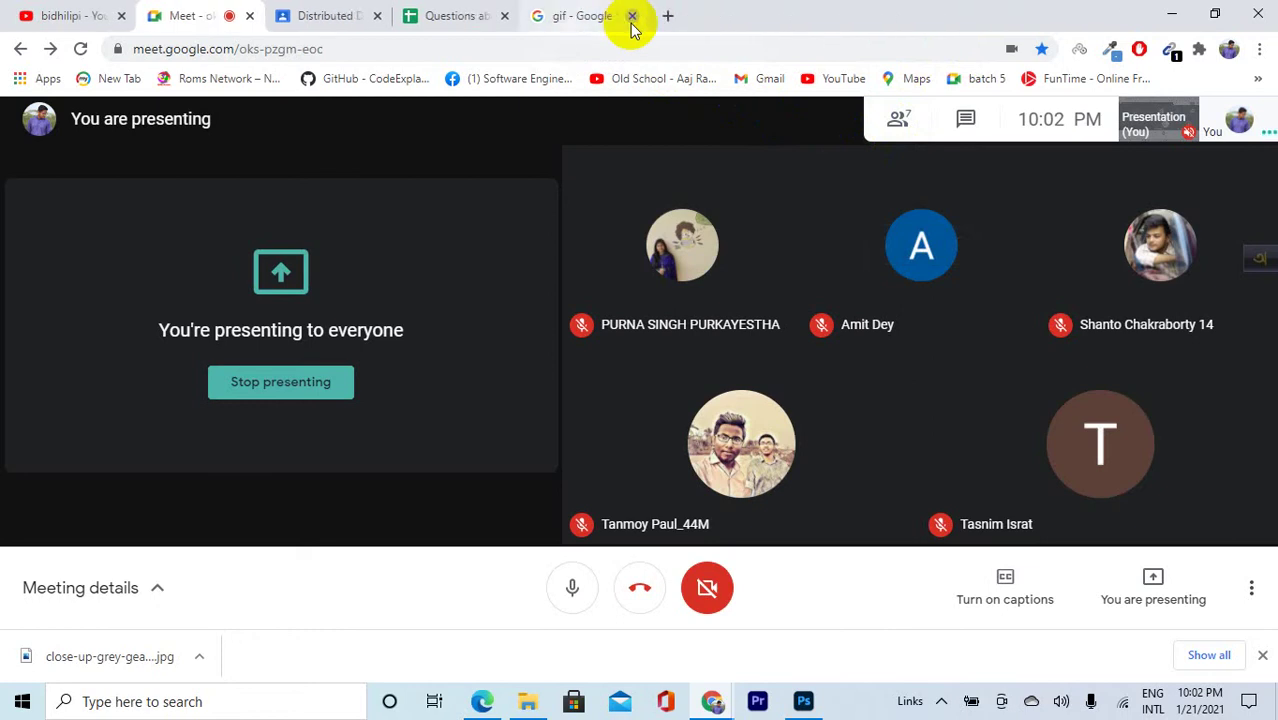
click(632, 18)
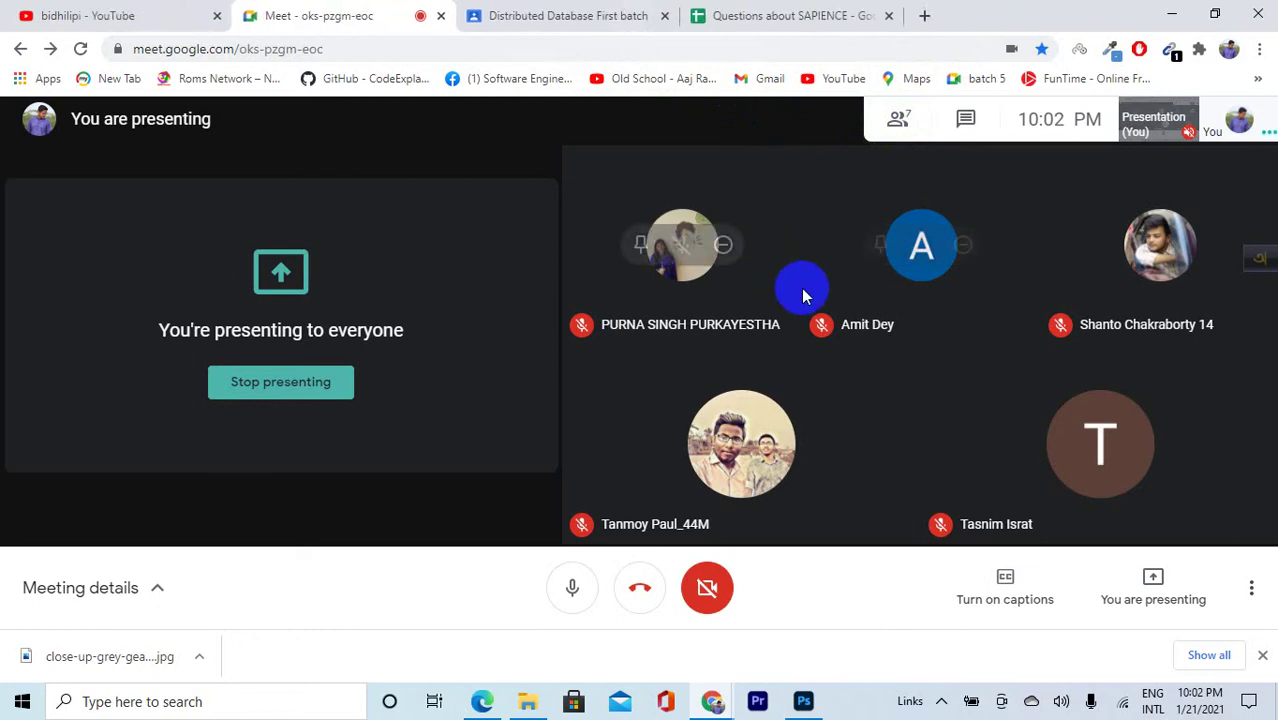